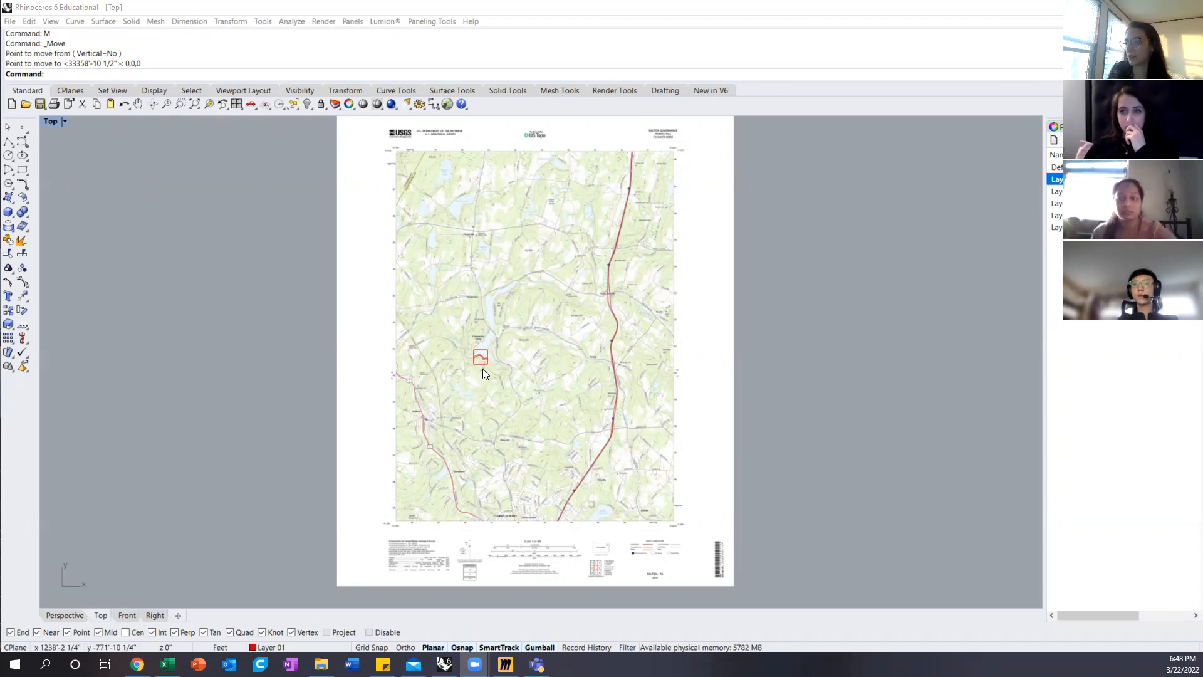
Step: Examine where the square site boundary sits on the USGS map sheet and check the sheet's 1:24 000 scale bars
{"action": "scroll", "coordinate": [473, 358], "scroll_direction": "up", "scroll_amount": 5}
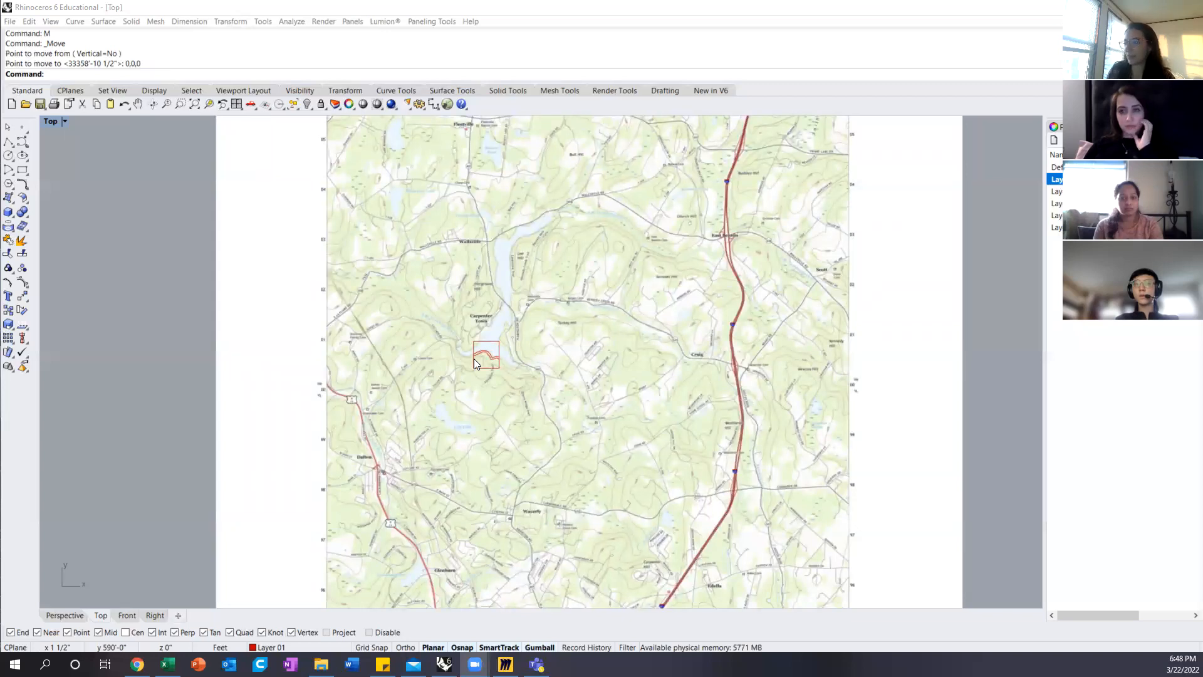
{"action": "scroll", "coordinate": [474, 360], "scroll_direction": "down", "scroll_amount": 3}
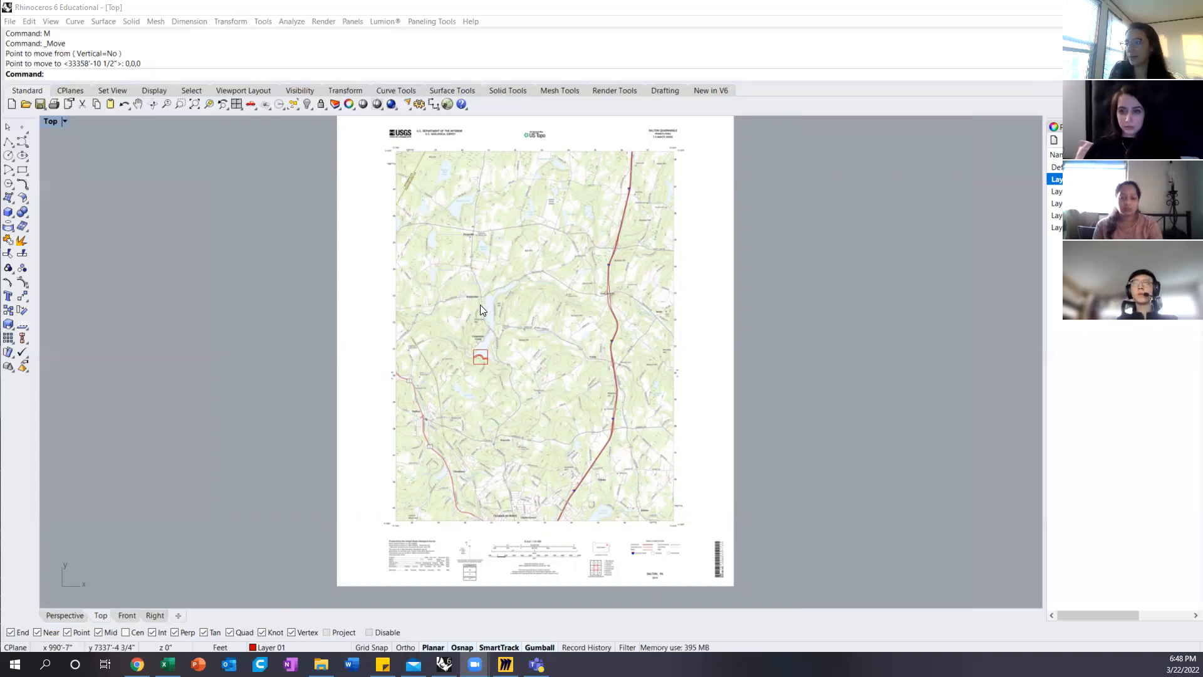
{"action": "scroll", "coordinate": [486, 361], "scroll_direction": "up", "scroll_amount": 5}
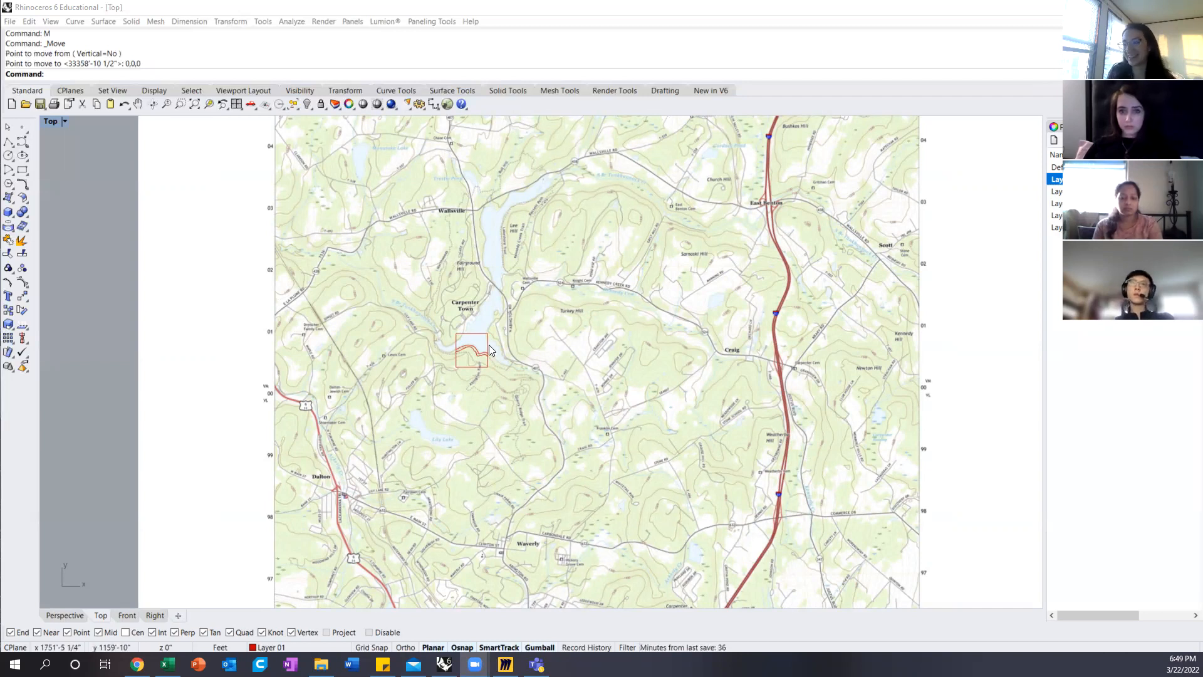
{"action": "scroll", "coordinate": [481, 341], "scroll_direction": "up", "scroll_amount": 2}
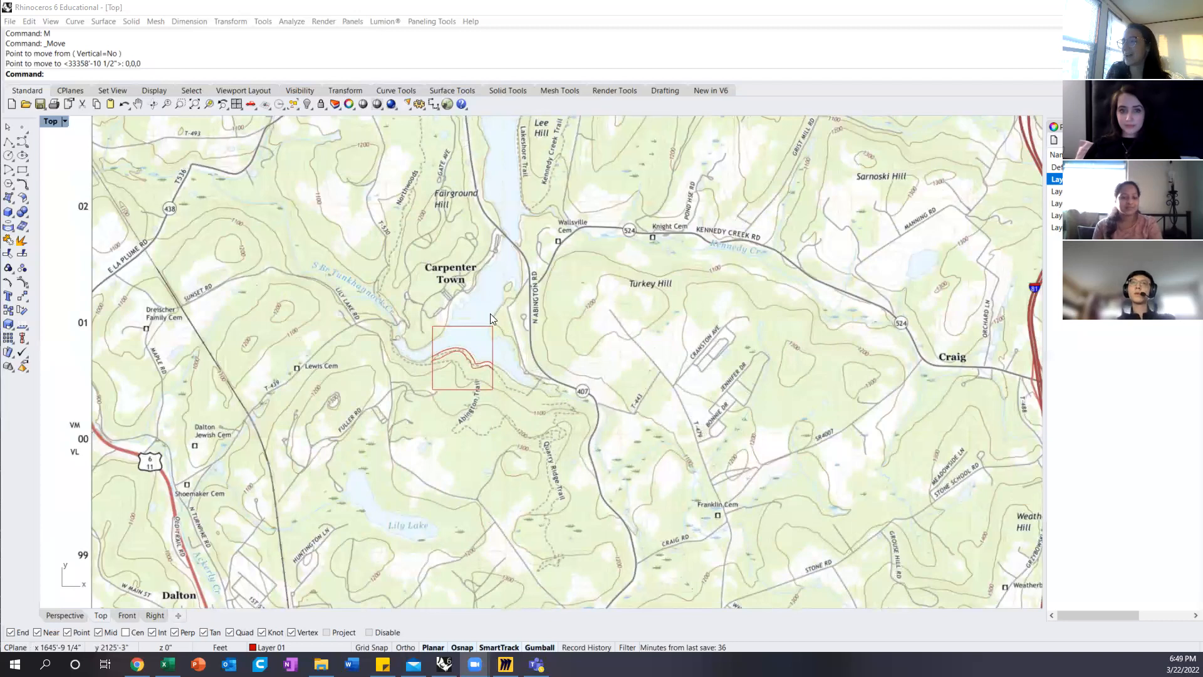
{"action": "scroll", "coordinate": [490, 313], "scroll_direction": "down", "scroll_amount": 2}
{"action": "scroll", "coordinate": [492, 295], "scroll_direction": "down", "scroll_amount": 4}
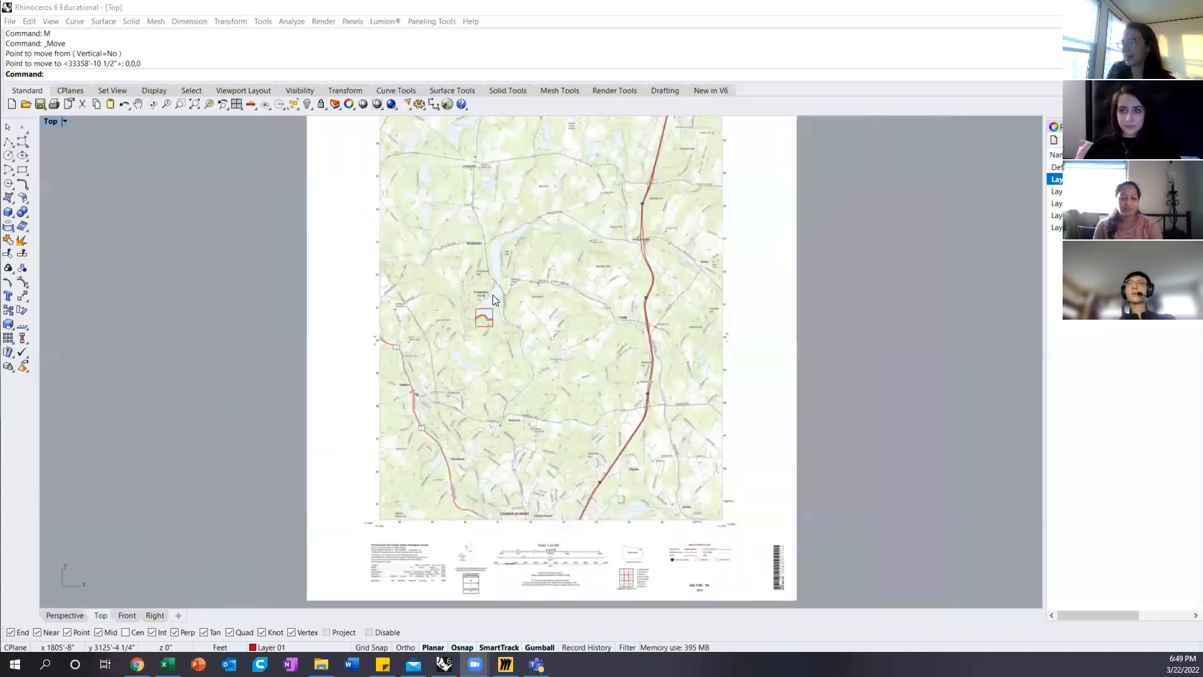
{"action": "right_click_drag", "start_coordinate": [550, 258], "coordinate": [503, 334]}
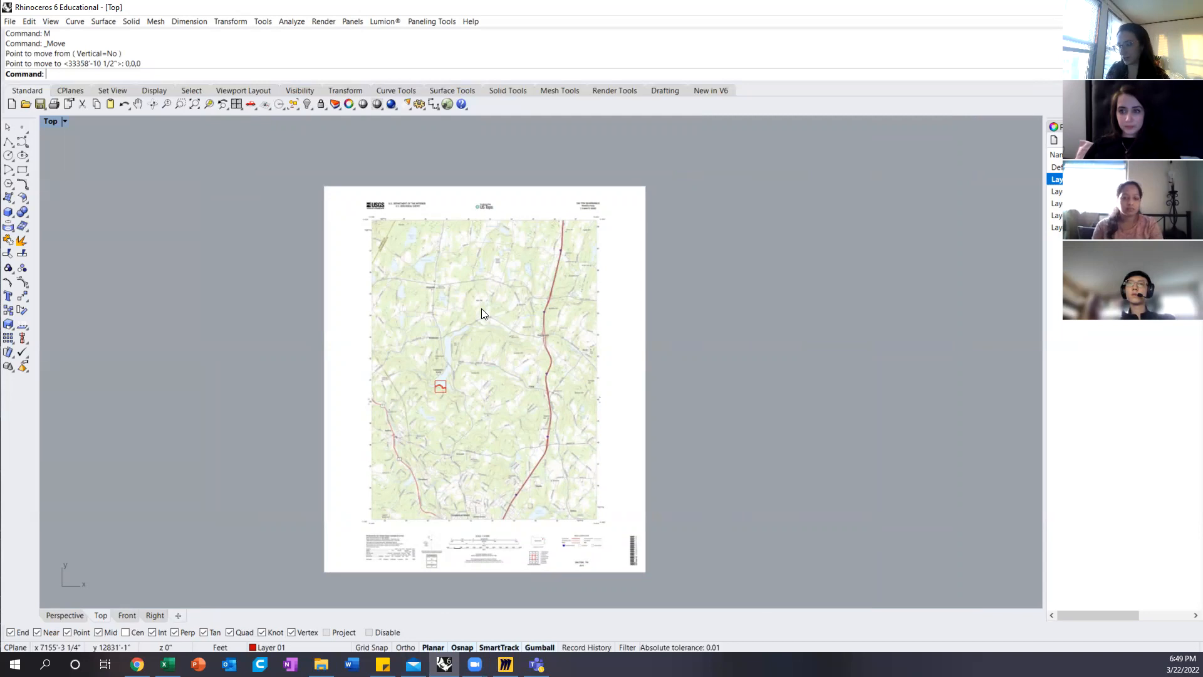
{"action": "scroll", "coordinate": [469, 556], "scroll_direction": "up", "scroll_amount": 8}
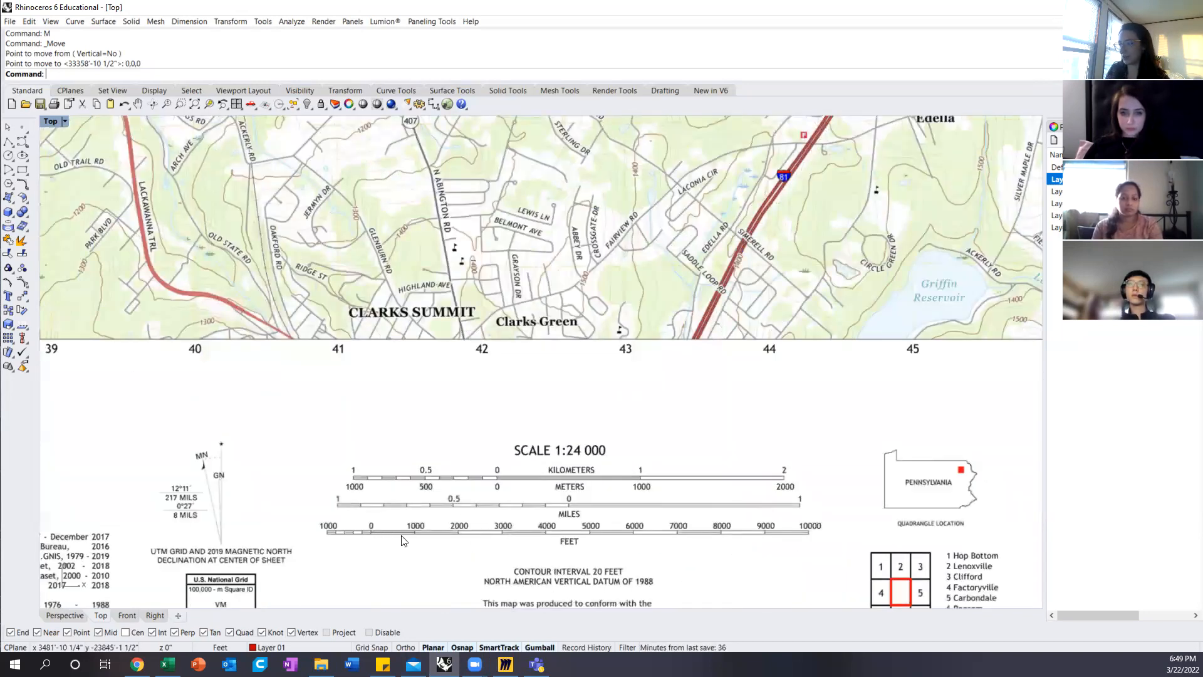
{"action": "scroll", "coordinate": [422, 541], "scroll_direction": "down", "scroll_amount": 6}
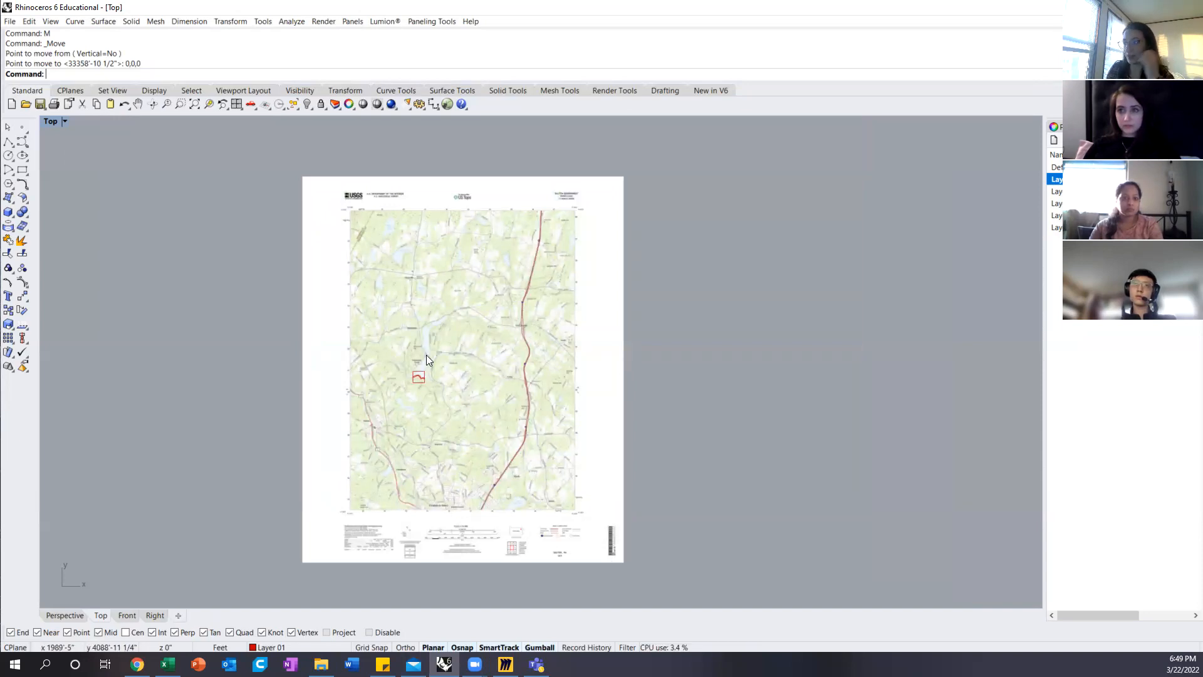
Step: Inspect the square site boundary near Carpenter Town and the contours traced within it against the surrounding map
{"action": "scroll", "coordinate": [419, 377], "scroll_direction": "up", "scroll_amount": 3}
{"action": "scroll", "coordinate": [411, 361], "scroll_direction": "up", "scroll_amount": 3}
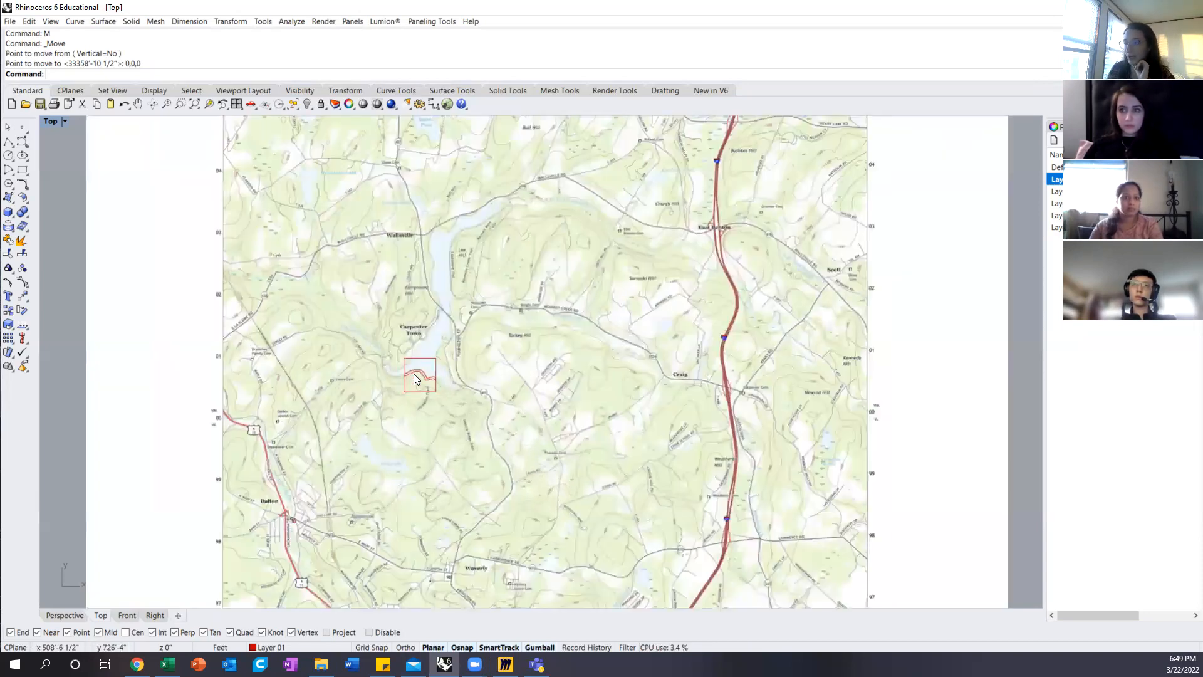
{"action": "scroll", "coordinate": [421, 361], "scroll_direction": "up", "scroll_amount": 2}
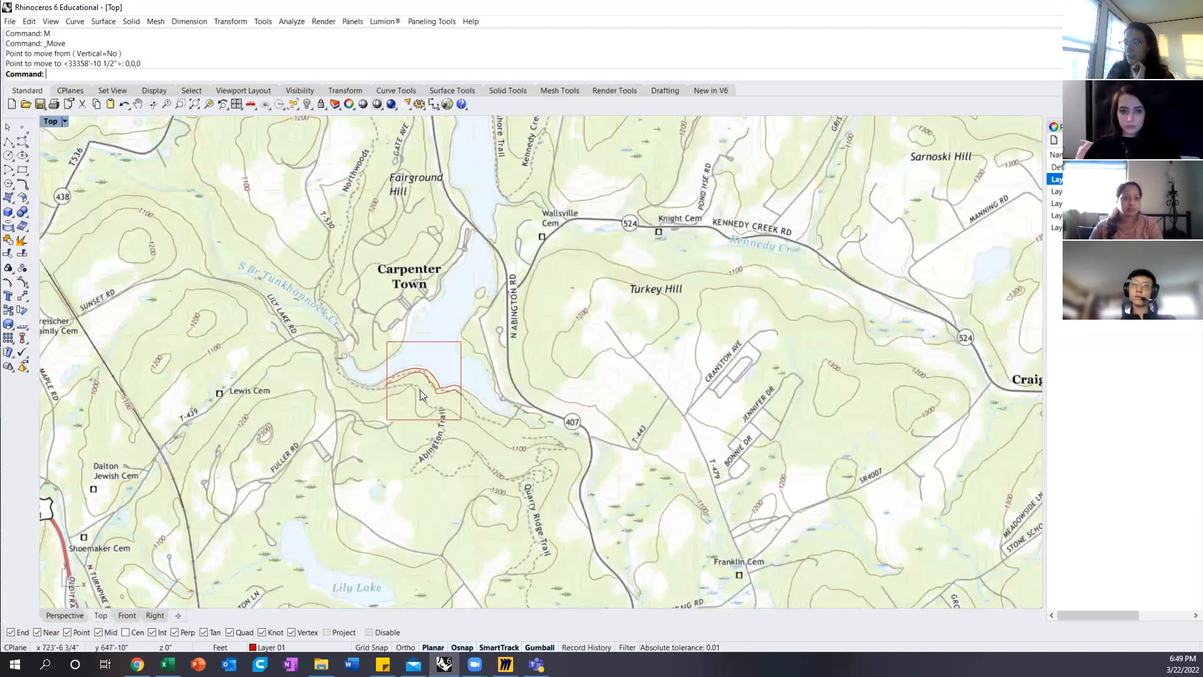
{"action": "scroll", "coordinate": [421, 383], "scroll_direction": "up", "scroll_amount": 4}
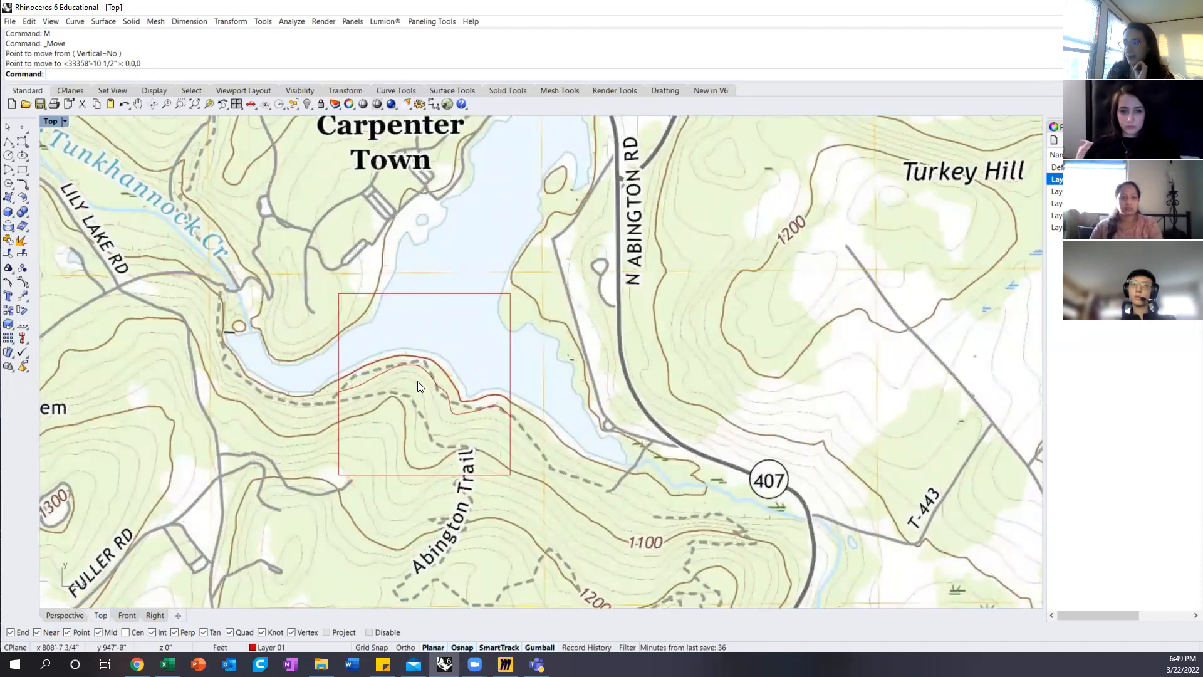
{"action": "scroll", "coordinate": [420, 407], "scroll_direction": "down", "scroll_amount": 3}
{"action": "scroll", "coordinate": [473, 318], "scroll_direction": "down", "scroll_amount": 3}
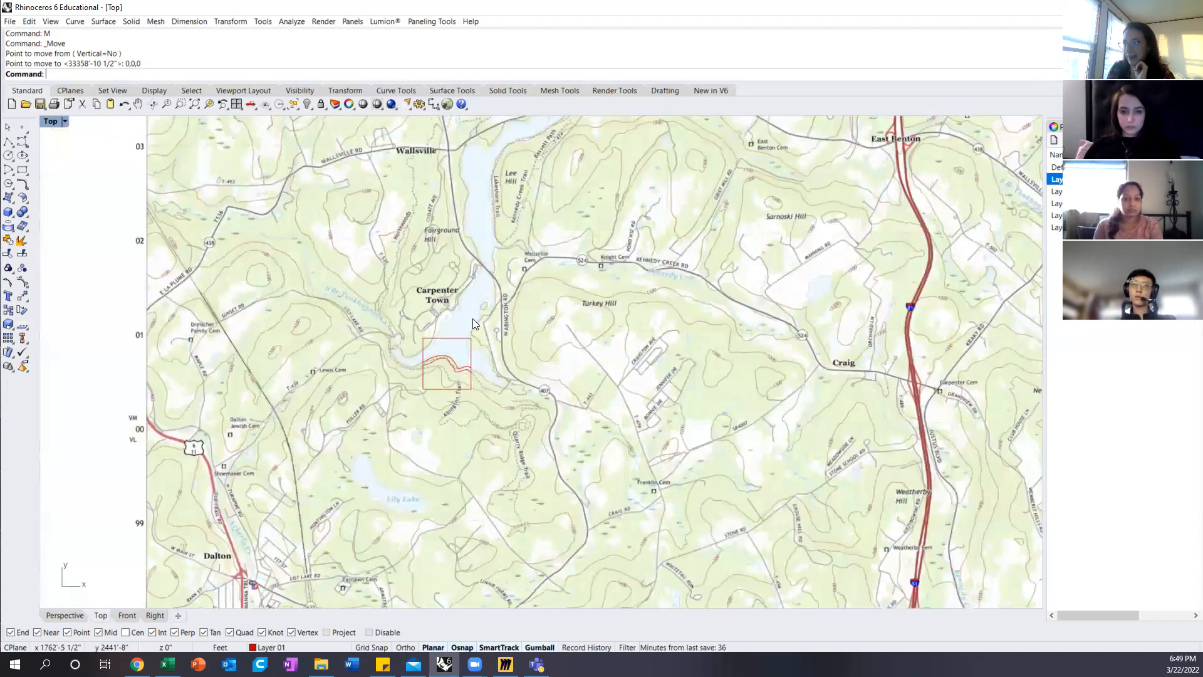
{"action": "scroll", "coordinate": [454, 358], "scroll_direction": "up", "scroll_amount": 5}
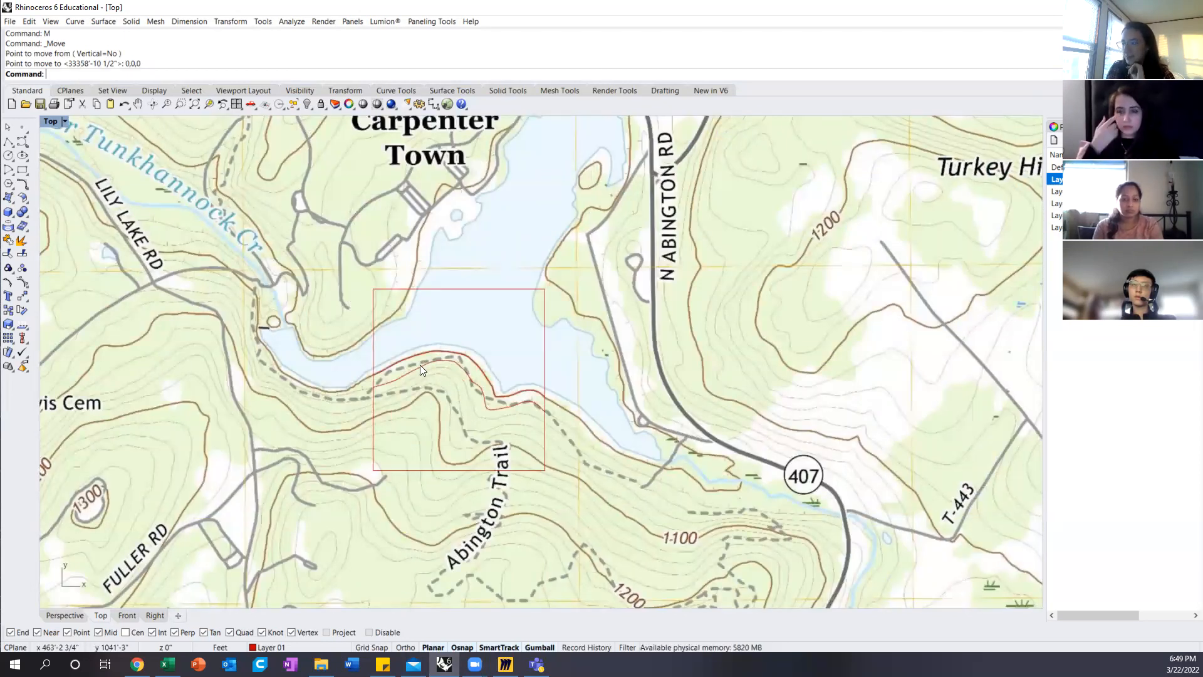
{"action": "scroll", "coordinate": [425, 381], "scroll_direction": "down", "scroll_amount": 4}
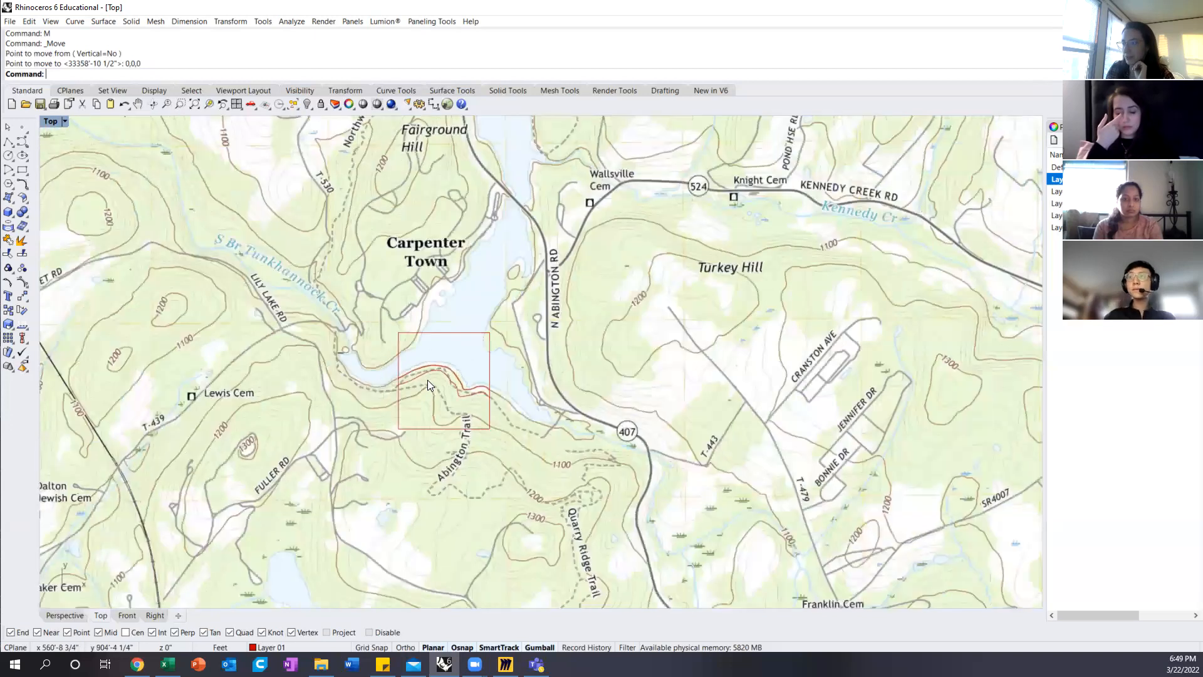
{"action": "scroll", "coordinate": [440, 378], "scroll_direction": "down", "scroll_amount": 6}
Step: Check the map surface's scale by selecting the reference curve drawn along the 0 to 1000 feet segment of the scale bar
{"action": "left_click", "coordinate": [443, 305]}
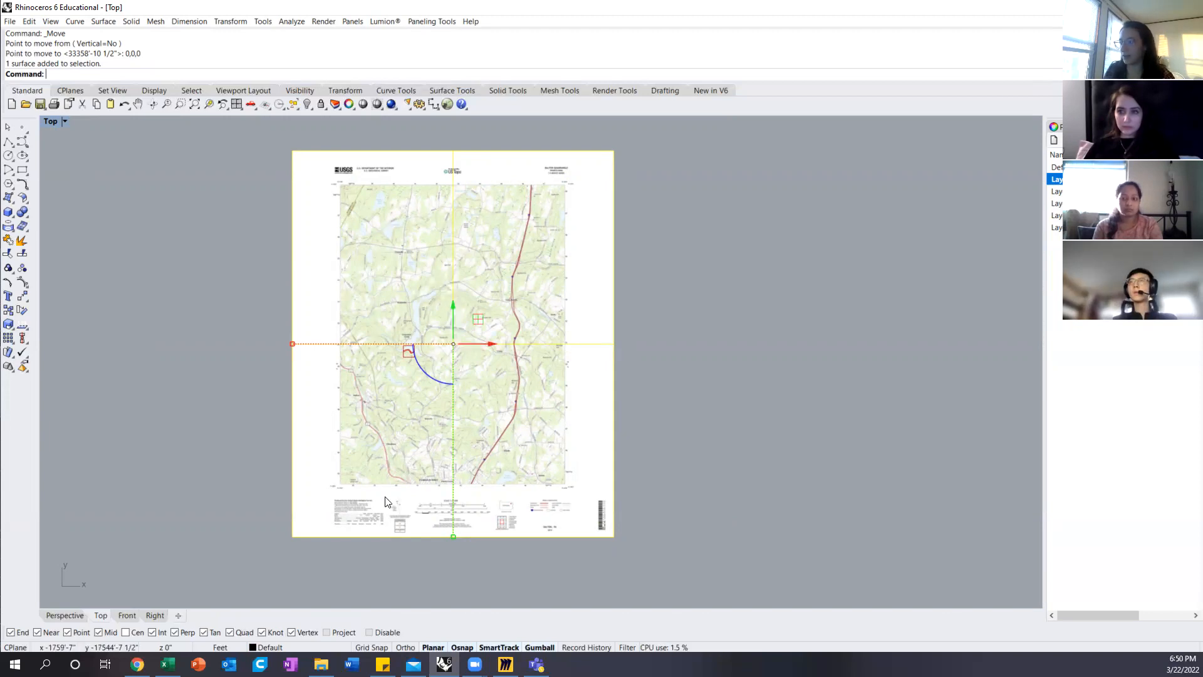
{"action": "scroll", "coordinate": [420, 541], "scroll_direction": "up", "scroll_amount": 3}
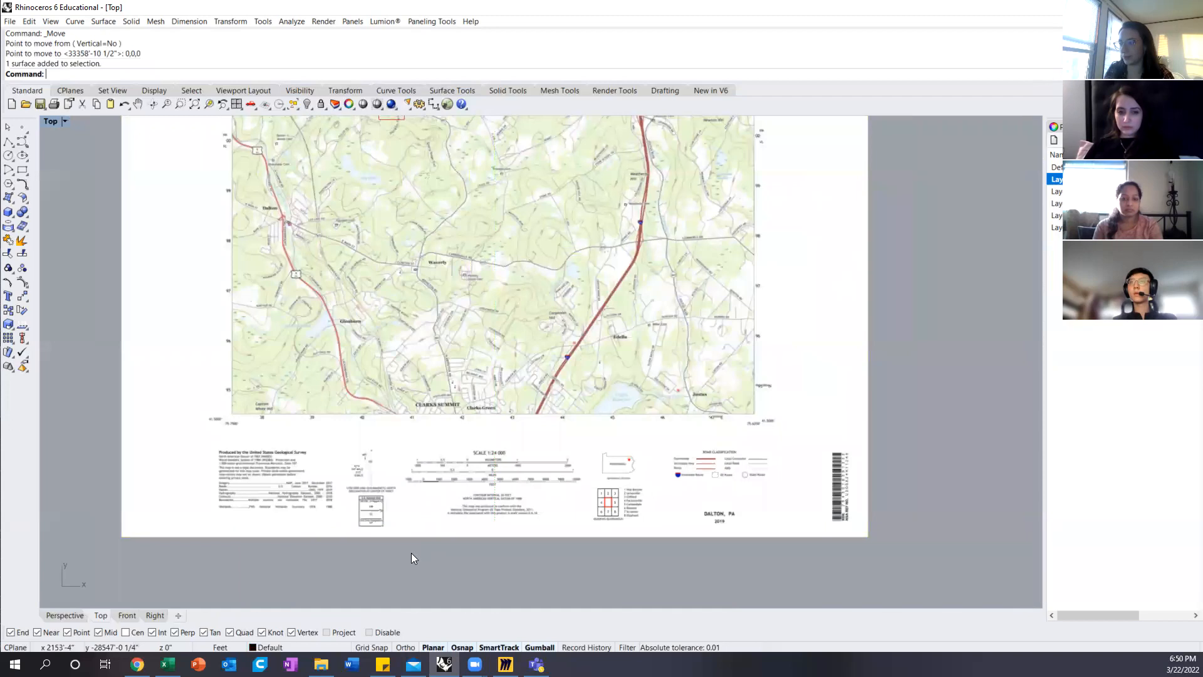
{"action": "scroll", "coordinate": [411, 552], "scroll_direction": "up", "scroll_amount": 2}
{"action": "scroll", "coordinate": [442, 487], "scroll_direction": "up", "scroll_amount": 3}
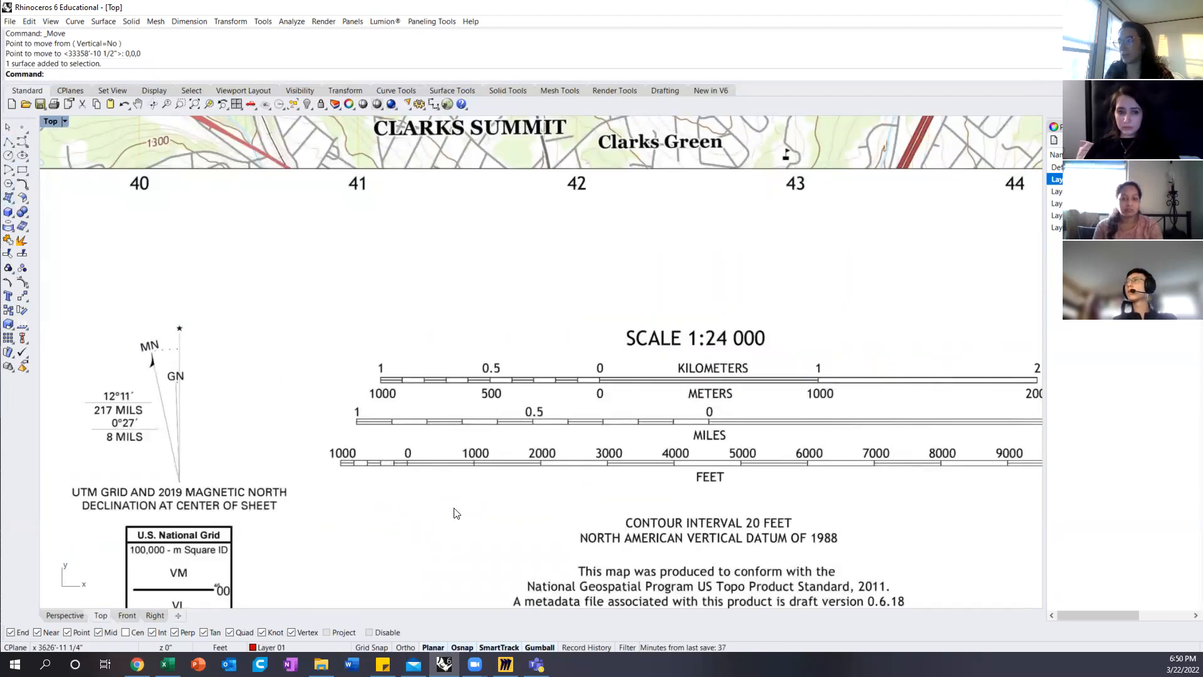
{"action": "left_click", "coordinate": [454, 470]}
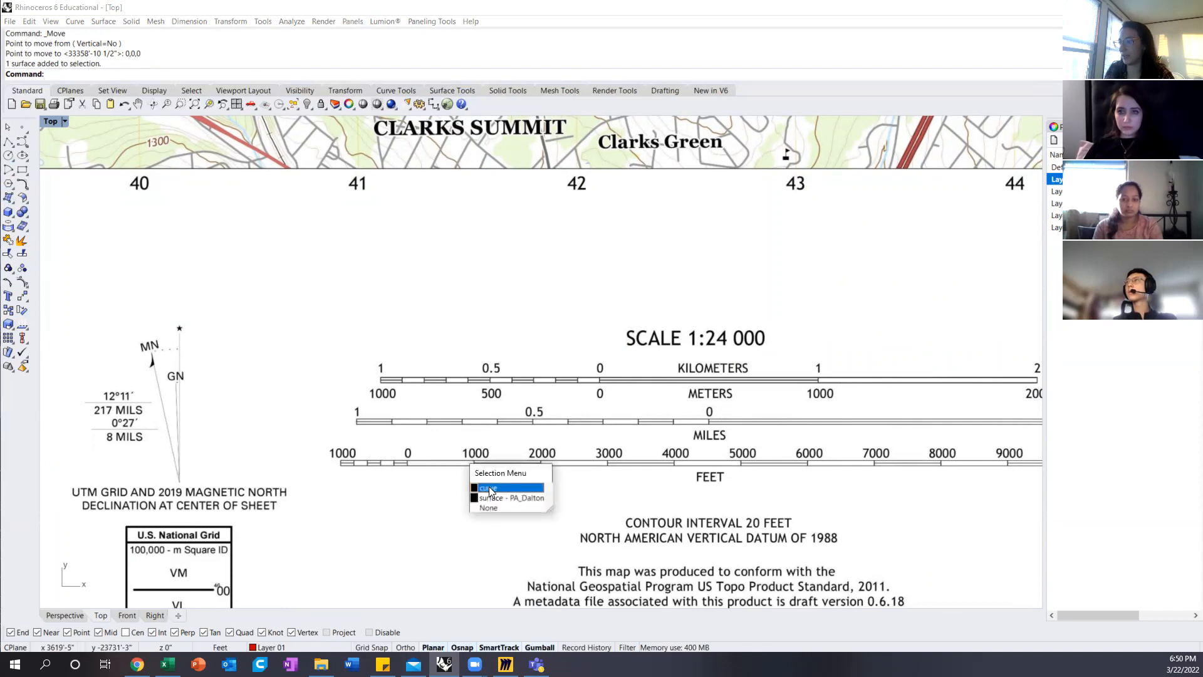
{"action": "left_click", "coordinate": [489, 486]}
{"action": "scroll", "coordinate": [422, 464], "scroll_direction": "up", "scroll_amount": 3}
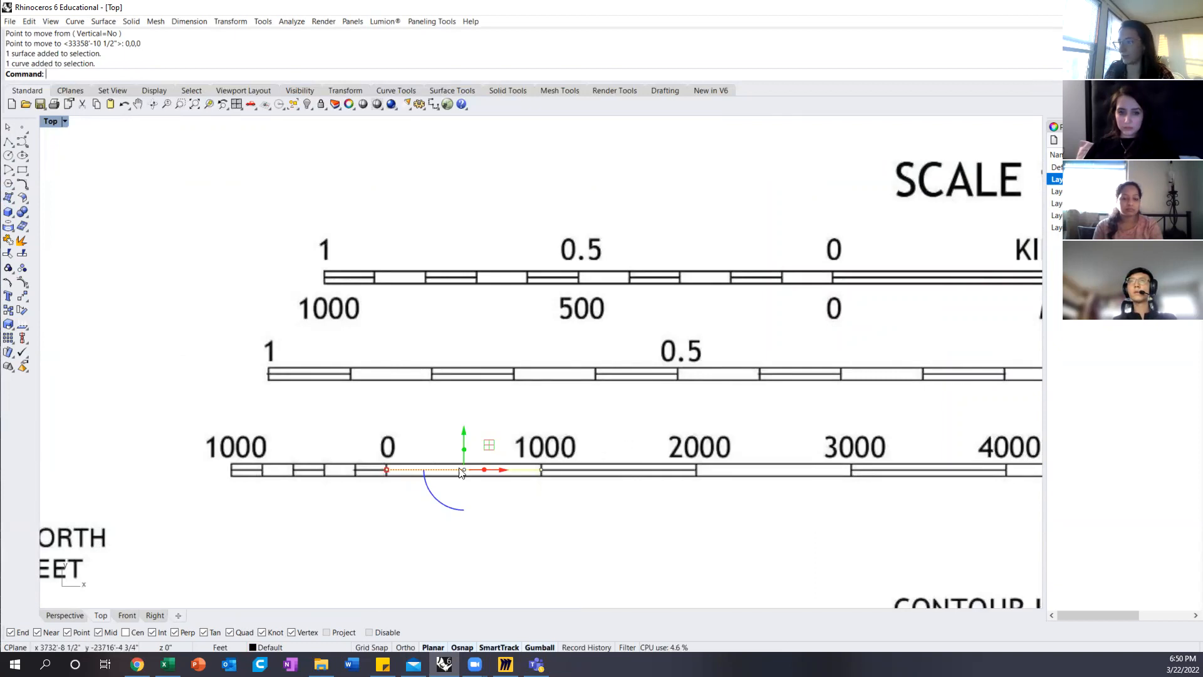
{"action": "scroll", "coordinate": [403, 476], "scroll_direction": "down", "scroll_amount": 3}
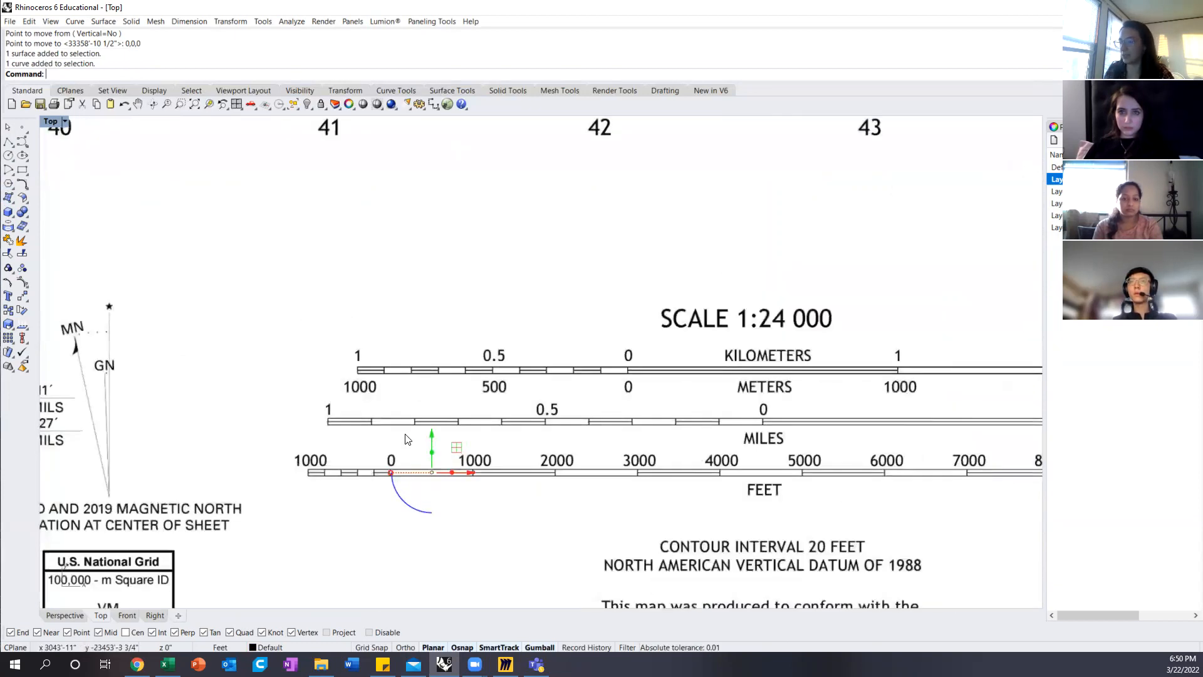
{"action": "scroll", "coordinate": [408, 439], "scroll_direction": "down", "scroll_amount": 6}
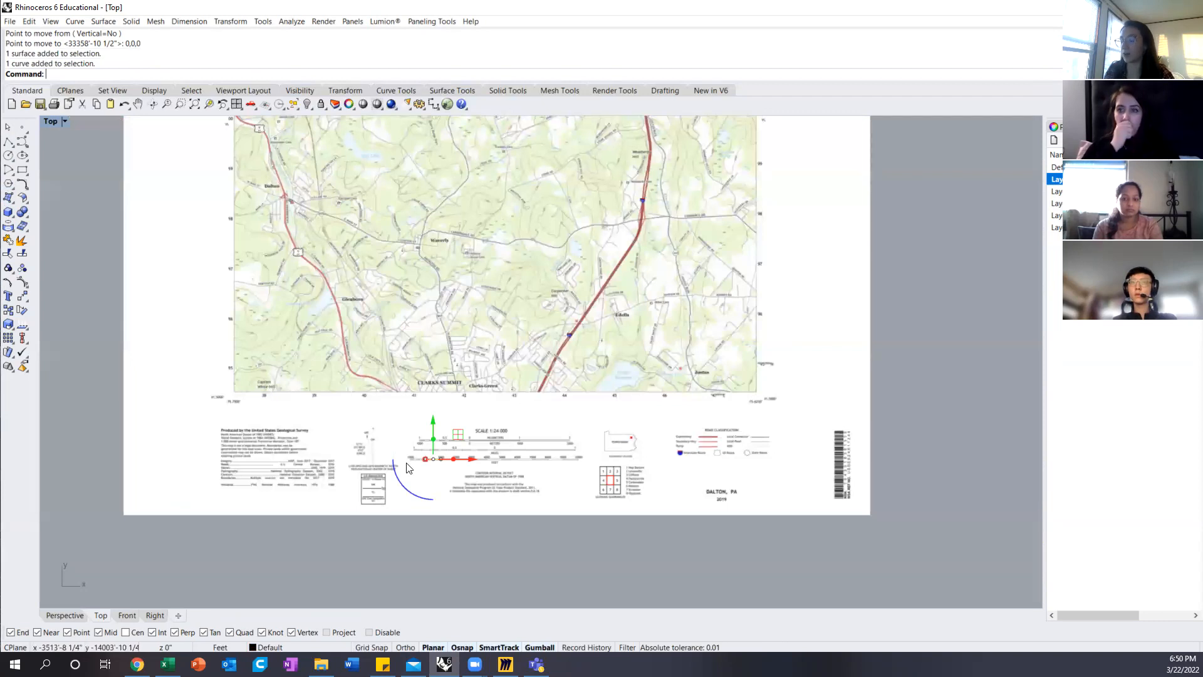
{"action": "left_click", "coordinate": [462, 545]}
{"action": "scroll", "coordinate": [462, 545], "scroll_direction": "down", "scroll_amount": 6}
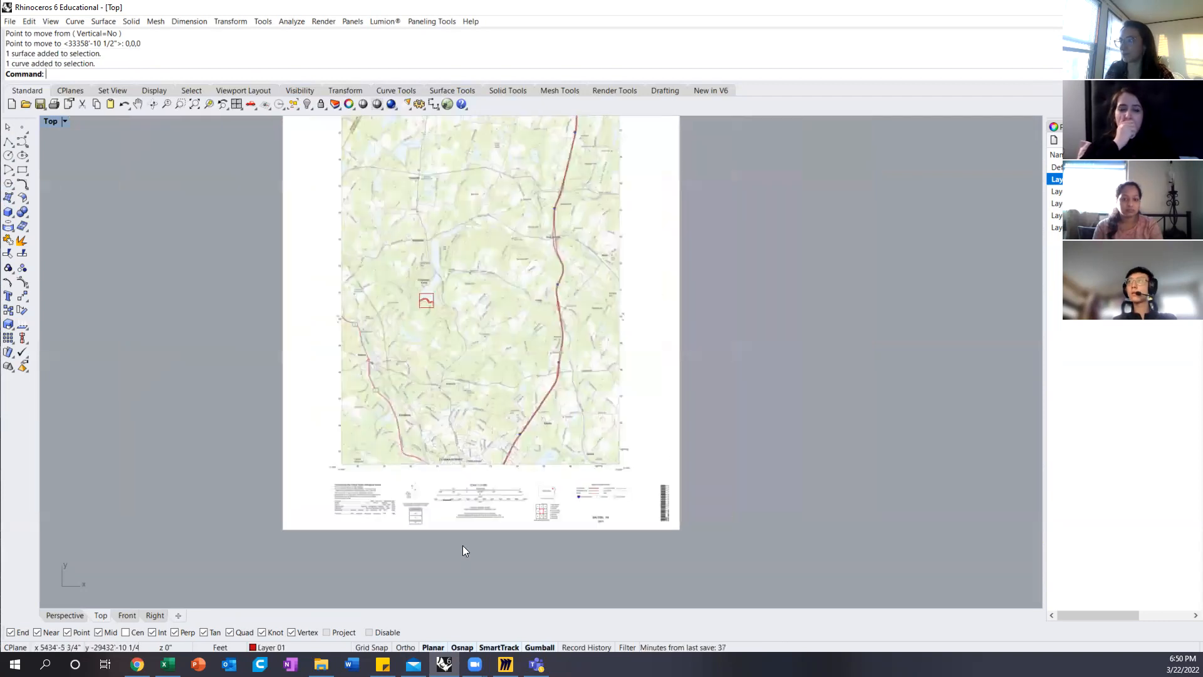
Step: Measure the upper edge of the square site boundary from corner to corner with the Distance command
{"action": "scroll", "coordinate": [432, 266], "scroll_direction": "up", "scroll_amount": 5}
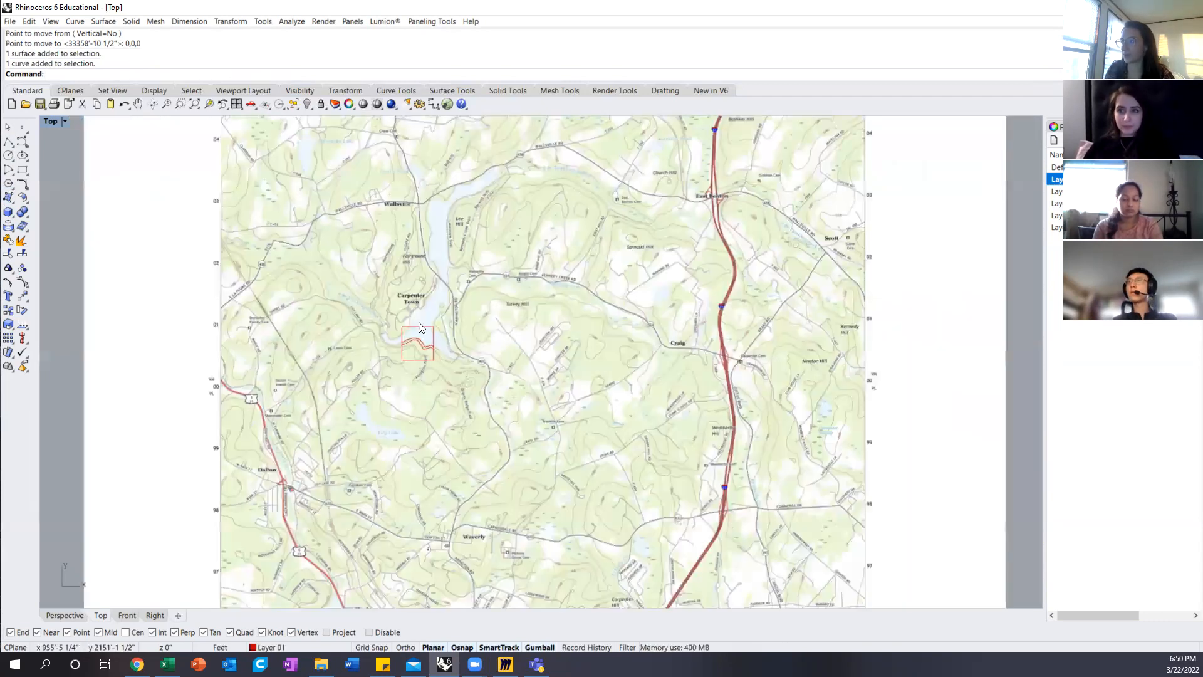
{"action": "scroll", "coordinate": [419, 340], "scroll_direction": "up", "scroll_amount": 4}
{"action": "scroll", "coordinate": [412, 328], "scroll_direction": "up", "scroll_amount": 4}
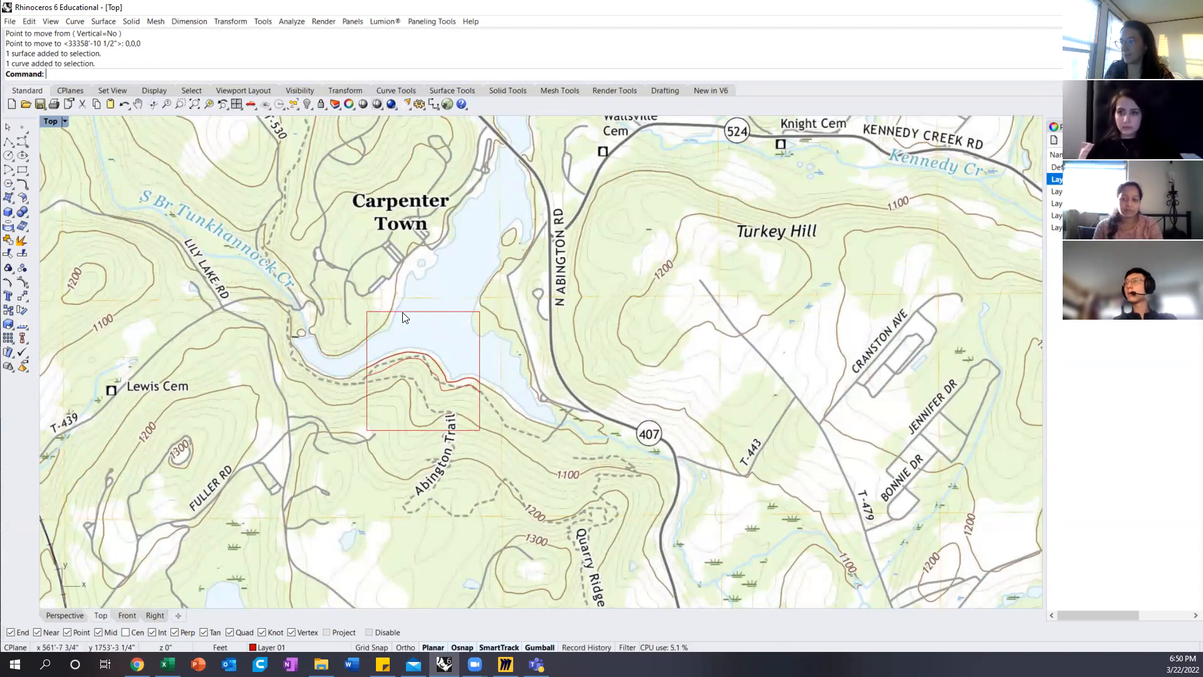
{"action": "scroll", "coordinate": [403, 313], "scroll_direction": "up", "scroll_amount": 3}
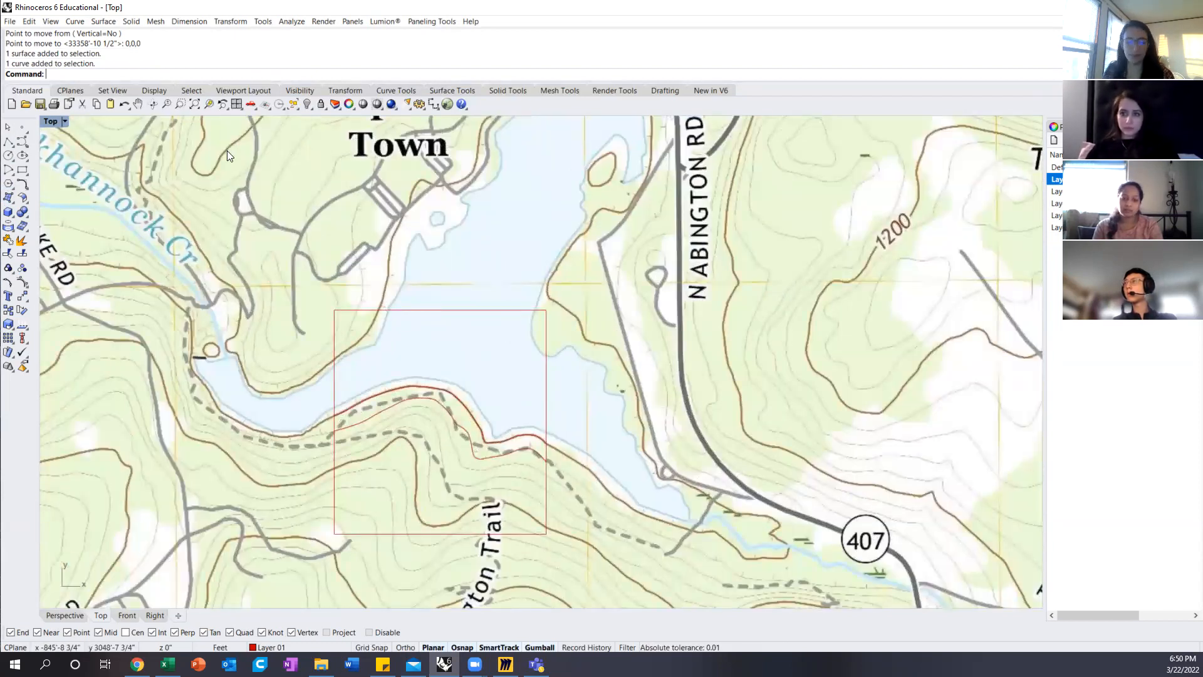
{"action": "type", "text": "dist"}
{"action": "key", "text": "Return"}
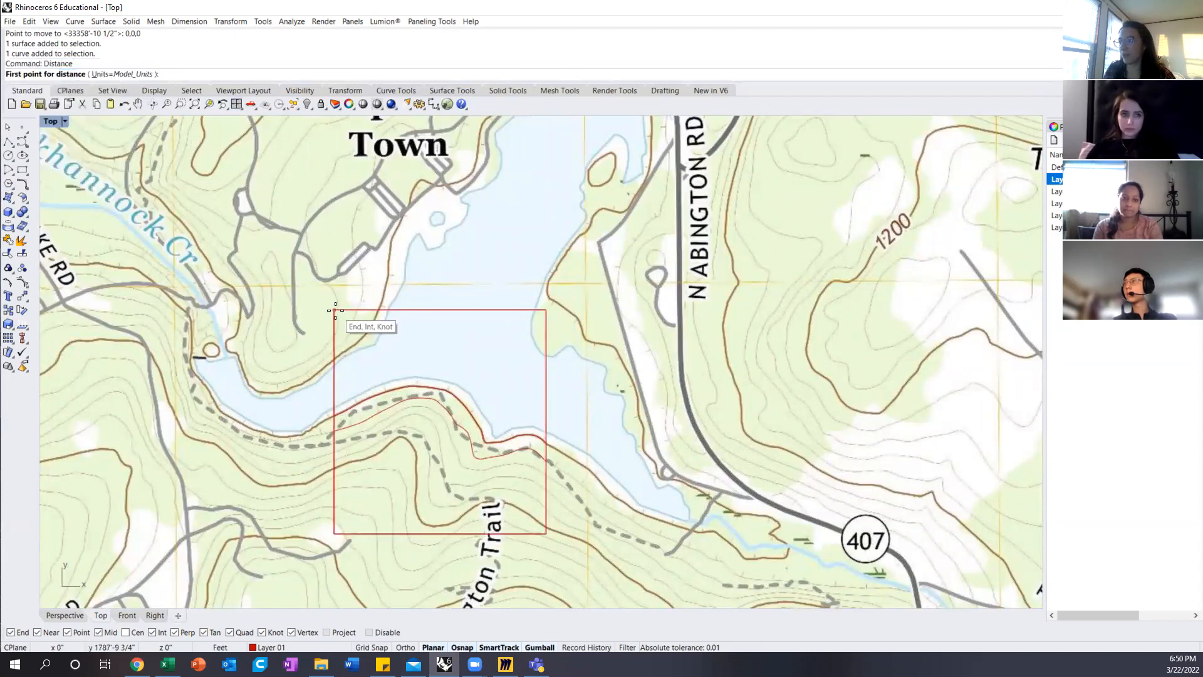
{"action": "left_click", "coordinate": [335, 310]}
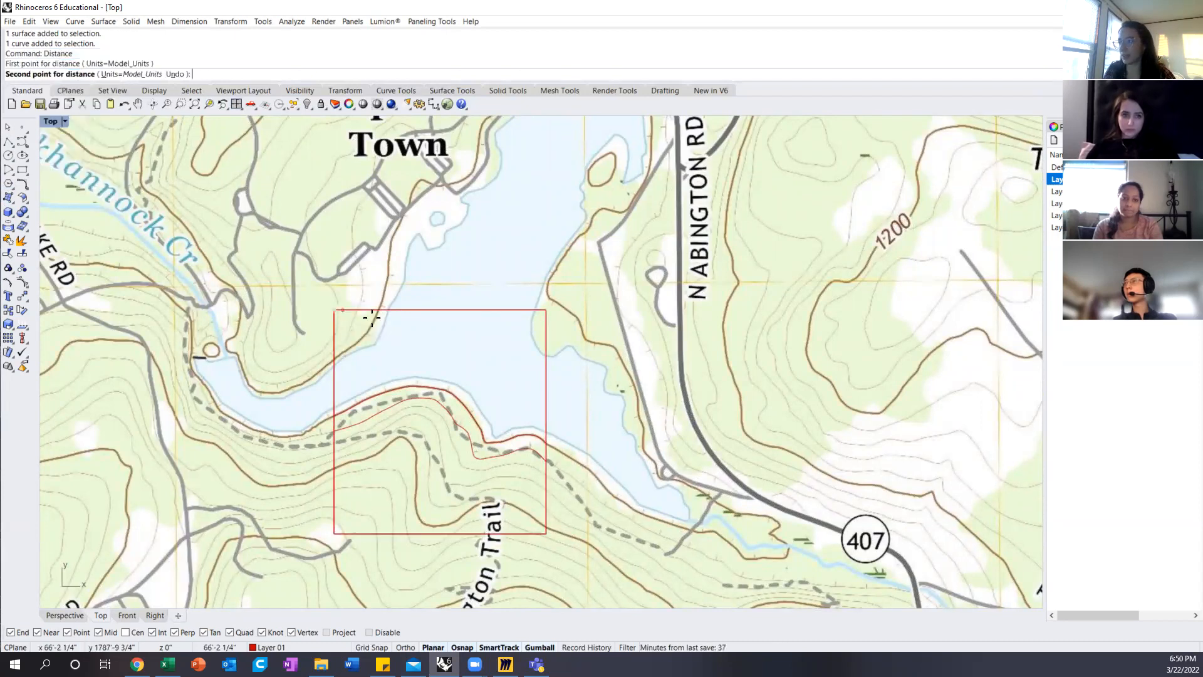
{"action": "left_click", "coordinate": [547, 311]}
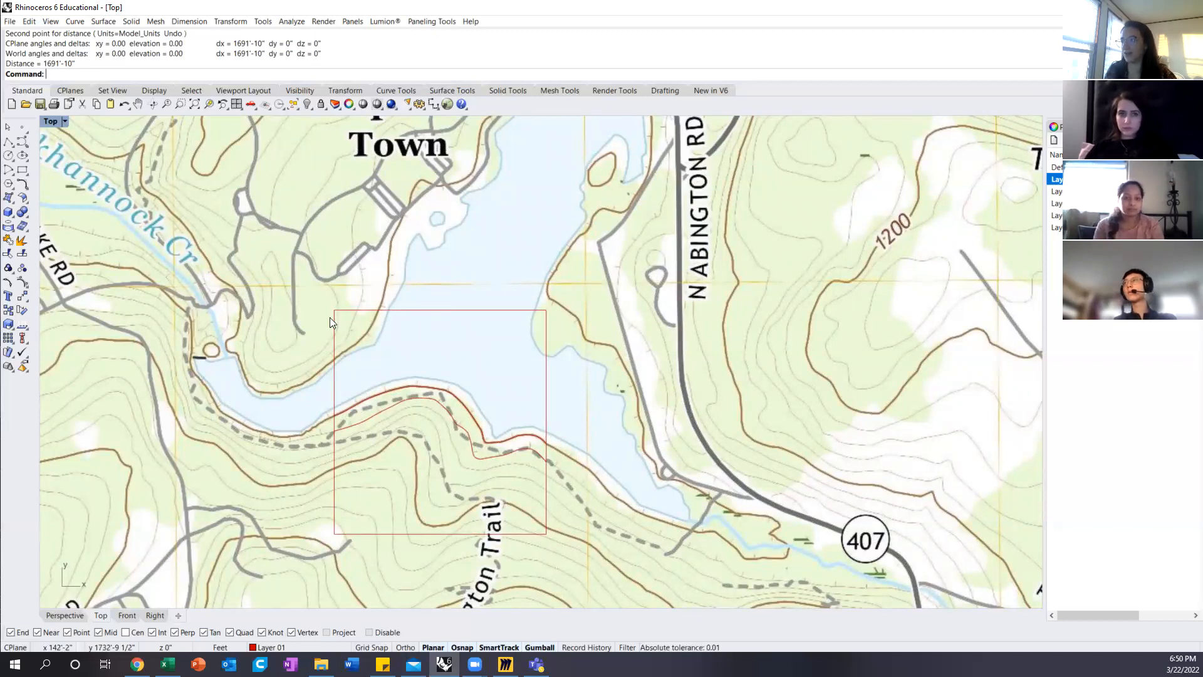
Step: Examine the traced contour lines along the lake's south shore inside the square site boundary
{"action": "scroll", "coordinate": [515, 339], "scroll_direction": "down", "scroll_amount": 2}
{"action": "scroll", "coordinate": [515, 335], "scroll_direction": "down", "scroll_amount": 3}
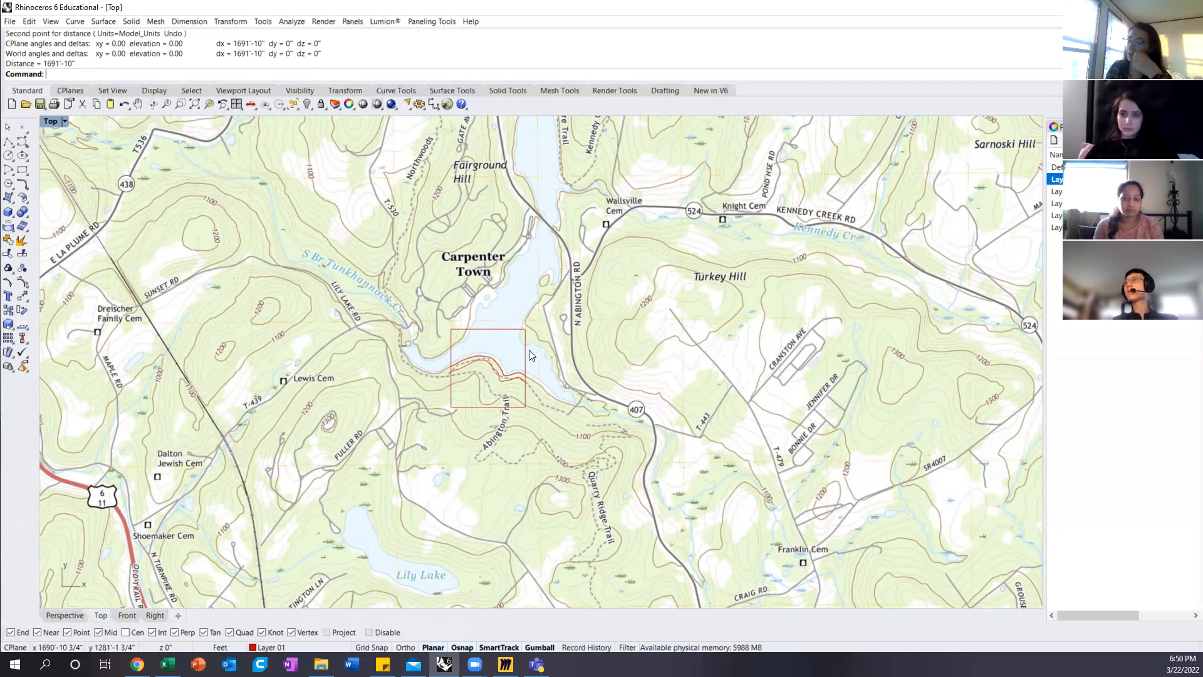
{"action": "scroll", "coordinate": [492, 372], "scroll_direction": "up", "scroll_amount": 5}
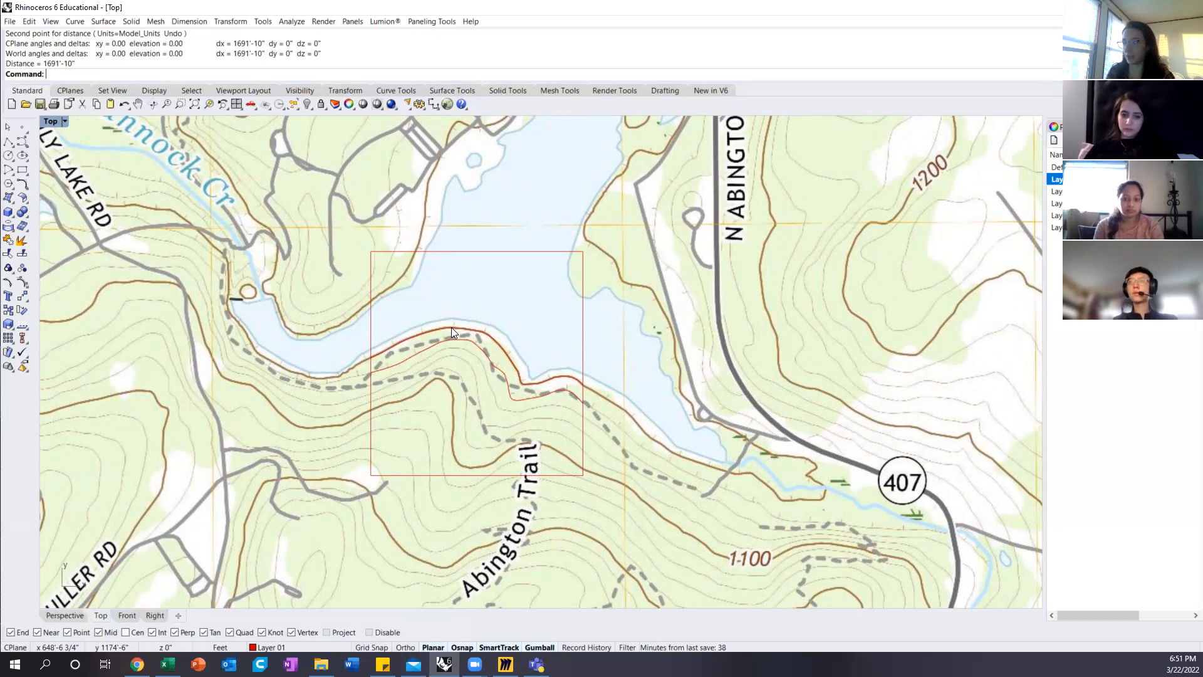
{"action": "scroll", "coordinate": [451, 327], "scroll_direction": "up", "scroll_amount": 5}
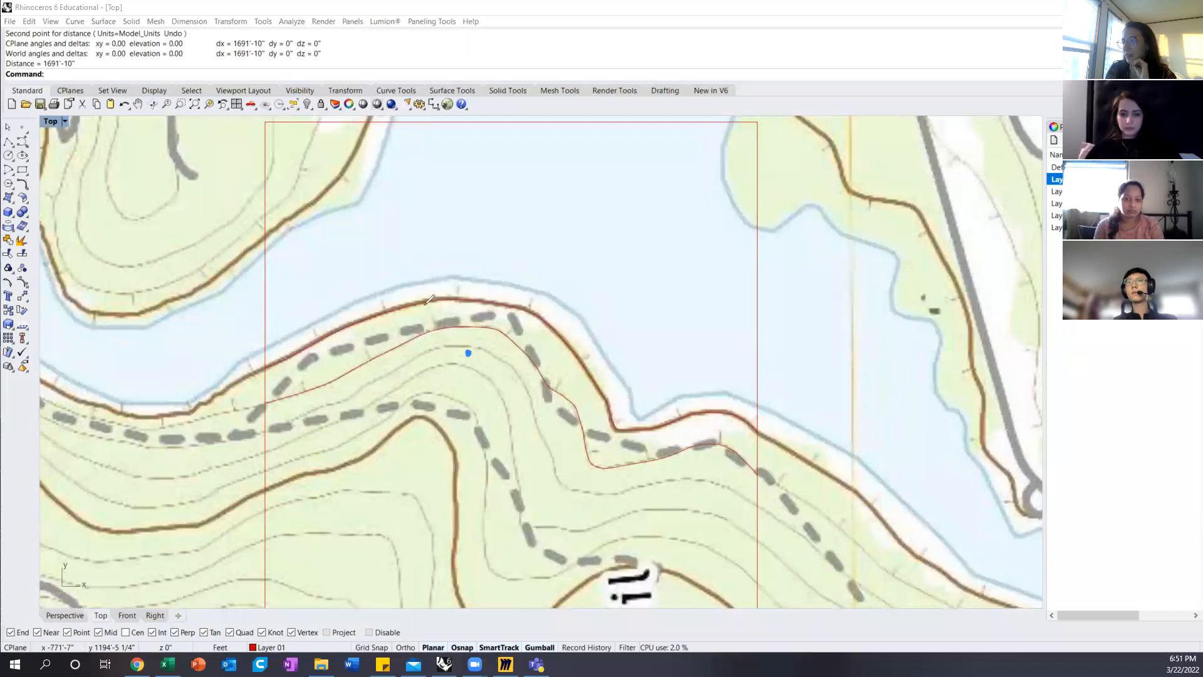
{"action": "mouse_move", "coordinate": [410, 268]}
{"action": "left_mouse_down"}
{"action": "mouse_move", "coordinate": [498, 273]}
{"action": "mouse_move", "coordinate": [521, 310]}
{"action": "mouse_move", "coordinate": [530, 405]}
{"action": "mouse_move", "coordinate": [407, 402]}
{"action": "left_mouse_up"}
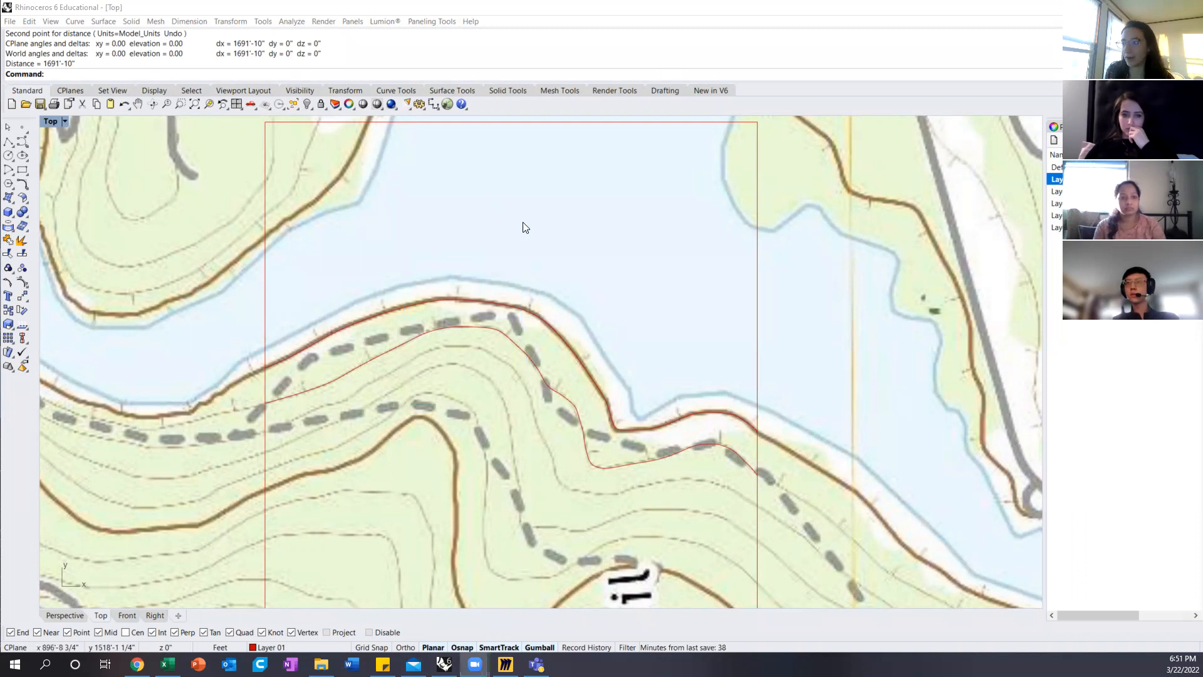
{"action": "scroll", "coordinate": [464, 260], "scroll_direction": "down", "scroll_amount": 5}
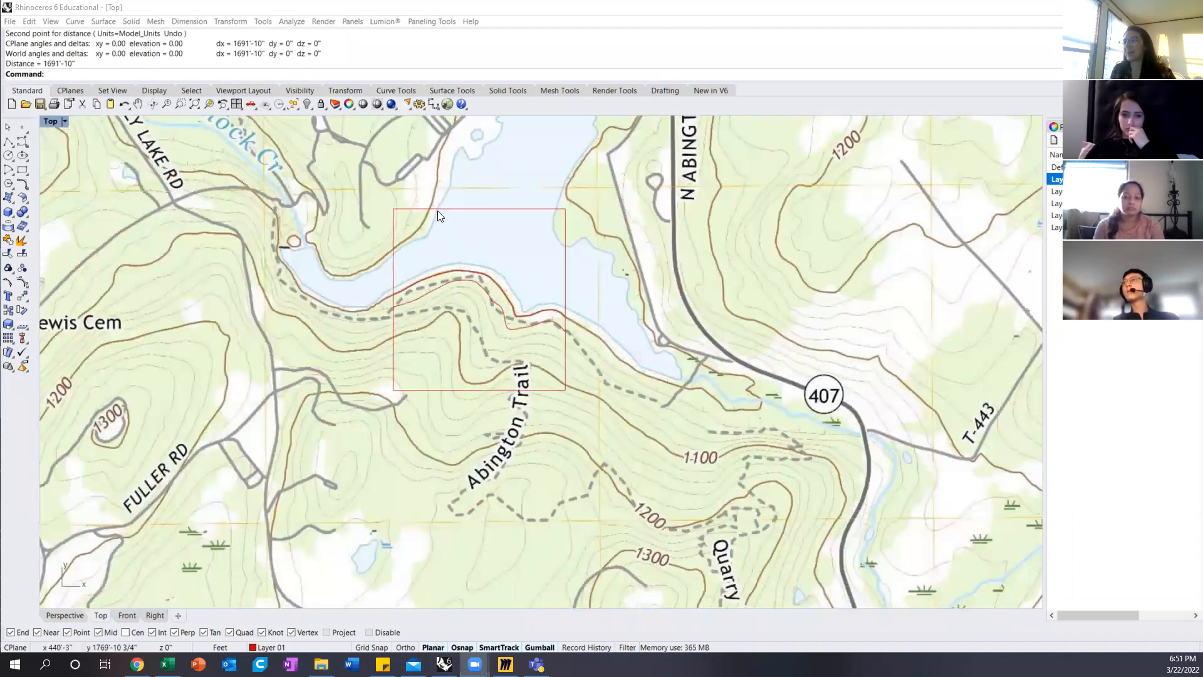
Step: Select the square site boundary to check its extent, clear the selection and inspect the contours inside it
{"action": "left_click", "coordinate": [437, 210]}
{"action": "left_click", "coordinate": [464, 238]}
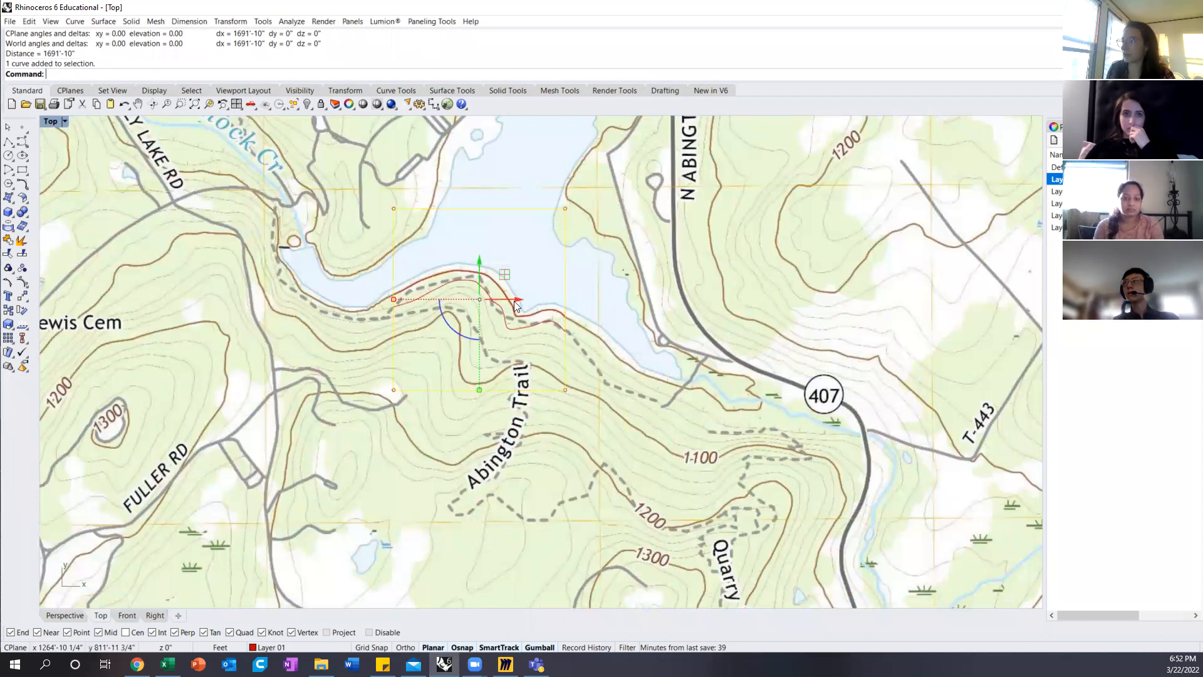
{"action": "left_click", "coordinate": [438, 253]}
{"action": "scroll", "coordinate": [460, 262], "scroll_direction": "up", "scroll_amount": 3}
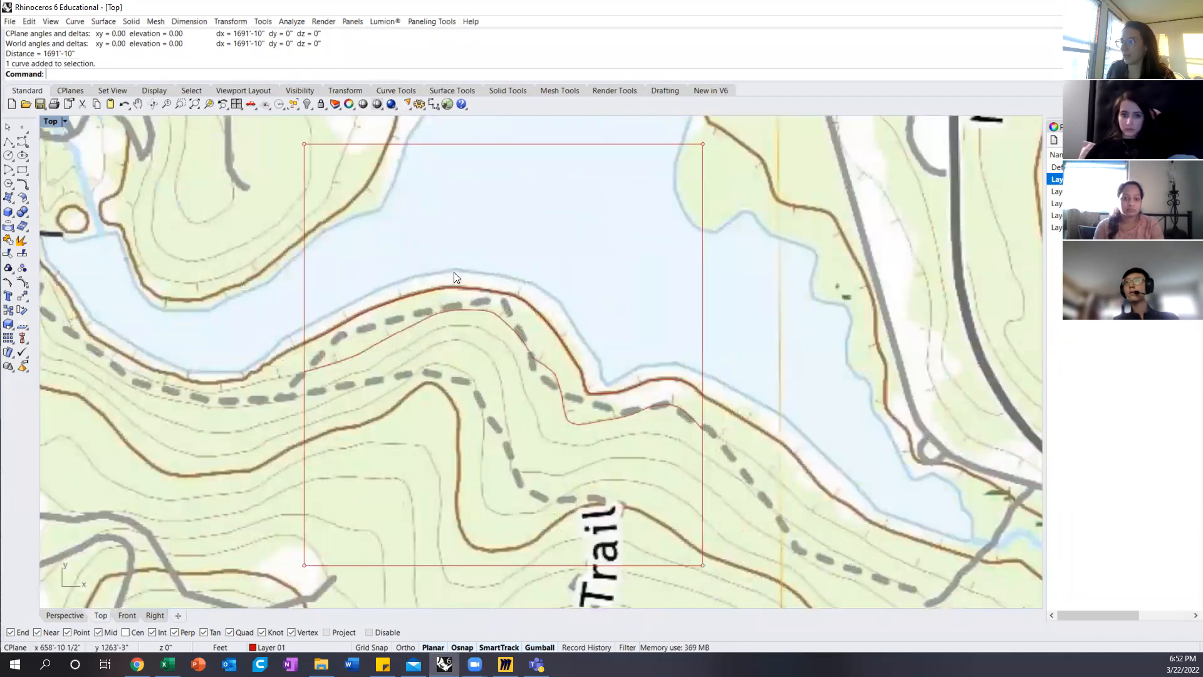
Step: Select the two already traced contours south of the lake one after the other to identify them, and clear the selection
{"action": "left_click", "coordinate": [423, 292]}
{"action": "left_click", "coordinate": [469, 326]}
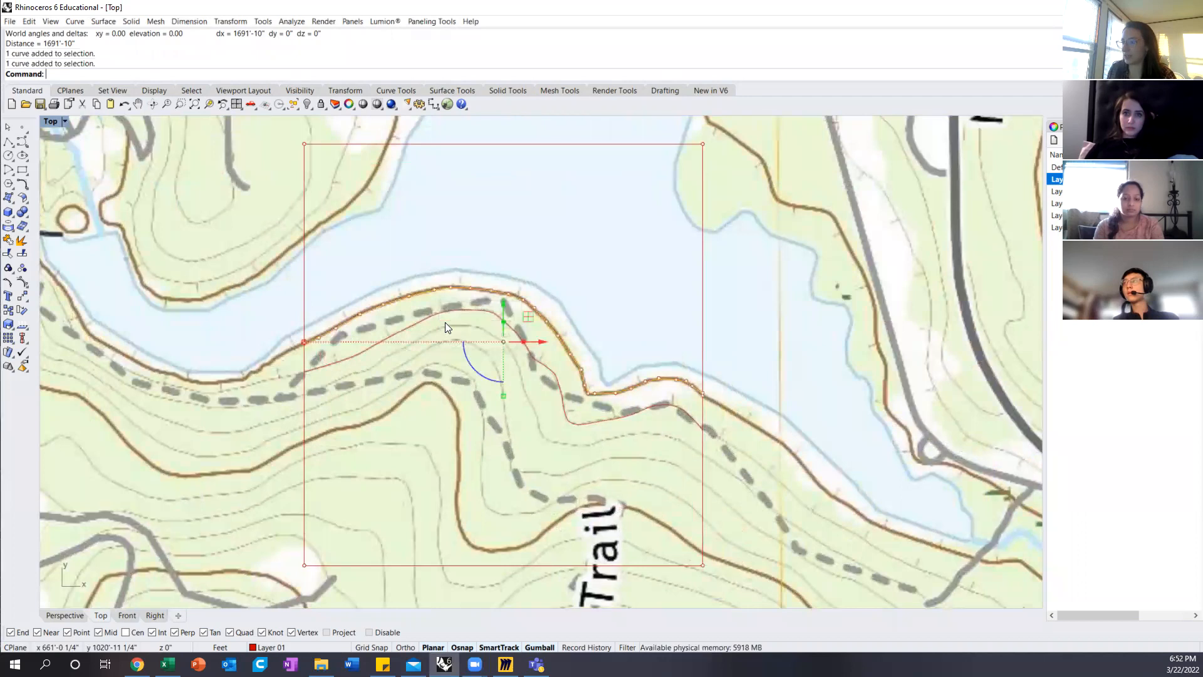
{"action": "left_click", "coordinate": [453, 310]}
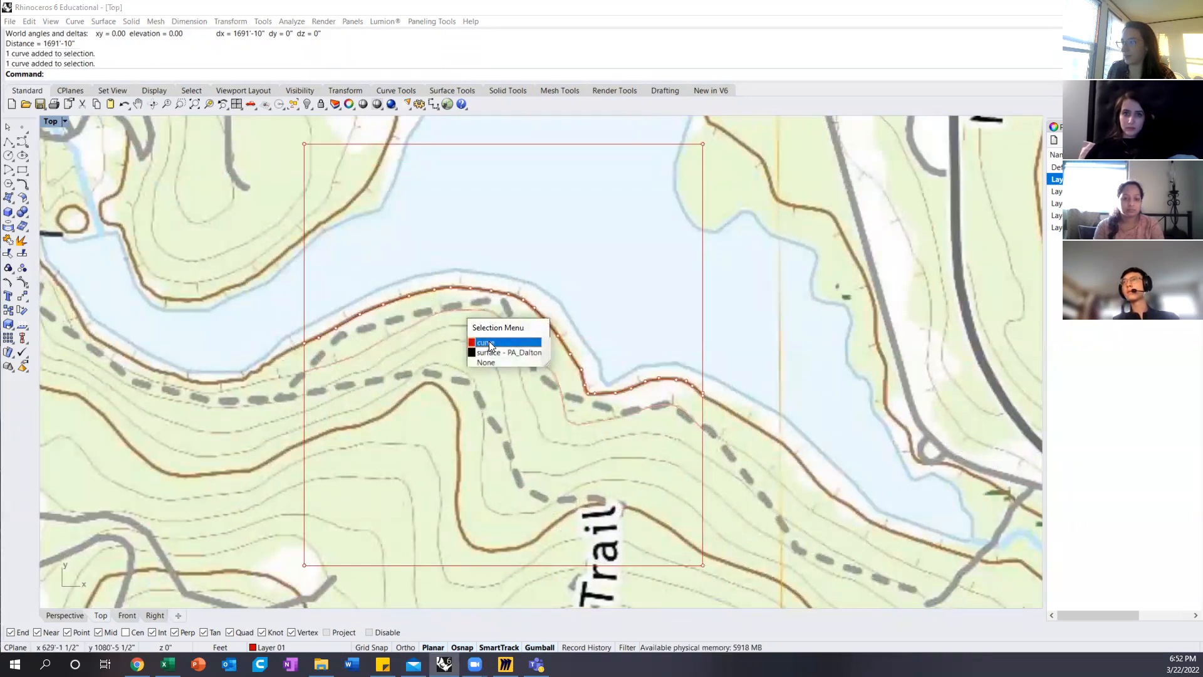
{"action": "left_click", "coordinate": [483, 342]}
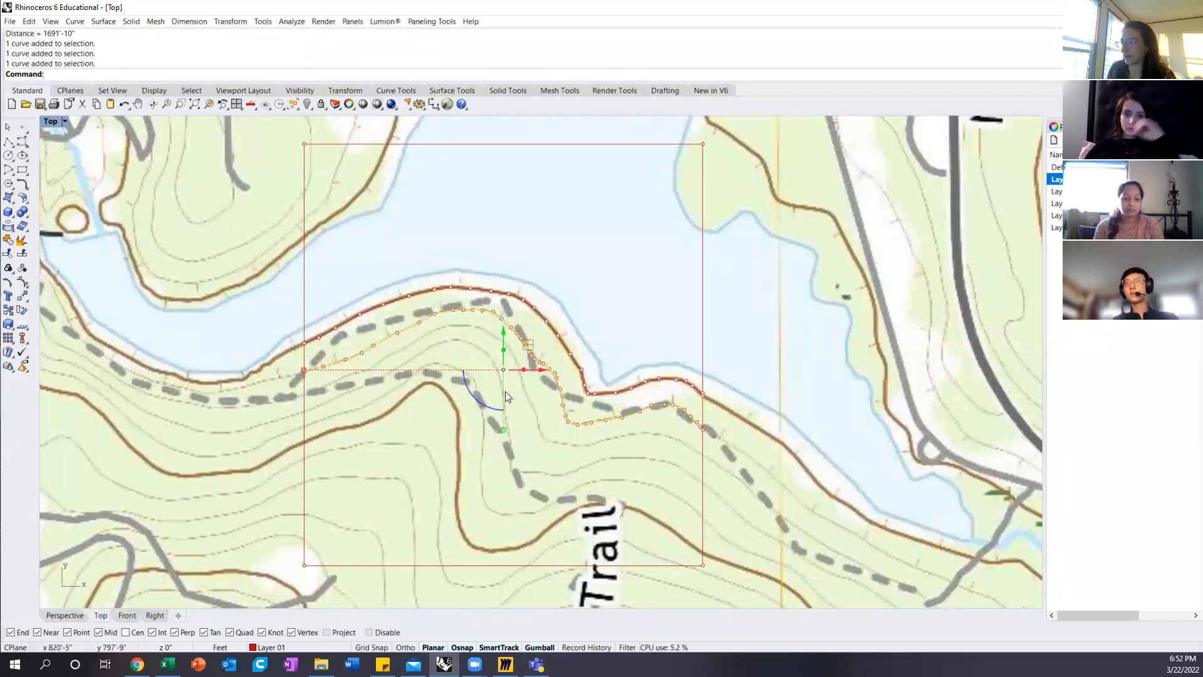
{"action": "key", "text": "Escape"}
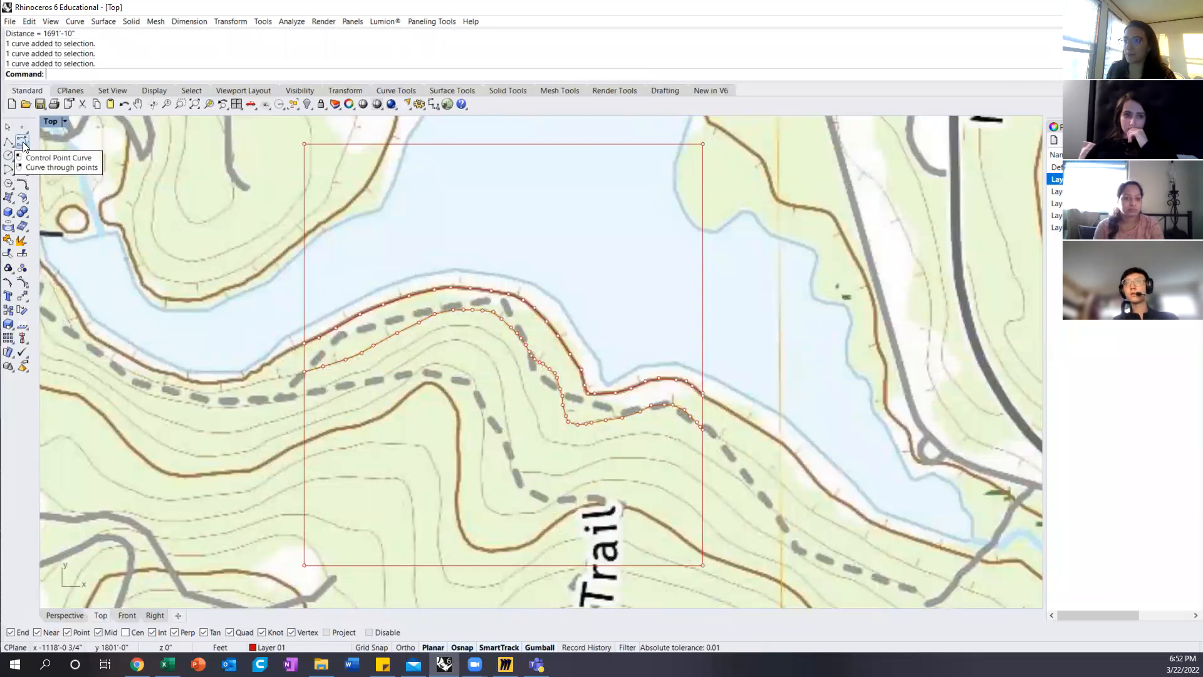
Step: Trace the third contour south of the lake with a Control Point Curve from the site boundary's west edge, over the crest and down its eastern slope
{"action": "left_click", "coordinate": [27, 149]}
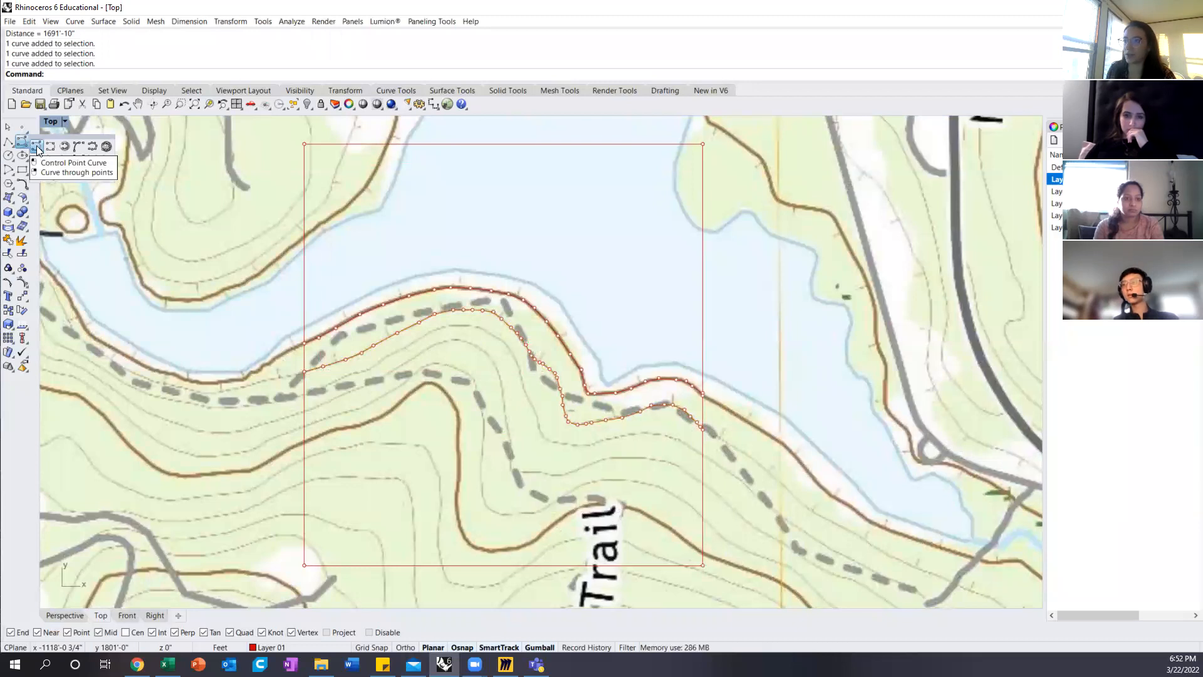
{"action": "left_click", "coordinate": [35, 147]}
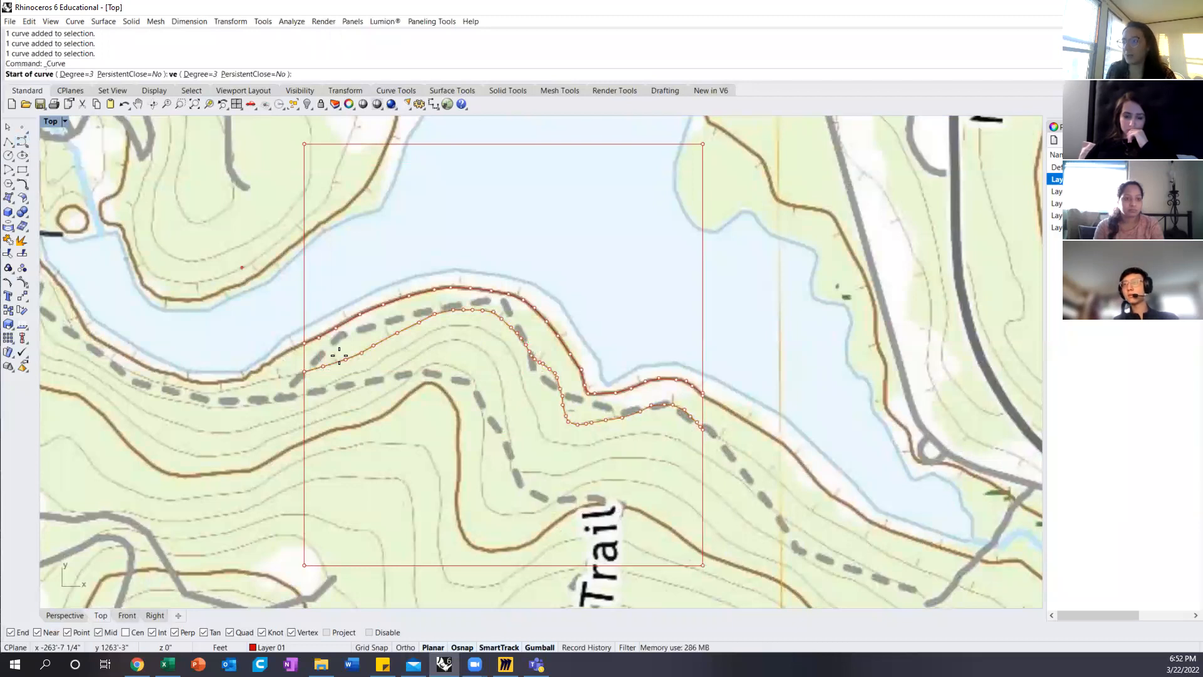
{"action": "left_click", "coordinate": [308, 396]}
{"action": "scroll", "coordinate": [316, 393], "scroll_direction": "up", "scroll_amount": 5}
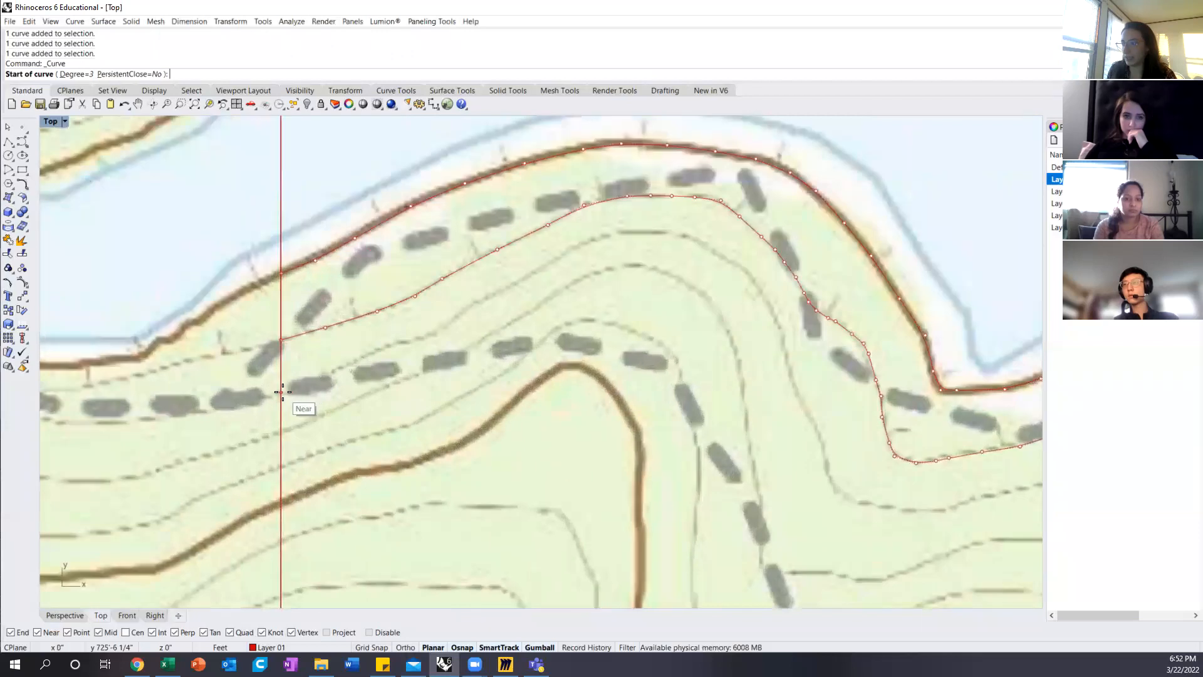
{"action": "left_click", "coordinate": [319, 380]}
{"action": "left_click", "coordinate": [343, 368]}
{"action": "left_click", "coordinate": [366, 357]}
{"action": "left_click", "coordinate": [388, 345]}
{"action": "left_click", "coordinate": [410, 341]}
{"action": "left_click", "coordinate": [435, 334]}
{"action": "left_click", "coordinate": [450, 320]}
{"action": "left_click", "coordinate": [463, 308]}
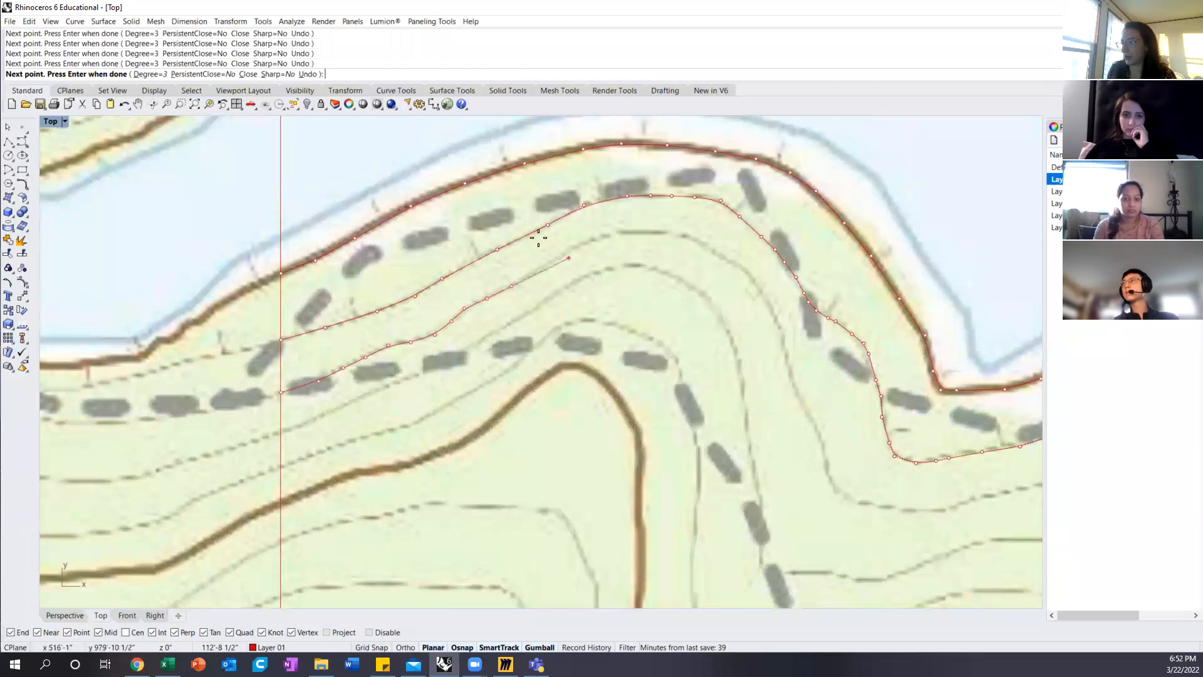
{"action": "scroll", "coordinate": [529, 272], "scroll_direction": "down", "scroll_amount": 1}
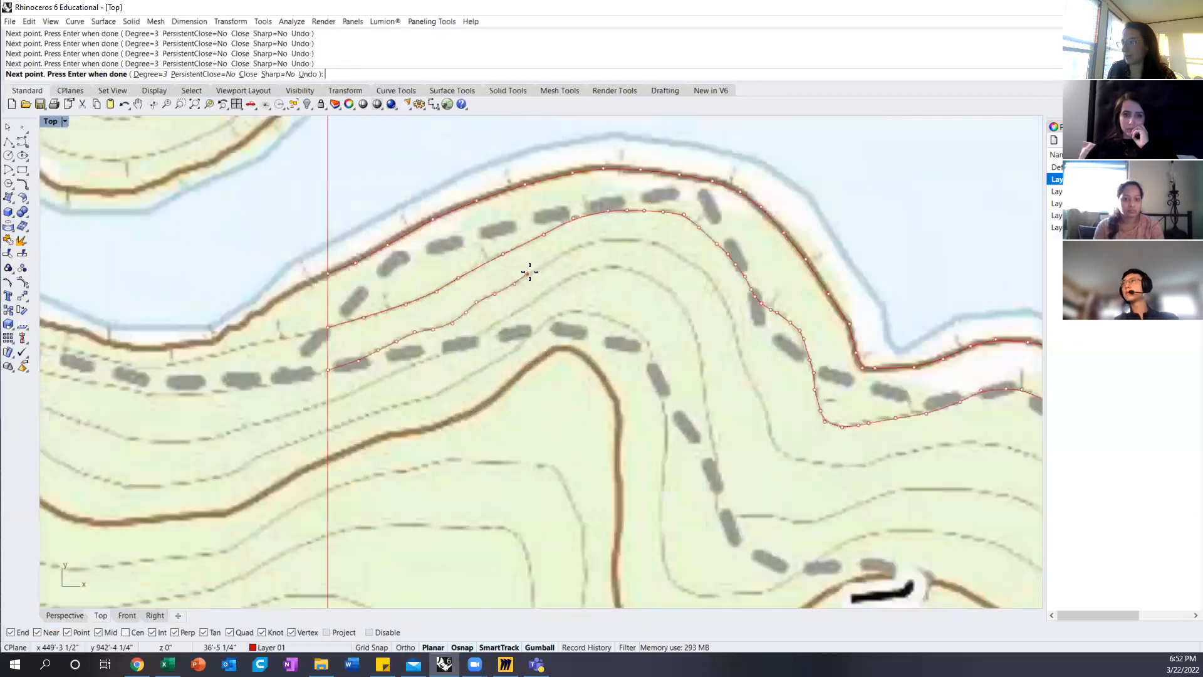
{"action": "left_click", "coordinate": [602, 241]}
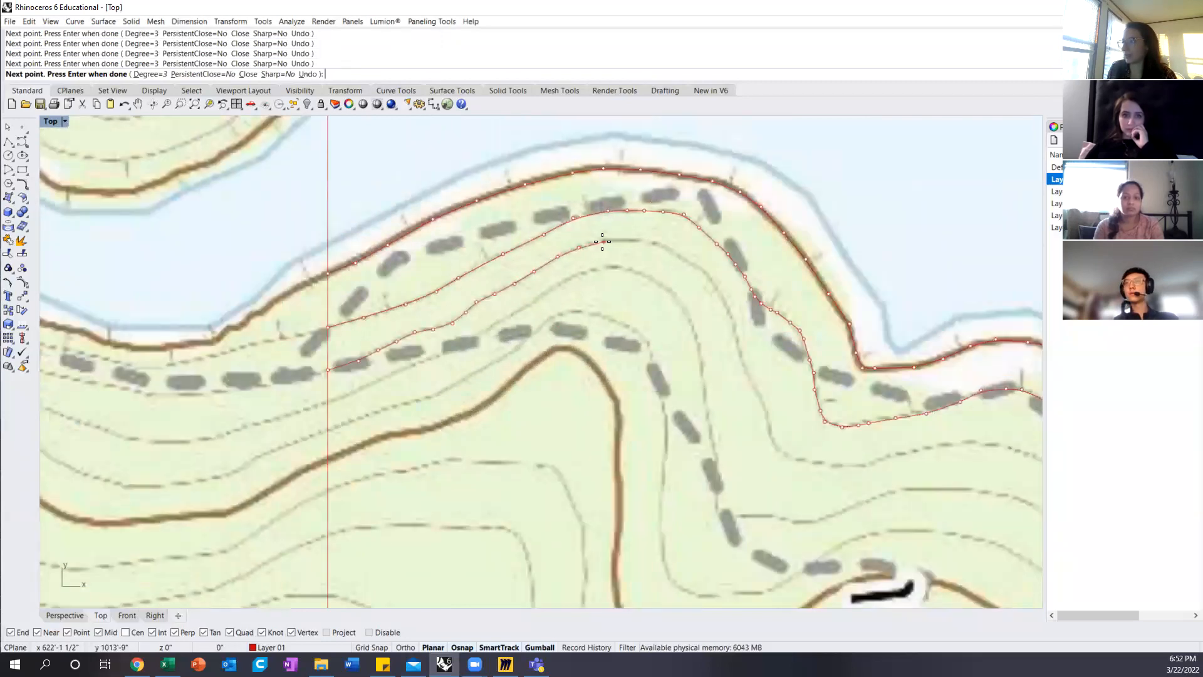
{"action": "left_click", "coordinate": [713, 282]}
{"action": "left_click", "coordinate": [725, 304]}
{"action": "left_click", "coordinate": [732, 322]}
{"action": "left_click", "coordinate": [767, 407]}
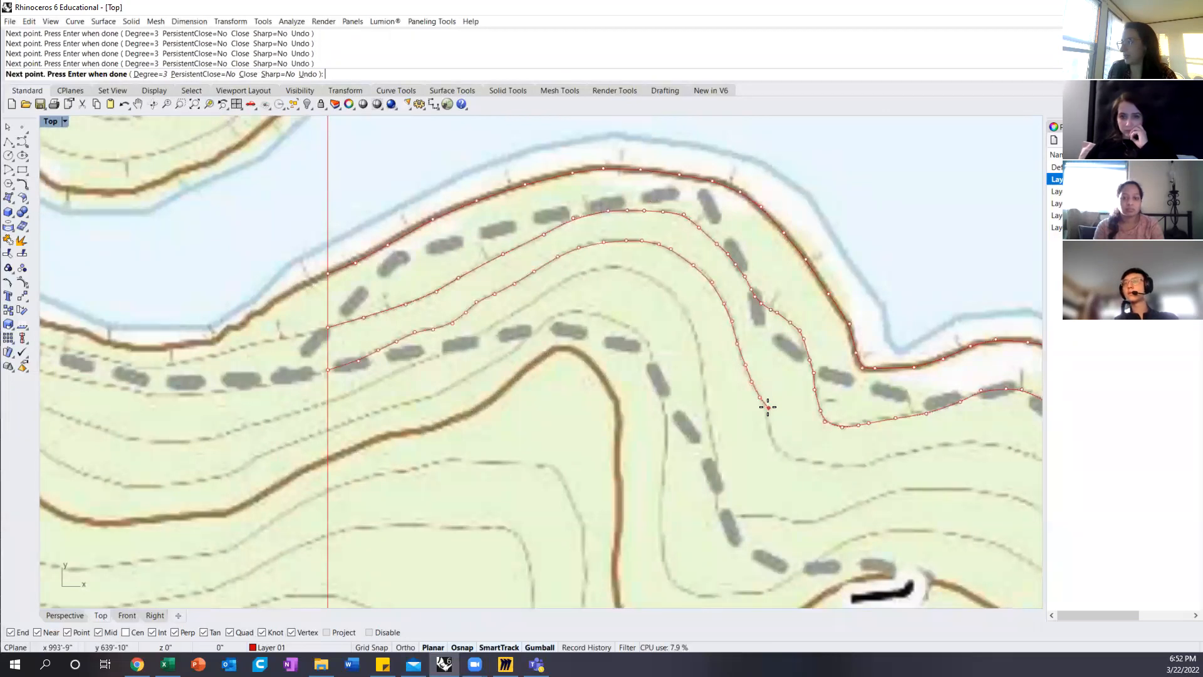
Step: Continue the third contour's curve around the bend to the site boundary's east edge and finish it there
{"action": "right_click_drag", "start_coordinate": [785, 433], "coordinate": [316, 317]}
{"action": "left_click", "coordinate": [313, 316]}
{"action": "left_click", "coordinate": [358, 324]}
{"action": "left_click", "coordinate": [401, 320]}
{"action": "left_click", "coordinate": [449, 308]}
{"action": "left_click", "coordinate": [470, 303]}
{"action": "left_click", "coordinate": [502, 301]}
{"action": "left_click", "coordinate": [536, 308]}
{"action": "left_click", "coordinate": [560, 317]}
{"action": "left_click", "coordinate": [581, 329]}
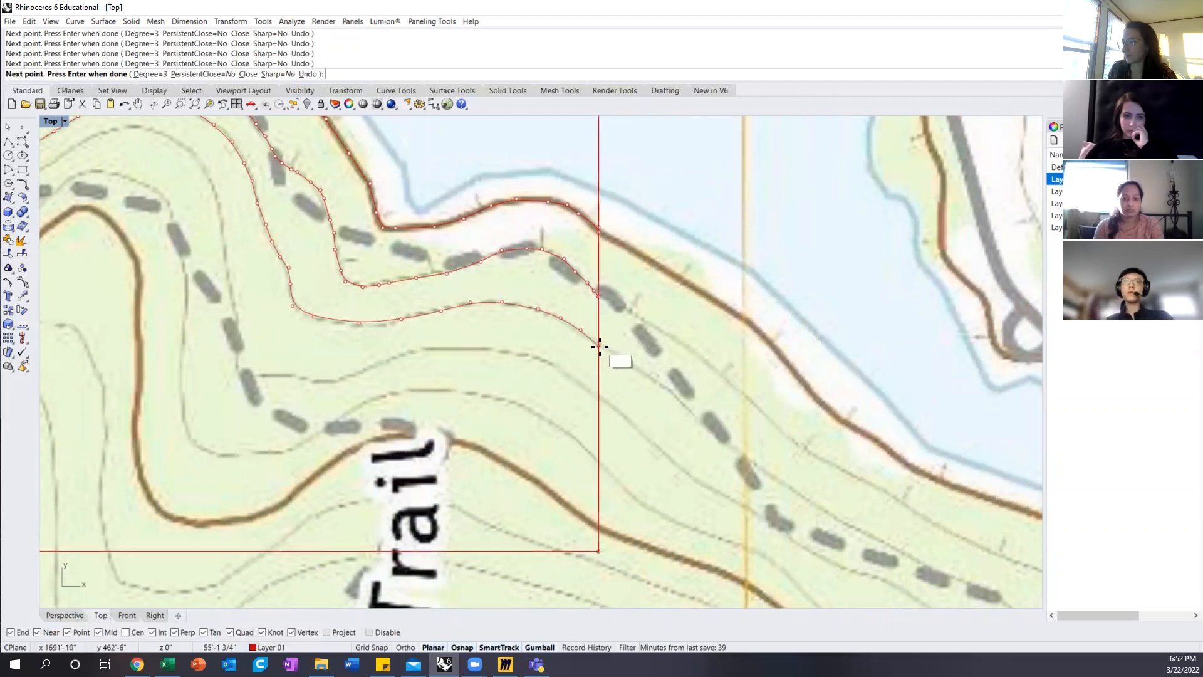
{"action": "left_click", "coordinate": [599, 343]}
{"action": "key", "text": "Return"}
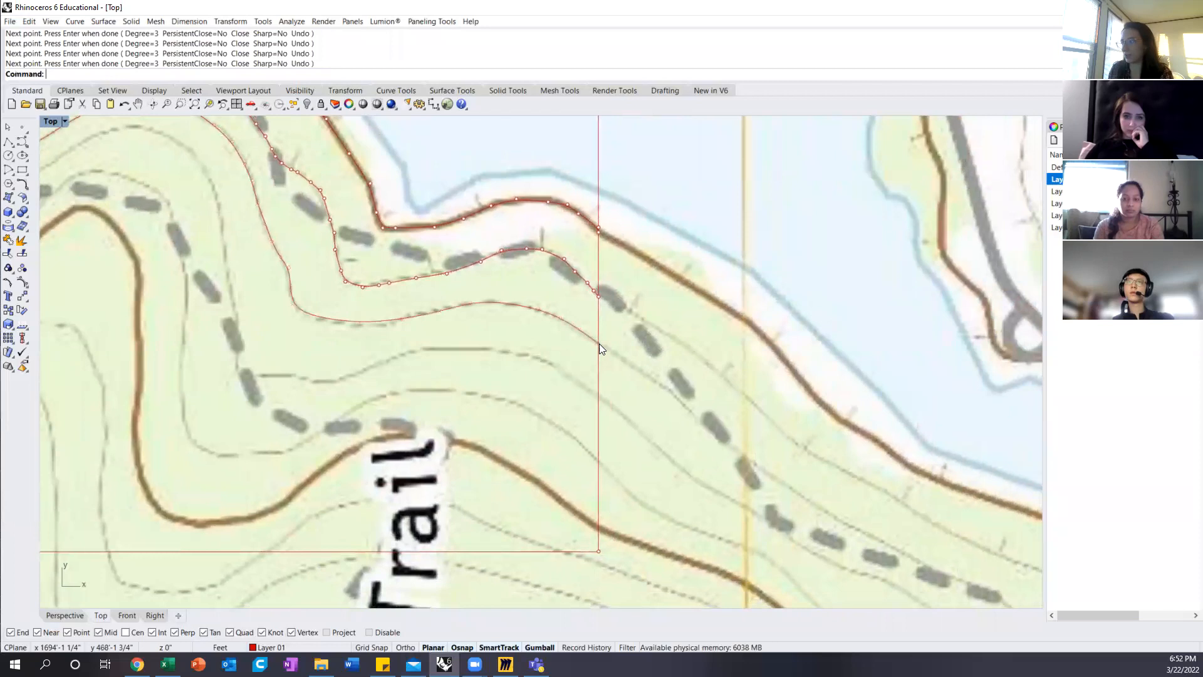
Step: Trace the fourth contour south of the lake with another control point curve from the site boundary's west edge to its east edge
{"action": "scroll", "coordinate": [675, 331], "scroll_direction": "down", "scroll_amount": 3}
{"action": "scroll", "coordinate": [439, 299], "scroll_direction": "up", "scroll_amount": 3}
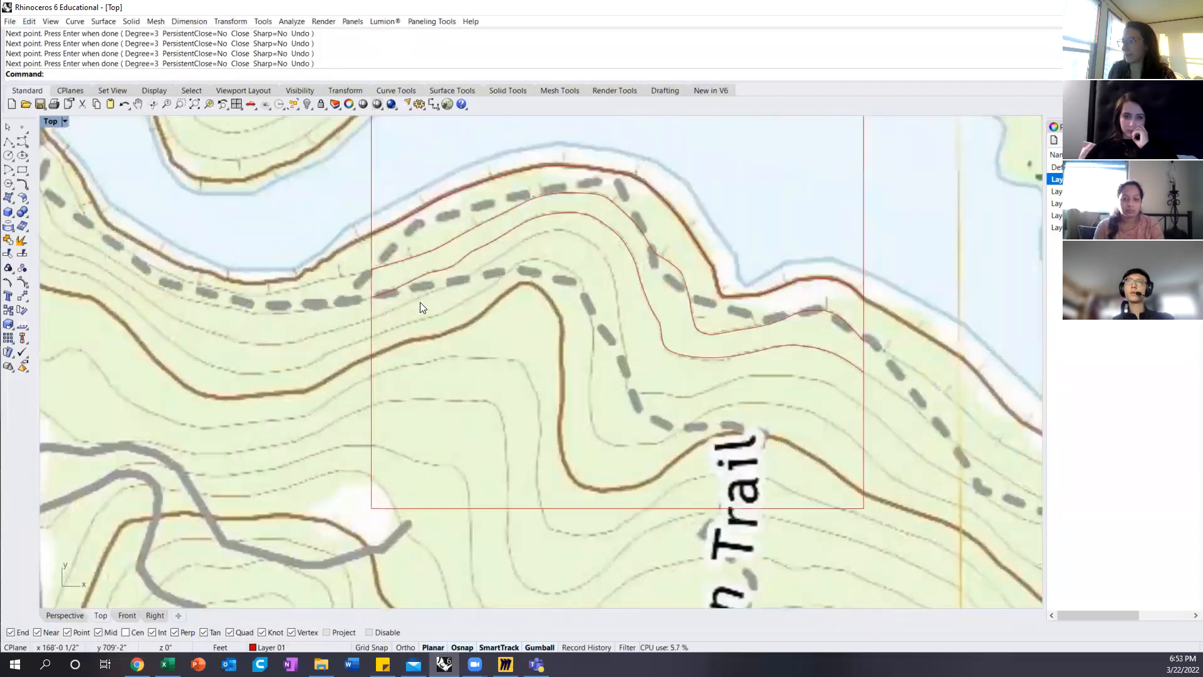
{"action": "key", "text": "Return"}
{"action": "left_click", "coordinate": [372, 318]}
{"action": "left_click", "coordinate": [415, 300]}
{"action": "left_click", "coordinate": [460, 280]}
{"action": "left_click", "coordinate": [486, 269]}
{"action": "left_click", "coordinate": [502, 257]}
{"action": "left_click", "coordinate": [524, 245]}
{"action": "left_click", "coordinate": [550, 232]}
{"action": "left_click", "coordinate": [619, 322]}
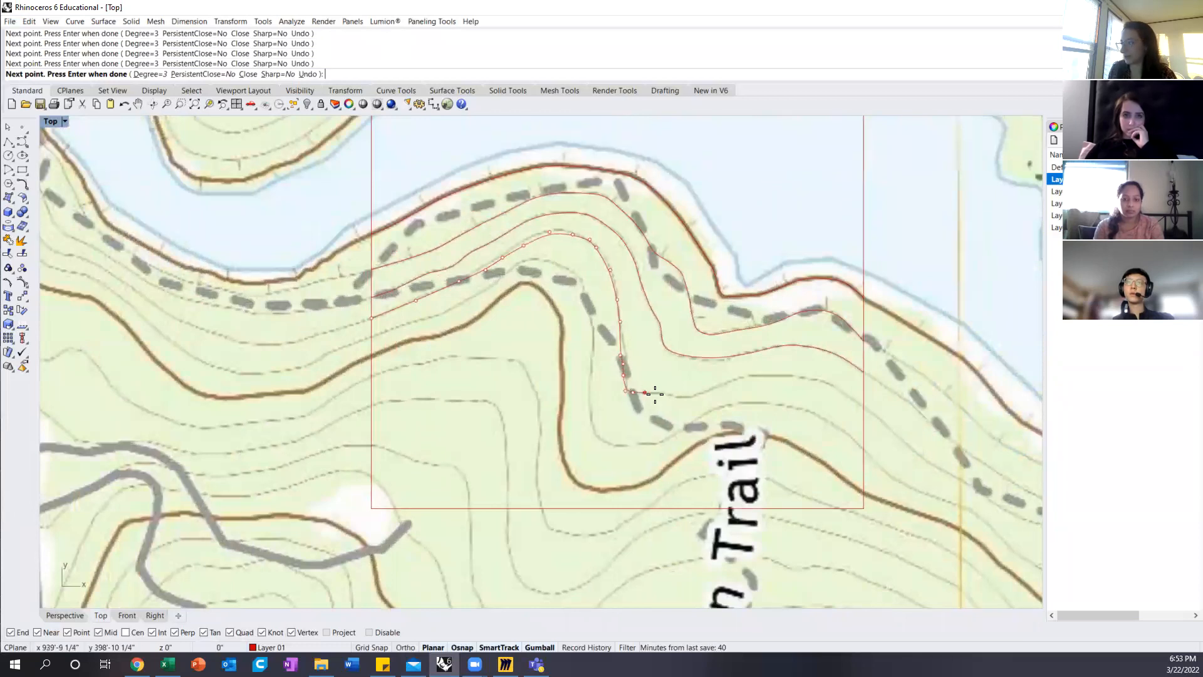
{"action": "left_click", "coordinate": [716, 387]}
{"action": "left_click", "coordinate": [734, 380]}
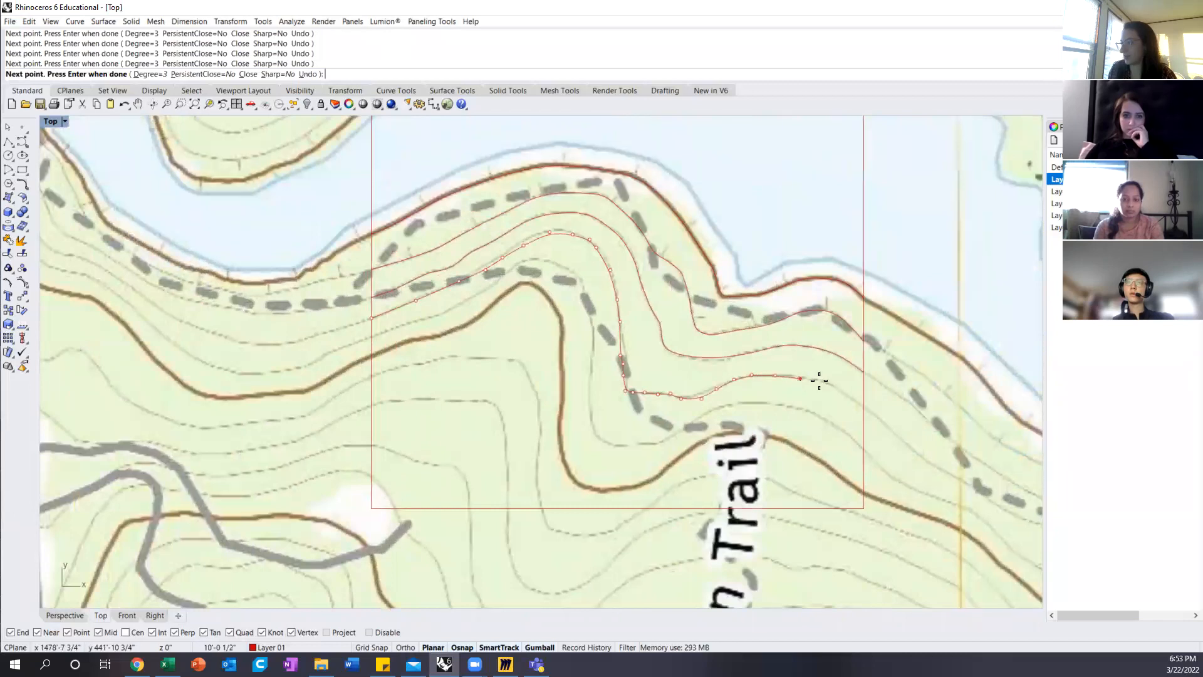
{"action": "left_click", "coordinate": [863, 408]}
{"action": "key", "text": "Return"}
{"action": "key", "text": "Return"}
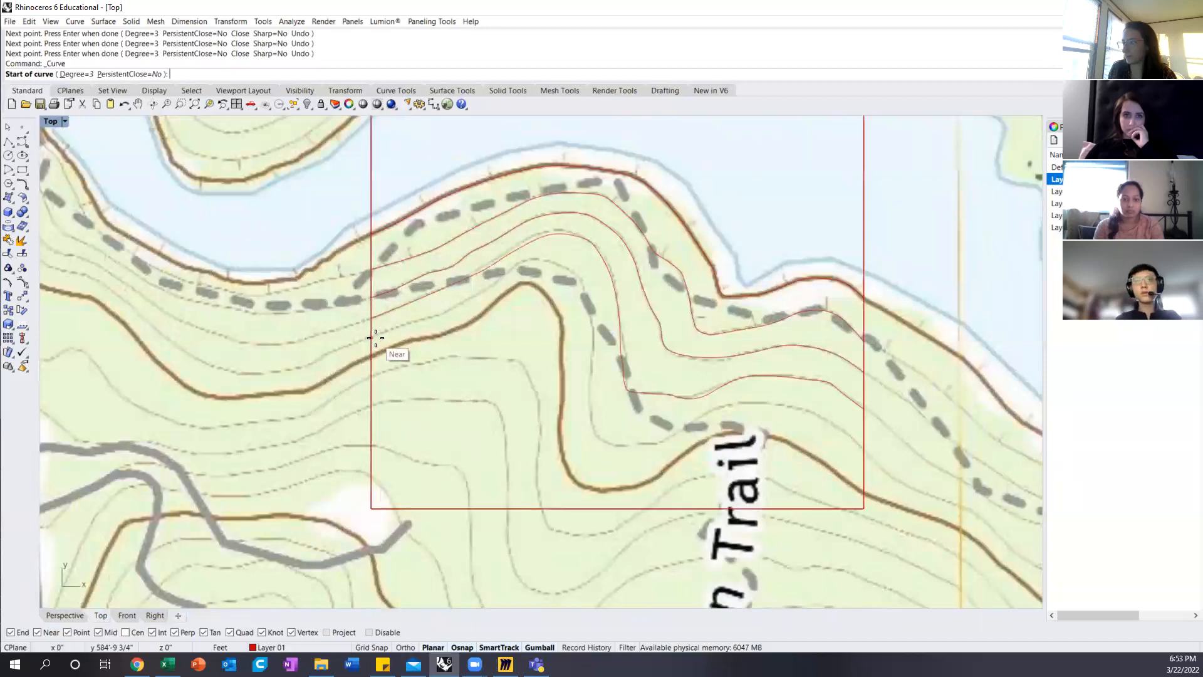
Step: Begin the fifth contour's curve on the site boundary's west edge, replace its misplaced second point, and turn Planar off
{"action": "left_click", "coordinate": [371, 337]}
{"action": "left_click", "coordinate": [390, 331]}
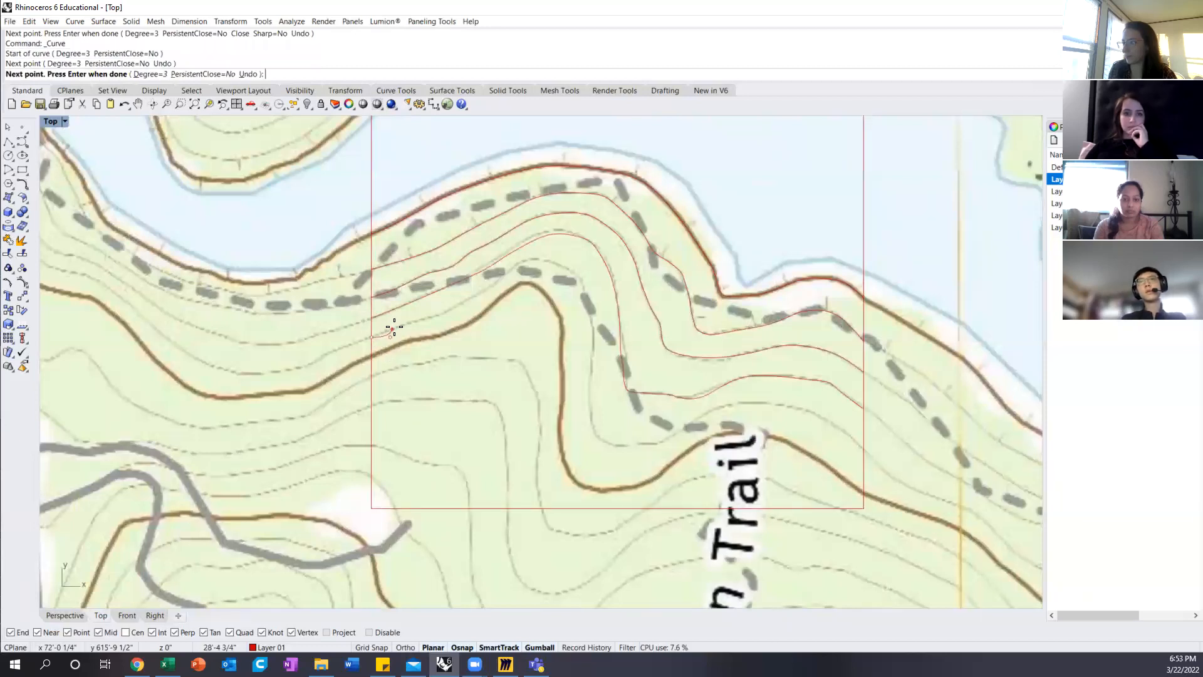
{"action": "key", "text": "ctrl+z"}
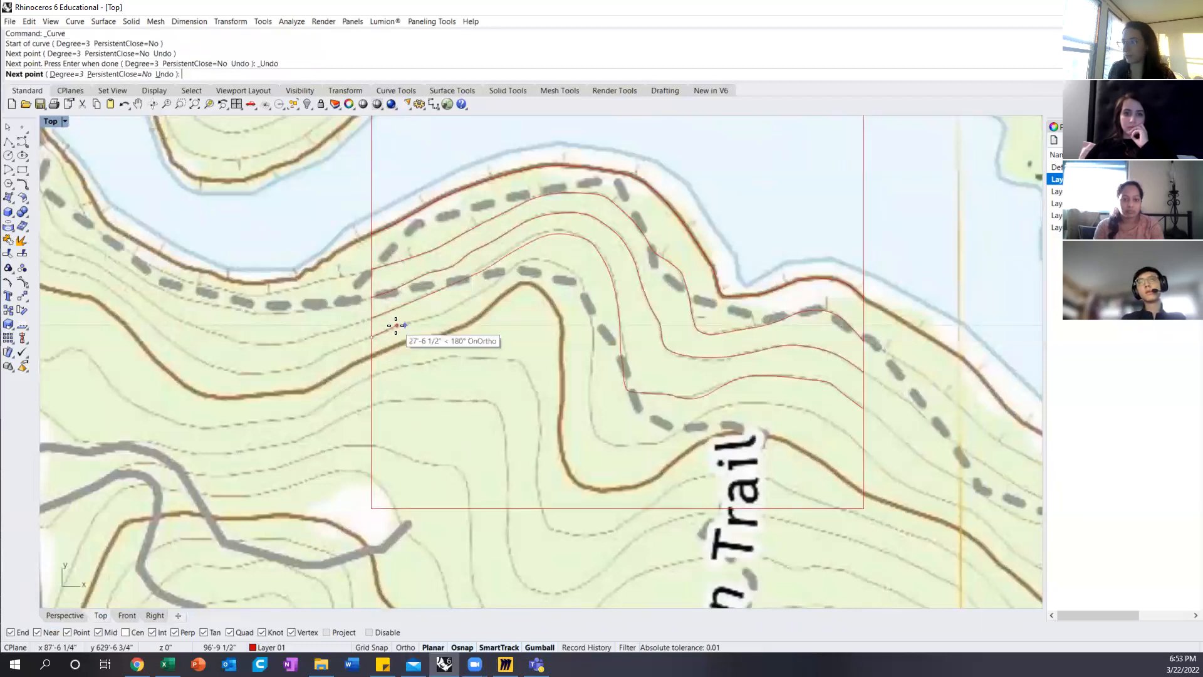
{"action": "scroll", "coordinate": [396, 326], "scroll_direction": "up", "scroll_amount": 3}
{"action": "left_click", "coordinate": [394, 324]}
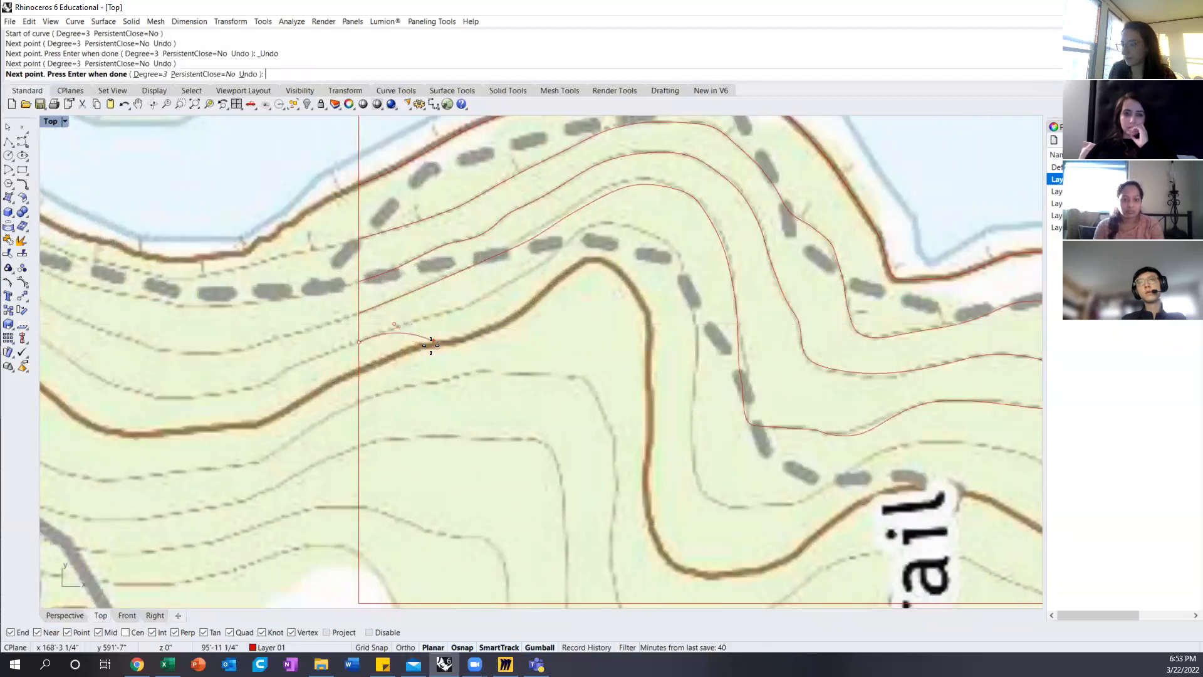
{"action": "left_click", "coordinate": [438, 647]}
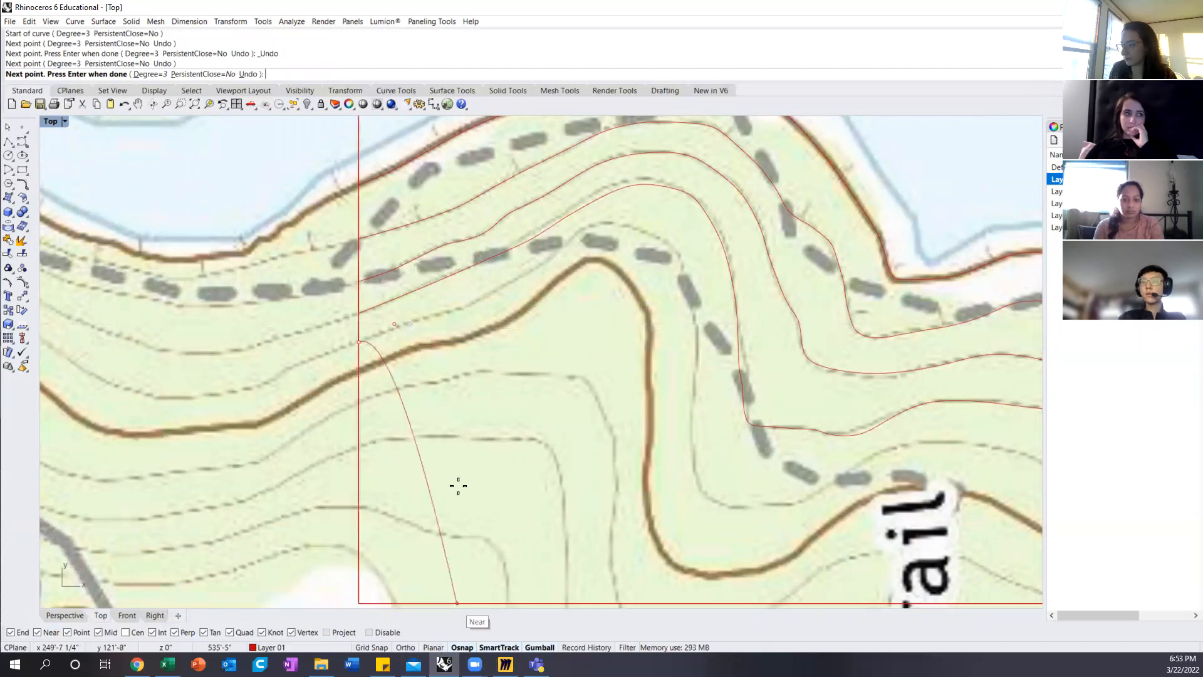
Step: Continue the fifth contour's curve over the crest and down the steep slope to its southern bend
{"action": "left_click", "coordinate": [437, 314]}
{"action": "left_click", "coordinate": [469, 306]}
{"action": "left_click", "coordinate": [497, 296]}
{"action": "left_click", "coordinate": [512, 285]}
{"action": "left_click", "coordinate": [546, 265]}
{"action": "left_click", "coordinate": [555, 255]}
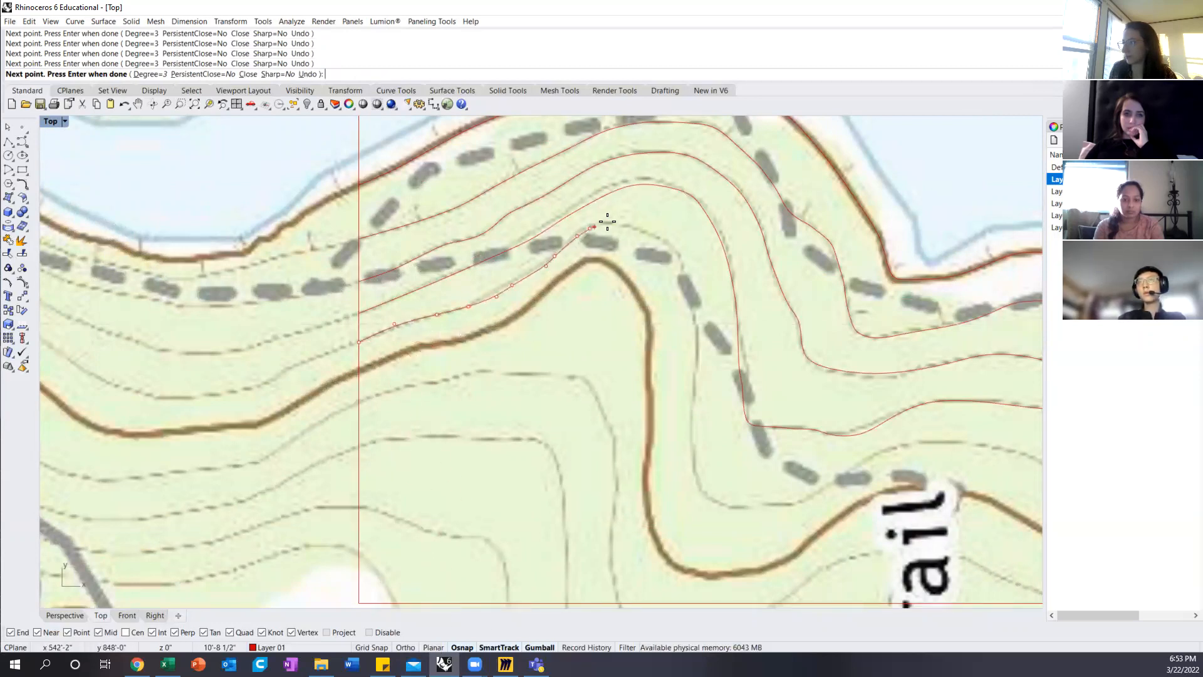
{"action": "left_click", "coordinate": [690, 324]}
{"action": "left_click", "coordinate": [695, 335]}
{"action": "left_click", "coordinate": [696, 354]}
{"action": "left_click", "coordinate": [697, 377]}
{"action": "left_click", "coordinate": [694, 395]}
{"action": "left_click", "coordinate": [693, 427]}
{"action": "left_click", "coordinate": [693, 448]}
{"action": "left_click", "coordinate": [699, 482]}
Step: Complete the fifth contour's curve from its southern bend, past the Trail label, to the site boundary's east edge
{"action": "left_click", "coordinate": [728, 509]}
{"action": "left_click", "coordinate": [760, 506]}
{"action": "left_click", "coordinate": [790, 505]}
{"action": "left_click", "coordinate": [816, 499]}
{"action": "left_click", "coordinate": [856, 480]}
{"action": "left_click", "coordinate": [871, 456]}
{"action": "left_click", "coordinate": [903, 444]}
{"action": "left_click", "coordinate": [934, 440]}
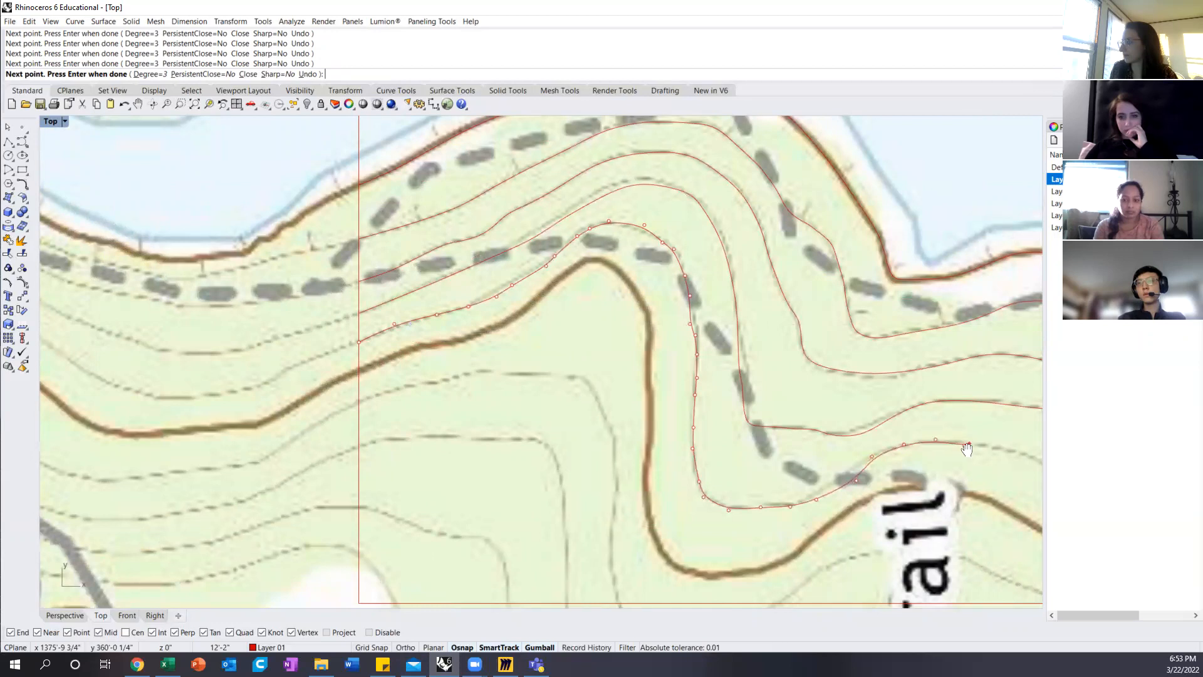
{"action": "right_click_drag", "start_coordinate": [967, 449], "coordinate": [343, 352]}
{"action": "left_click", "coordinate": [347, 352]}
{"action": "left_click", "coordinate": [372, 369]}
{"action": "key", "text": "Return"}
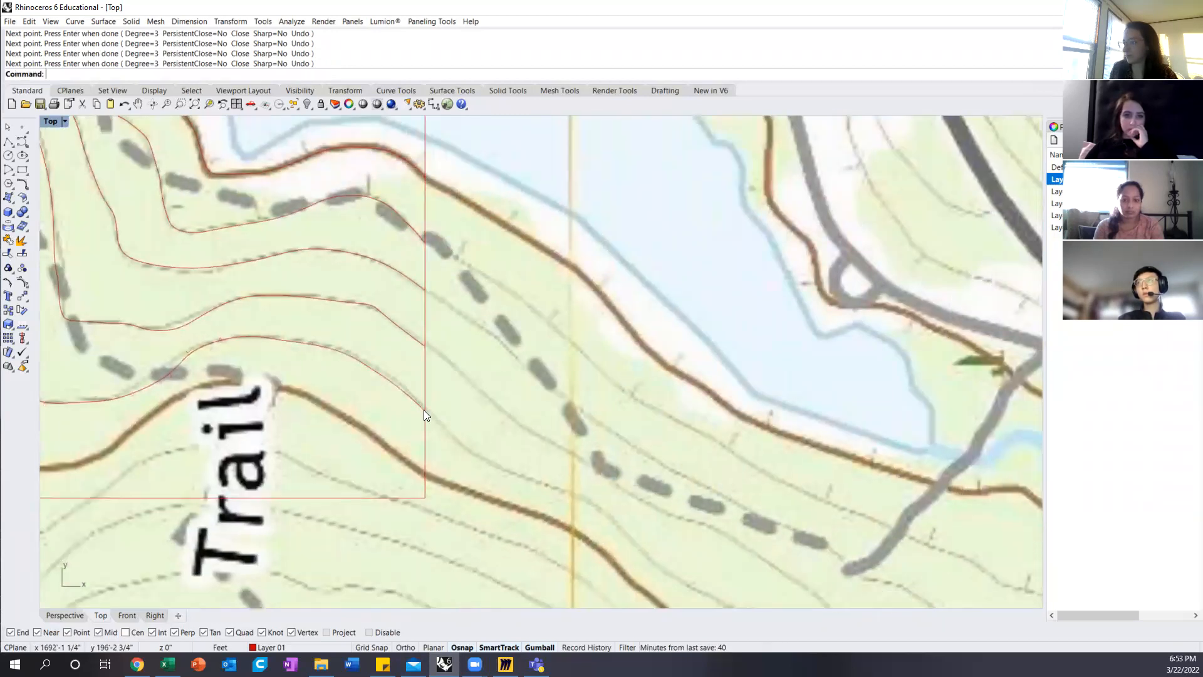
Step: Trace the thick brown index contour below the fifth from the site boundary's west edge, over its peak and down towards its southern bend
{"action": "scroll", "coordinate": [600, 400], "scroll_direction": "down", "scroll_amount": 3}
{"action": "scroll", "coordinate": [245, 362], "scroll_direction": "up", "scroll_amount": 3}
{"action": "scroll", "coordinate": [245, 361], "scroll_direction": "up", "scroll_amount": 1}
{"action": "key", "text": "Return"}
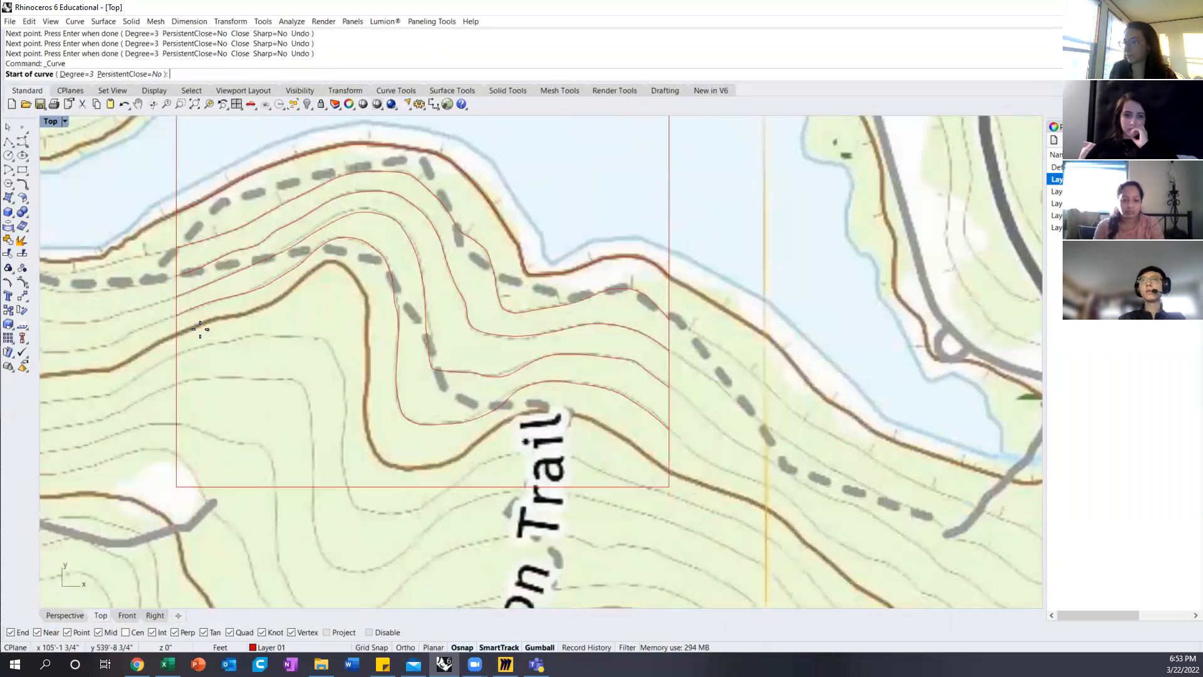
{"action": "left_click", "coordinate": [177, 335]}
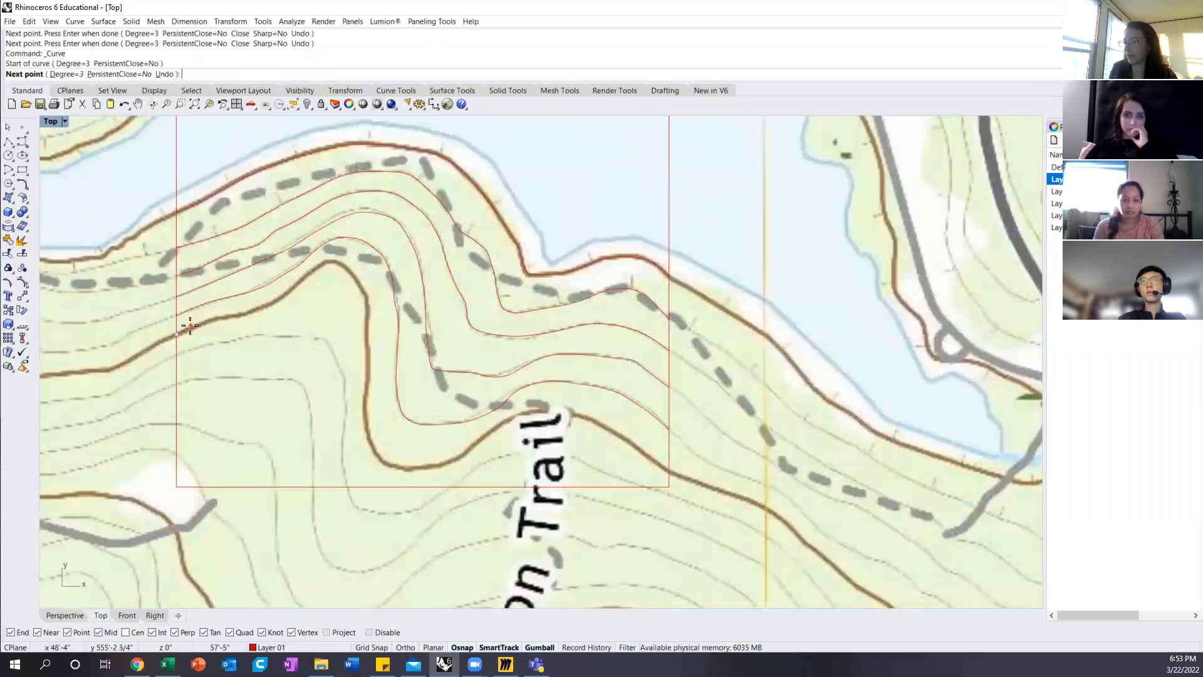
{"action": "scroll", "coordinate": [193, 328], "scroll_direction": "up", "scroll_amount": 2}
{"action": "left_click", "coordinate": [199, 324]}
{"action": "left_click", "coordinate": [233, 312]}
{"action": "left_click", "coordinate": [266, 309]}
{"action": "left_click", "coordinate": [298, 300]}
{"action": "left_click", "coordinate": [324, 290]}
{"action": "left_click", "coordinate": [349, 274]}
{"action": "left_click", "coordinate": [392, 246]}
{"action": "left_click", "coordinate": [424, 214]}
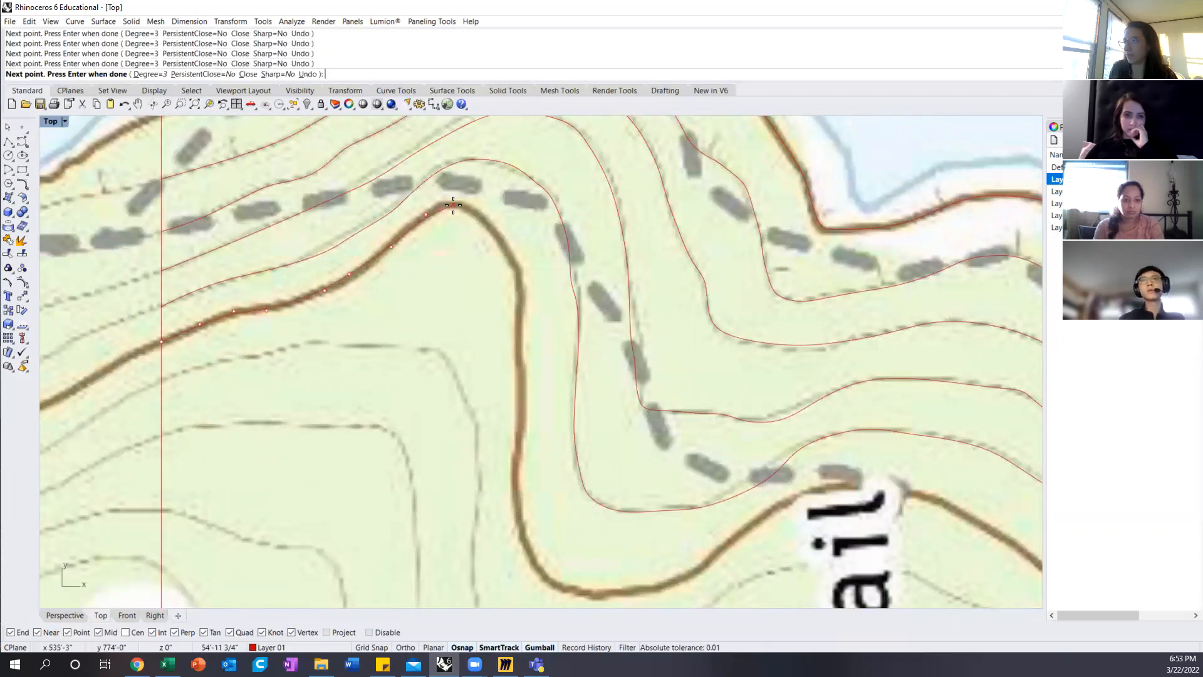
{"action": "left_click", "coordinate": [470, 208]}
{"action": "left_click", "coordinate": [493, 231]}
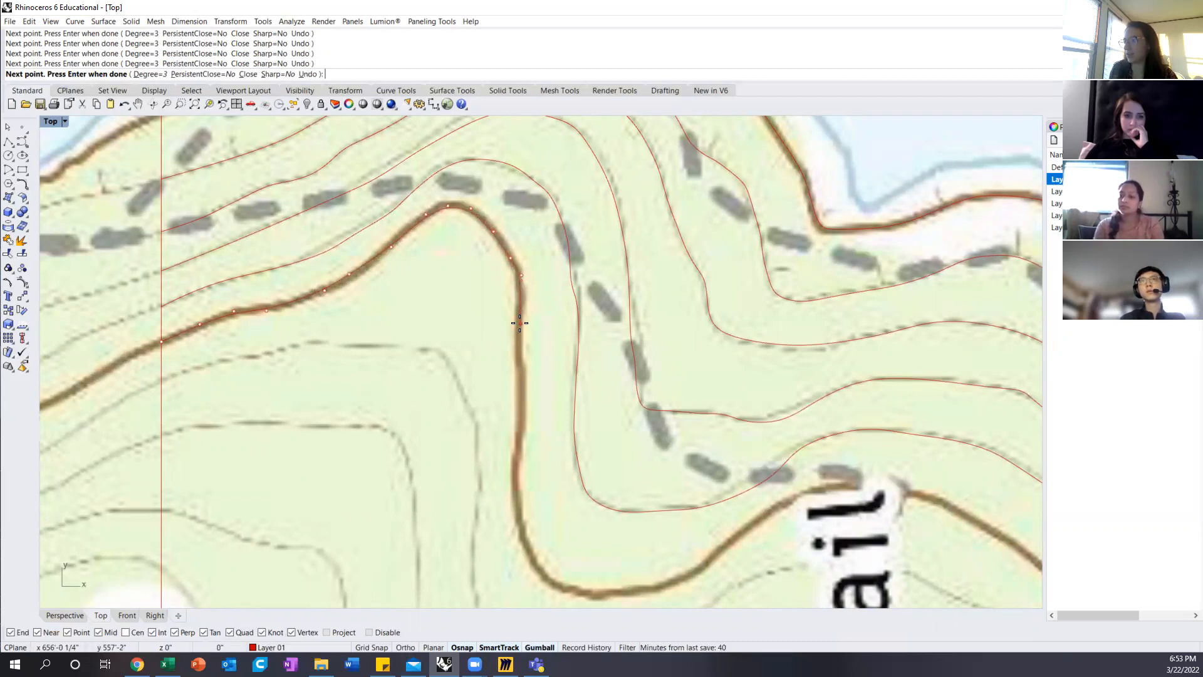
{"action": "left_click", "coordinate": [519, 419]}
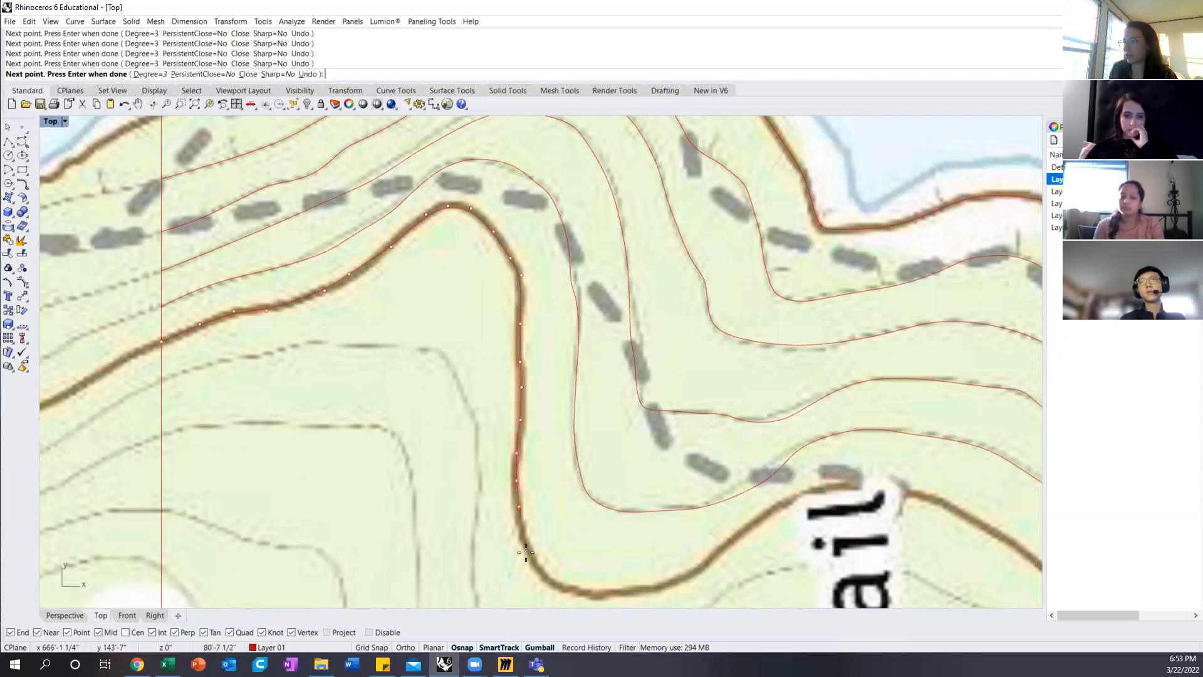
Step: Continue the index contour's curve around its southern bend and across the Trail label to the site boundary's east edge, and finish it
{"action": "scroll", "coordinate": [517, 520], "scroll_direction": "down", "scroll_amount": 8}
{"action": "scroll", "coordinate": [515, 510], "scroll_direction": "down", "scroll_amount": 6}
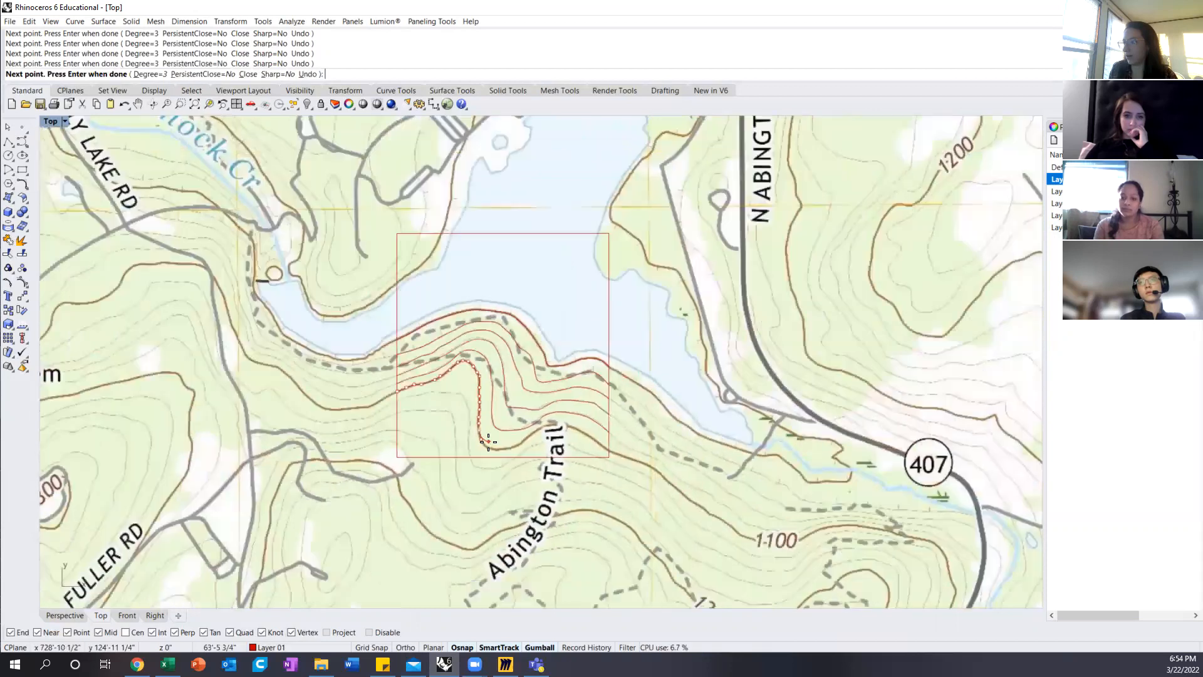
{"action": "scroll", "coordinate": [488, 441], "scroll_direction": "down", "scroll_amount": 5}
{"action": "scroll", "coordinate": [489, 445], "scroll_direction": "up", "scroll_amount": 8}
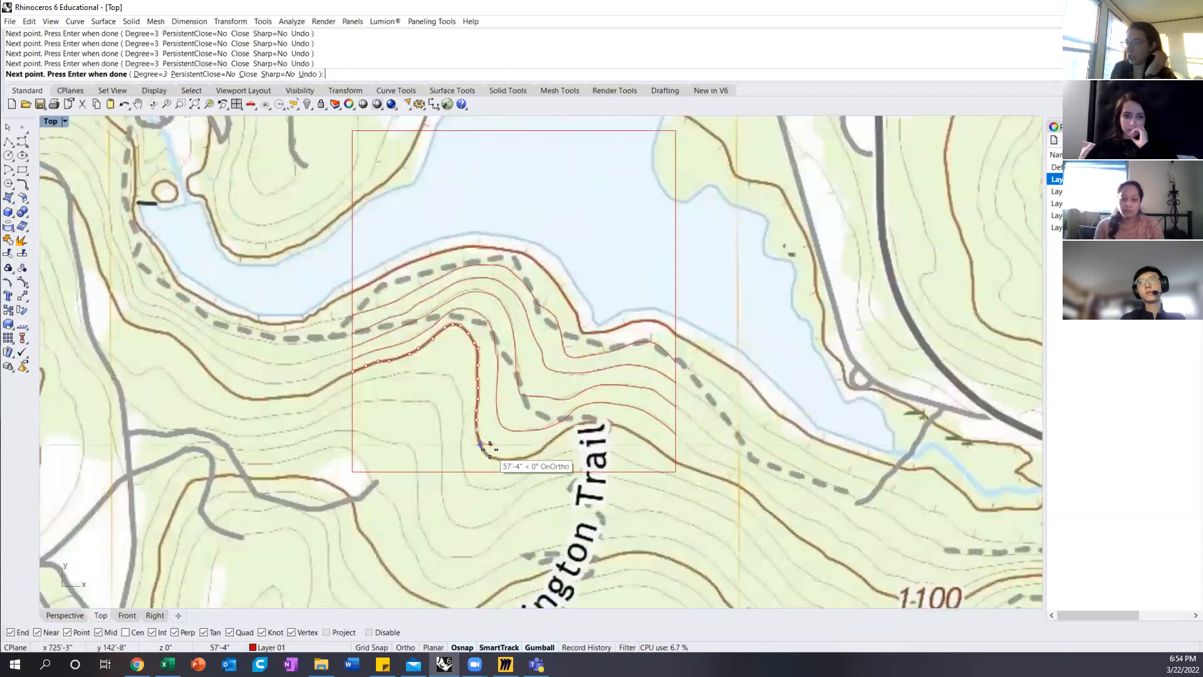
{"action": "scroll", "coordinate": [488, 446], "scroll_direction": "up", "scroll_amount": 5}
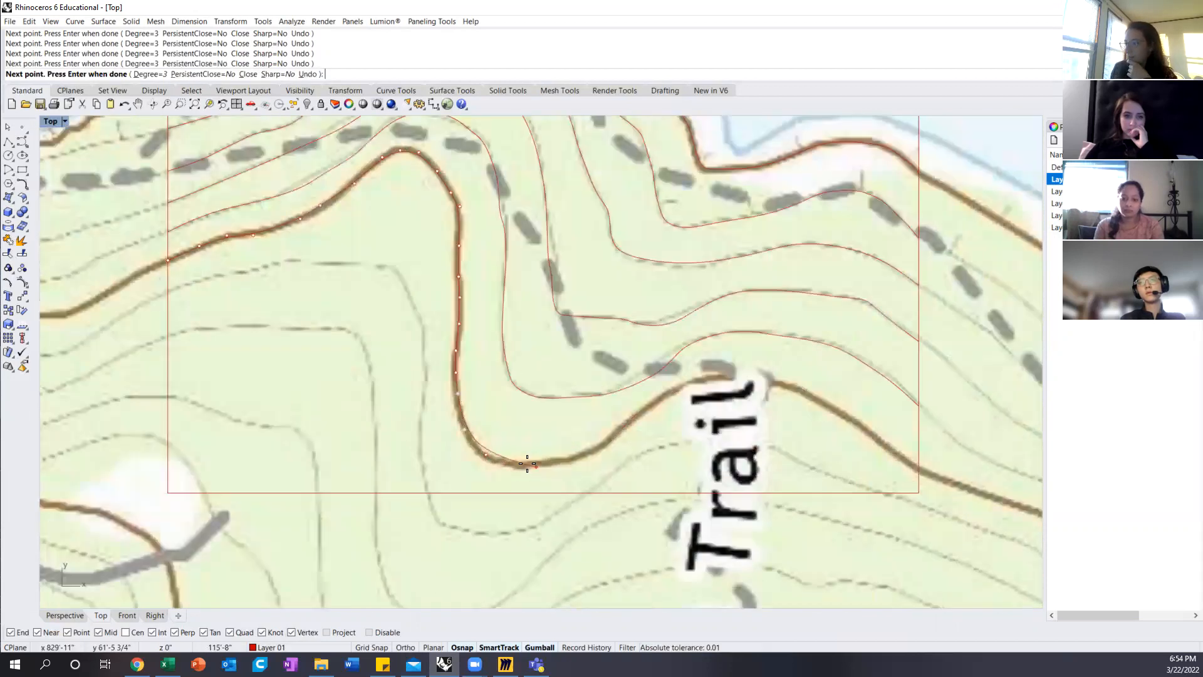
{"action": "left_click", "coordinate": [507, 464]}
{"action": "left_click", "coordinate": [547, 467]}
{"action": "left_click", "coordinate": [576, 458]}
{"action": "left_click", "coordinate": [601, 446]}
{"action": "left_click", "coordinate": [625, 428]}
{"action": "left_click", "coordinate": [648, 410]}
{"action": "left_click", "coordinate": [660, 394]}
{"action": "left_click", "coordinate": [703, 385]}
{"action": "left_click", "coordinate": [731, 380]}
{"action": "left_click", "coordinate": [758, 375]}
{"action": "left_click", "coordinate": [788, 384]}
{"action": "left_click", "coordinate": [801, 392]}
{"action": "left_click", "coordinate": [832, 404]}
{"action": "left_click", "coordinate": [866, 429]}
{"action": "left_click", "coordinate": [889, 449]}
{"action": "left_click", "coordinate": [908, 464]}
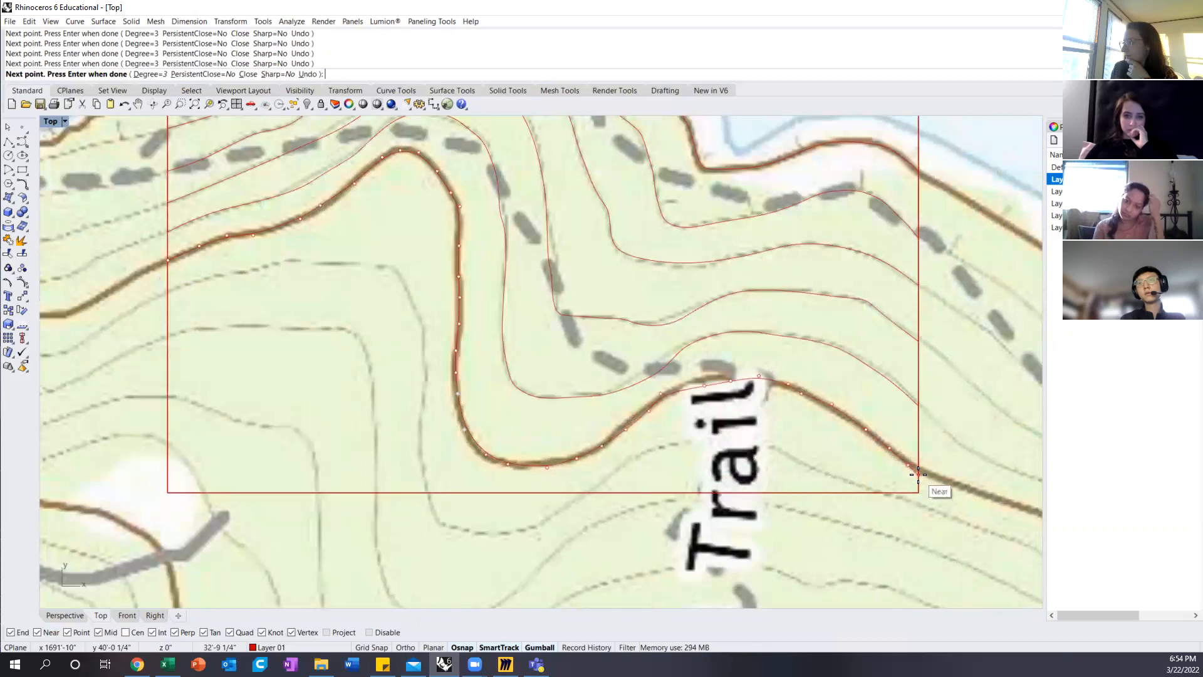
{"action": "scroll", "coordinate": [919, 472], "scroll_direction": "up", "scroll_amount": 4}
{"action": "left_click", "coordinate": [919, 474]}
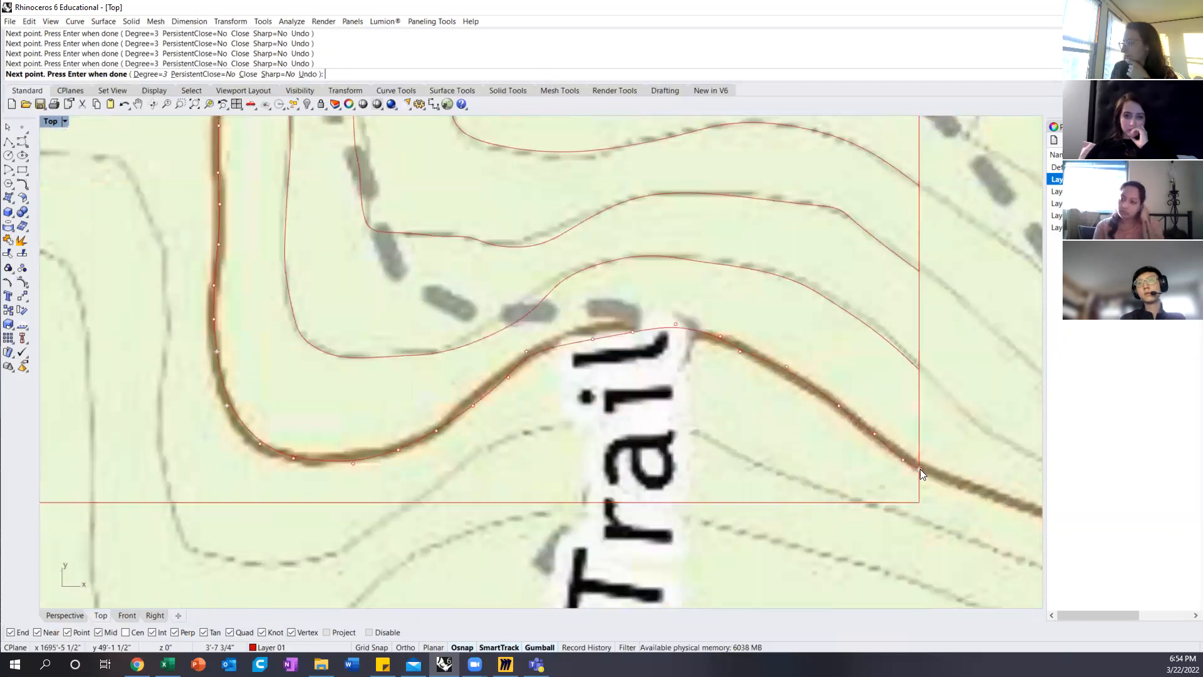
{"action": "right_click", "coordinate": [919, 475]}
{"action": "scroll", "coordinate": [768, 443], "scroll_direction": "down", "scroll_amount": 8}
{"action": "scroll", "coordinate": [551, 404], "scroll_direction": "down", "scroll_amount": 8}
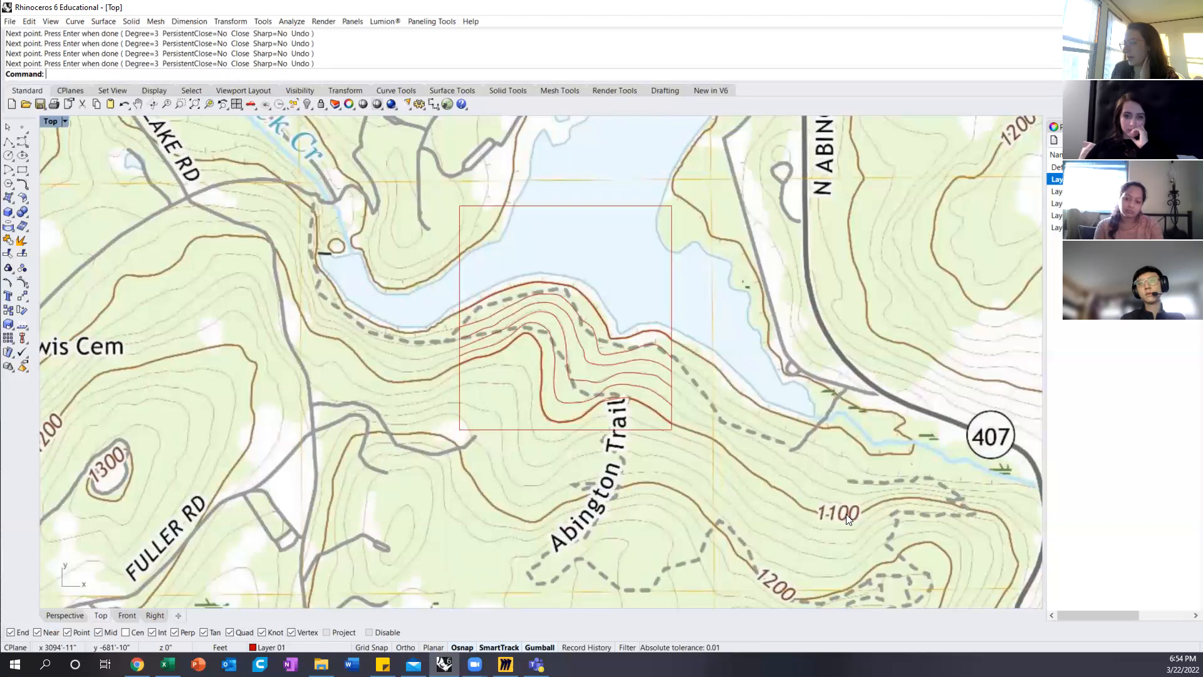
Step: Examine the elevation labels on the brown index contours southeast of the site boundary
{"action": "scroll", "coordinate": [805, 476], "scroll_direction": "down", "scroll_amount": 5}
{"action": "right_click_drag", "start_coordinate": [803, 442], "coordinate": [661, 304]}
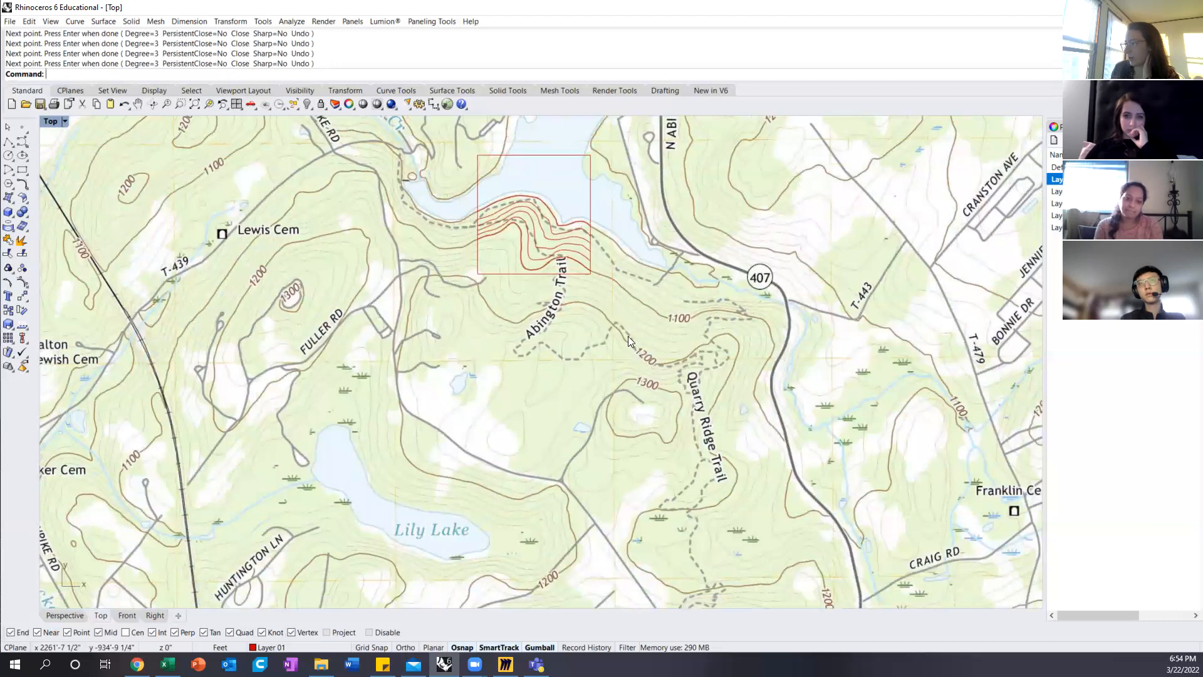
{"action": "scroll", "coordinate": [642, 345], "scroll_direction": "up", "scroll_amount": 3}
{"action": "right_click_drag", "start_coordinate": [665, 310], "coordinate": [638, 374]}
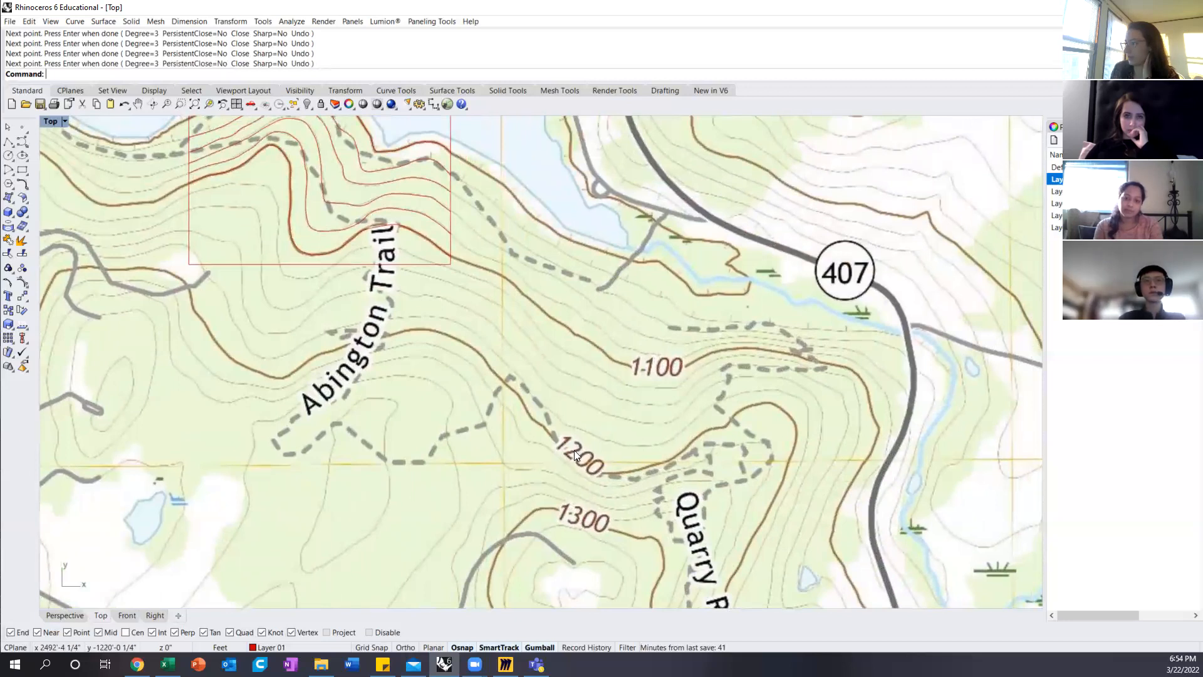
{"action": "scroll", "coordinate": [662, 371], "scroll_direction": "down", "scroll_amount": 5}
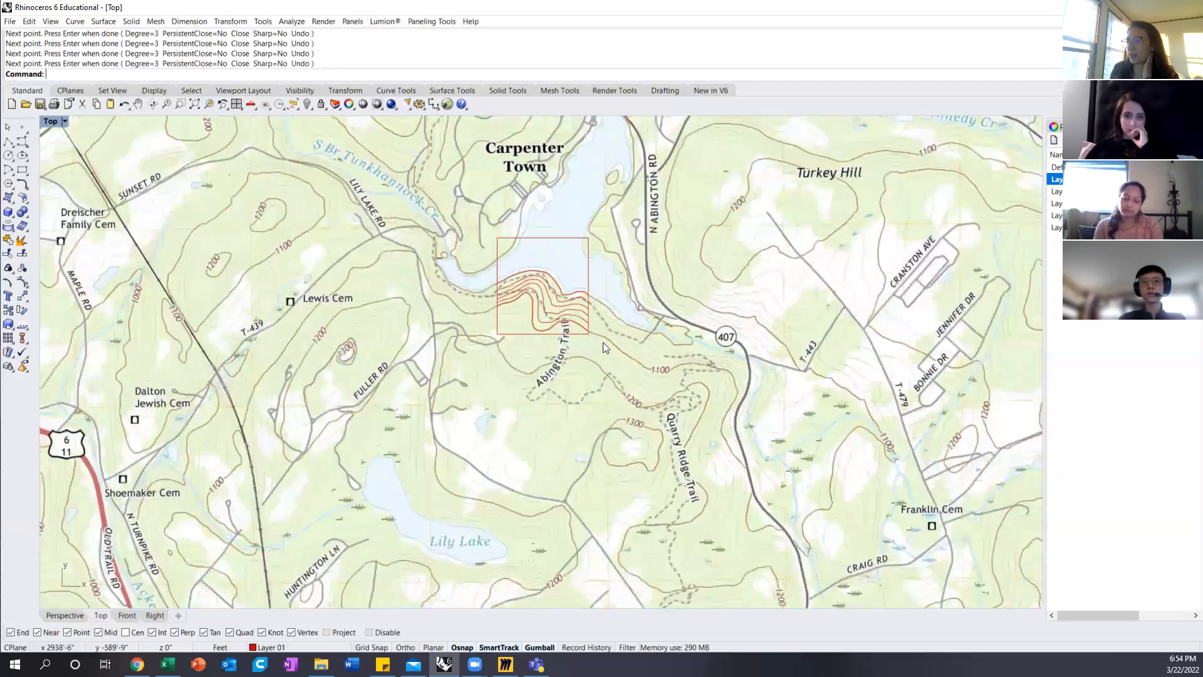
{"action": "scroll", "coordinate": [646, 324], "scroll_direction": "up", "scroll_amount": 4}
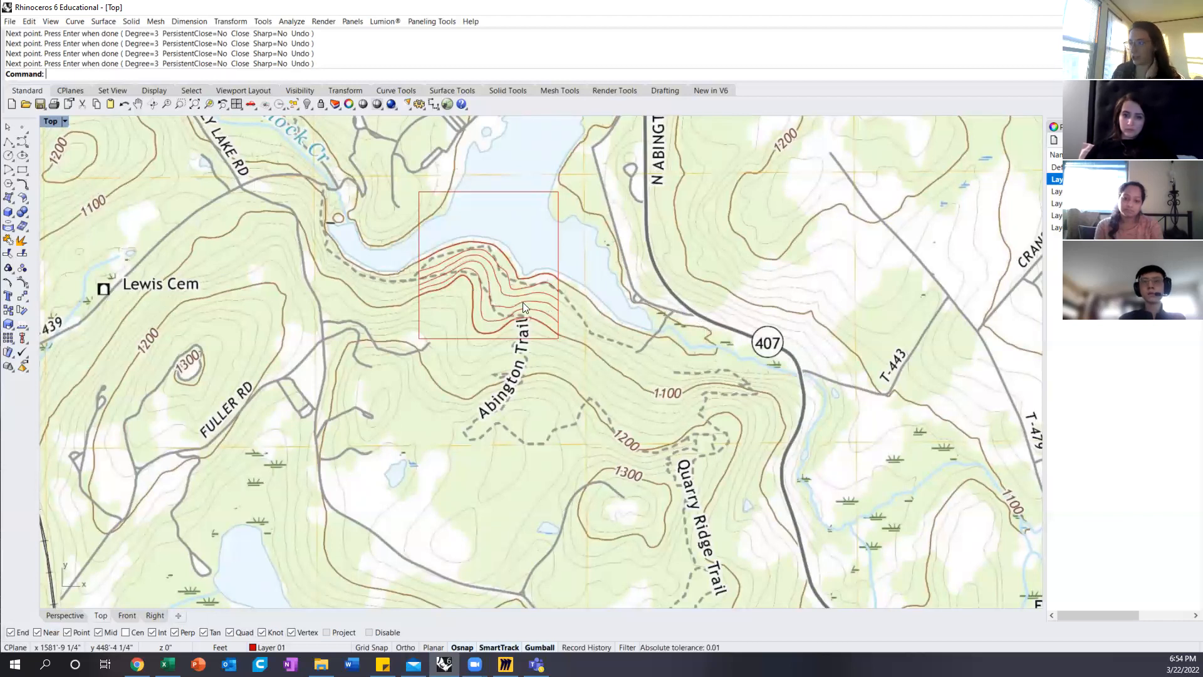
{"action": "scroll", "coordinate": [522, 302], "scroll_direction": "up", "scroll_amount": 6}
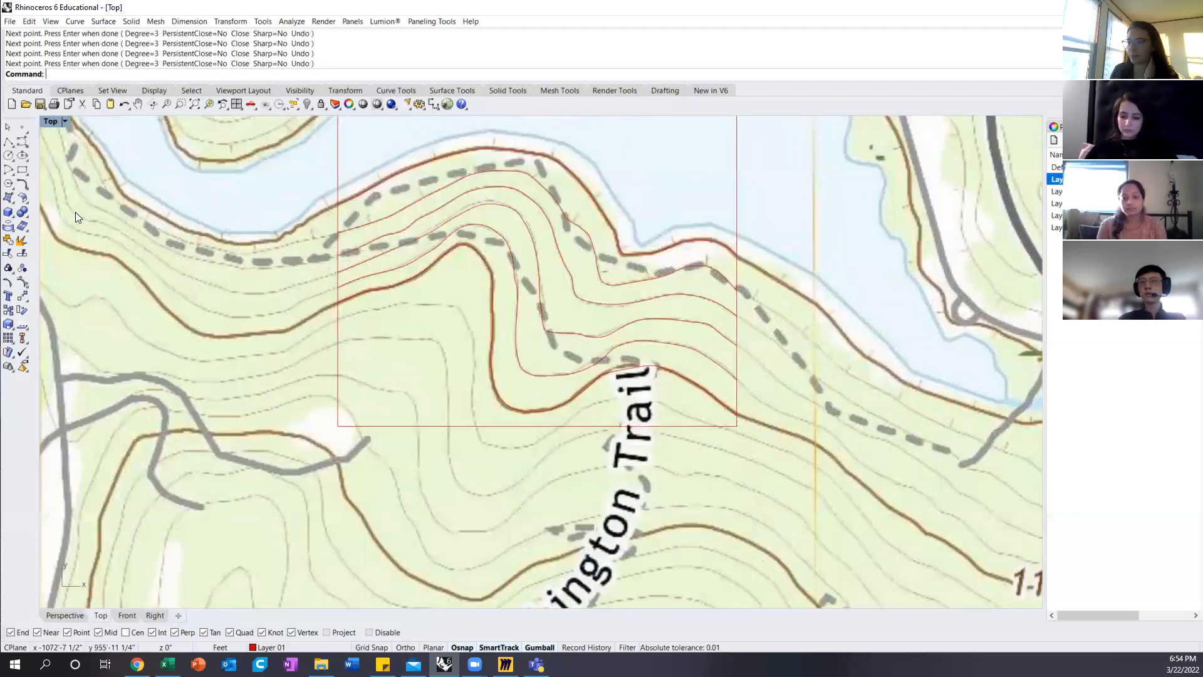
Step: Start a curve at the site boundary's west edge along the thin contour just below the index contour, following its gentle rise eastwards
{"action": "left_click", "coordinate": [22, 141]}
{"action": "scroll", "coordinate": [342, 316], "scroll_direction": "up", "scroll_amount": 3}
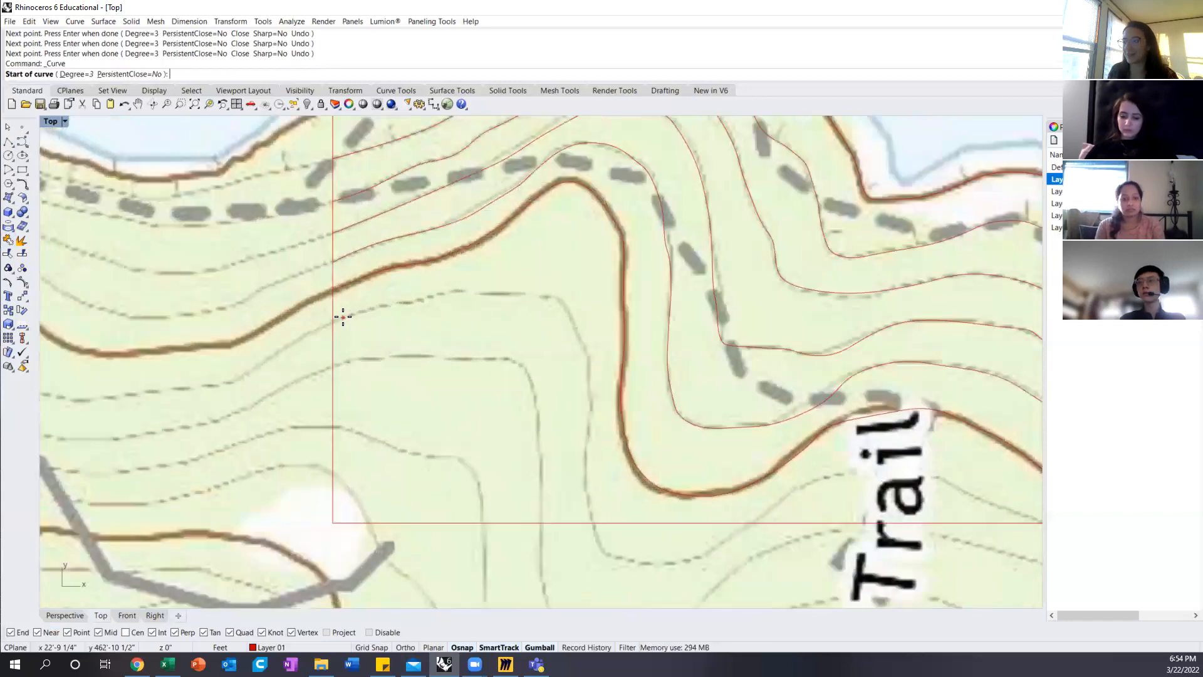
{"action": "left_click", "coordinate": [357, 313]}
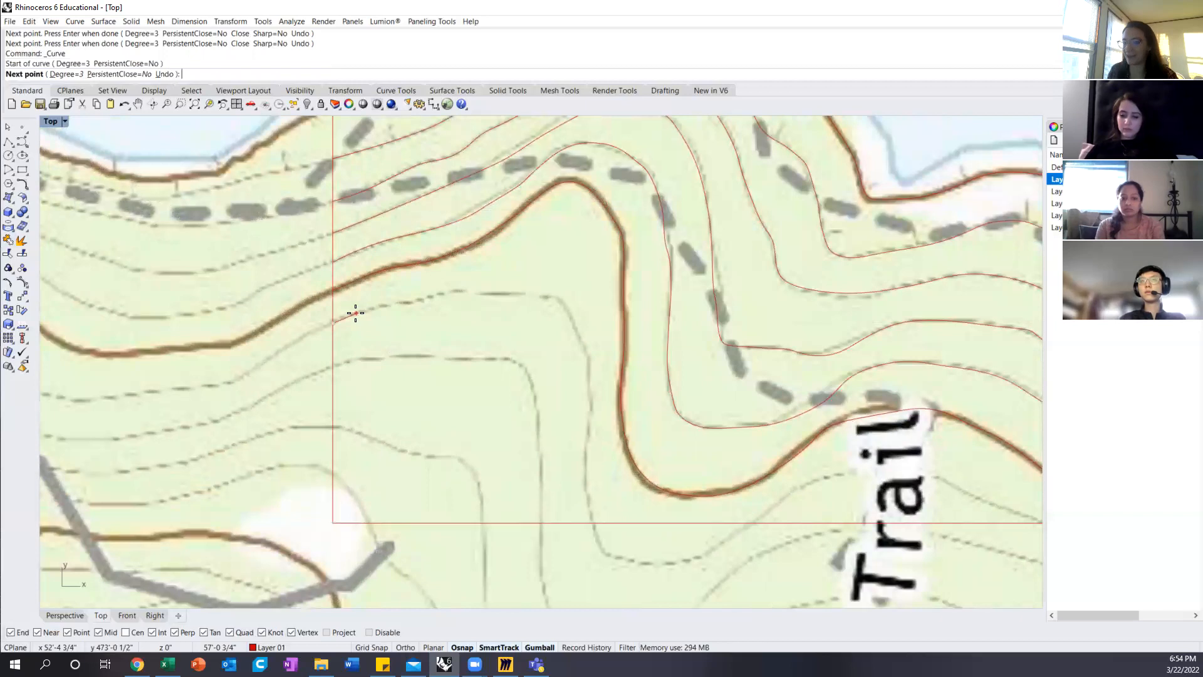
{"action": "left_click", "coordinate": [355, 313]}
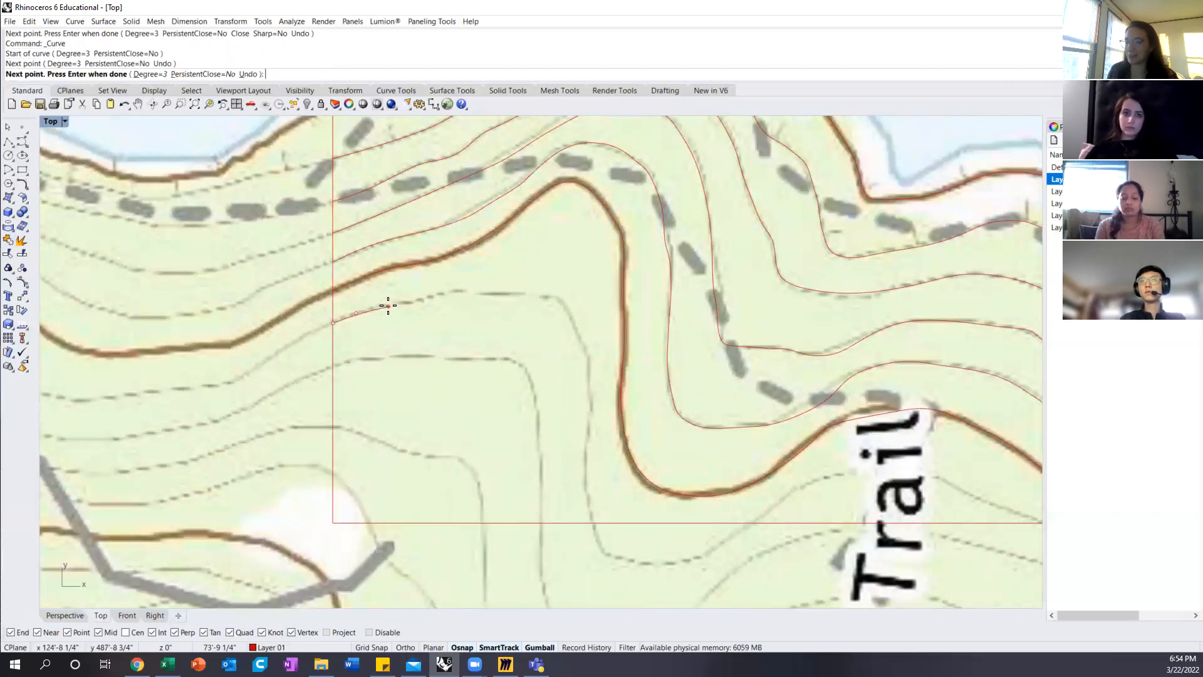
{"action": "left_click", "coordinate": [388, 305]}
{"action": "left_click", "coordinate": [424, 298]}
{"action": "left_click", "coordinate": [451, 291]}
{"action": "left_click", "coordinate": [461, 290]}
{"action": "left_click", "coordinate": [505, 293]}
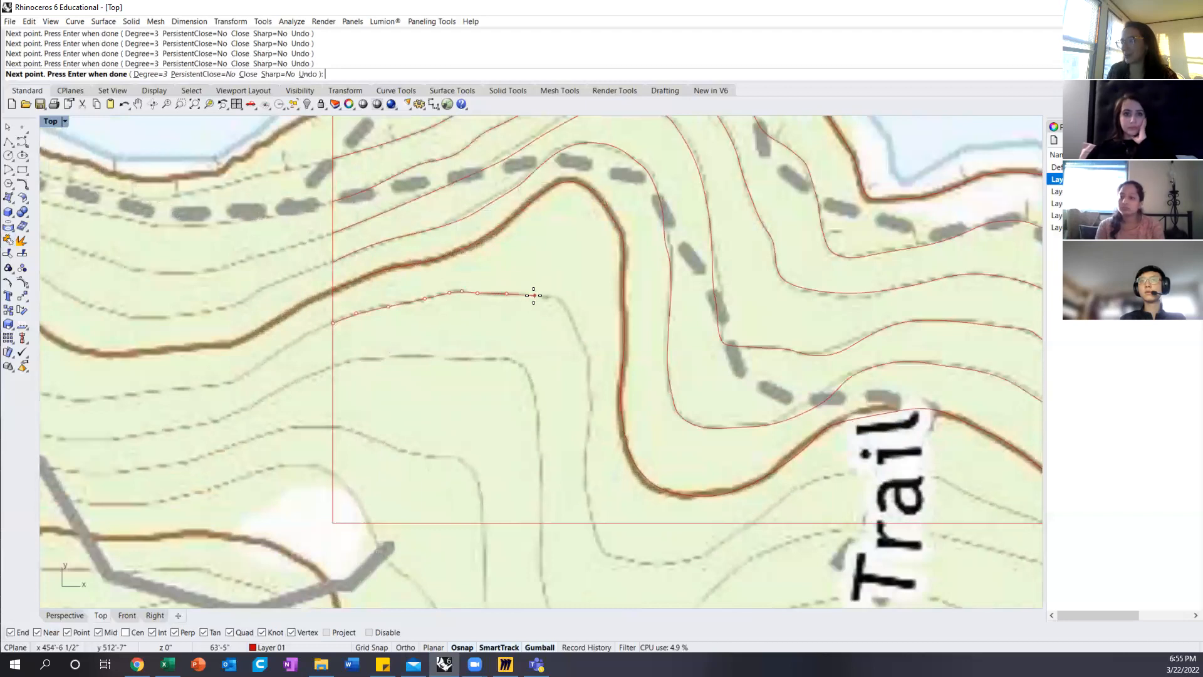
Step: Continue the thin contour's curve around its northeast corner and down to the site boundary's south edge, and finish it
{"action": "left_click", "coordinate": [556, 299]}
{"action": "left_click", "coordinate": [572, 322]}
{"action": "left_click", "coordinate": [583, 349]}
{"action": "left_click", "coordinate": [590, 378]}
{"action": "left_click", "coordinate": [591, 410]}
{"action": "left_click", "coordinate": [583, 470]}
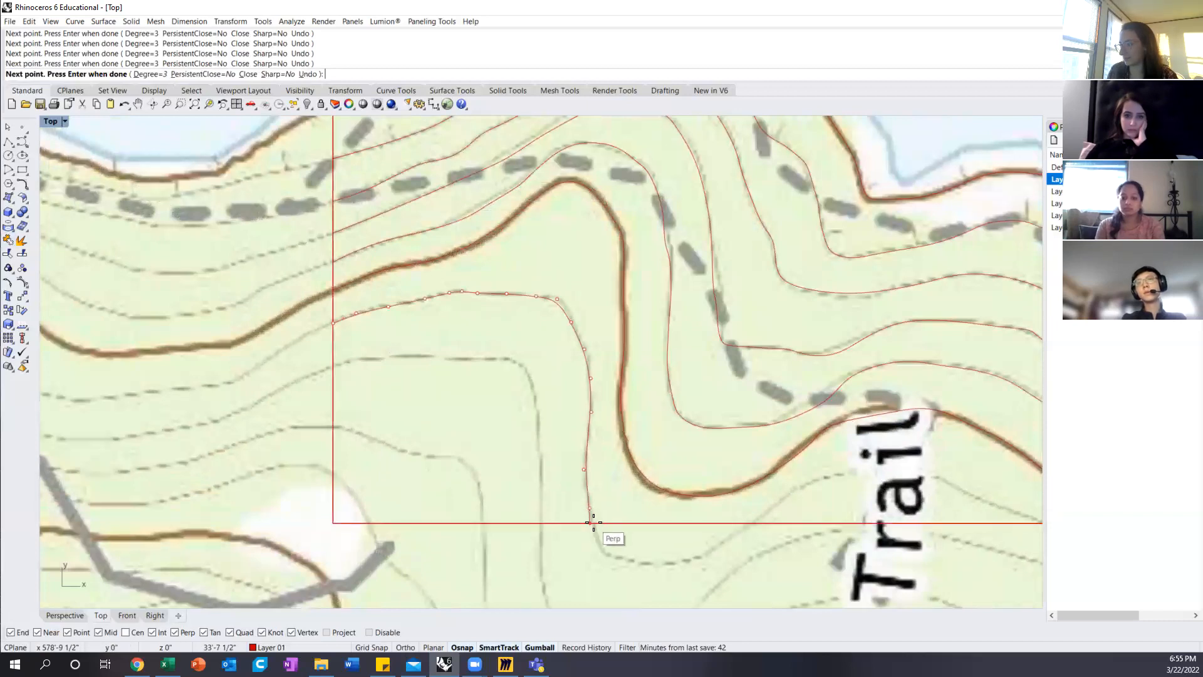
{"action": "left_click", "coordinate": [595, 523]}
{"action": "key", "text": "Return"}
{"action": "key", "text": "Return"}
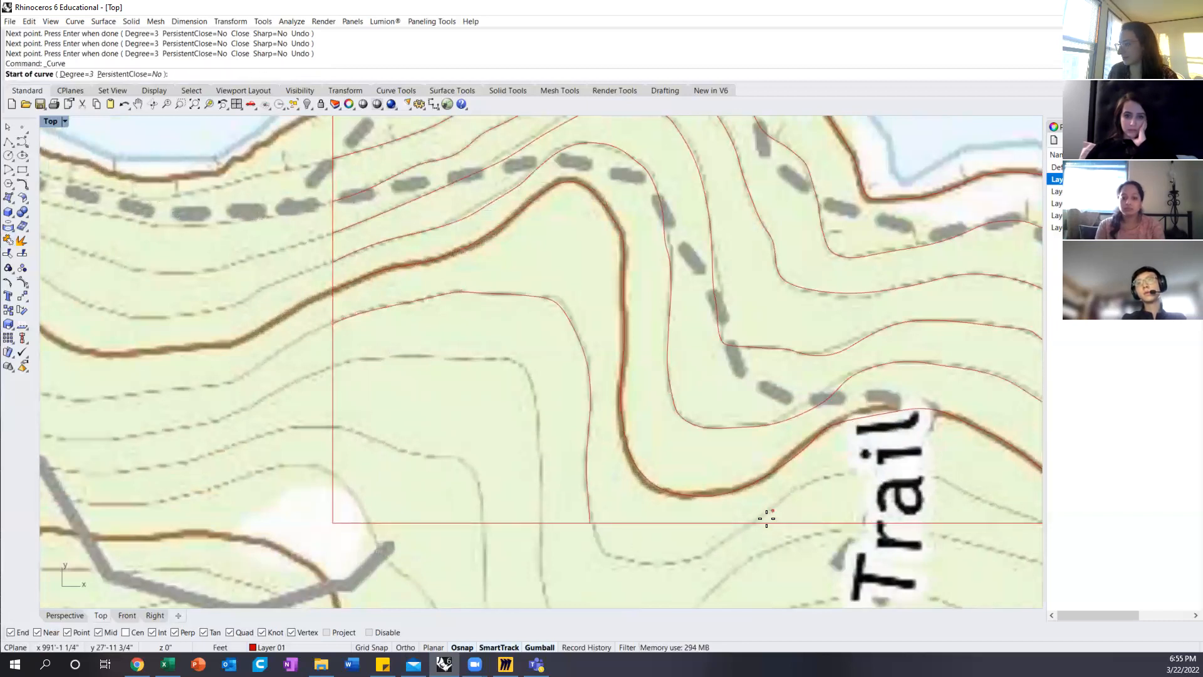
Step: Trace the same contour's eastern arc from the south edge, across the Trail label and back to the south edge near the southeast corner
{"action": "left_click", "coordinate": [750, 522]}
{"action": "left_click", "coordinate": [794, 489]}
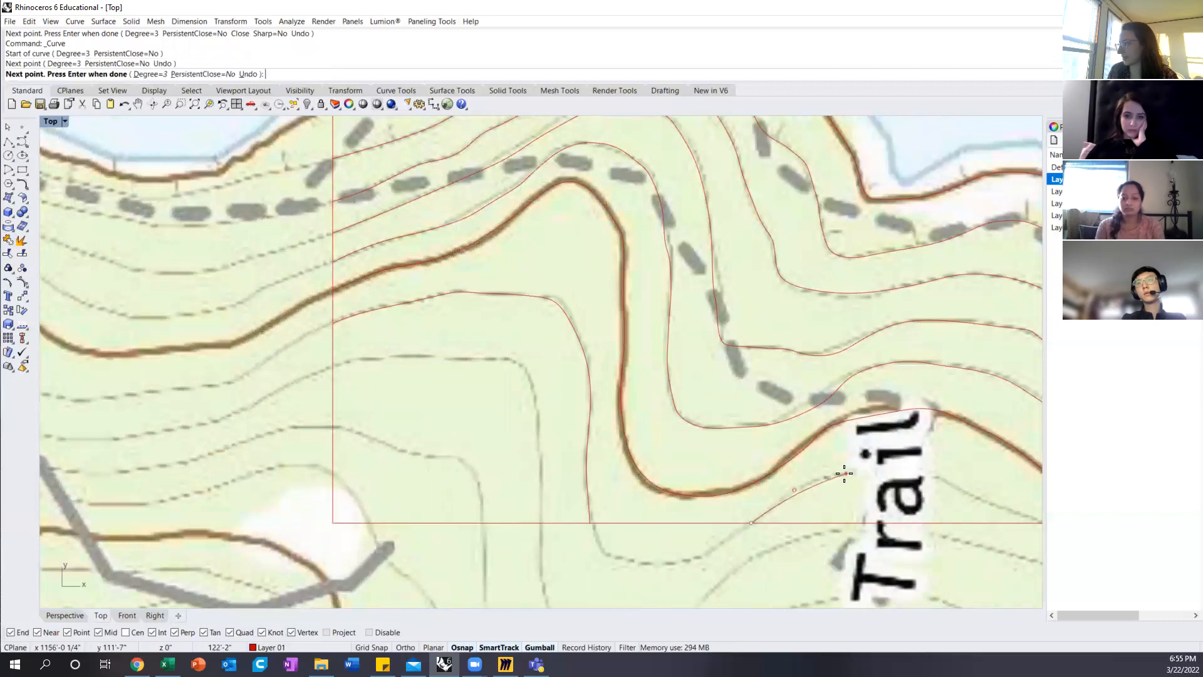
{"action": "left_click", "coordinate": [844, 473]}
{"action": "left_click", "coordinate": [892, 467]}
{"action": "left_click", "coordinate": [944, 477]}
{"action": "right_click_drag", "start_coordinate": [961, 486], "coordinate": [600, 395]}
{"action": "left_click", "coordinate": [637, 415]}
{"action": "left_click", "coordinate": [667, 425]}
{"action": "key", "text": "Return"}
{"action": "scroll", "coordinate": [750, 422], "scroll_direction": "down", "scroll_amount": 5}
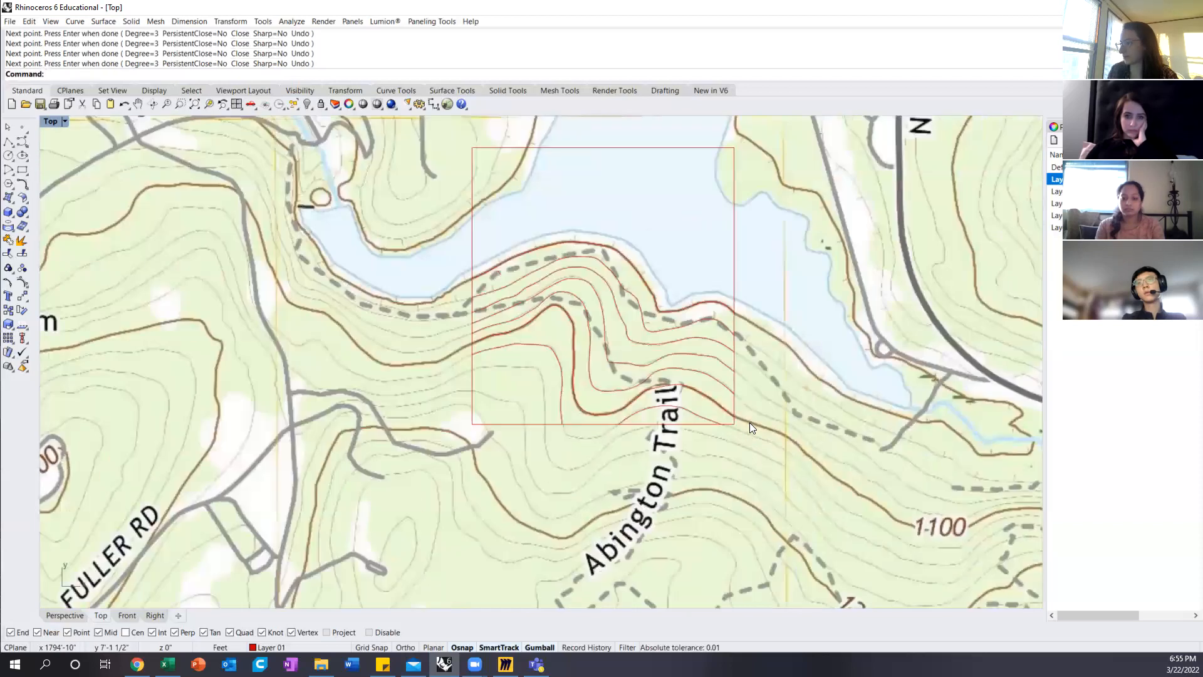
{"action": "scroll", "coordinate": [502, 388], "scroll_direction": "up", "scroll_amount": 3}
{"action": "key", "text": "Return"}
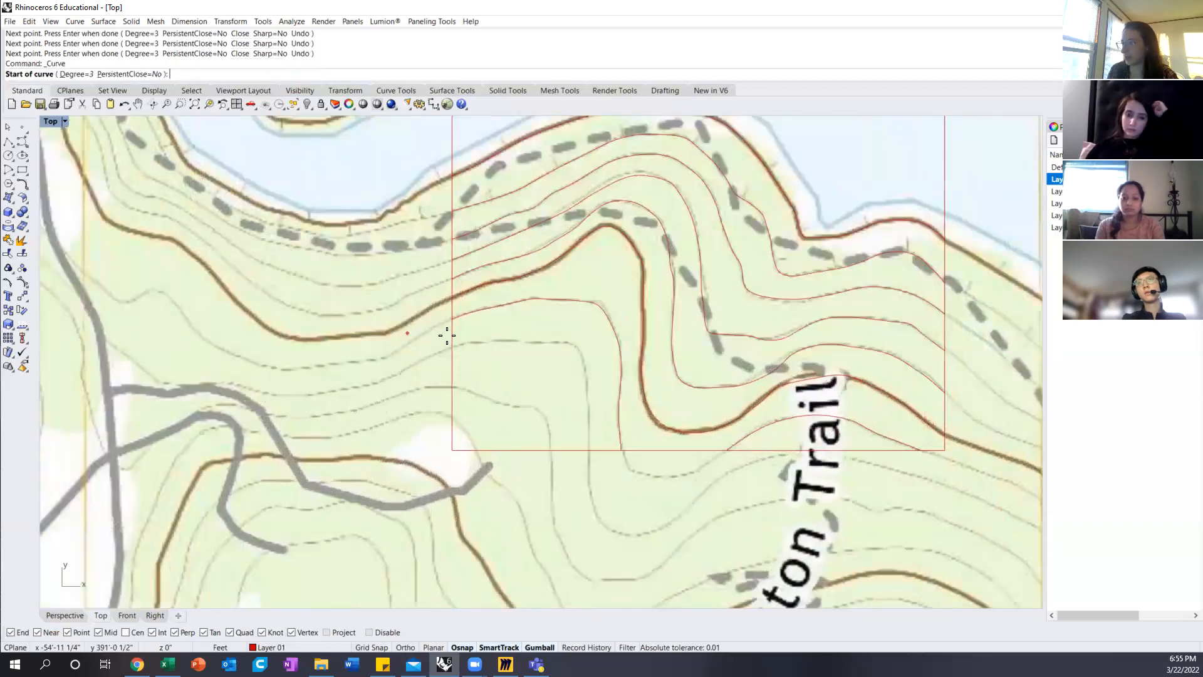
{"action": "left_click", "coordinate": [456, 347]}
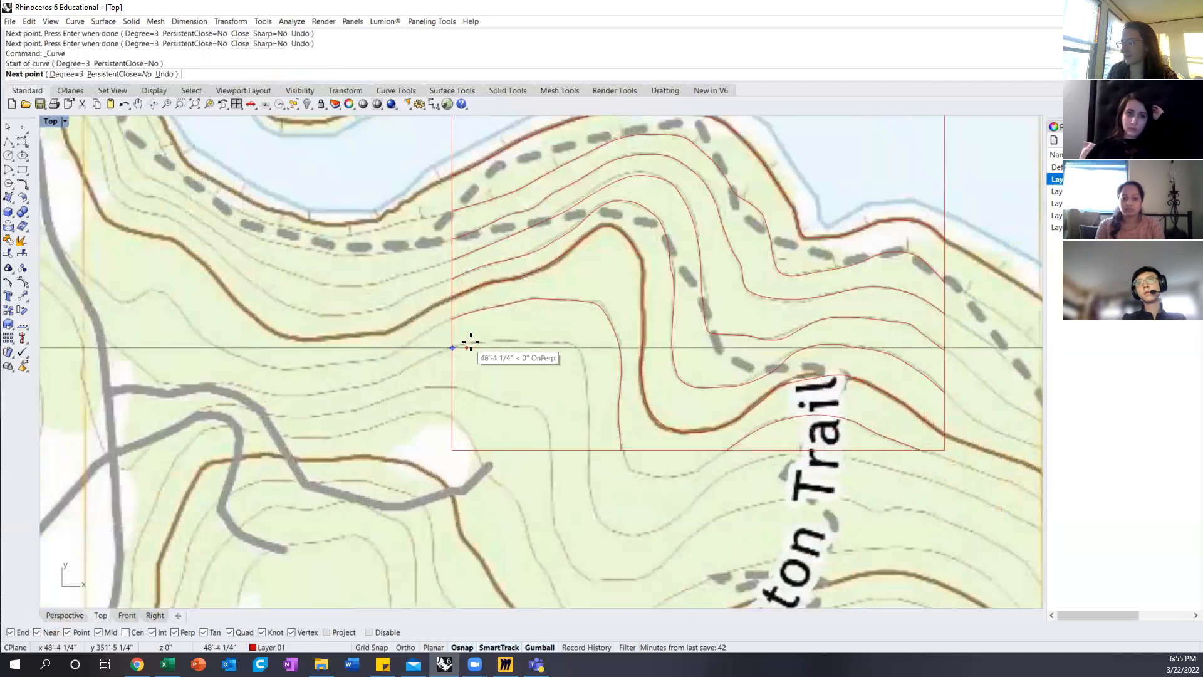
{"action": "scroll", "coordinate": [472, 341], "scroll_direction": "up", "scroll_amount": 3}
{"action": "key", "text": "Escape"}
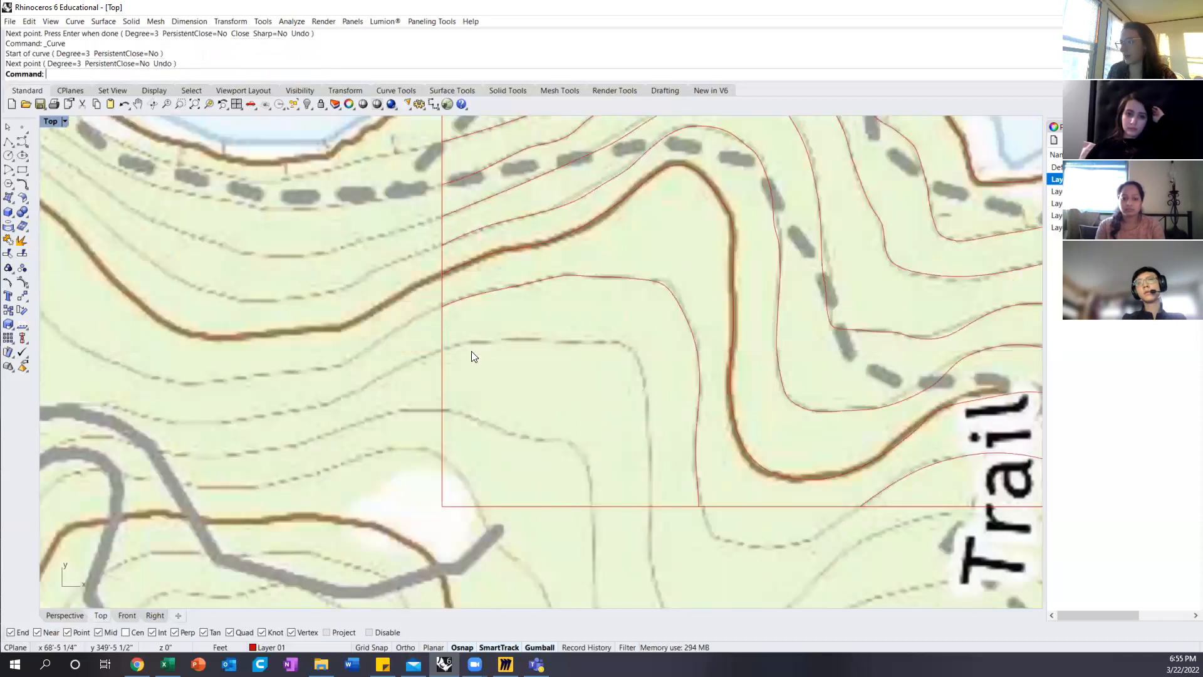
Step: Select the map picture to identify its layer, rename that Default layer with a name starting with "Bas", and turn the layer off
{"action": "scroll", "coordinate": [471, 343], "scroll_direction": "down", "scroll_amount": 6}
{"action": "scroll", "coordinate": [514, 349], "scroll_direction": "up", "scroll_amount": 3}
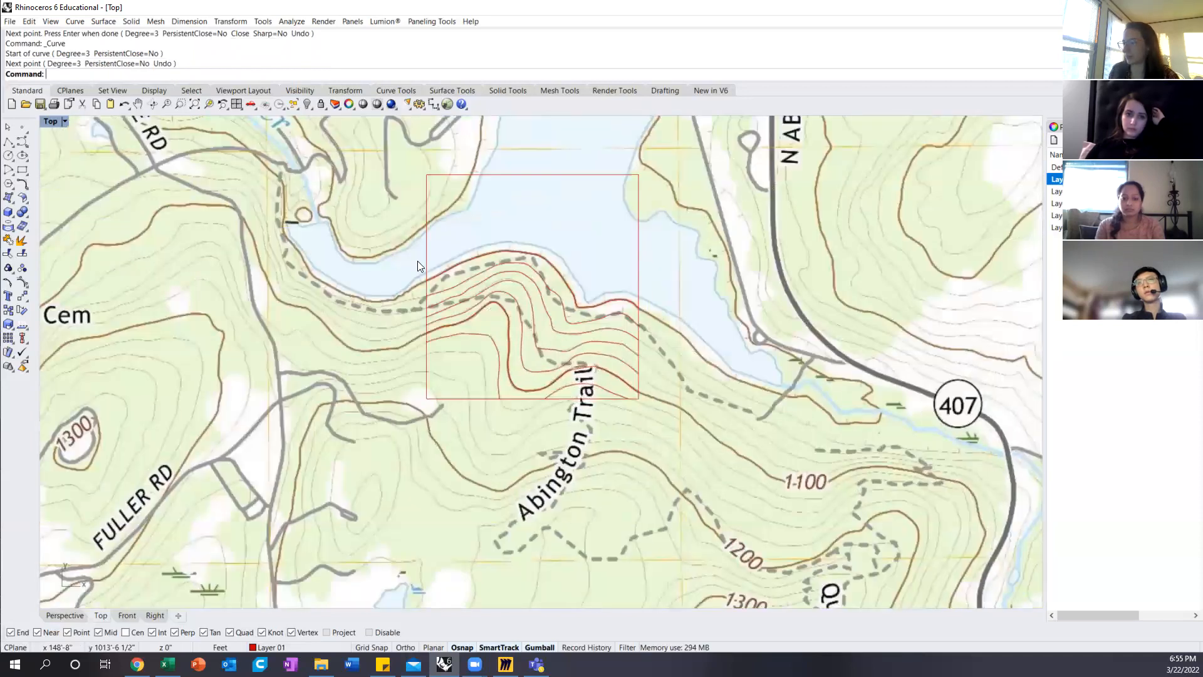
{"action": "scroll", "coordinate": [500, 287], "scroll_direction": "down", "scroll_amount": 5}
{"action": "scroll", "coordinate": [494, 385], "scroll_direction": "down", "scroll_amount": 3}
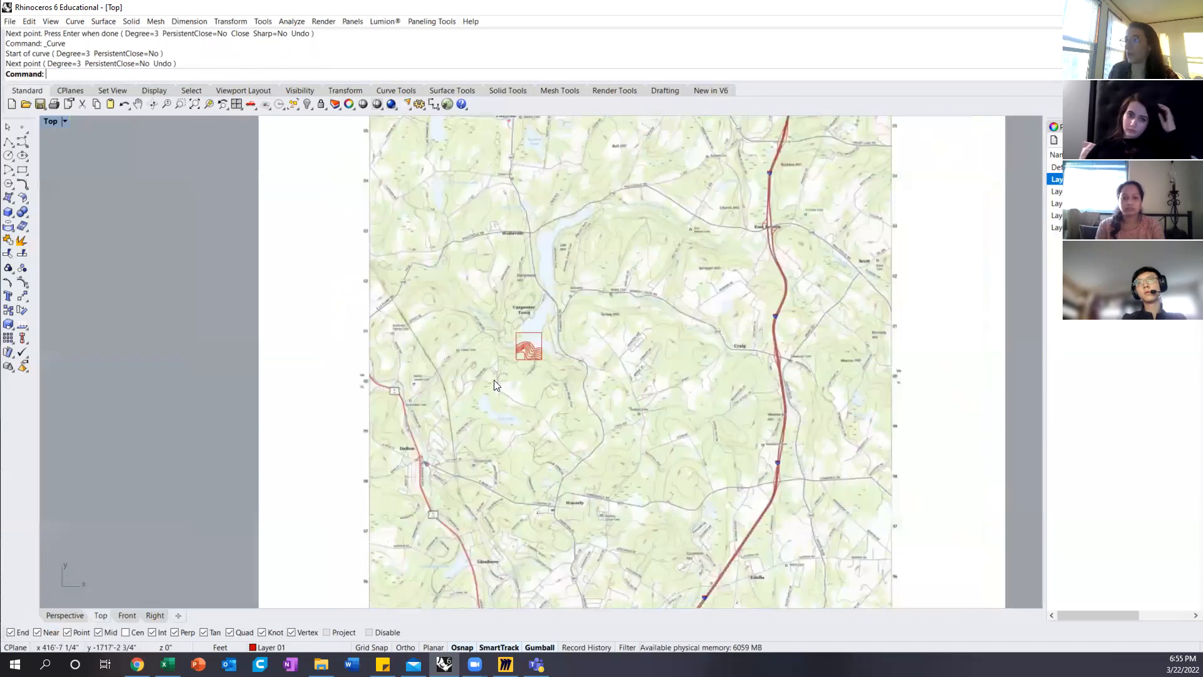
{"action": "left_click", "coordinate": [476, 258]}
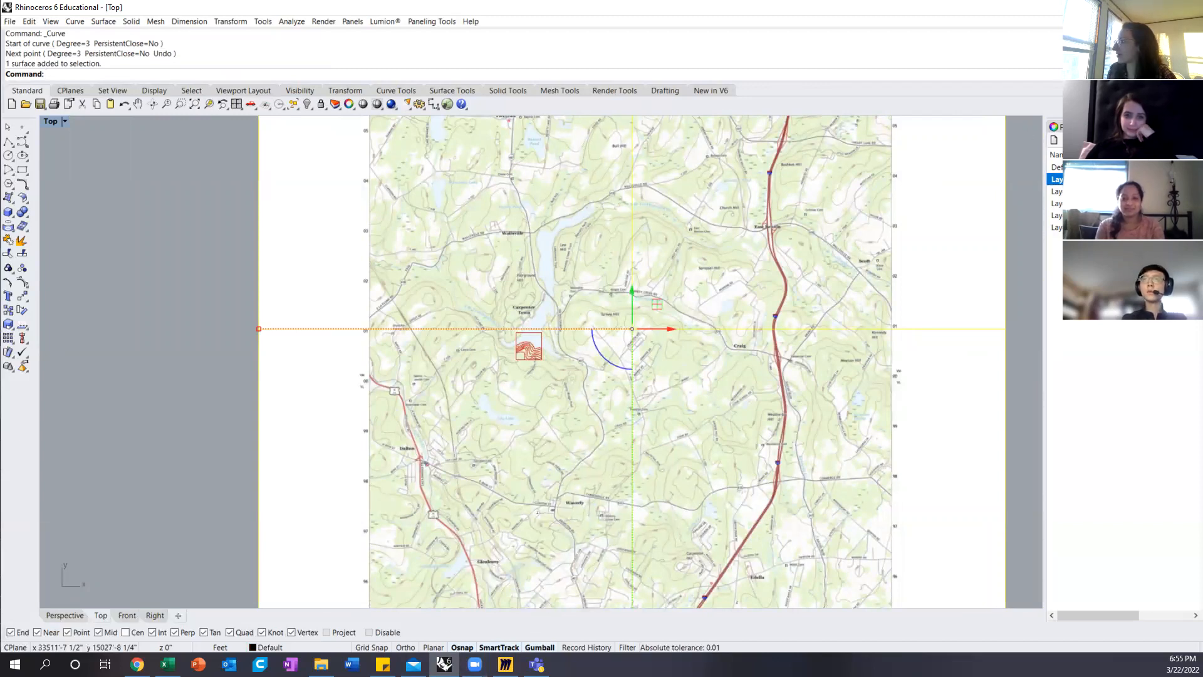
{"action": "left_click", "coordinate": [1068, 167]}
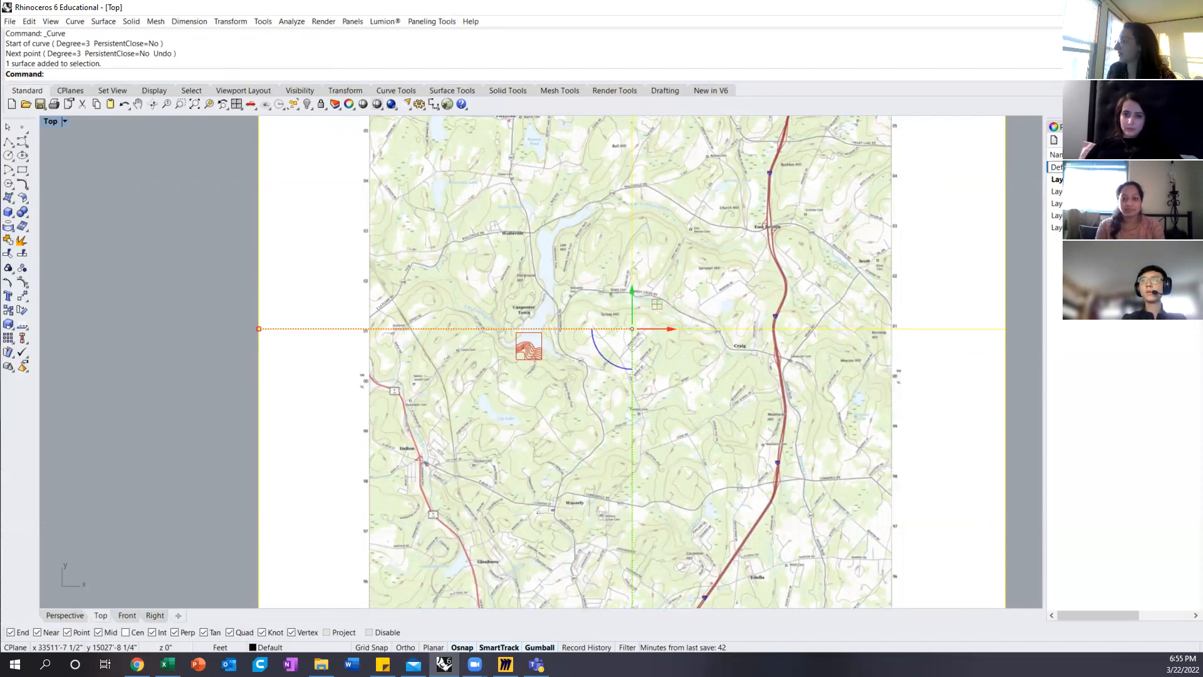
{"action": "type", "text": "Bas"}
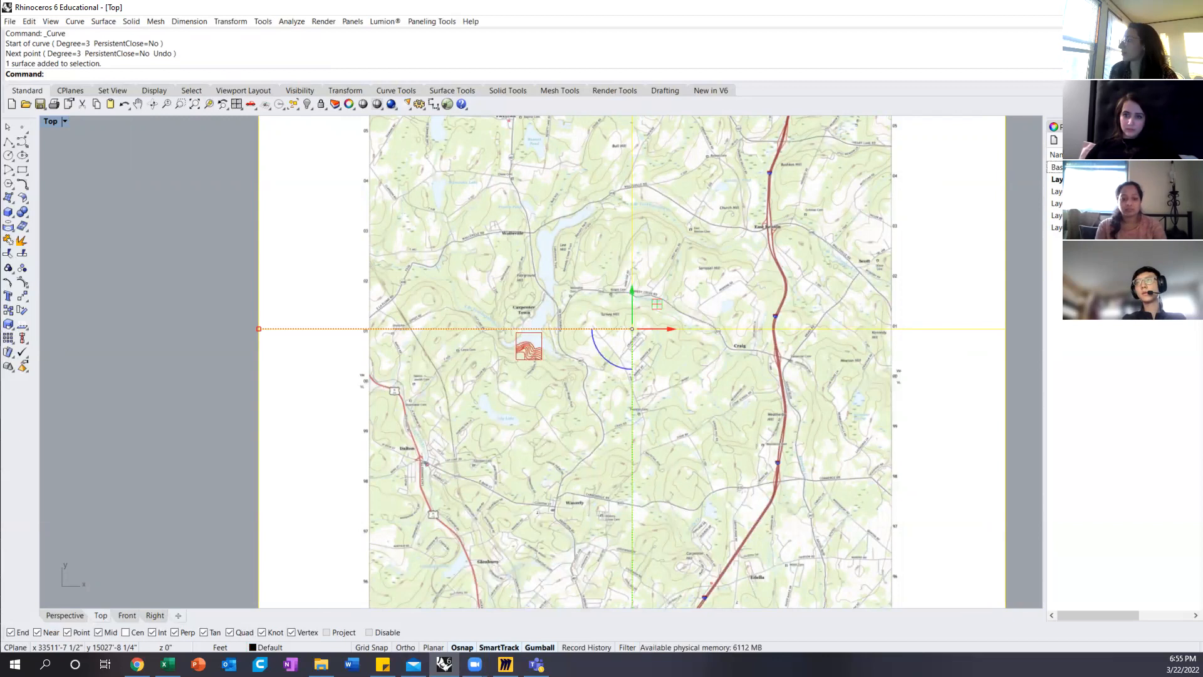
{"action": "left_click", "coordinate": [1127, 167]}
Step: Show all four viewports and frame the site boundary with its traced contours in the Perspective view
{"action": "scroll", "coordinate": [537, 359], "scroll_direction": "up", "scroll_amount": 20}
{"action": "scroll", "coordinate": [494, 372], "scroll_direction": "up", "scroll_amount": 2}
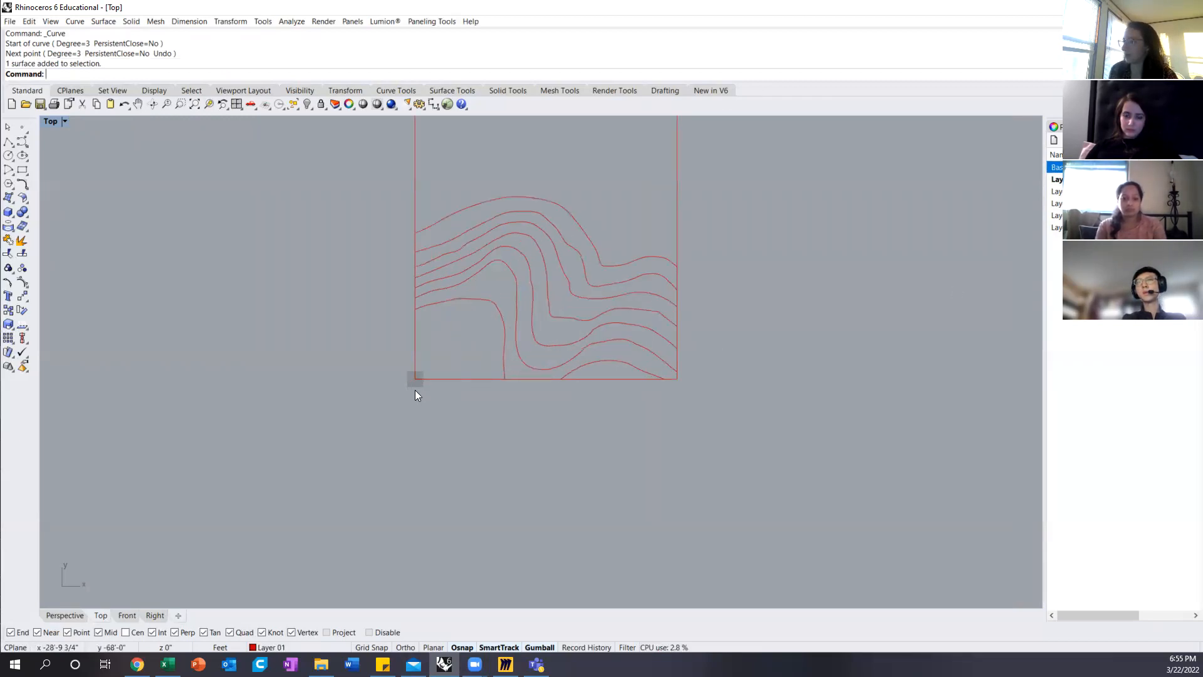
{"action": "scroll", "coordinate": [495, 349], "scroll_direction": "down", "scroll_amount": 6}
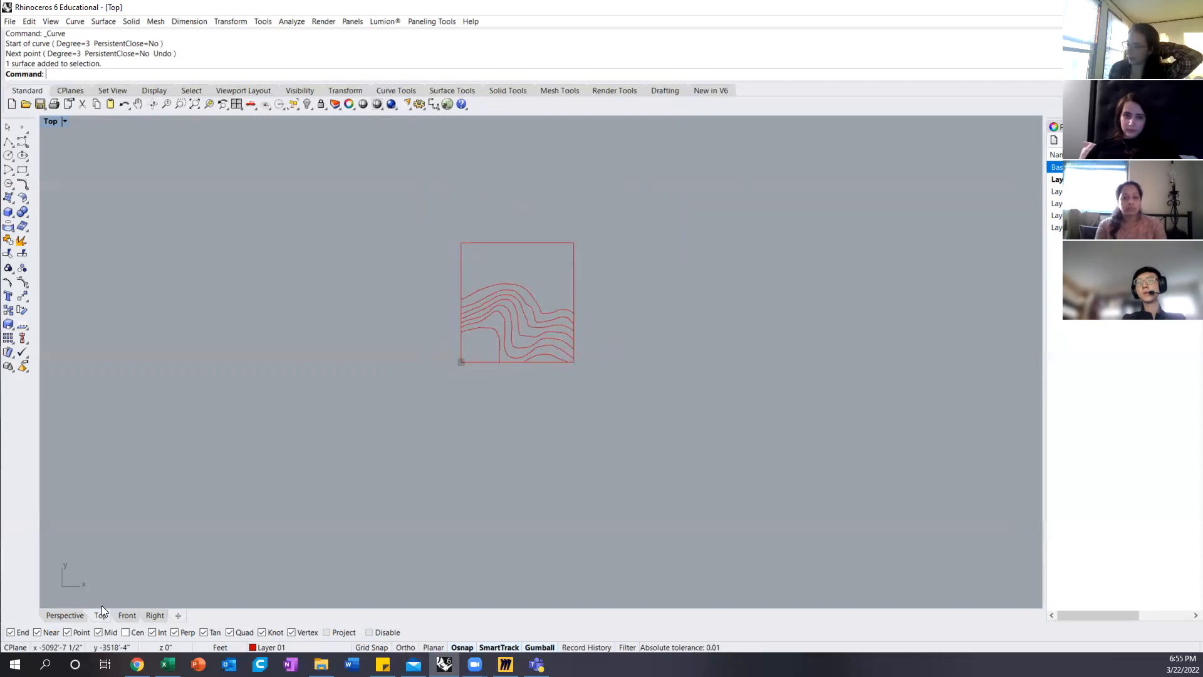
{"action": "double_click", "coordinate": [52, 122]}
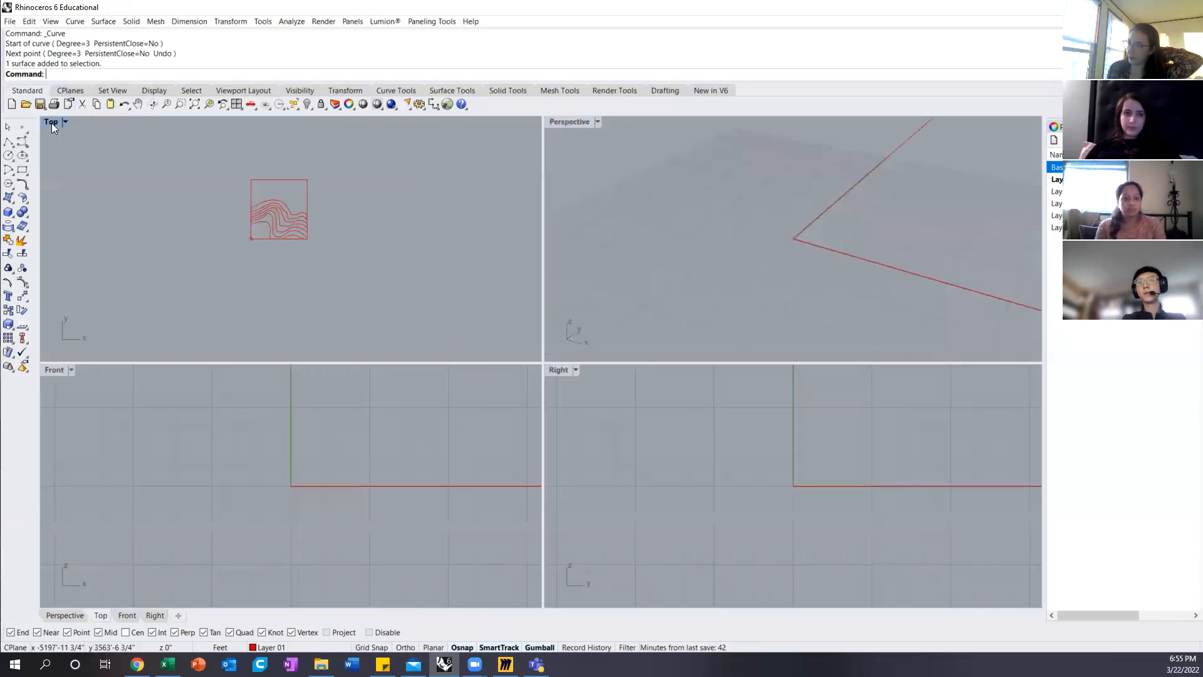
{"action": "scroll", "coordinate": [613, 287], "scroll_direction": "down", "scroll_amount": 5}
{"action": "scroll", "coordinate": [495, 343], "scroll_direction": "down", "scroll_amount": 2}
{"action": "scroll", "coordinate": [732, 260], "scroll_direction": "down", "scroll_amount": 15}
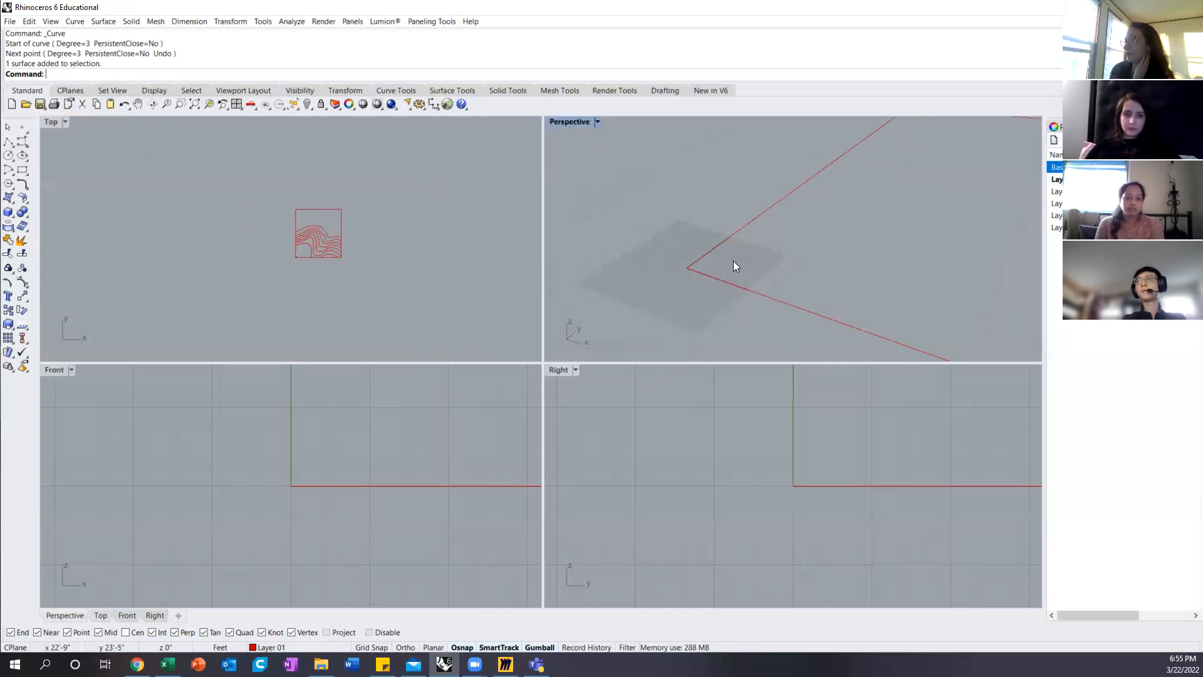
{"action": "scroll", "coordinate": [846, 273], "scroll_direction": "down", "scroll_amount": 5}
{"action": "mouse_move", "coordinate": [829, 268]}
{"action": "right_mouse_down"}
{"action": "mouse_move", "coordinate": [779, 225]}
{"action": "mouse_move", "coordinate": [818, 255]}
{"action": "right_mouse_up"}
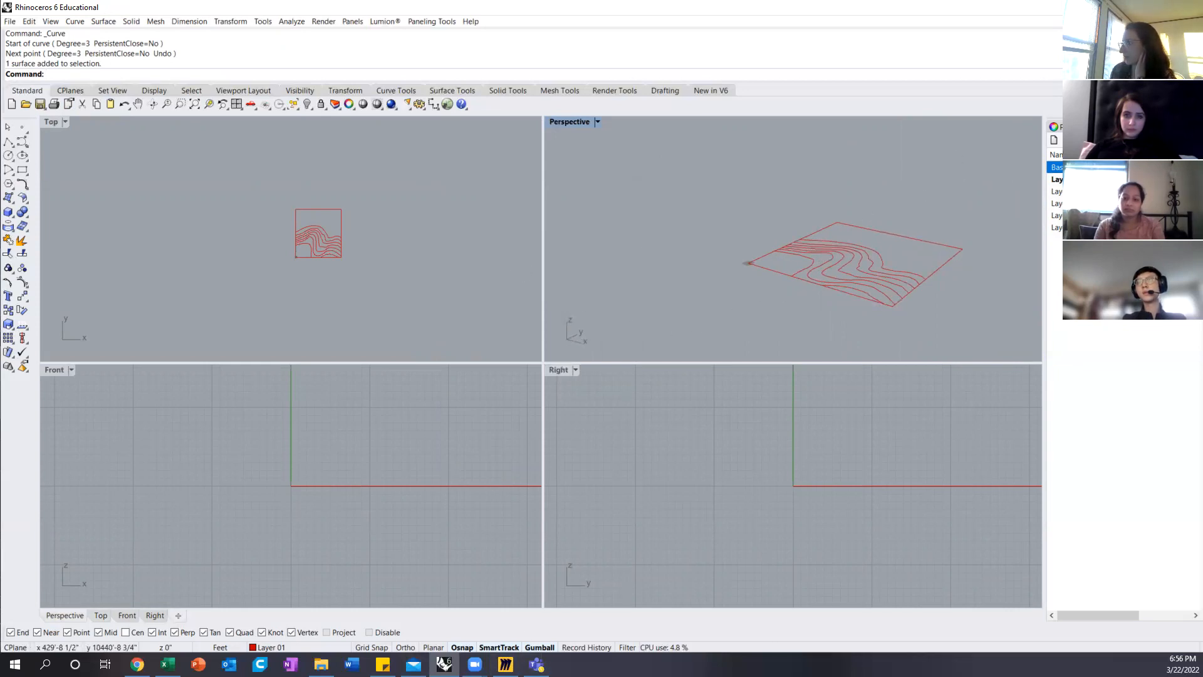
Step: Turn the map layer back on and examine the index contours and their elevation labels around the site in the Top view
{"action": "scroll", "coordinate": [303, 233], "scroll_direction": "up", "scroll_amount": 5}
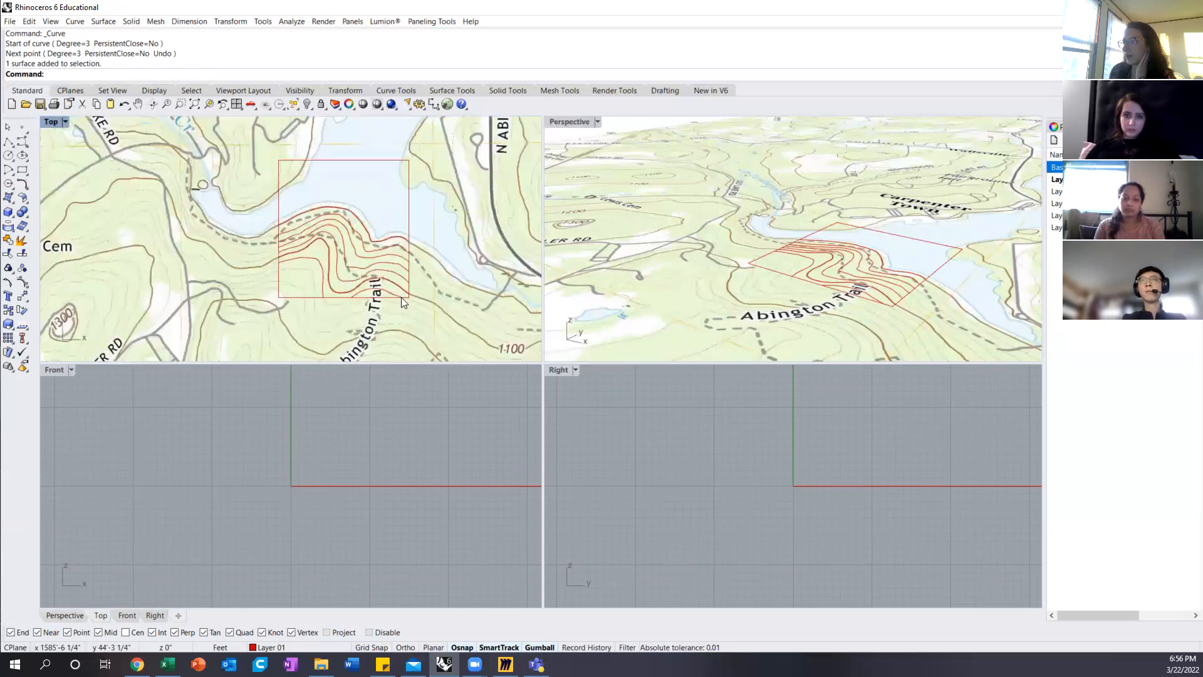
{"action": "scroll", "coordinate": [401, 297], "scroll_direction": "up", "scroll_amount": 1}
{"action": "scroll", "coordinate": [401, 287], "scroll_direction": "up", "scroll_amount": 2}
{"action": "right_click_drag", "start_coordinate": [501, 351], "coordinate": [421, 302]}
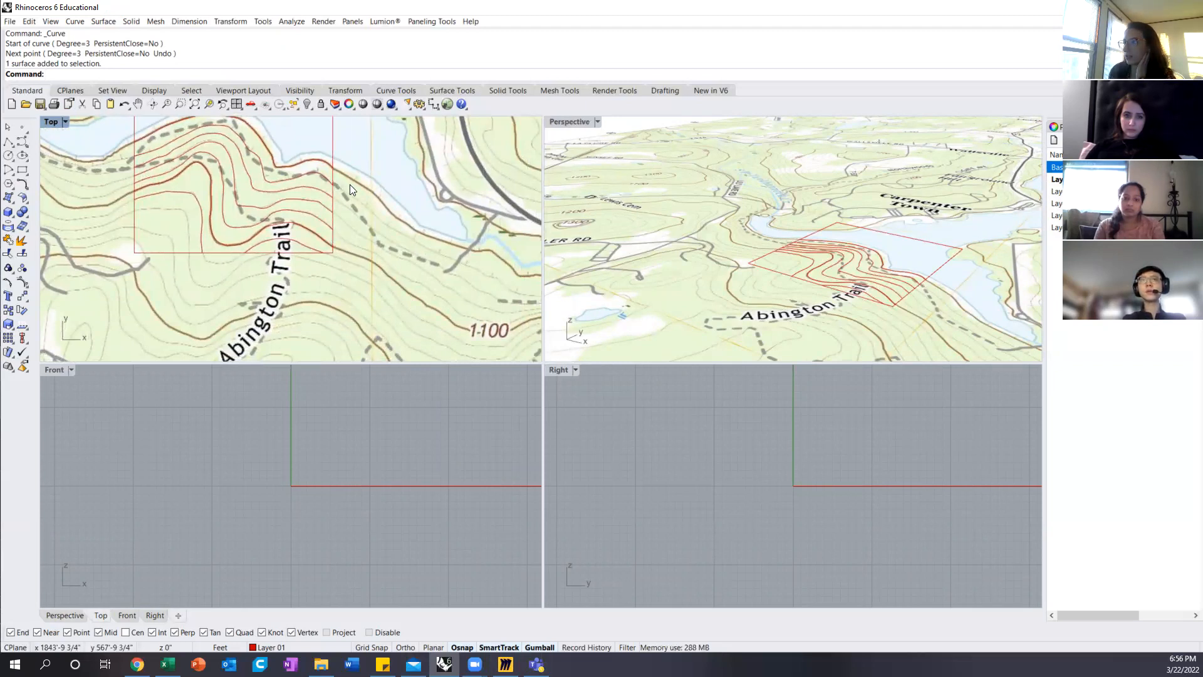
{"action": "right_click_drag", "start_coordinate": [500, 356], "coordinate": [512, 295]}
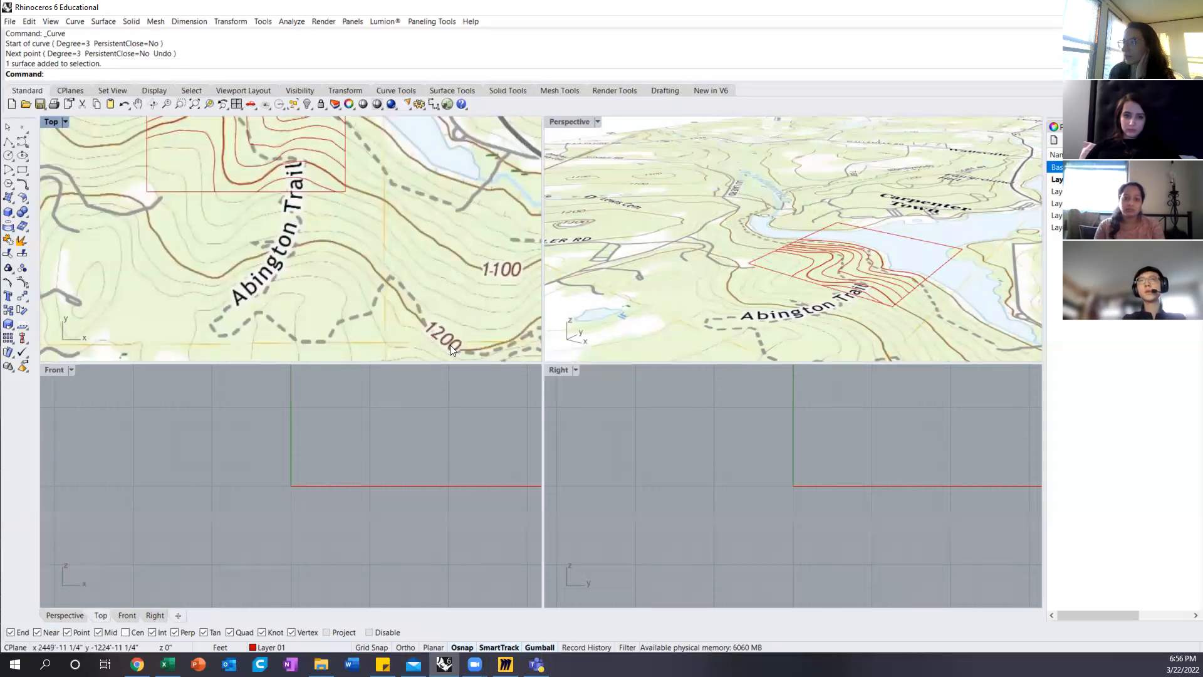
{"action": "right_click_drag", "start_coordinate": [416, 223], "coordinate": [432, 366]}
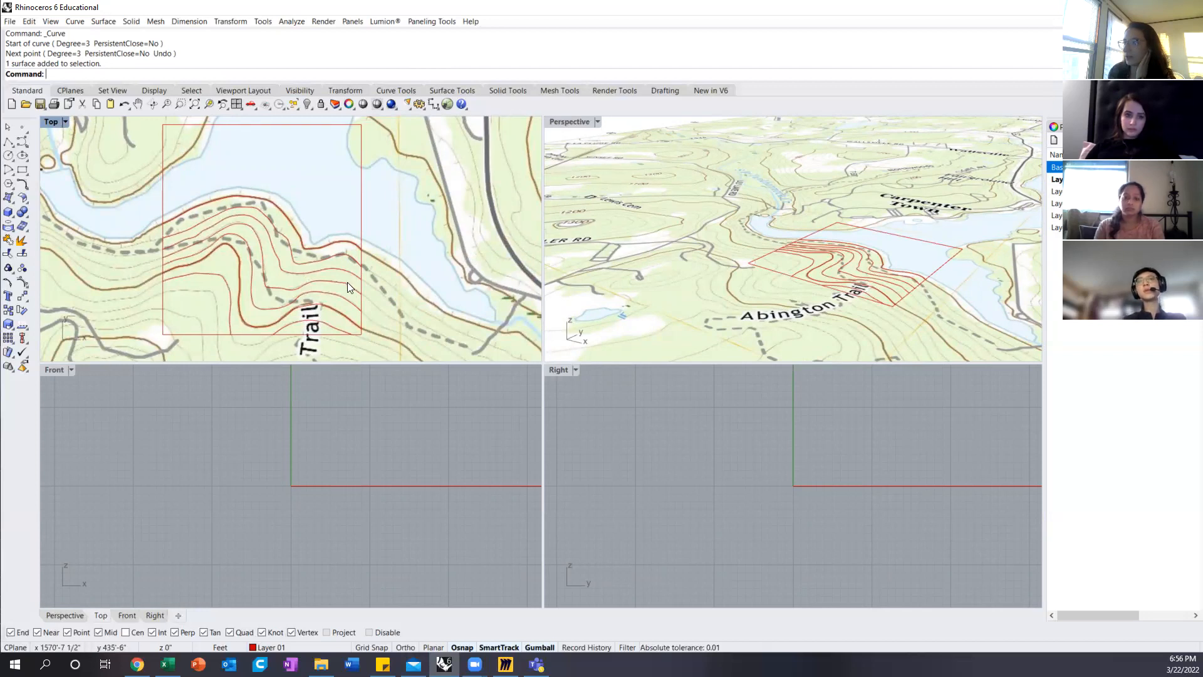
{"action": "right_click_drag", "start_coordinate": [347, 282], "coordinate": [327, 206]}
{"action": "scroll", "coordinate": [327, 205], "scroll_direction": "down", "scroll_amount": 2}
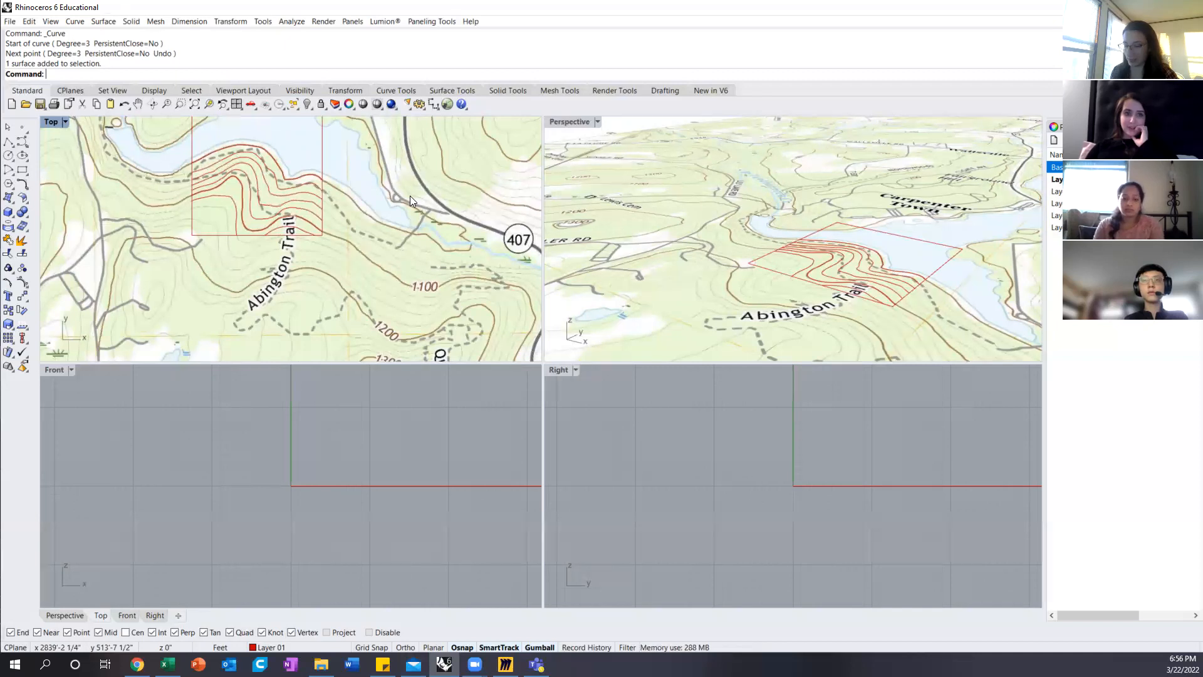
{"action": "scroll", "coordinate": [296, 178], "scroll_direction": "up", "scroll_amount": 5}
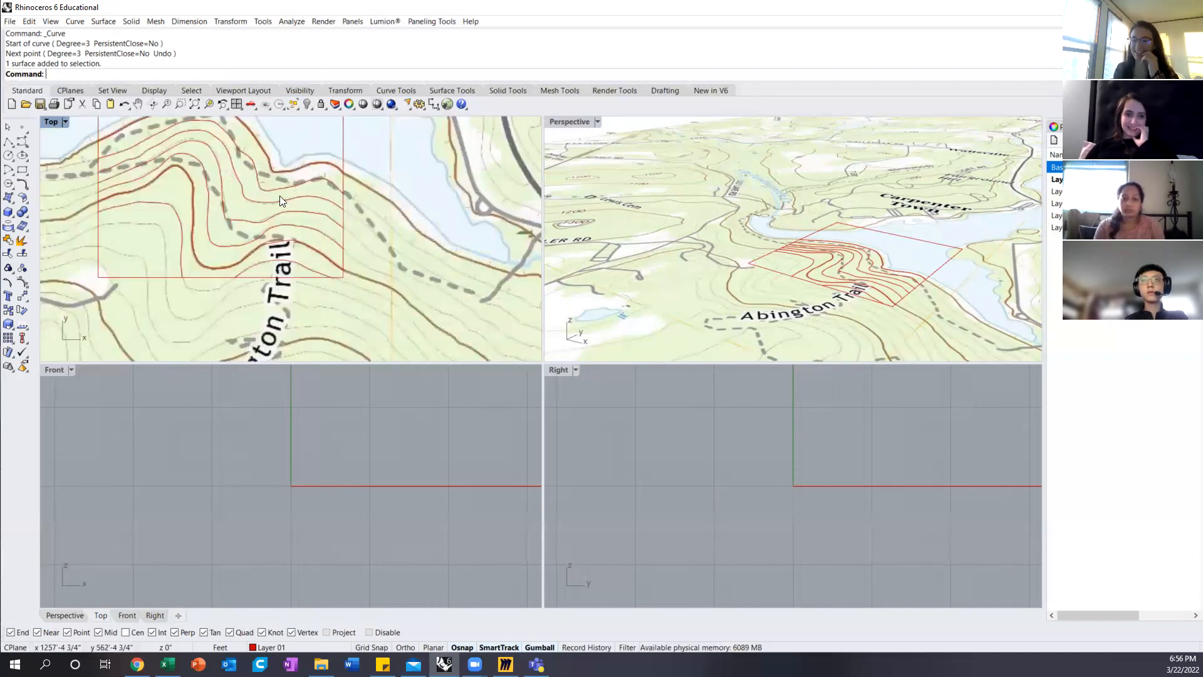
{"action": "right_click_drag", "start_coordinate": [343, 178], "coordinate": [375, 234]}
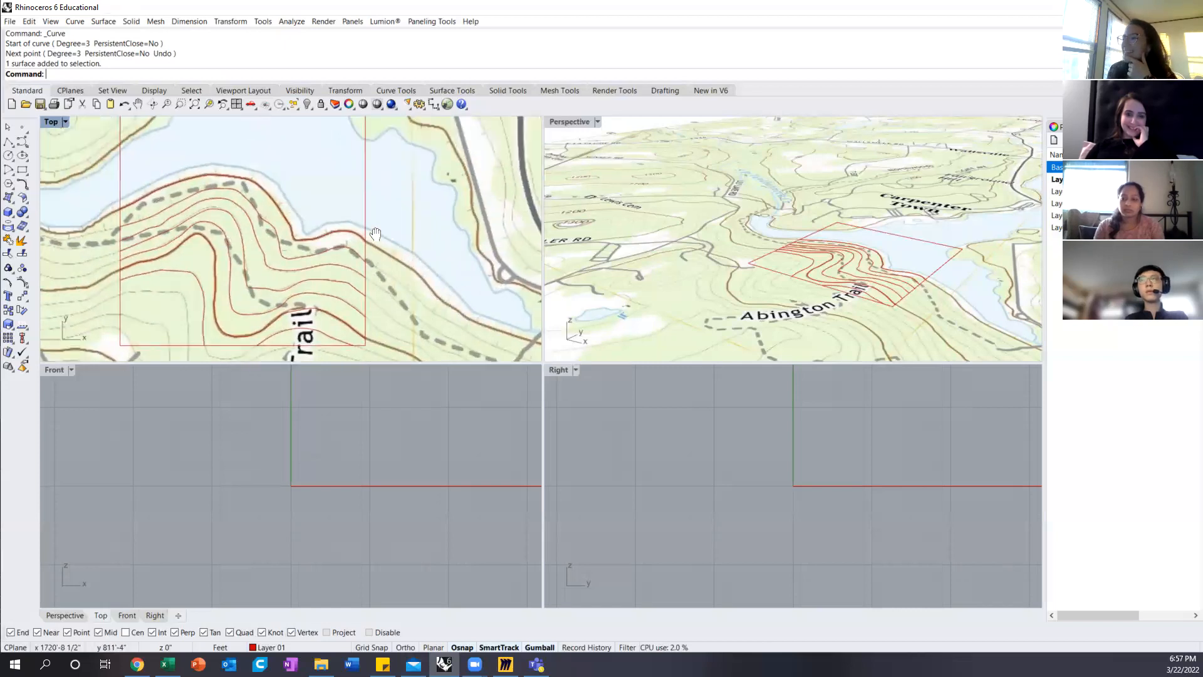
Step: Turn the map layer off again and view the site boundary and traced contours from an oblique angle in Perspective
{"action": "right_click_drag", "start_coordinate": [840, 255], "coordinate": [913, 293]}
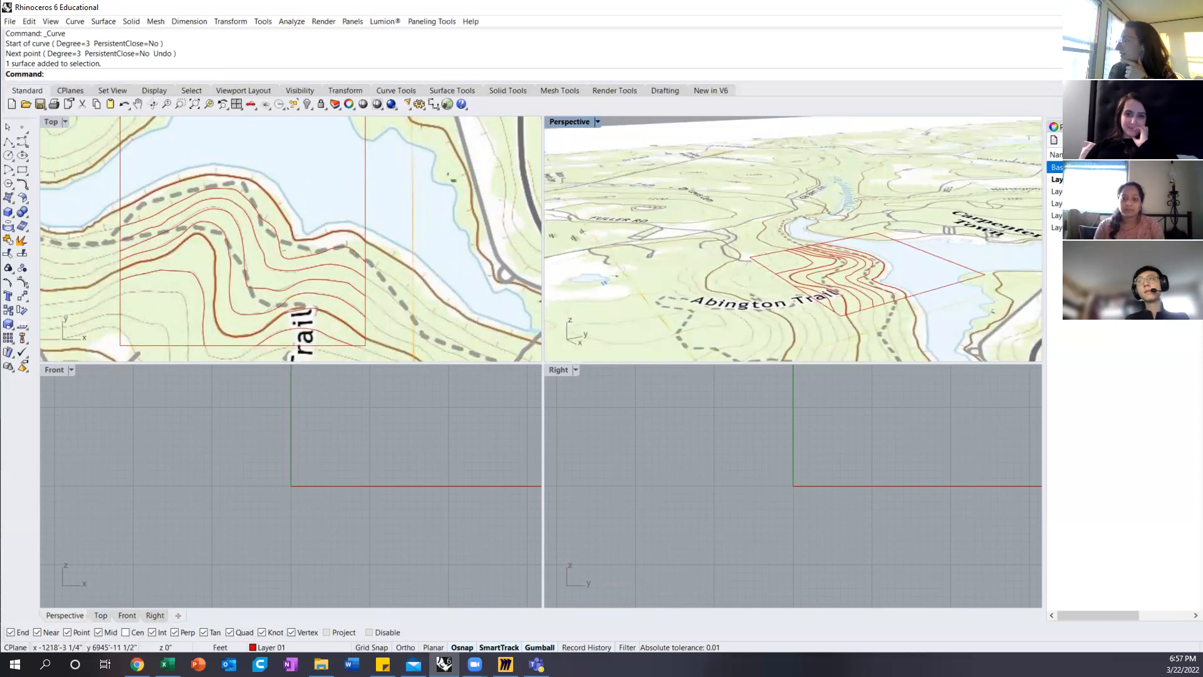
{"action": "left_click", "coordinate": [1126, 167]}
{"action": "scroll", "coordinate": [903, 293], "scroll_direction": "up", "scroll_amount": 5}
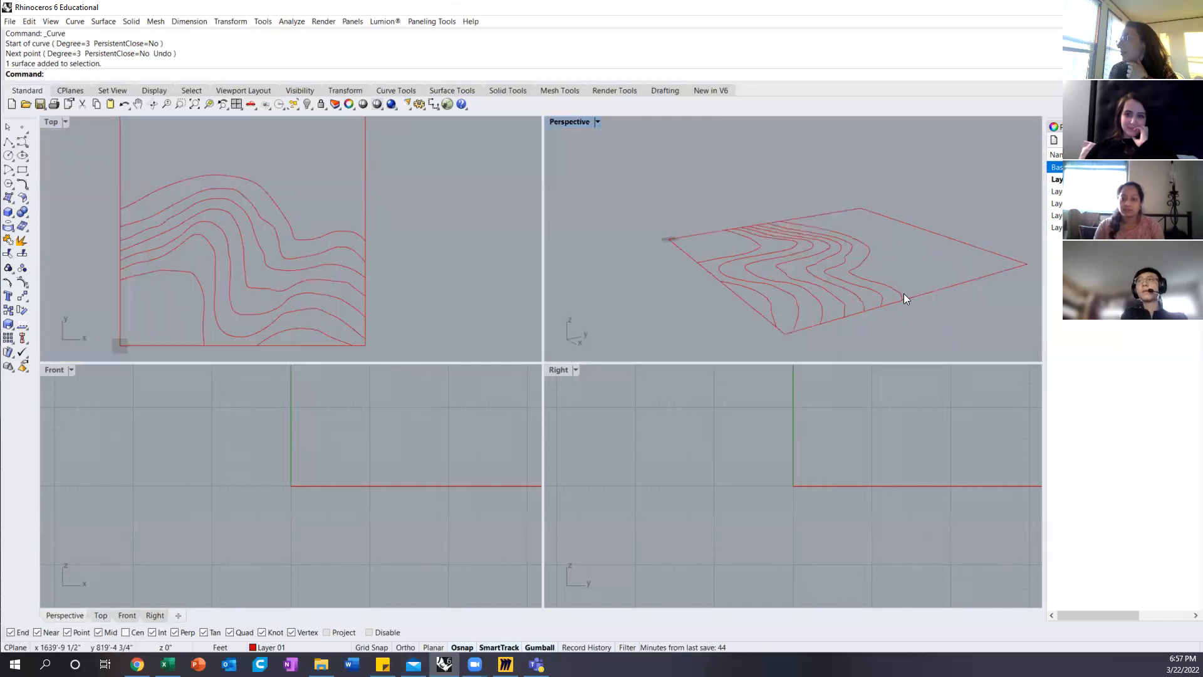
Step: Try to raise the northernmost contour 1000 feet vertically in the Front view, and undo the move
{"action": "left_click", "coordinate": [893, 292]}
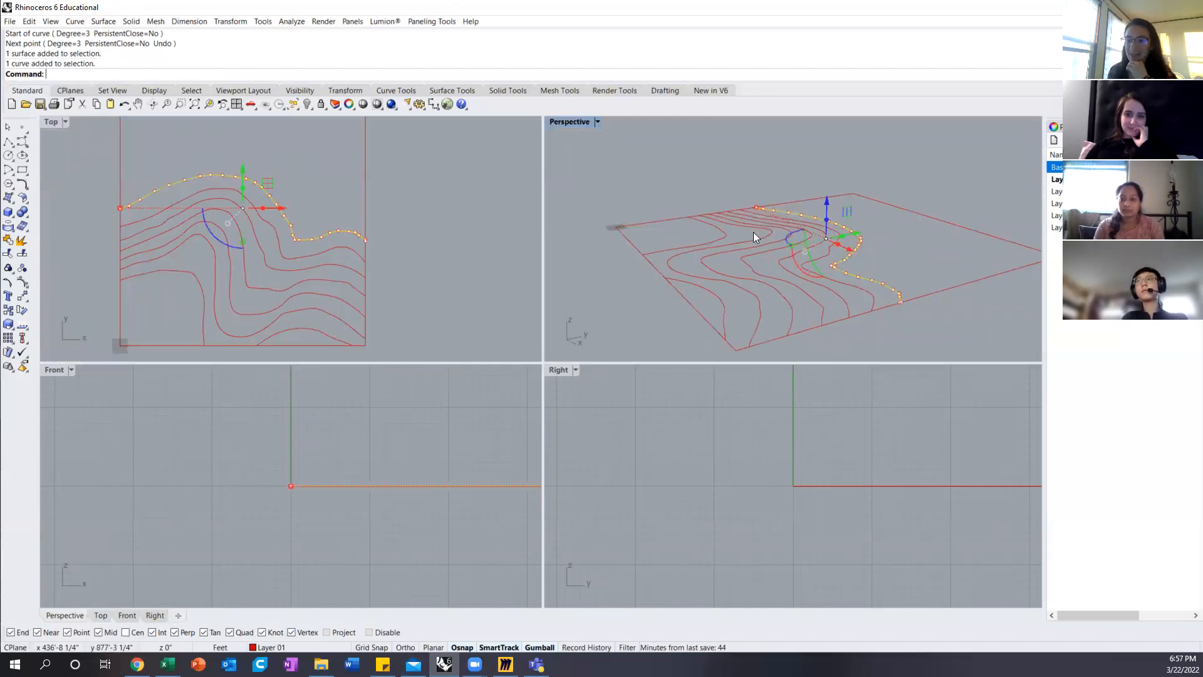
{"action": "right_click_drag", "start_coordinate": [902, 239], "coordinate": [797, 256], "text": "shift"}
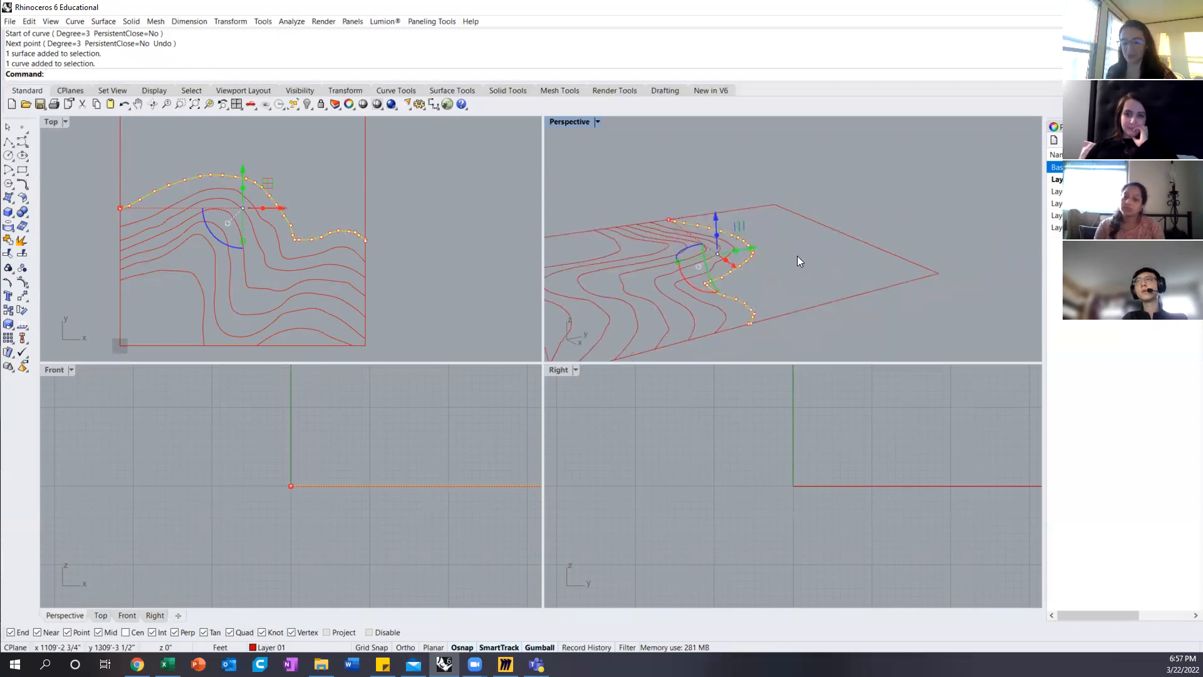
{"action": "type", "text": "M"}
{"action": "key", "text": "Return"}
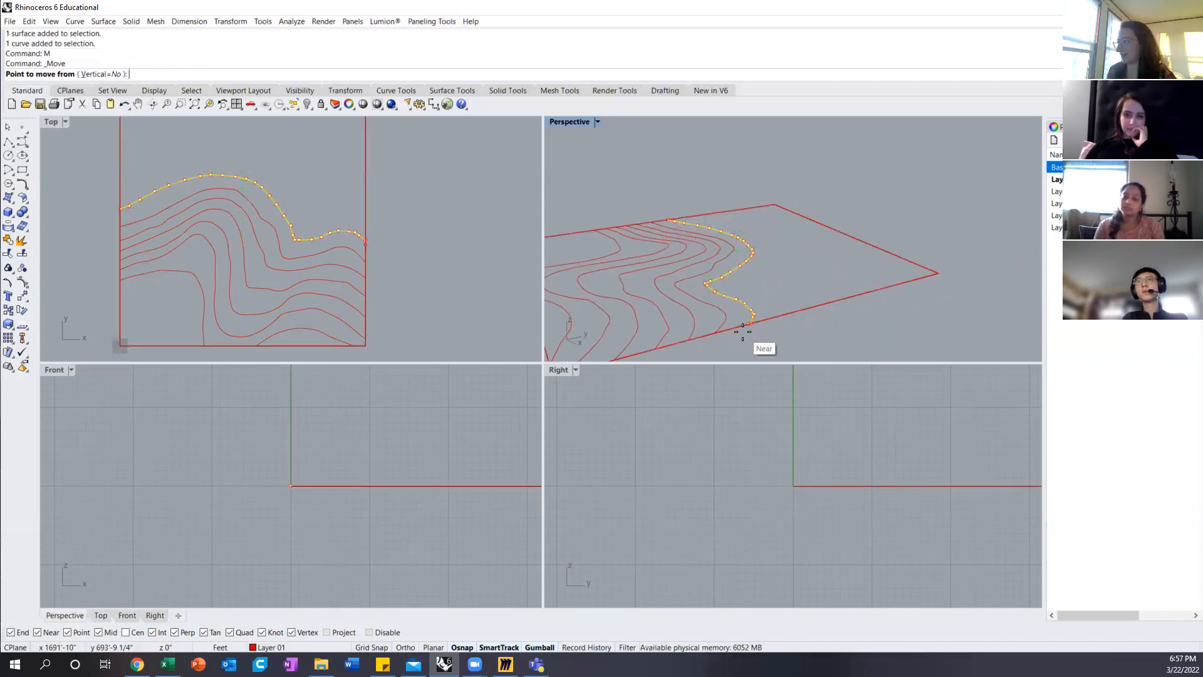
{"action": "left_click", "coordinate": [745, 331]}
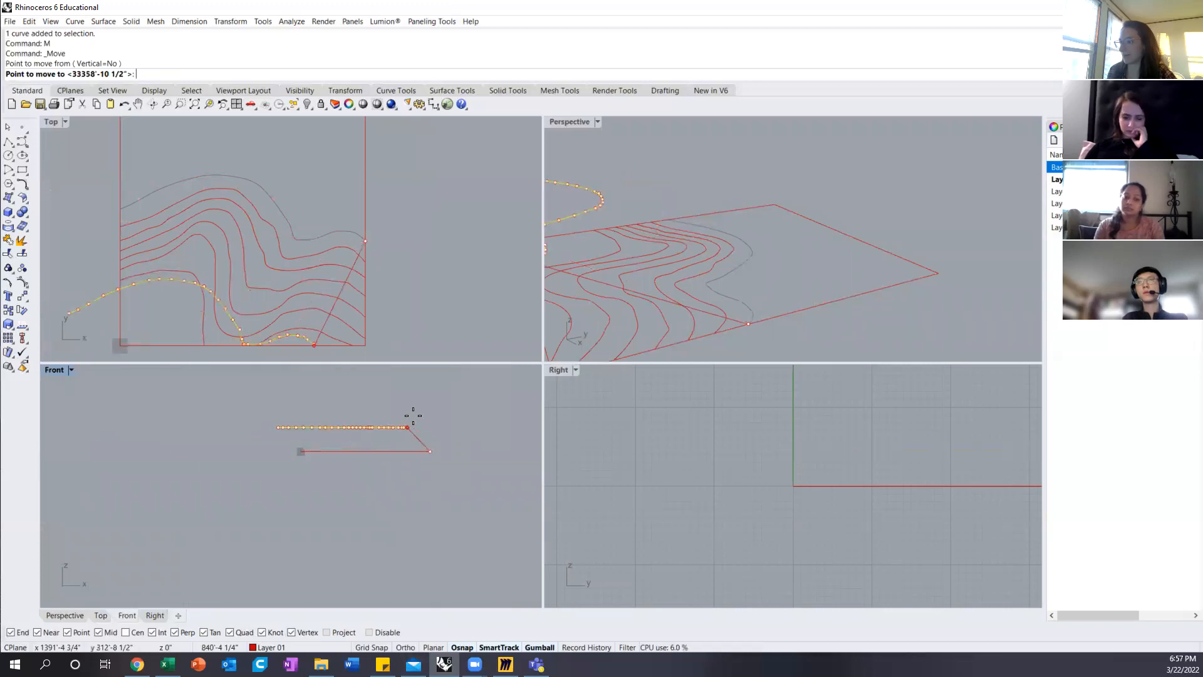
{"action": "key", "text": "shift"}
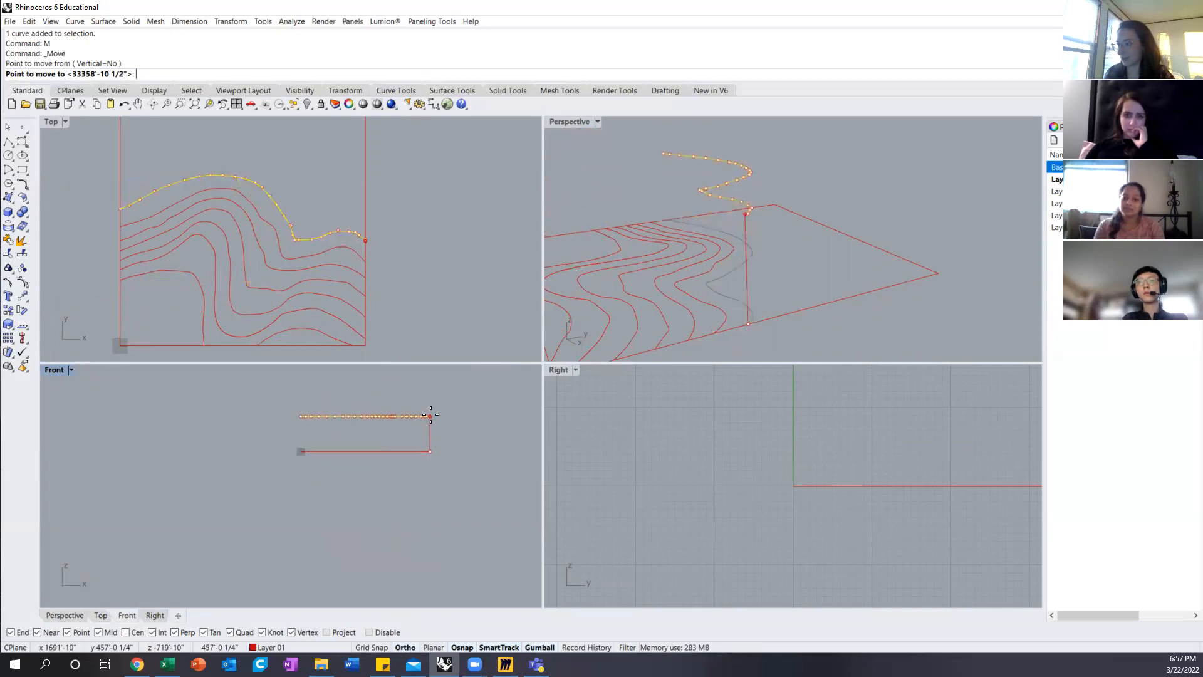
{"action": "type", "text": "1000"}
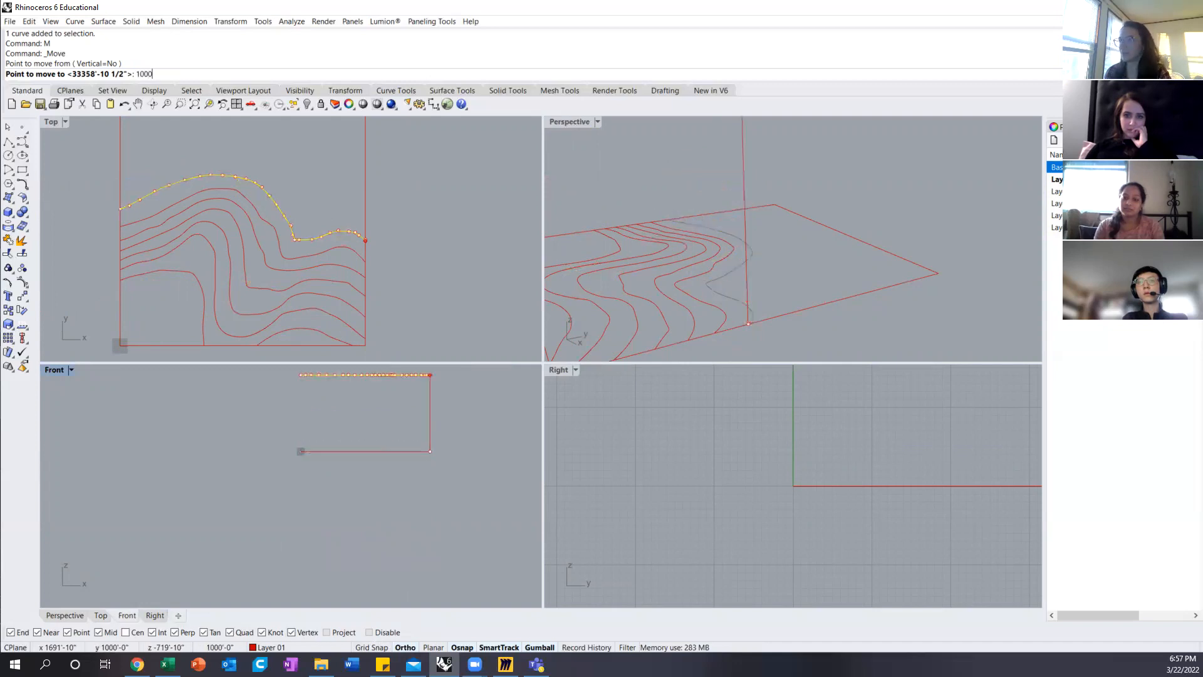
{"action": "key", "text": "Return"}
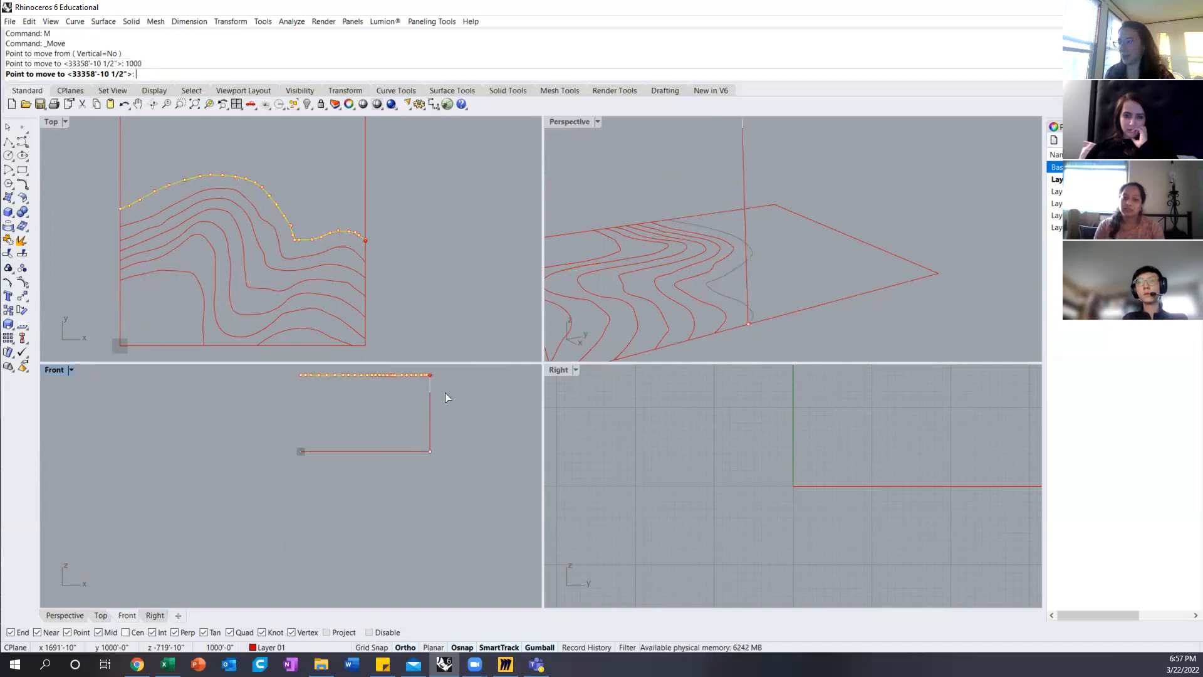
{"action": "left_click", "coordinate": [445, 397]}
{"action": "scroll", "coordinate": [433, 465], "scroll_direction": "down", "scroll_amount": 3}
{"action": "scroll", "coordinate": [694, 252], "scroll_direction": "down", "scroll_amount": 4}
{"action": "right_click_drag", "start_coordinate": [742, 241], "coordinate": [715, 243]}
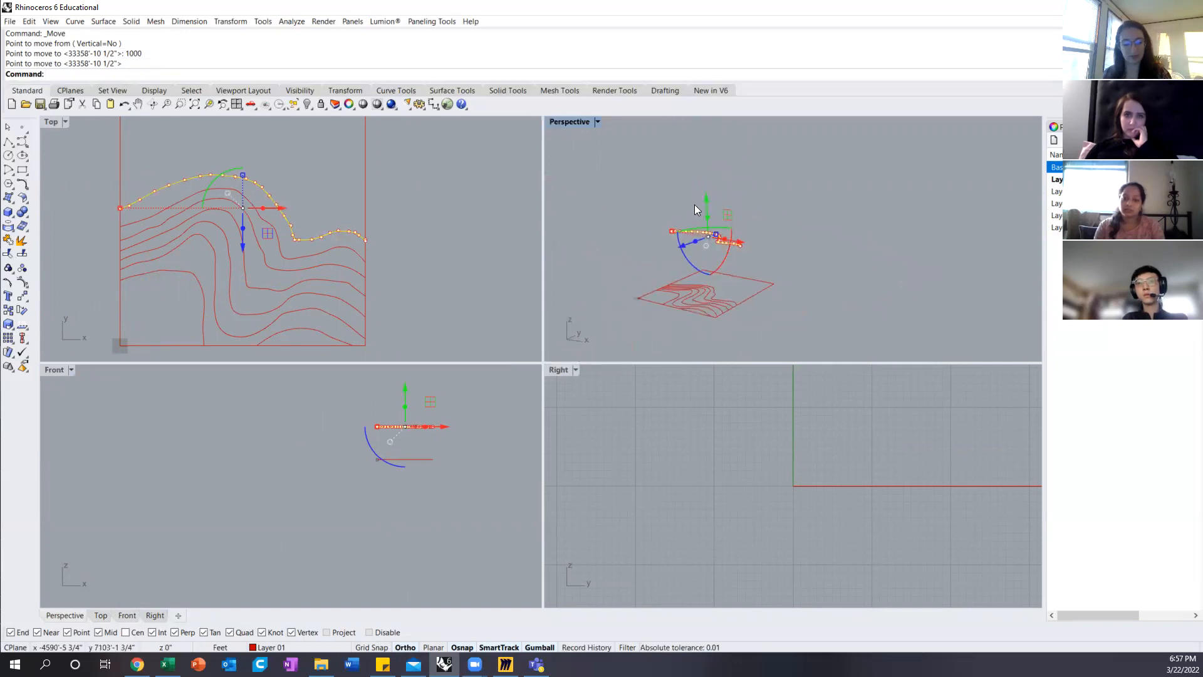
{"action": "key", "text": "ctrl+z"}
Step: Move the second contour from the north straight up by 20 feet in the Front view
{"action": "right_click_drag", "start_coordinate": [739, 292], "coordinate": [764, 255]}
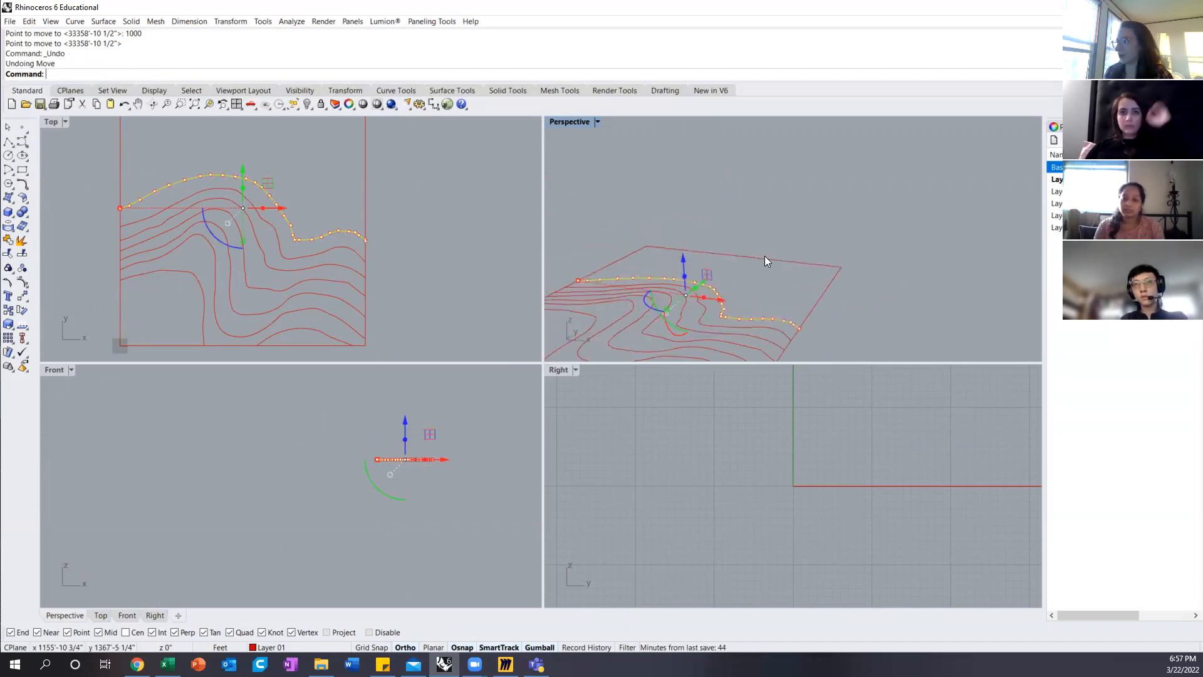
{"action": "right_click_drag", "start_coordinate": [760, 305], "coordinate": [719, 241]}
{"action": "left_click", "coordinate": [765, 285]}
{"action": "scroll", "coordinate": [691, 246], "scroll_direction": "up", "scroll_amount": 5}
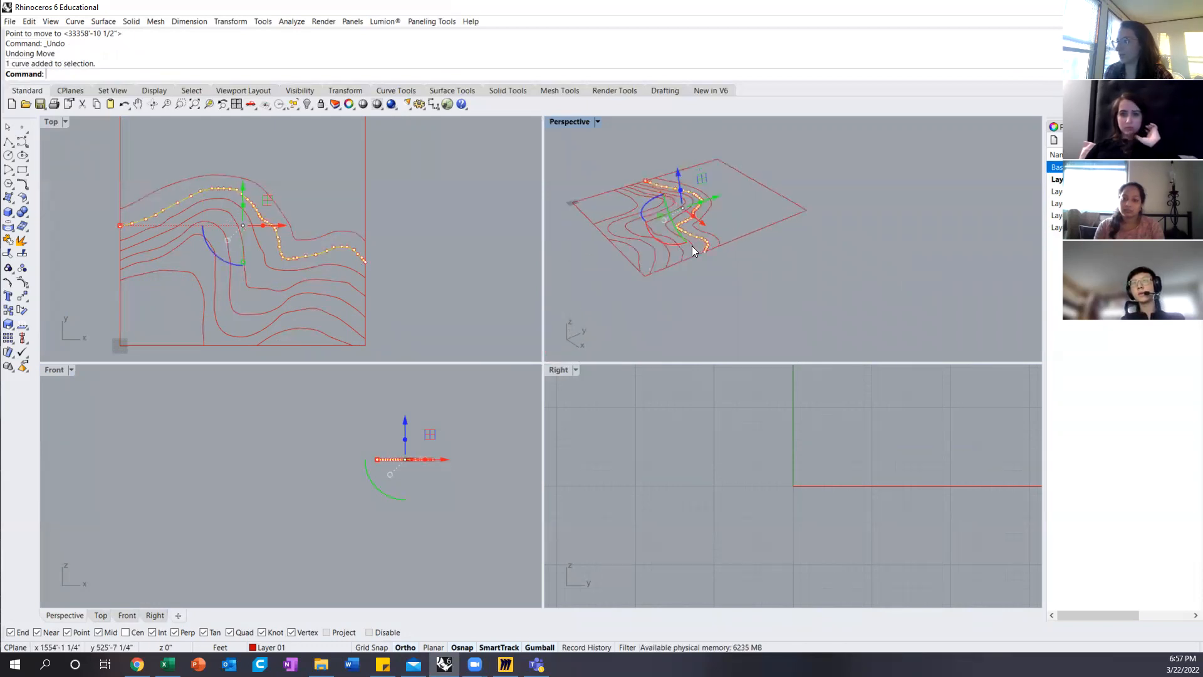
{"action": "type", "text": "m"}
{"action": "key", "text": "Return"}
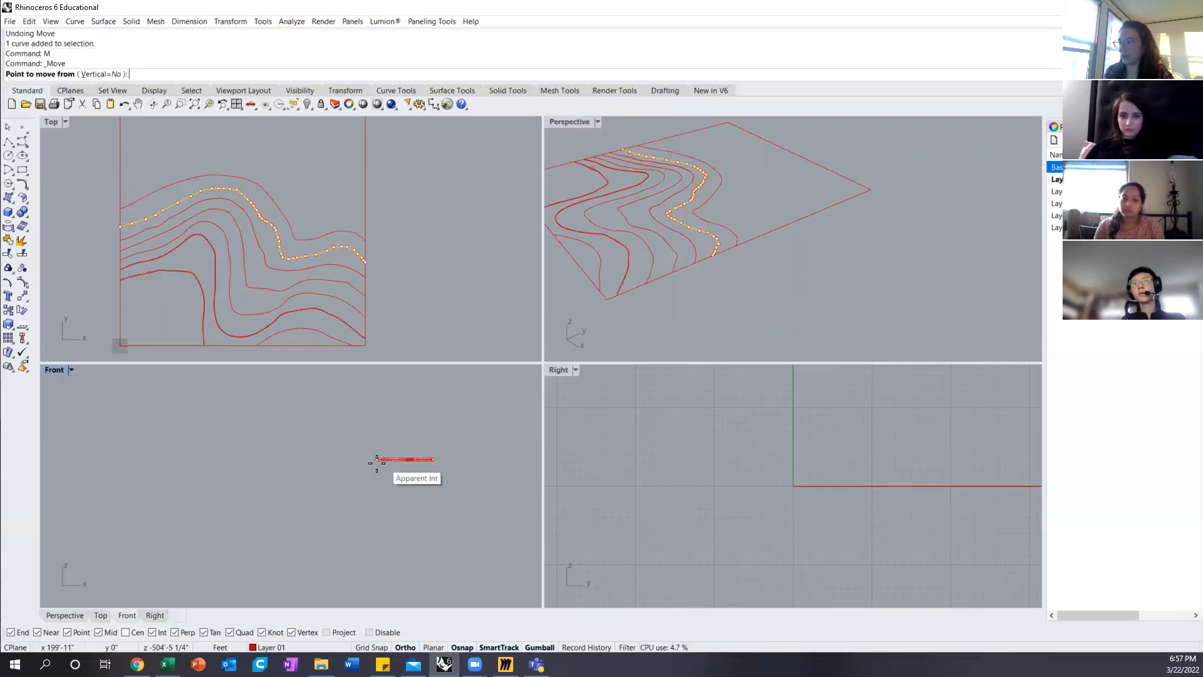
{"action": "left_click", "coordinate": [374, 463]}
{"action": "type", "text": "20"}
{"action": "key", "text": "Return"}
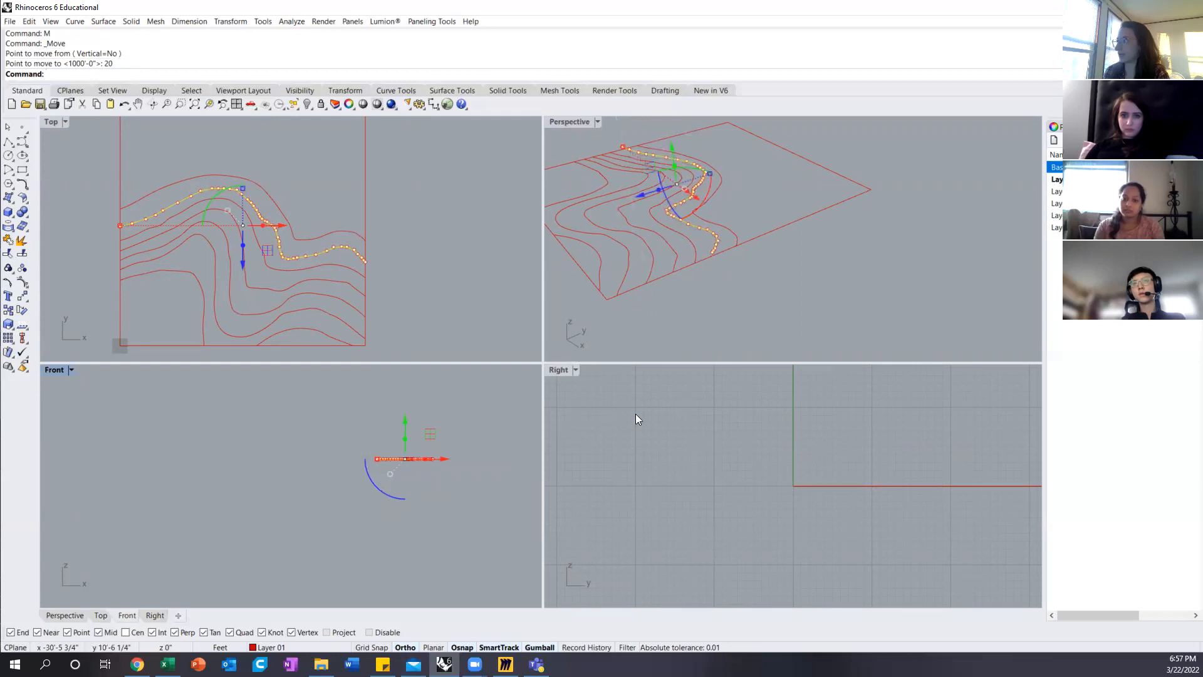
Step: Move the third contour from the north straight up by 40 feet from its end on the base line
{"action": "right_click_drag", "start_coordinate": [754, 272], "coordinate": [683, 220]}
{"action": "left_click", "coordinate": [663, 213]}
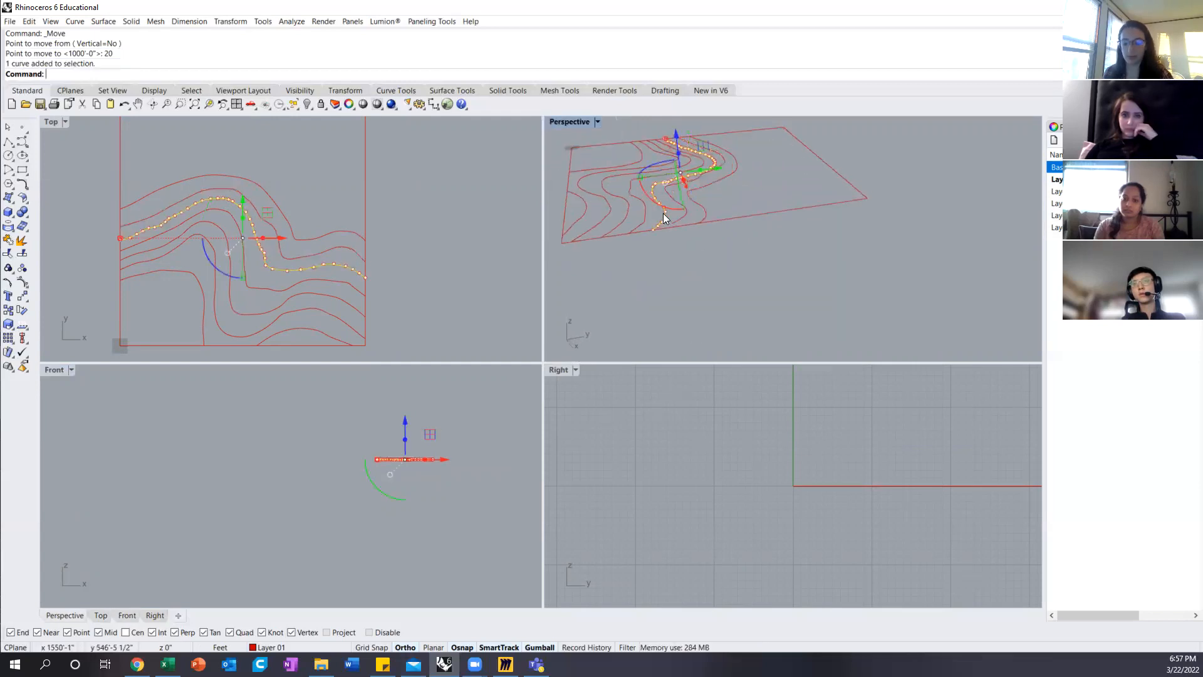
{"action": "type", "text": "m"}
{"action": "key", "text": "Return"}
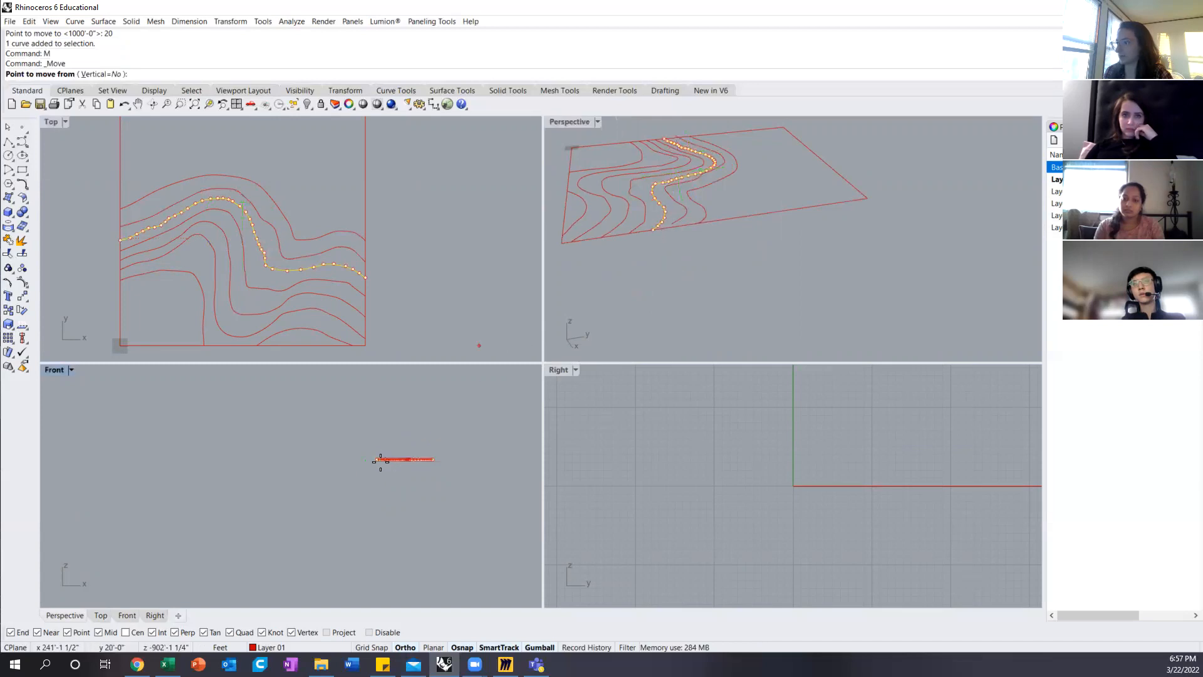
{"action": "scroll", "coordinate": [370, 466], "scroll_direction": "up", "scroll_amount": 3}
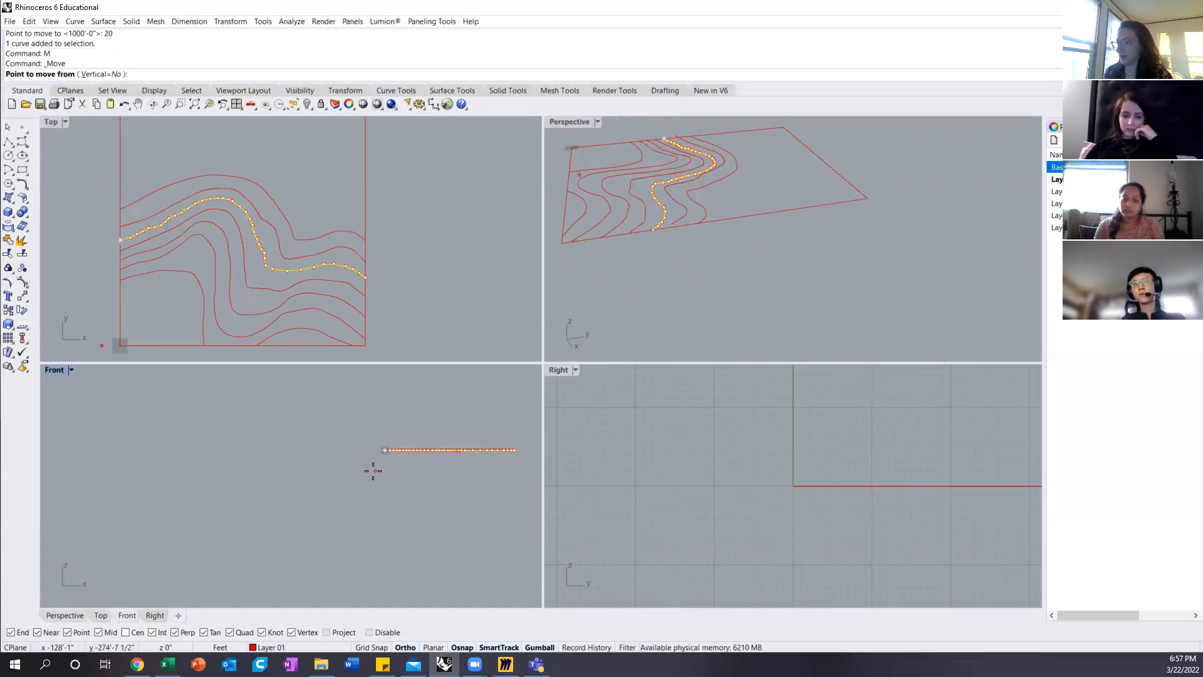
{"action": "right_click_drag", "start_coordinate": [398, 400], "coordinate": [298, 505]}
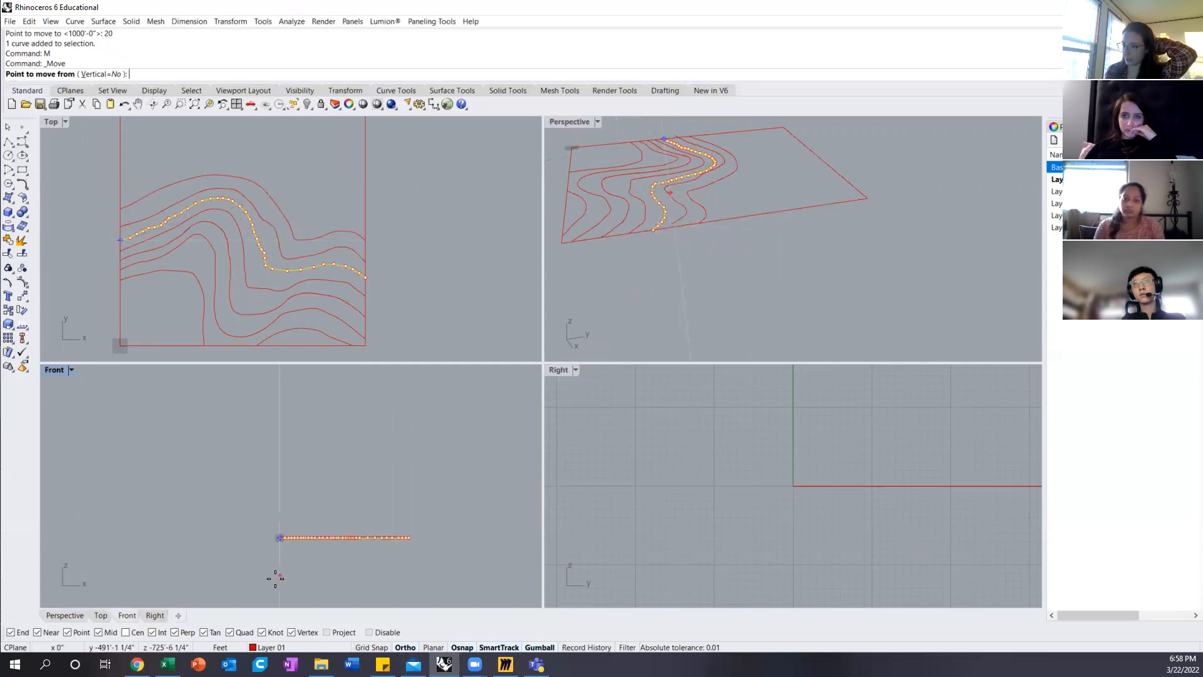
{"action": "scroll", "coordinate": [276, 551], "scroll_direction": "up", "scroll_amount": 3}
{"action": "left_click", "coordinate": [278, 525]}
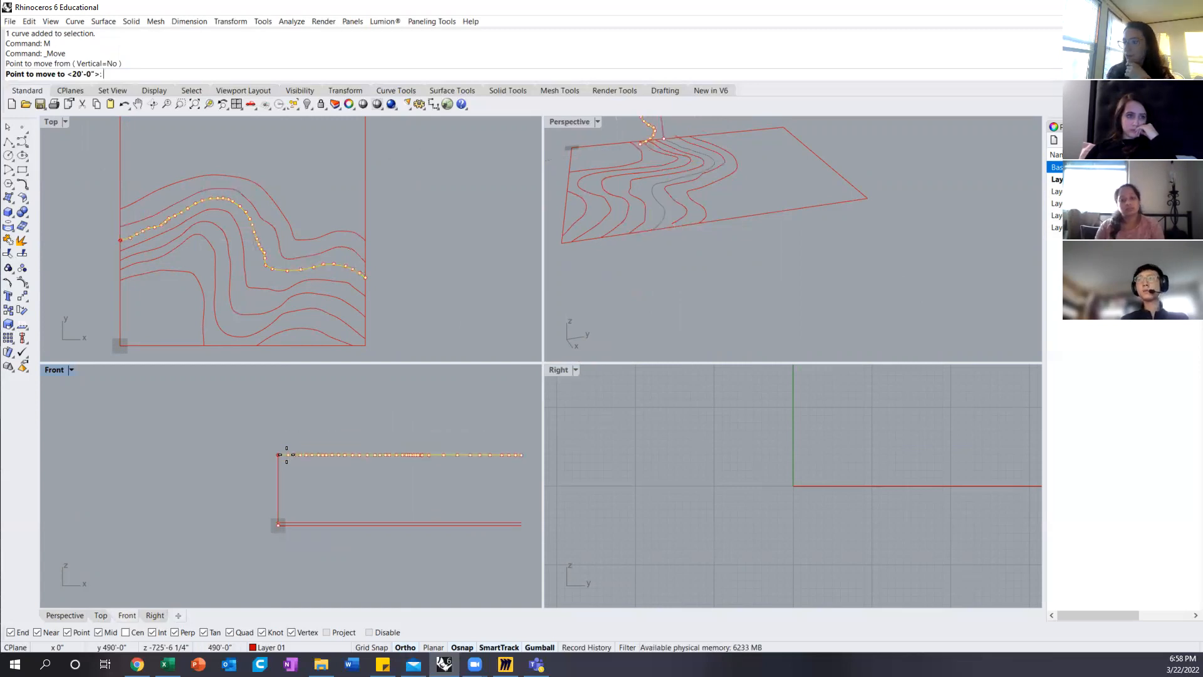
{"action": "type", "text": "40"}
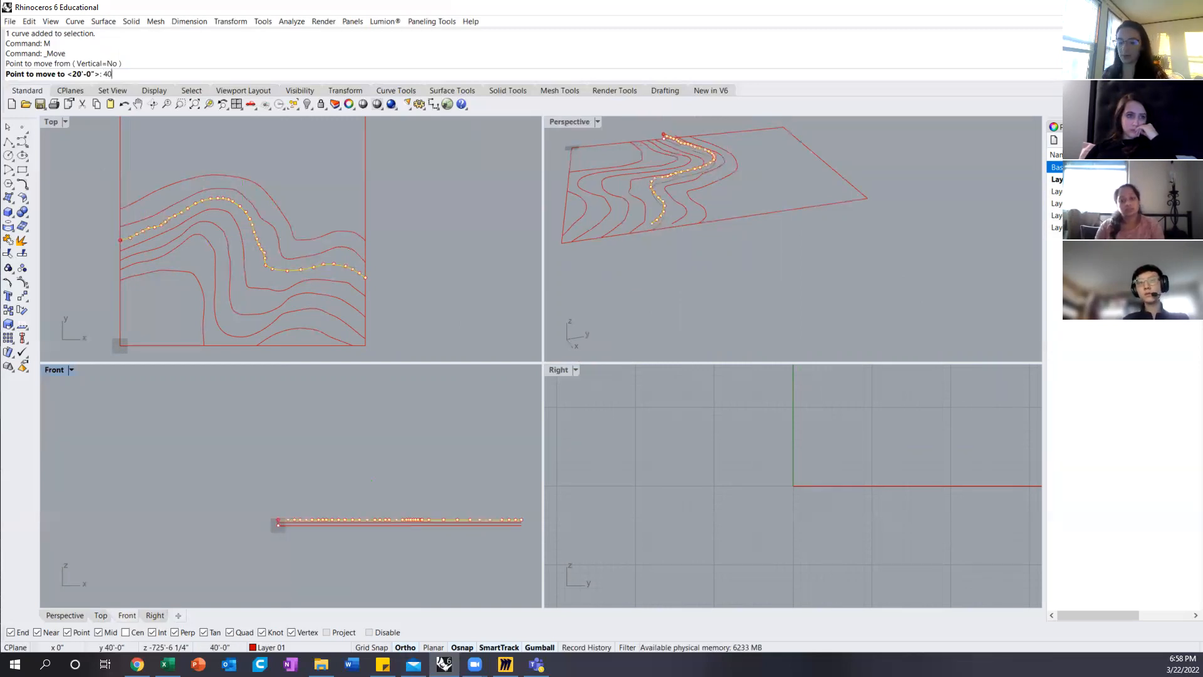
{"action": "key", "text": "Return"}
{"action": "left_click", "coordinate": [285, 451]}
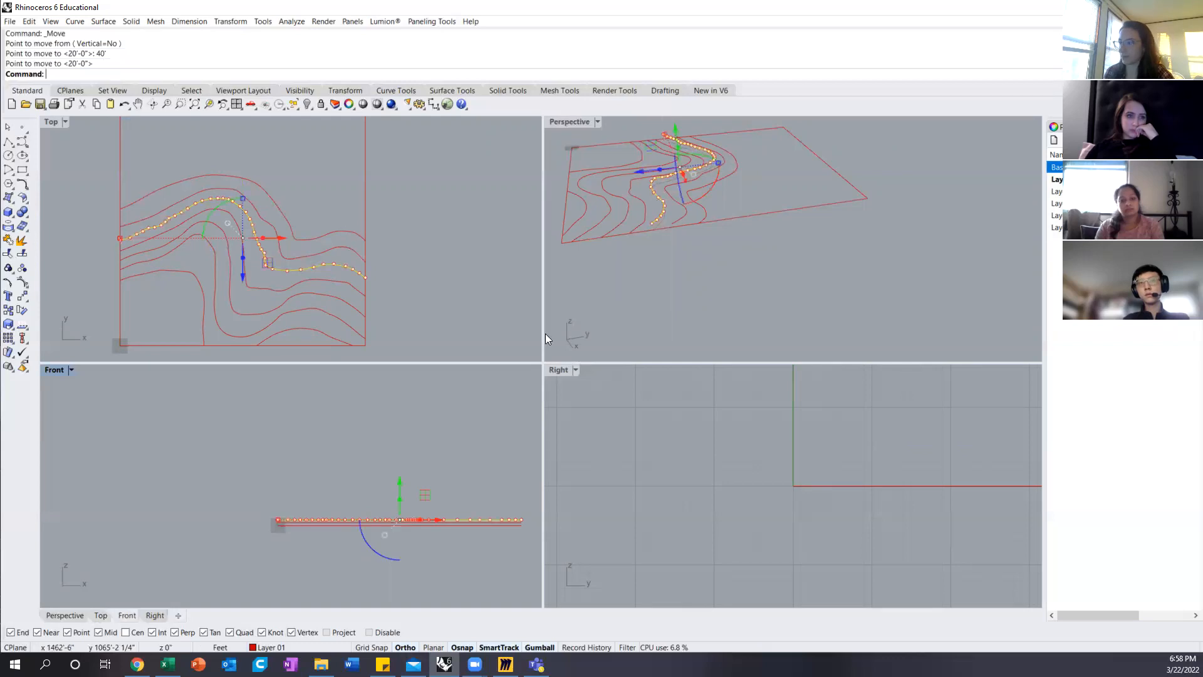
Step: Raise the fourth contour from the north by 60 feet vertically in the Front view
{"action": "left_click", "coordinate": [646, 207]}
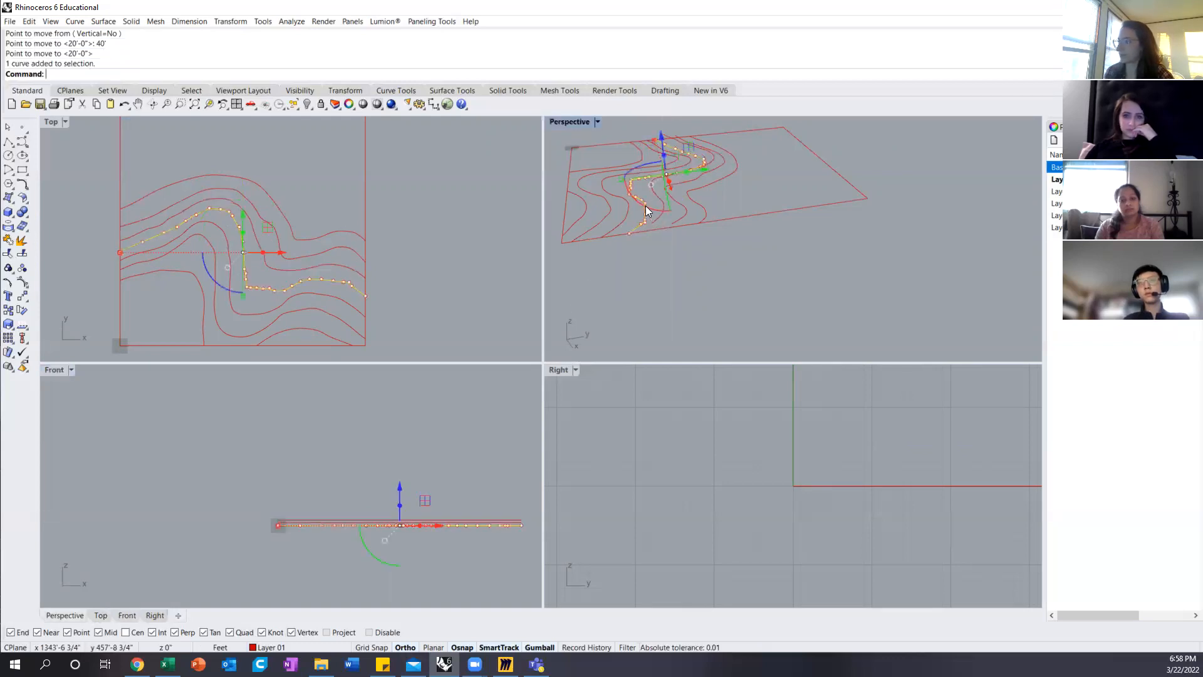
{"action": "type", "text": "m"}
{"action": "key", "text": "Return"}
{"action": "left_click", "coordinate": [278, 524]}
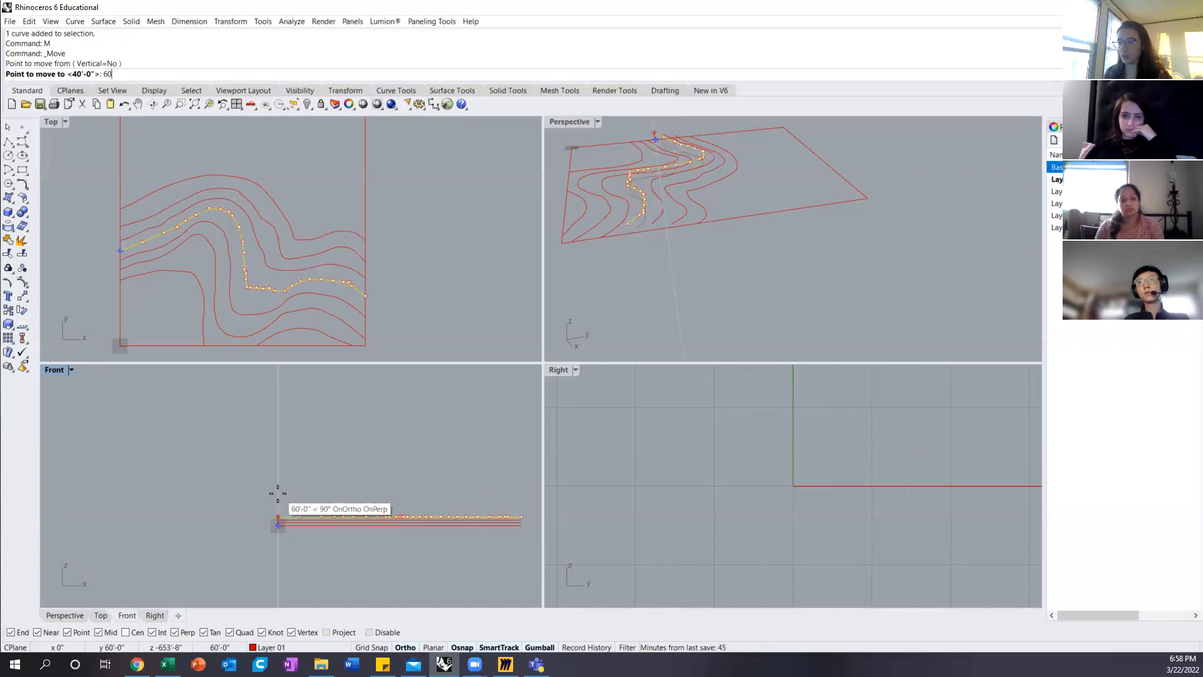
{"action": "key", "text": "Return"}
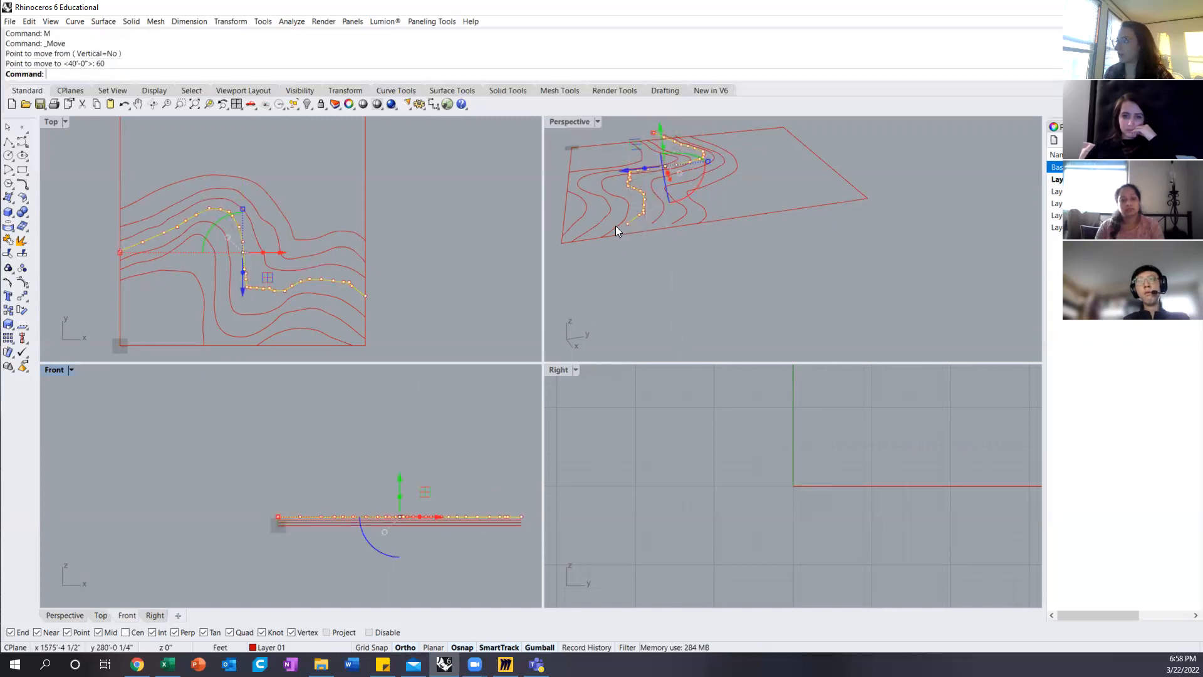
Step: Raise the fifth contour from the north by 80 feet vertically in the Front view
{"action": "left_click", "coordinate": [615, 226]}
{"action": "type", "text": "M"}
{"action": "key", "text": "Return"}
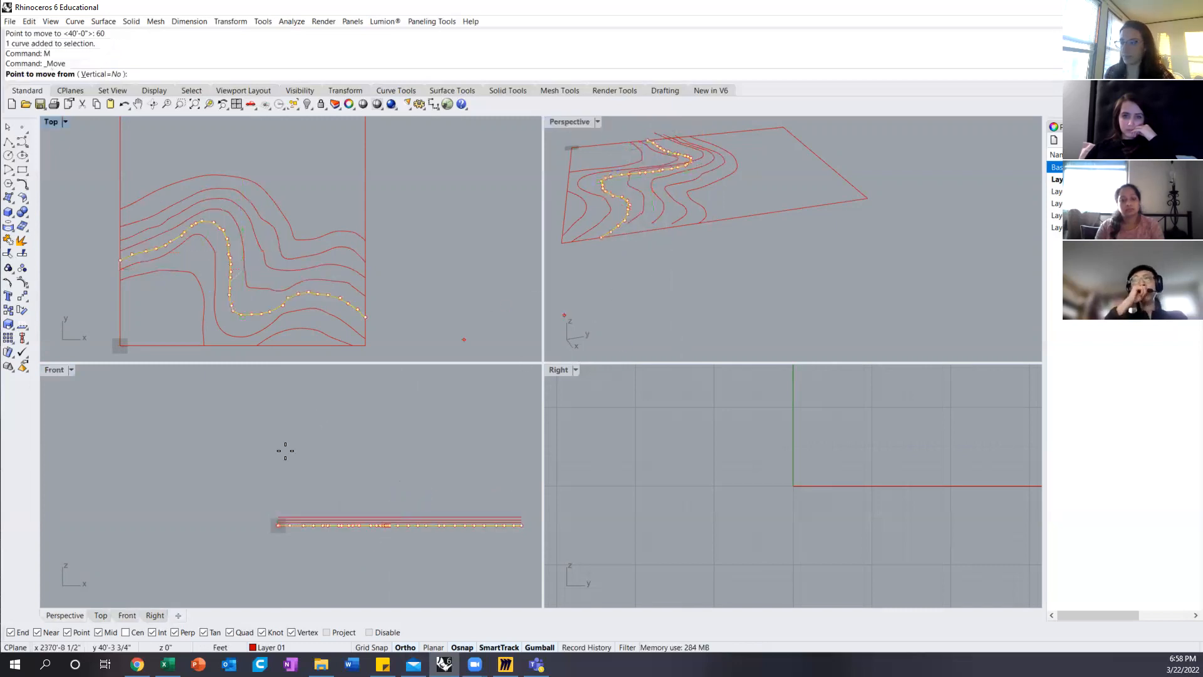
{"action": "left_click", "coordinate": [278, 525]}
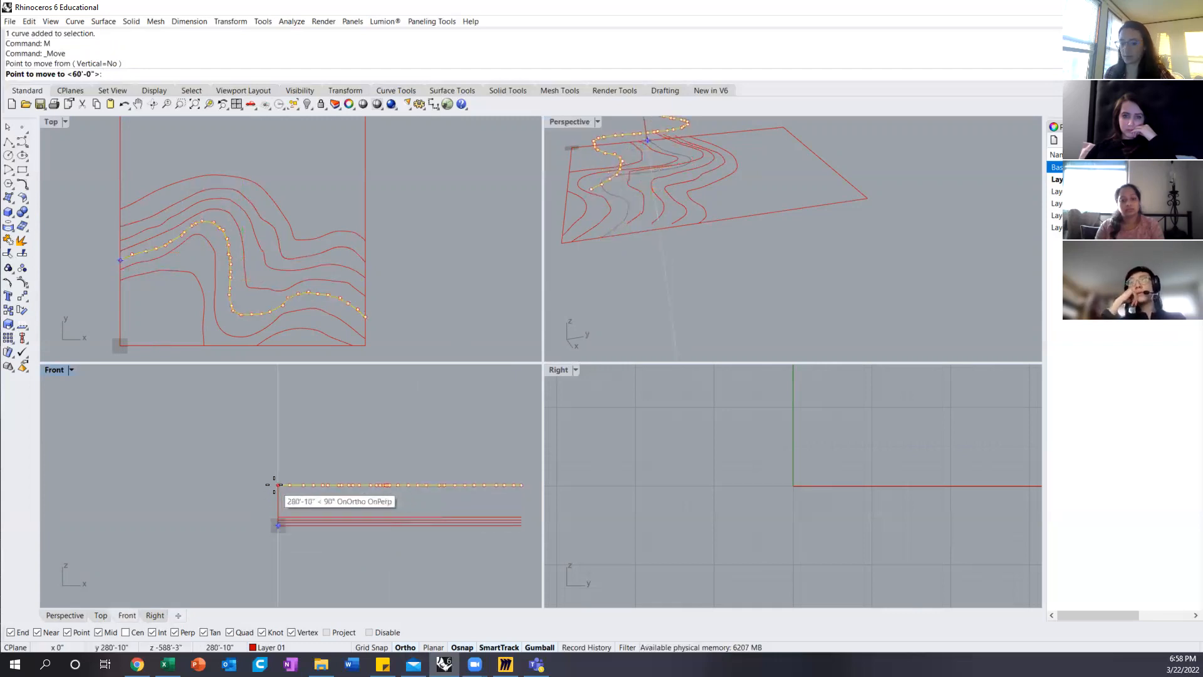
{"action": "type", "text": "80"}
{"action": "key", "text": "Return"}
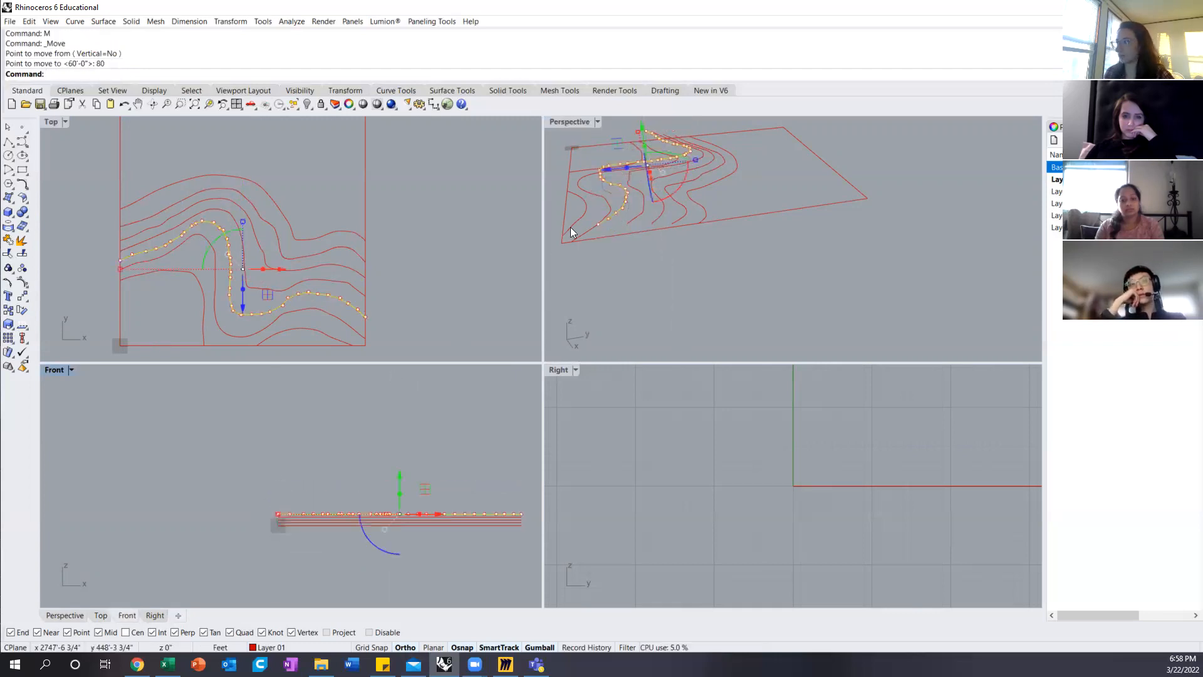
Step: Move the sixth contour from the north straight up by 100 feet, starting from its endpoint on the site boundary
{"action": "left_click", "coordinate": [605, 205]}
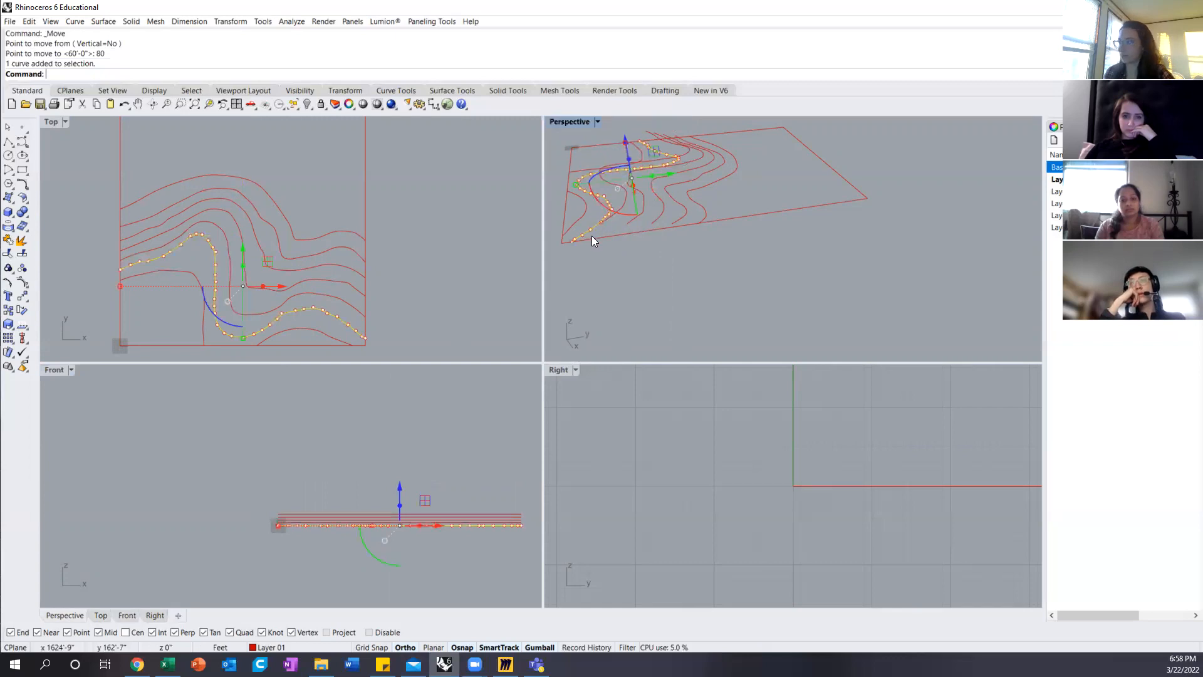
{"action": "type", "text": "M"}
{"action": "key", "text": "Return"}
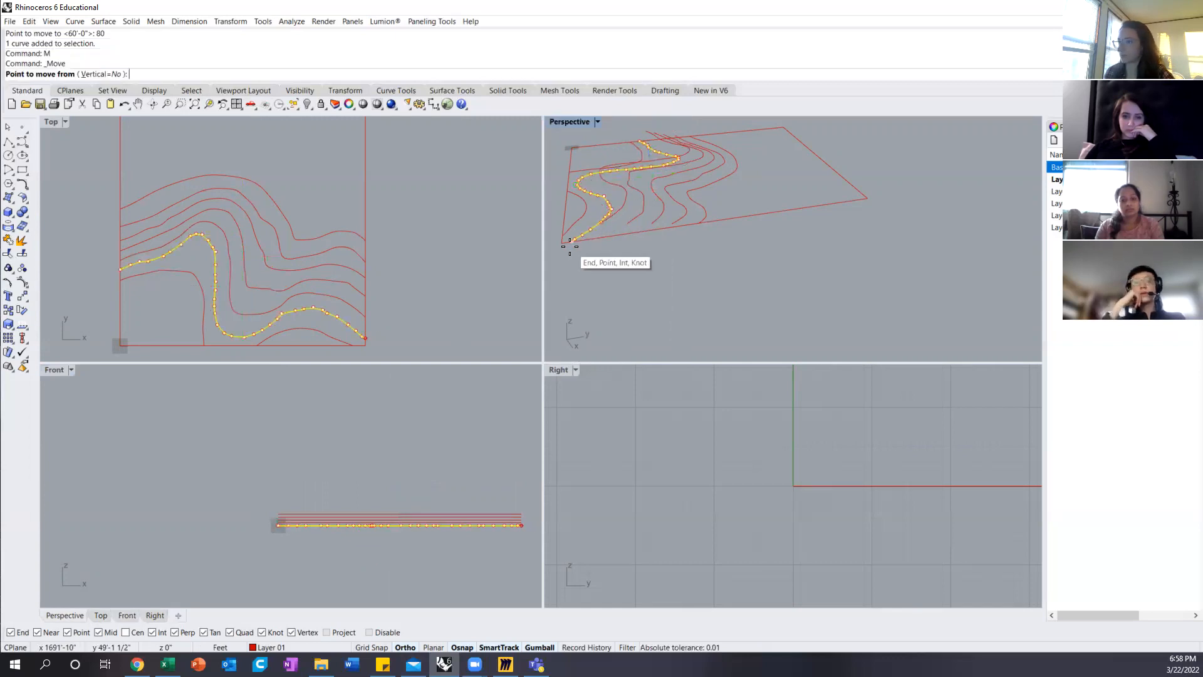
{"action": "left_click", "coordinate": [572, 240]}
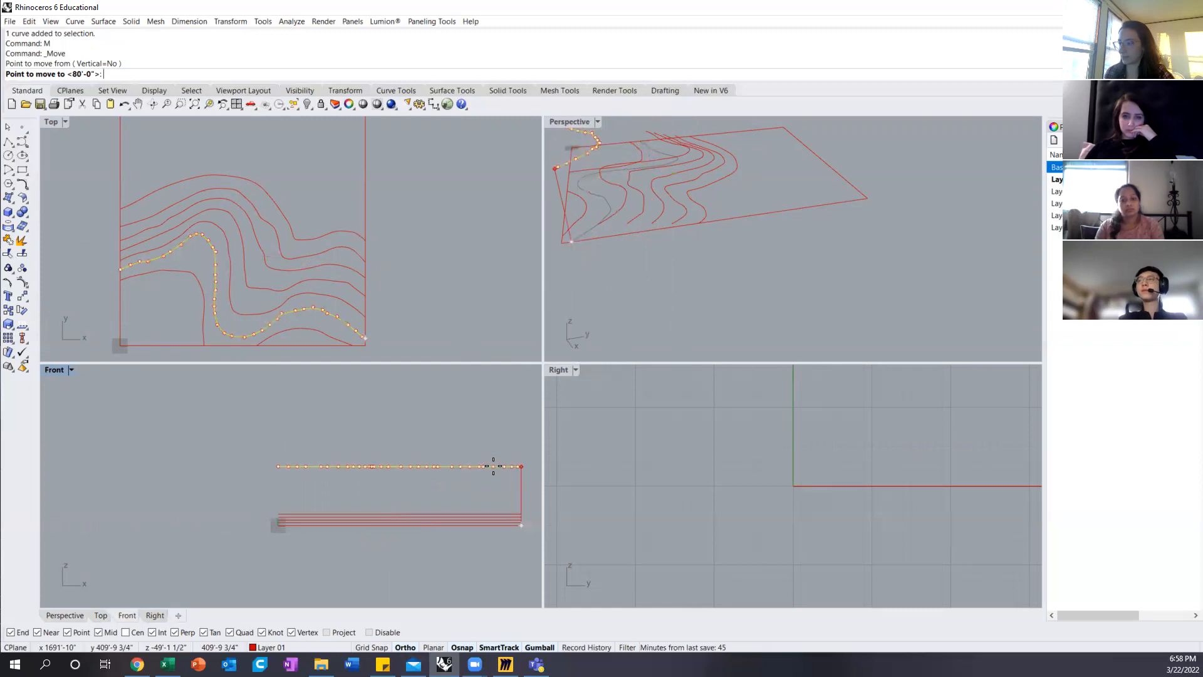
{"action": "type", "text": "100"}
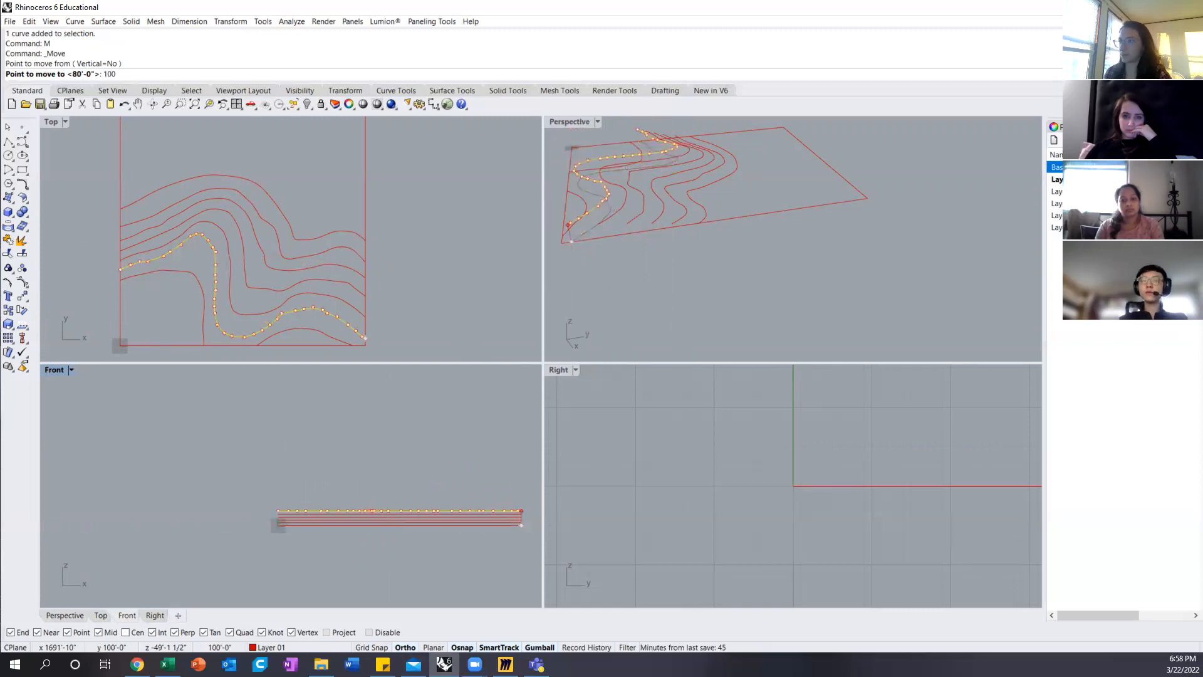
{"action": "key", "text": "Return"}
{"action": "left_click", "coordinate": [507, 462]}
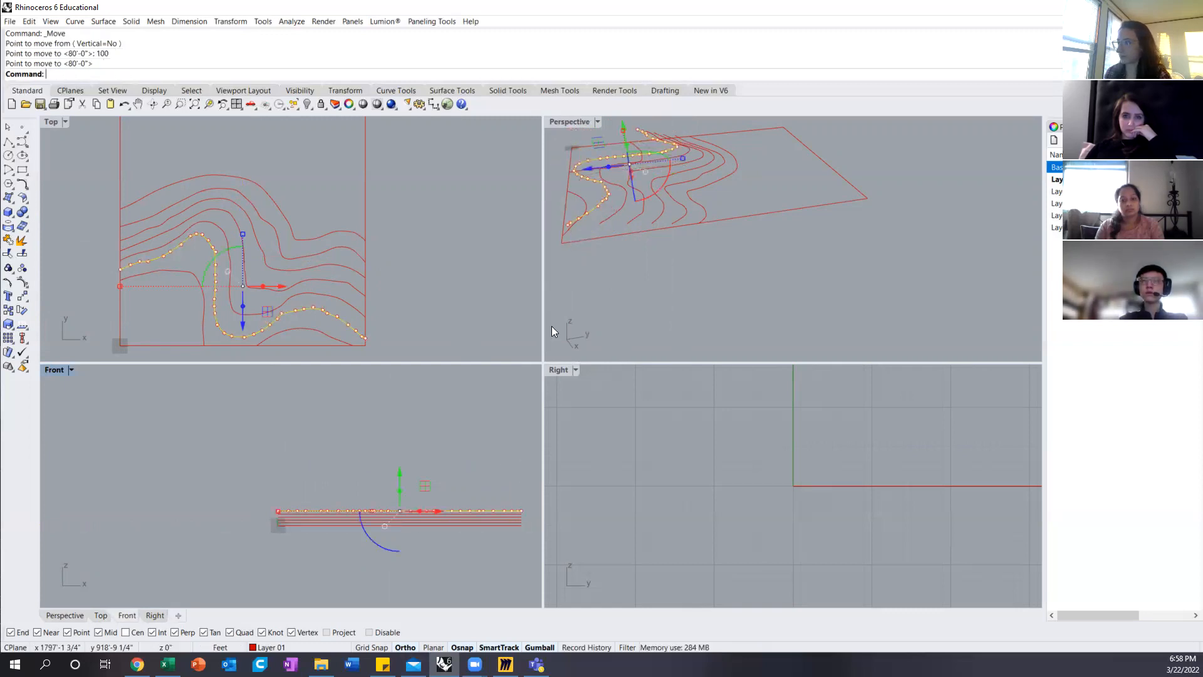
Step: Turn the map layer back on and check the remaining southern contours against the map in the Top view
{"action": "left_click", "coordinate": [580, 196]}
{"action": "right_click_drag", "start_coordinate": [607, 188], "coordinate": [744, 235]}
{"action": "right_click_drag", "start_coordinate": [663, 264], "coordinate": [707, 242]}
{"action": "left_click", "coordinate": [436, 307]}
{"action": "right_click_drag", "start_coordinate": [436, 307], "coordinate": [502, 277]}
{"action": "left_click", "coordinate": [1127, 167]}
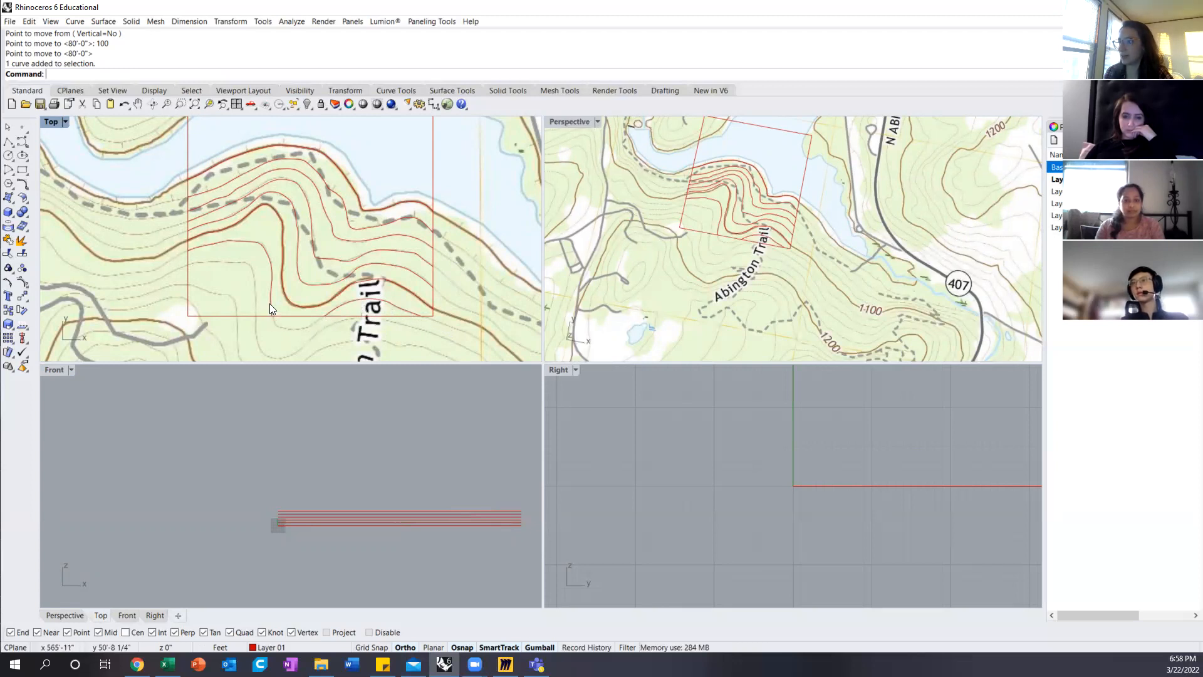
Step: Raise the two southernmost contours, in the southwest and southeast parts of the site, by 120 feet in the Front view
{"action": "left_click", "coordinate": [263, 251]}
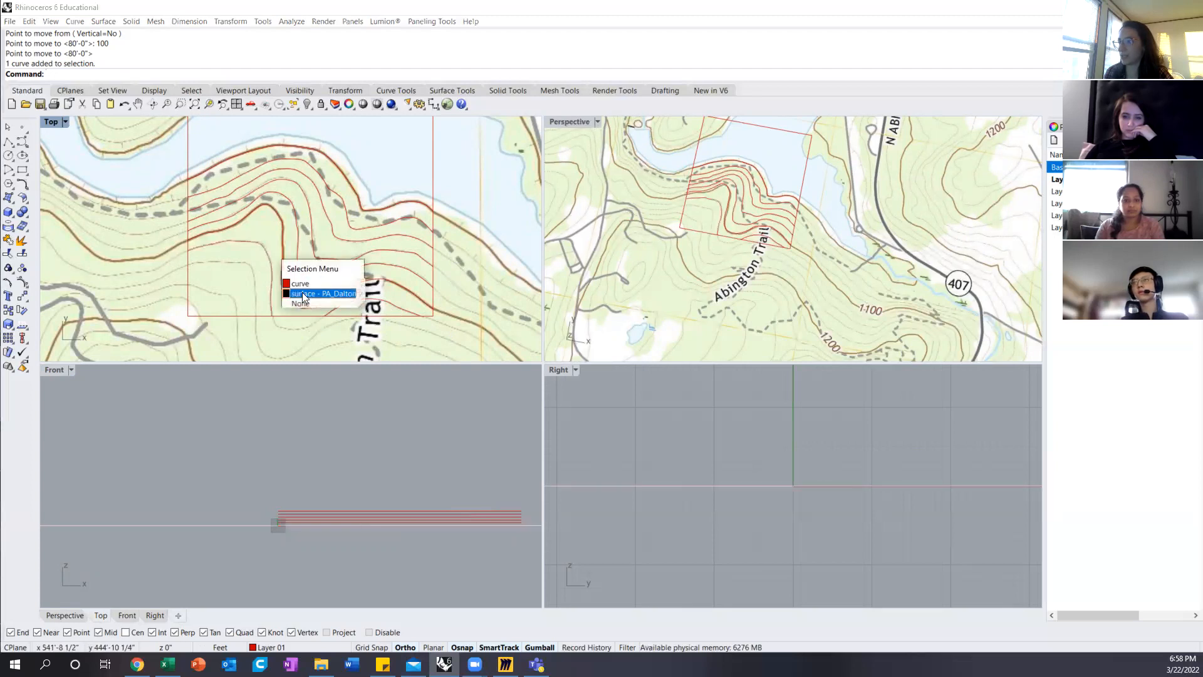
{"action": "left_click", "coordinate": [316, 293]}
{"action": "left_click", "coordinate": [371, 301]}
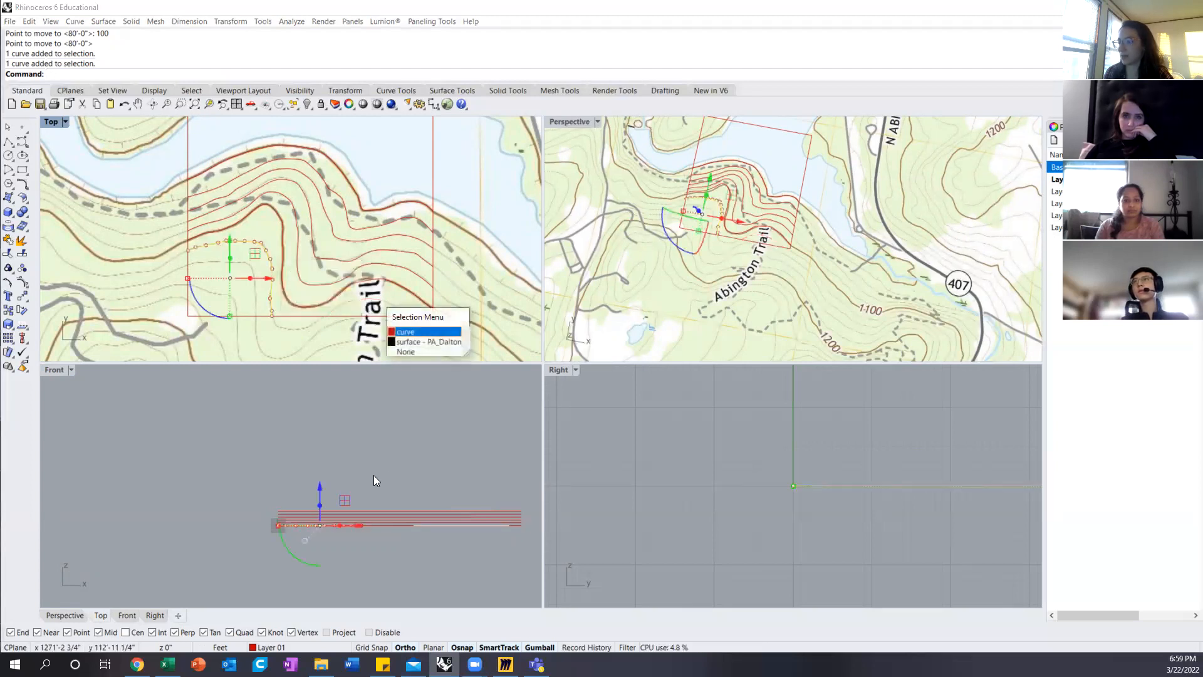
{"action": "type", "text": "m"}
{"action": "key", "text": "Return"}
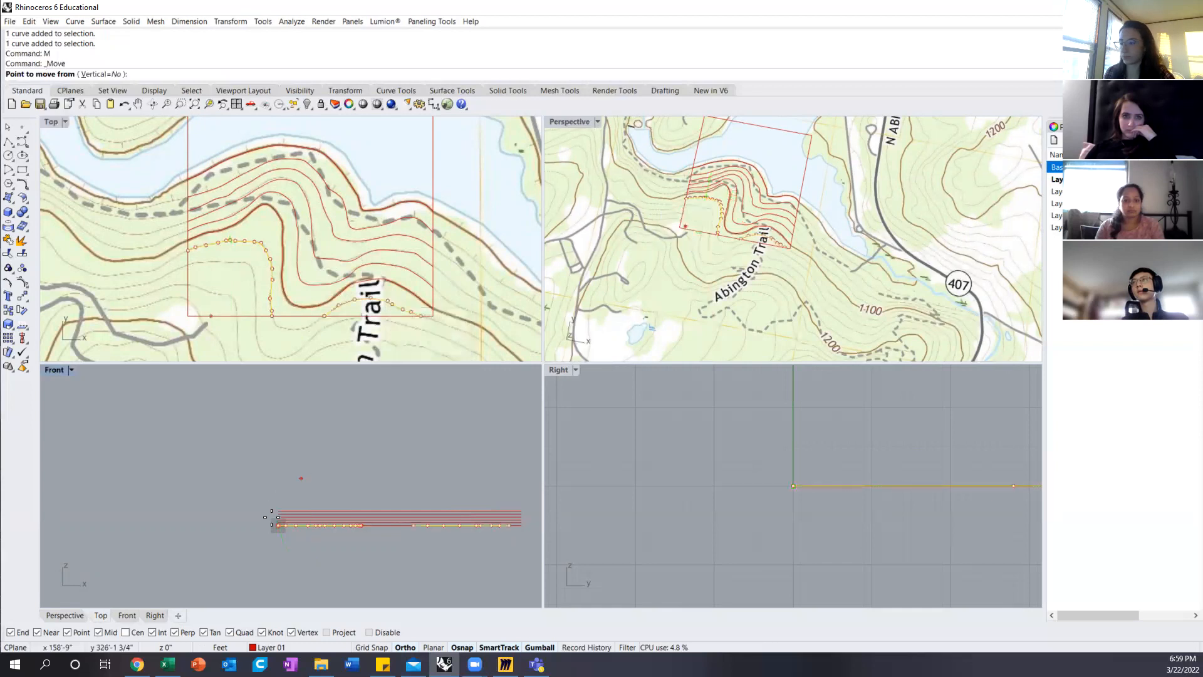
{"action": "left_click", "coordinate": [276, 530]}
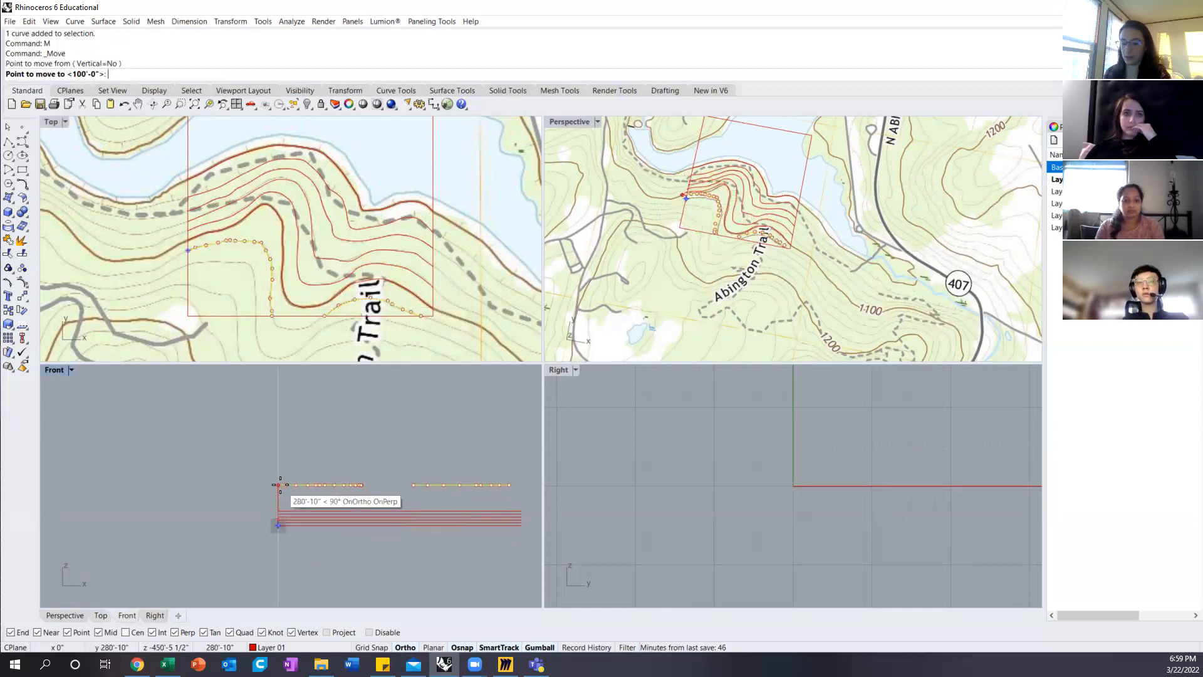
{"action": "type", "text": "12"}
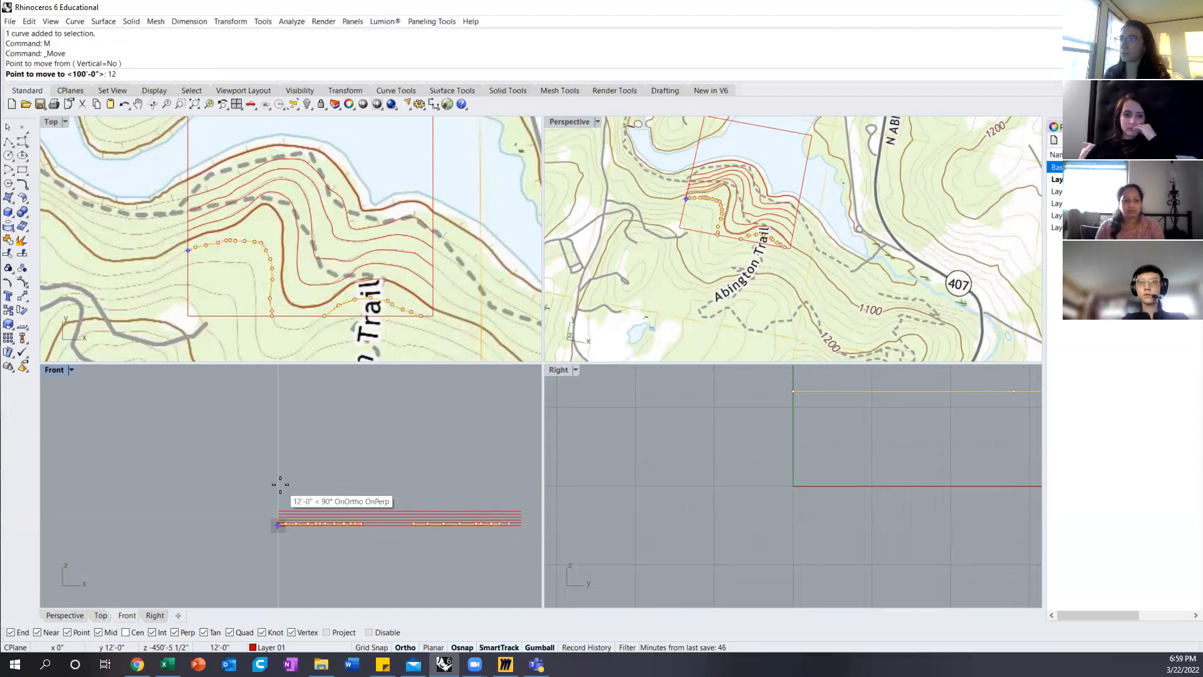
{"action": "type", "text": "0"}
{"action": "key", "text": "Return"}
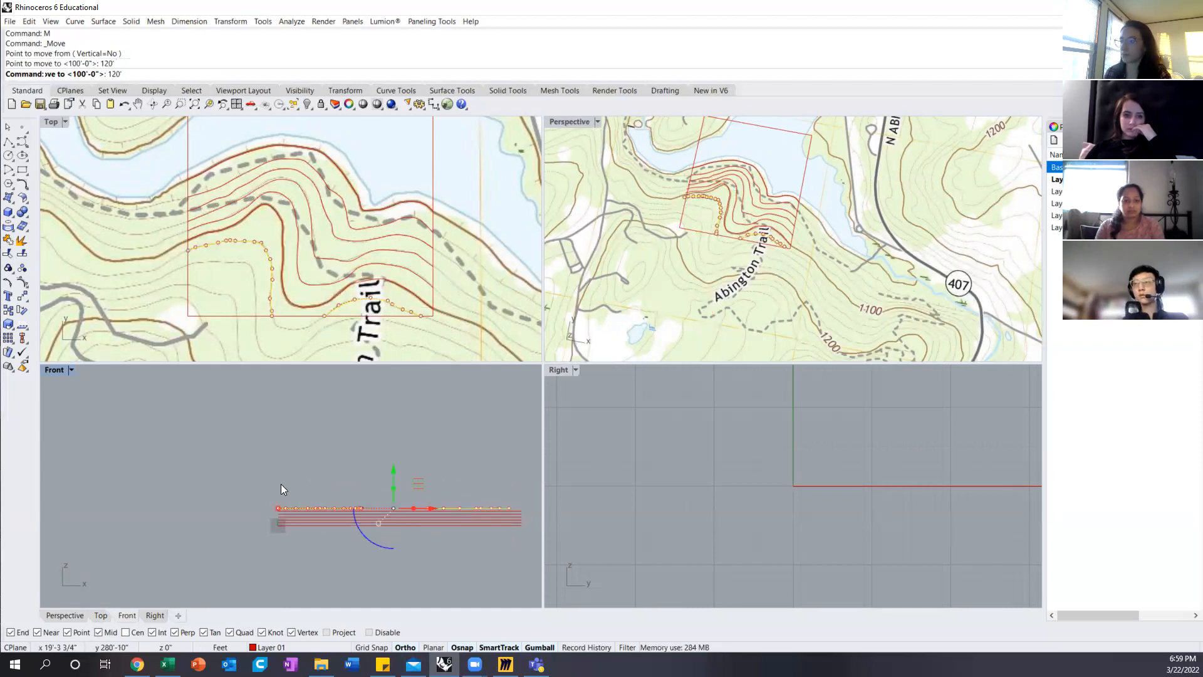
{"action": "left_click", "coordinate": [302, 437]}
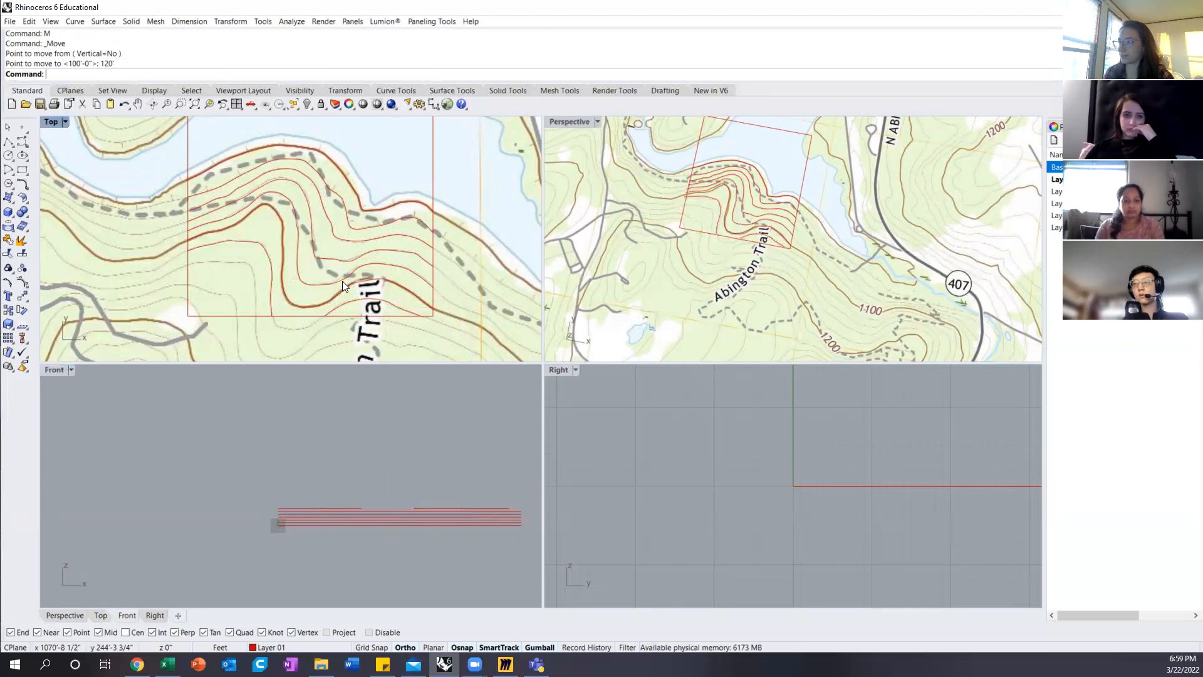
Step: Hide the map layer and view the raised contours and site boundary in a maximized Perspective view
{"action": "scroll", "coordinate": [342, 281], "scroll_direction": "down", "scroll_amount": 5}
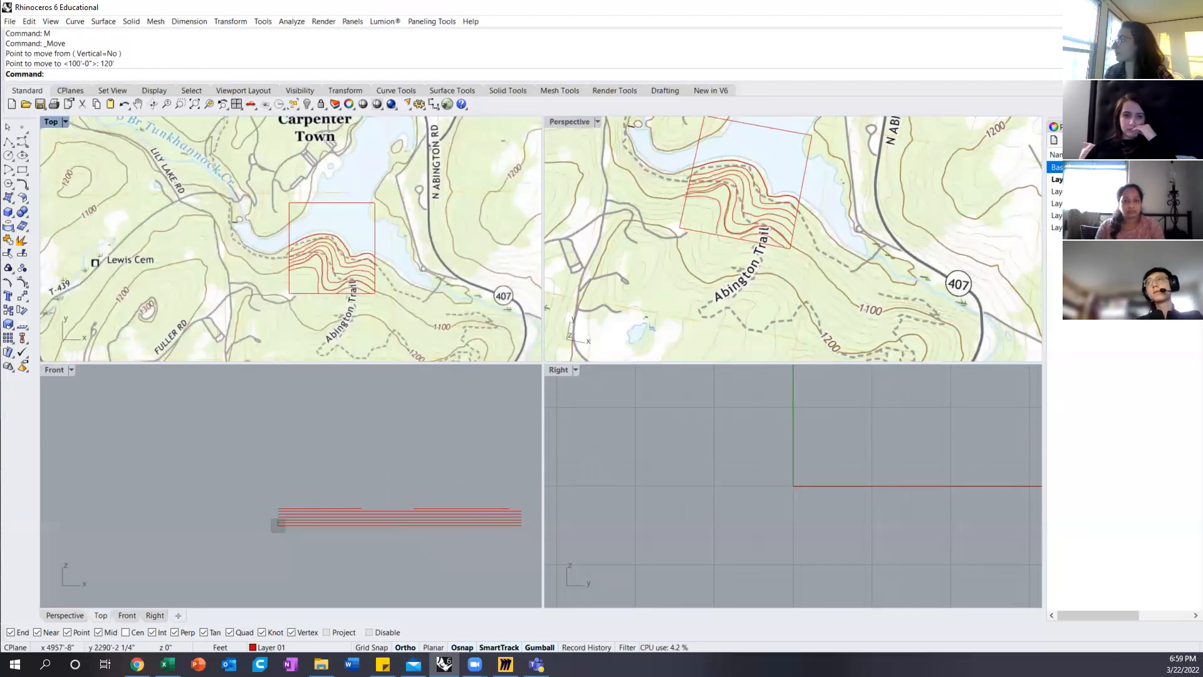
{"action": "left_click", "coordinate": [1124, 167]}
{"action": "right_click_drag", "start_coordinate": [782, 203], "coordinate": [740, 182]}
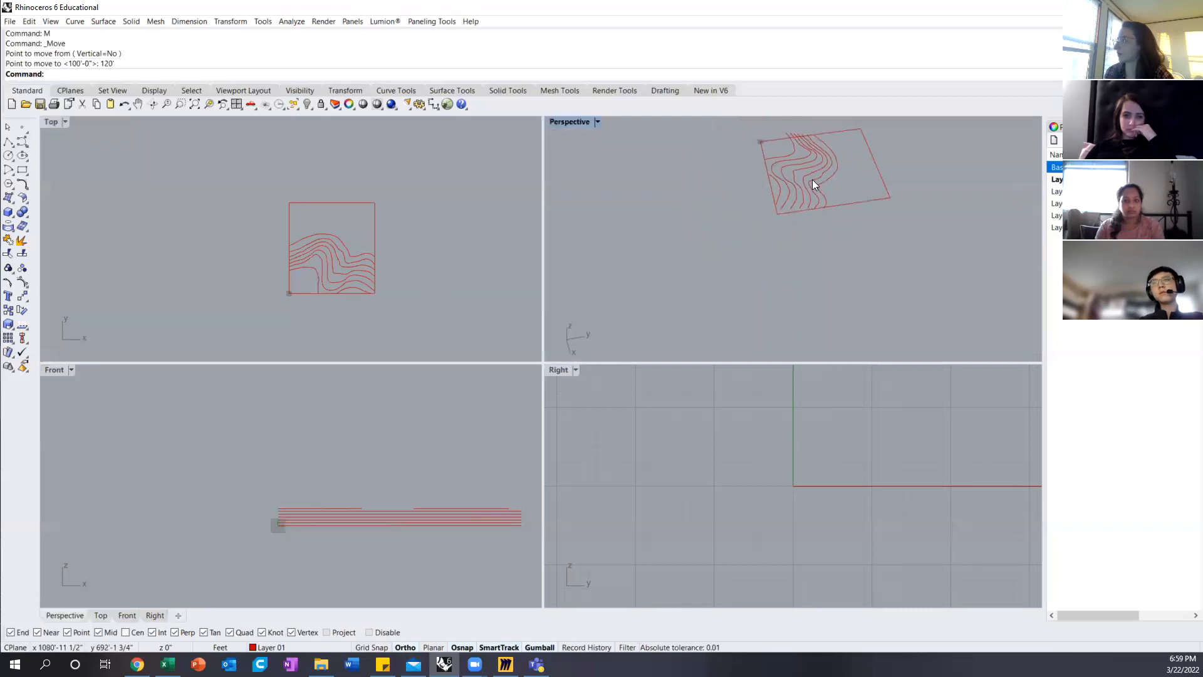
{"action": "right_click_drag", "start_coordinate": [851, 172], "coordinate": [752, 245]}
{"action": "scroll", "coordinate": [710, 249], "scroll_direction": "up", "scroll_amount": 3}
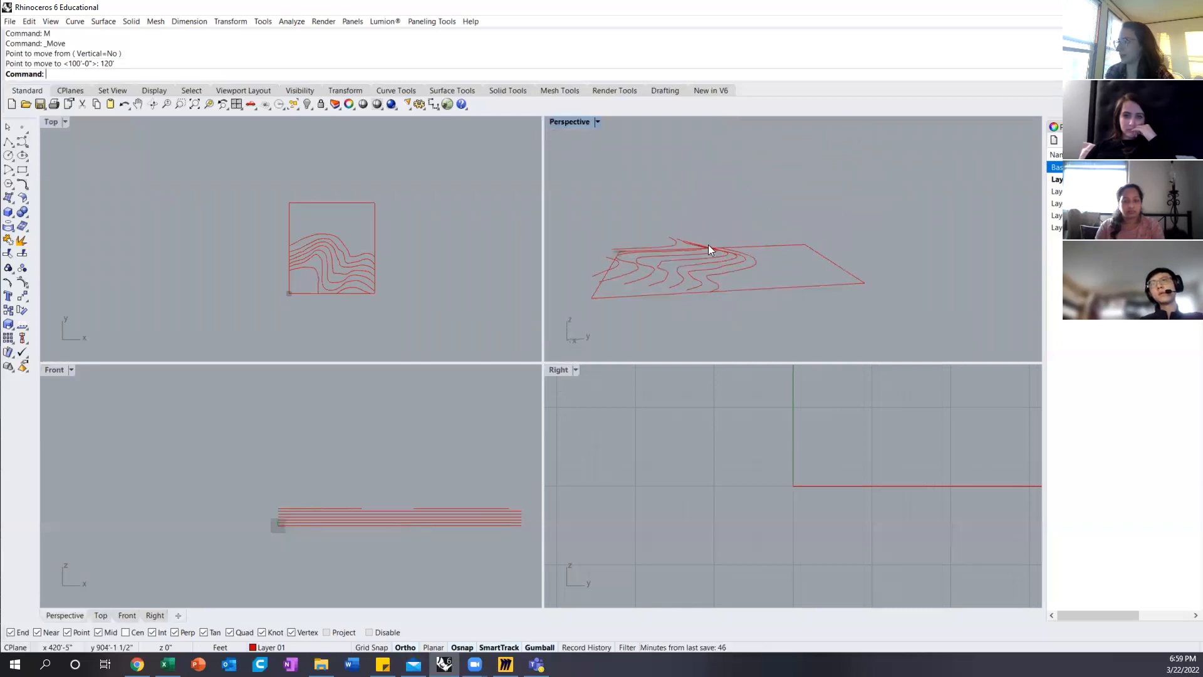
{"action": "double_click", "coordinate": [568, 122]}
{"action": "right_click_drag", "start_coordinate": [461, 343], "coordinate": [492, 360]}
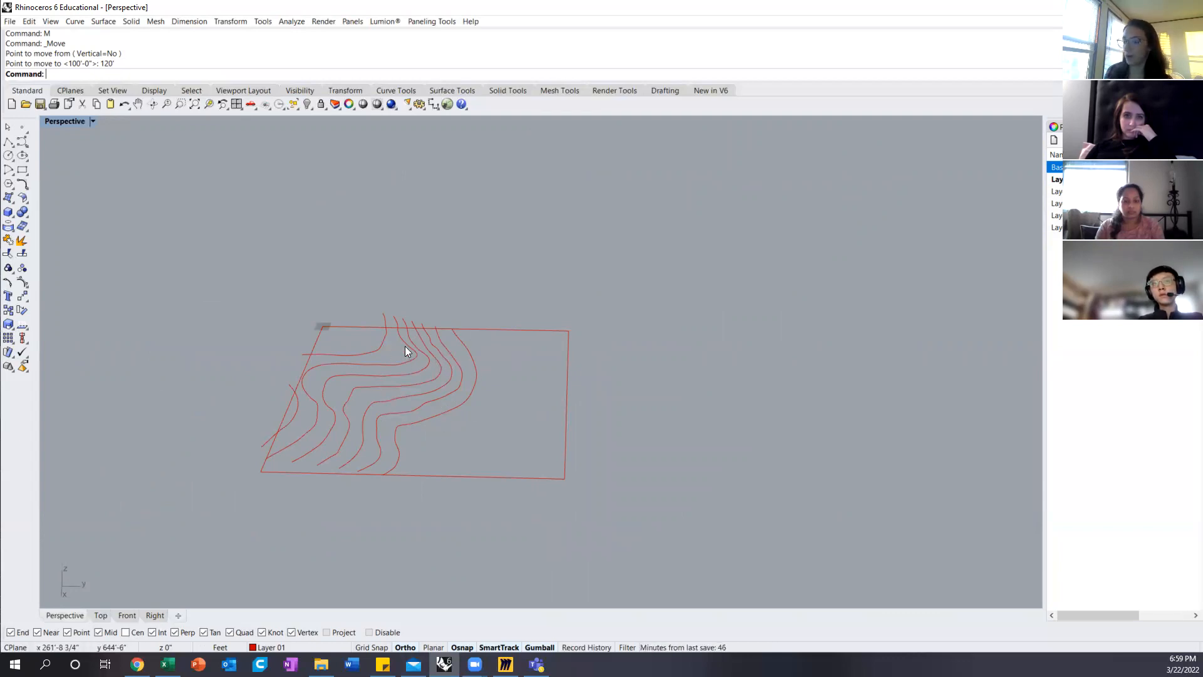
{"action": "right_click_drag", "start_coordinate": [442, 437], "coordinate": [544, 360]}
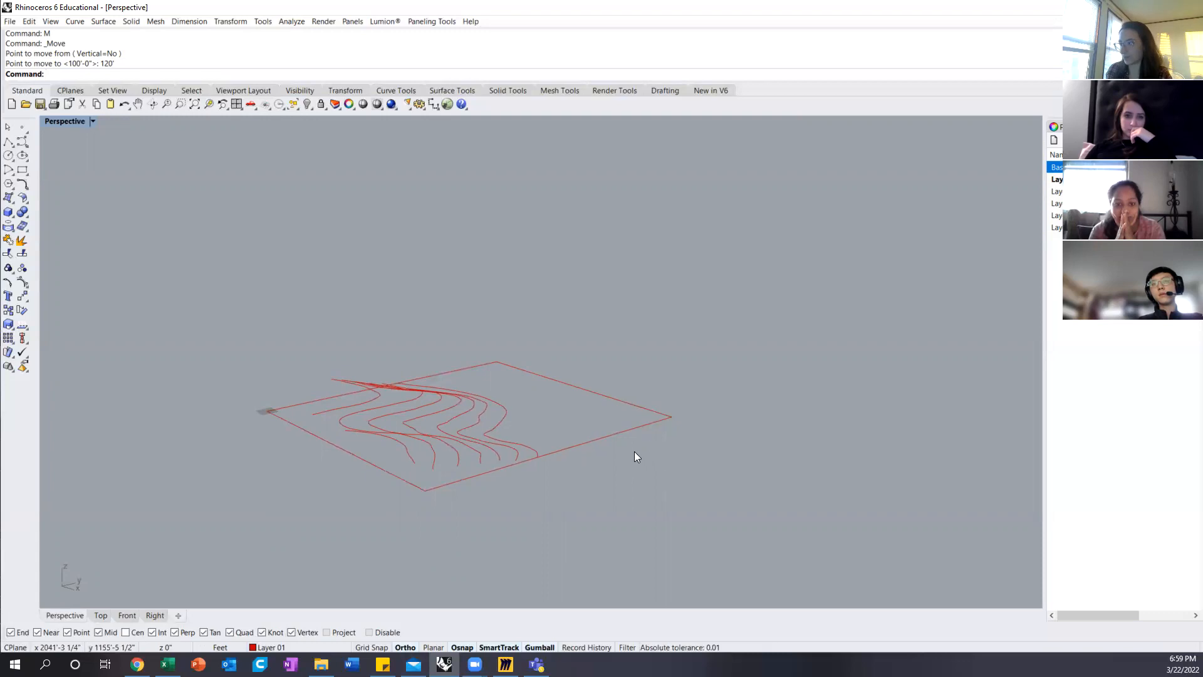
Step: Examine how the contours' raised endpoints sit above the flat square site boundary
{"action": "left_click", "coordinate": [595, 445]}
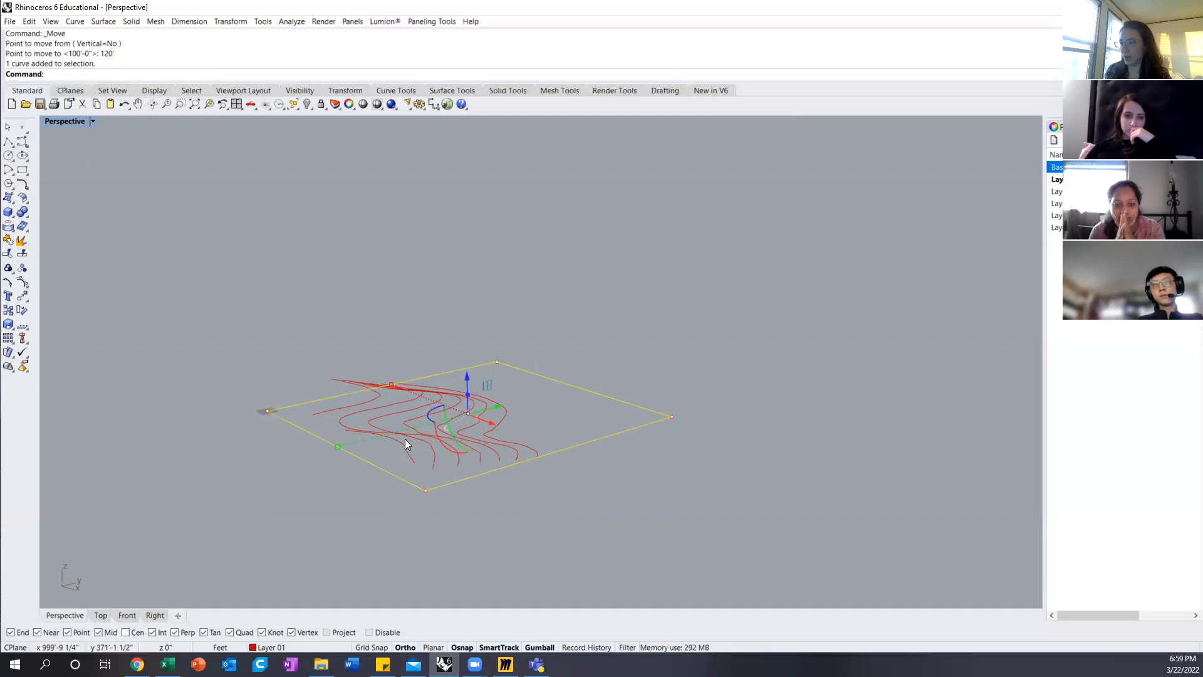
{"action": "left_click", "coordinate": [557, 438]}
{"action": "right_click_drag", "start_coordinate": [579, 431], "coordinate": [479, 502]}
{"action": "left_click", "coordinate": [454, 517]}
{"action": "left_click", "coordinate": [430, 516]}
{"action": "left_click", "coordinate": [411, 521]}
{"action": "left_click", "coordinate": [529, 526]}
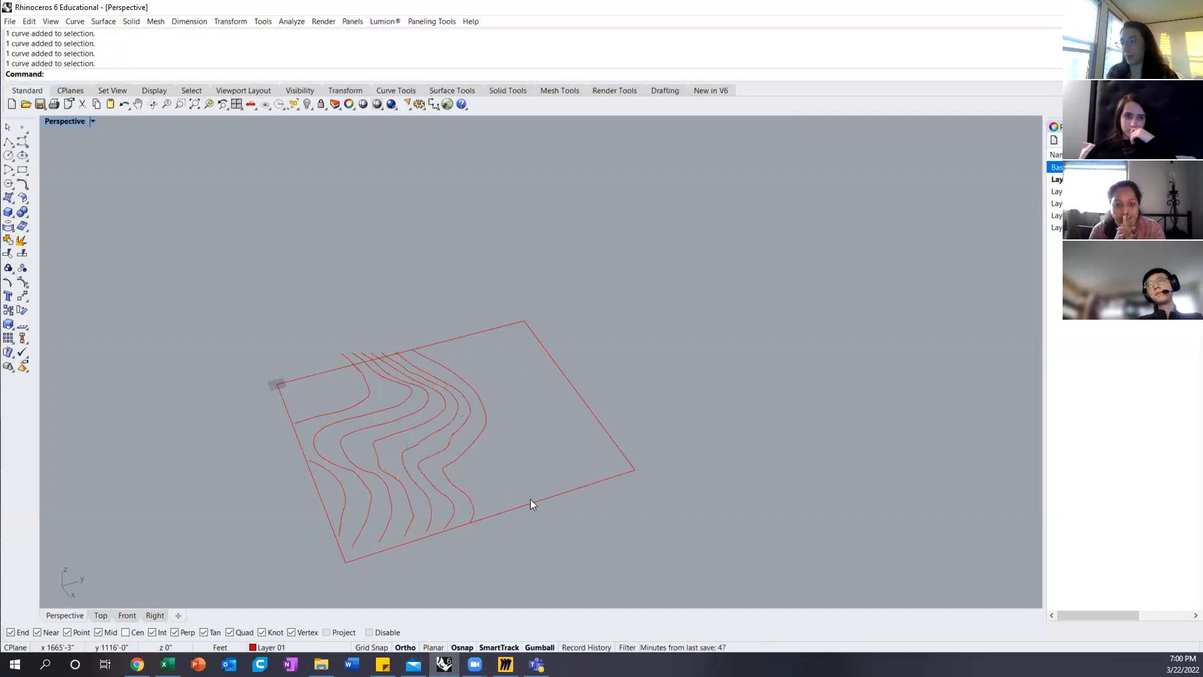
{"action": "right_click_drag", "start_coordinate": [483, 480], "coordinate": [559, 471]}
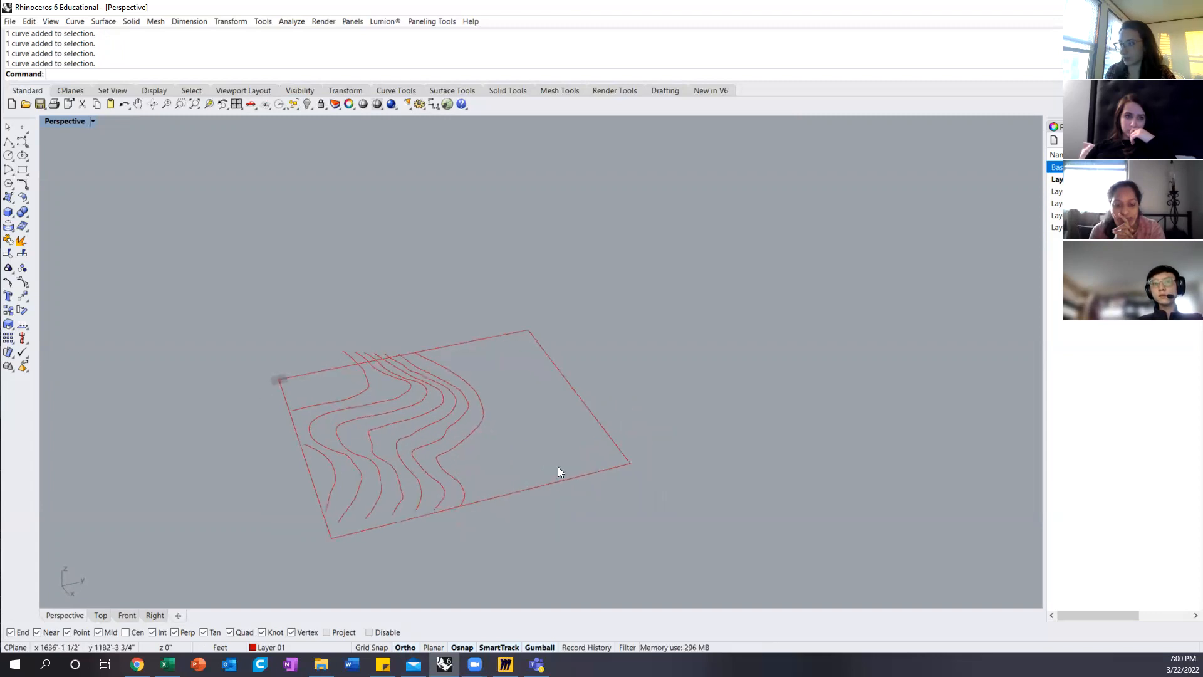
Step: Start a new boundary polyline at the lowest contour's west end and run it through the two northern site corners
{"action": "left_click", "coordinate": [9, 143]}
{"action": "left_click", "coordinate": [415, 349]}
{"action": "left_click", "coordinate": [528, 330]}
{"action": "left_click", "coordinate": [627, 462]}
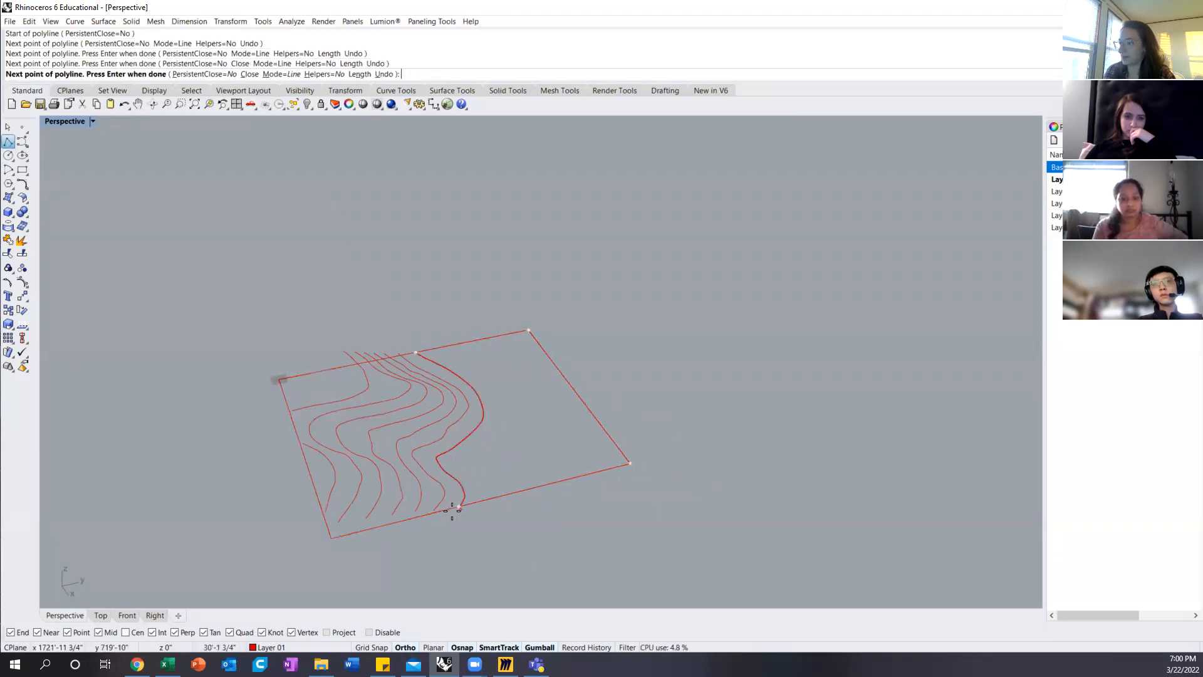
Step: Continue the polyline up the east edge by snapping to each successive contour endpoint, up to the 100-foot contour
{"action": "right_click_drag", "start_coordinate": [452, 508], "coordinate": [453, 466]}
{"action": "left_click", "coordinate": [453, 467]}
{"action": "left_click", "coordinate": [433, 466]}
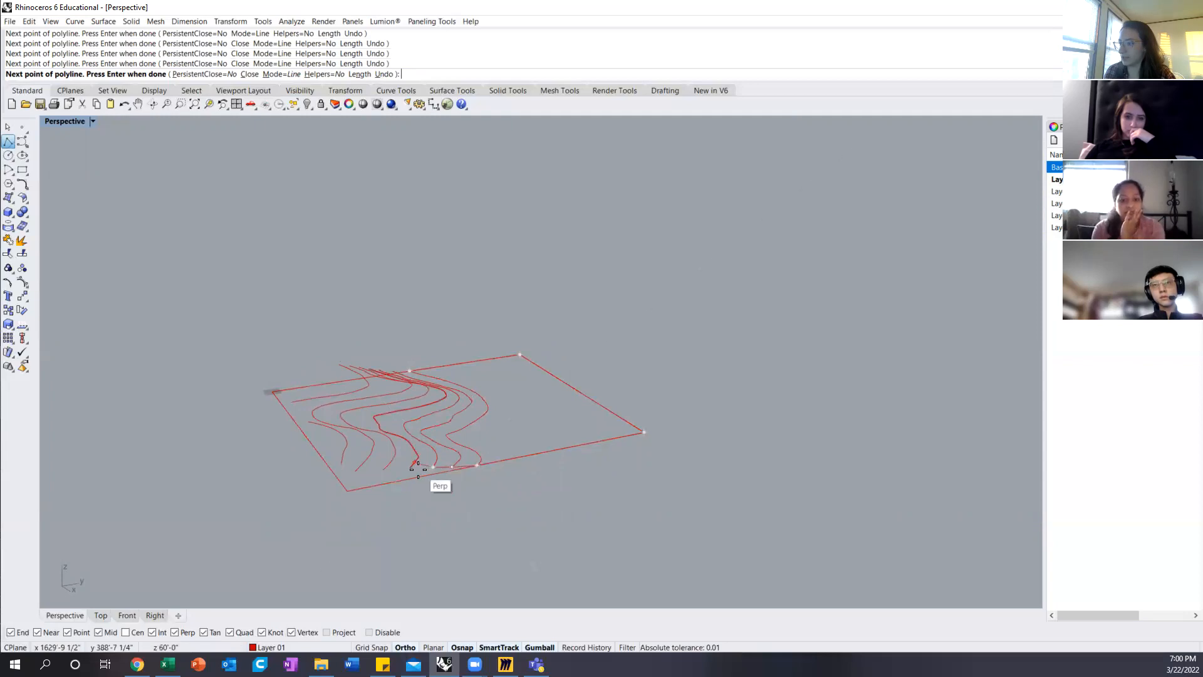
{"action": "left_click", "coordinate": [412, 468]}
{"action": "left_click", "coordinate": [384, 468]}
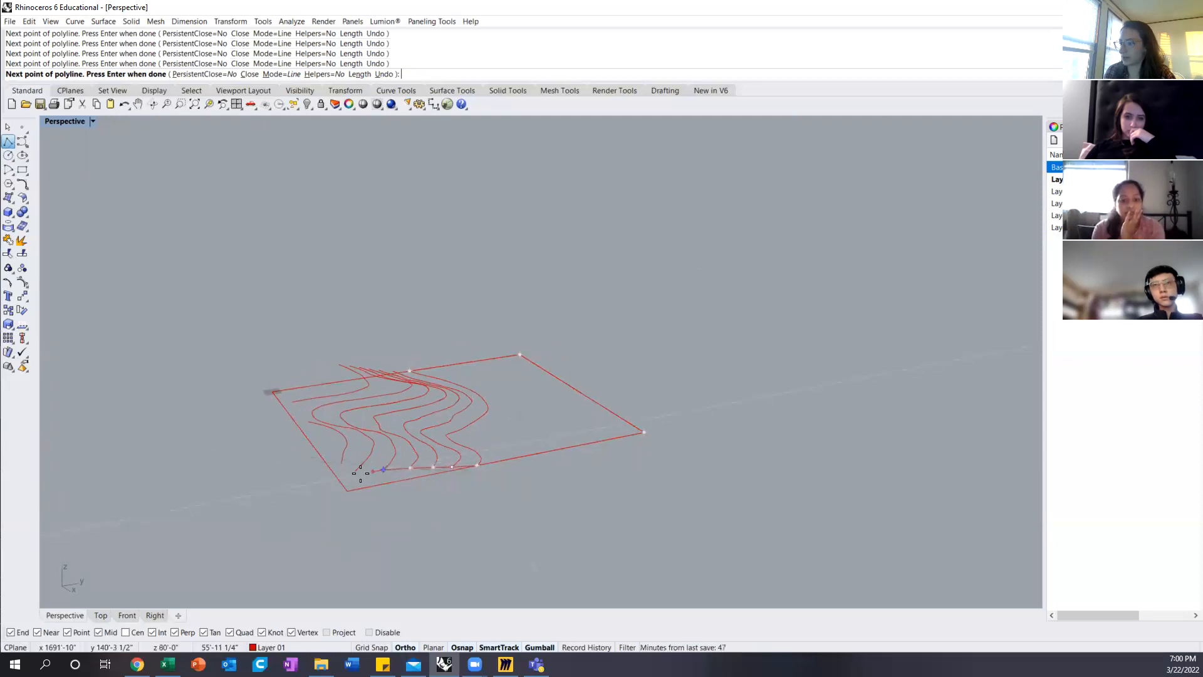
{"action": "left_click", "coordinate": [357, 471]}
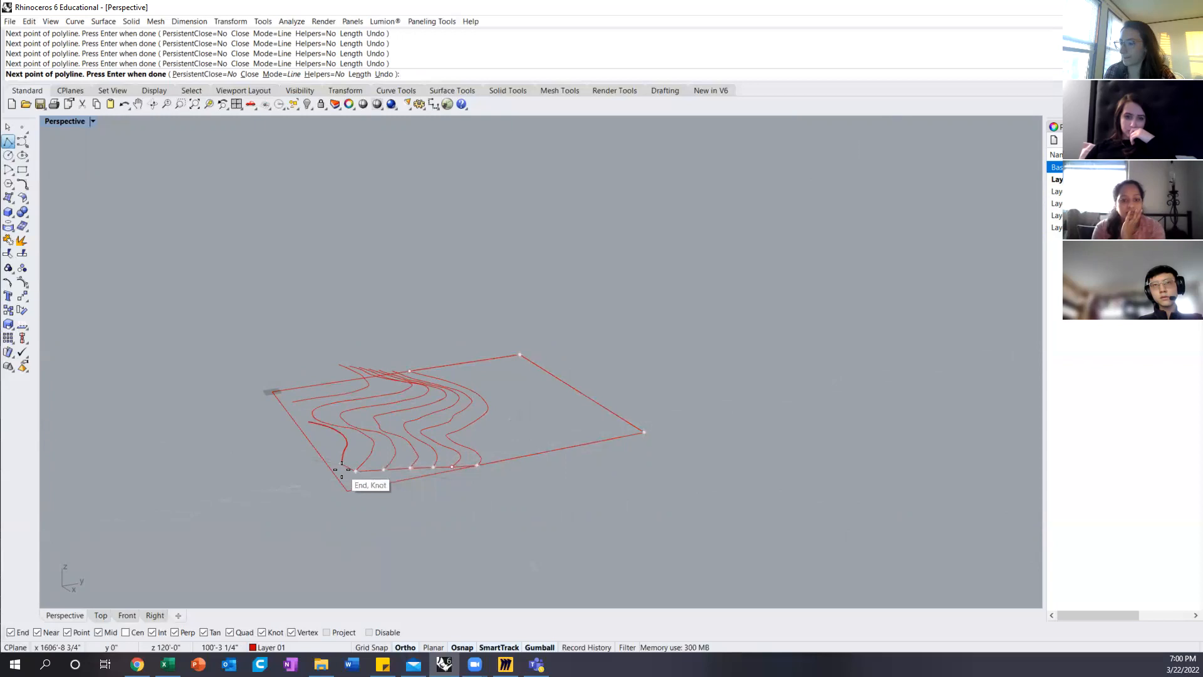
Step: Compare the southeast site corner in the Perspective and Top views to find where the polyline's next point belongs
{"action": "right_click_drag", "start_coordinate": [344, 470], "coordinate": [186, 452]}
{"action": "scroll", "coordinate": [297, 338], "scroll_direction": "up", "scroll_amount": 6}
{"action": "right_click_drag", "start_coordinate": [301, 342], "coordinate": [386, 448]}
{"action": "scroll", "coordinate": [386, 448], "scroll_direction": "down", "scroll_amount": 7}
{"action": "scroll", "coordinate": [279, 326], "scroll_direction": "up", "scroll_amount": 7}
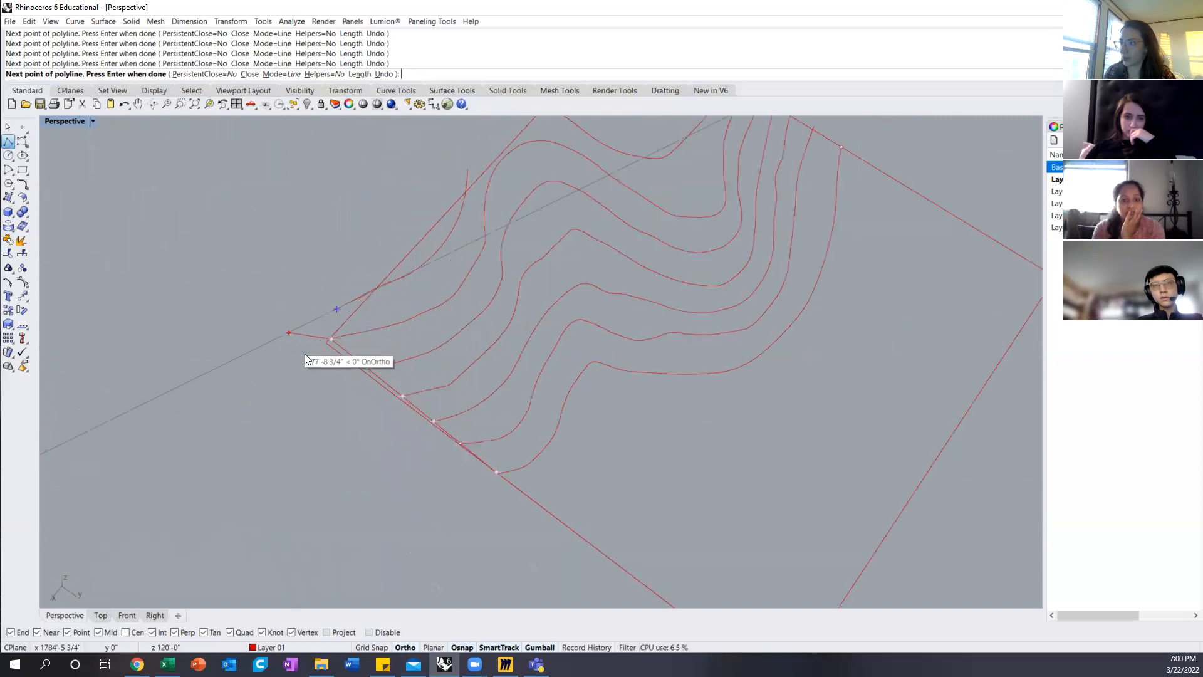
{"action": "right_click_drag", "start_coordinate": [324, 347], "coordinate": [276, 422]}
{"action": "left_click", "coordinate": [101, 615]}
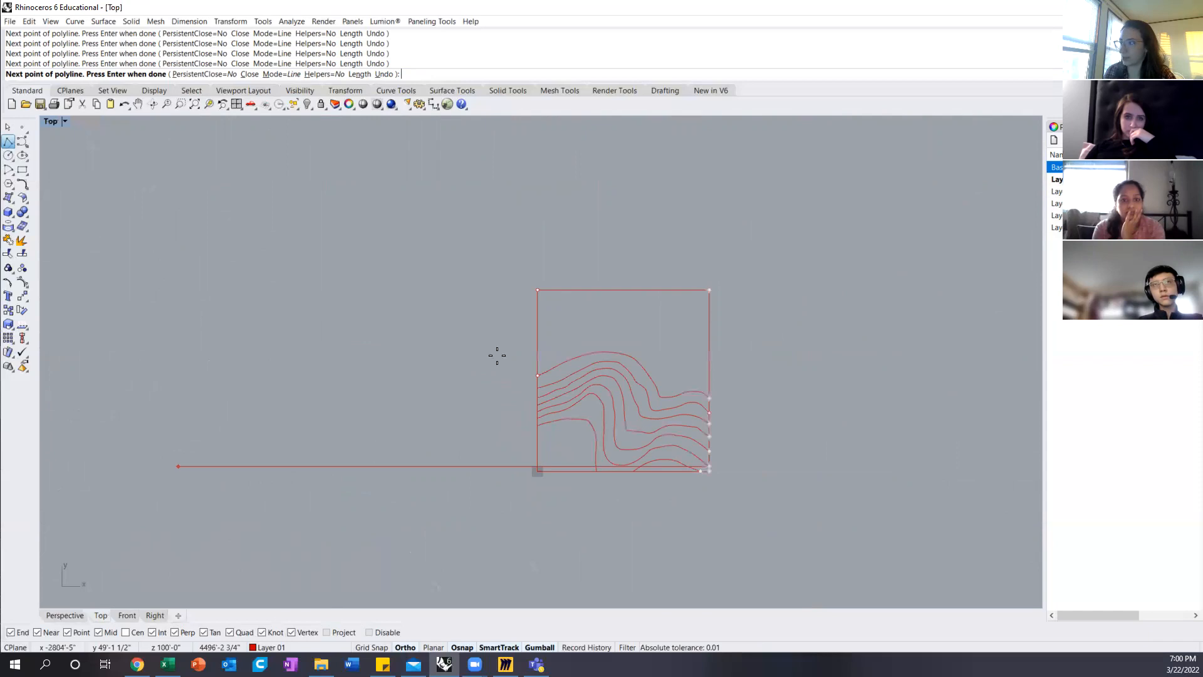
{"action": "scroll", "coordinate": [739, 528], "scroll_direction": "up", "scroll_amount": 3}
{"action": "scroll", "coordinate": [710, 451], "scroll_direction": "up", "scroll_amount": 3}
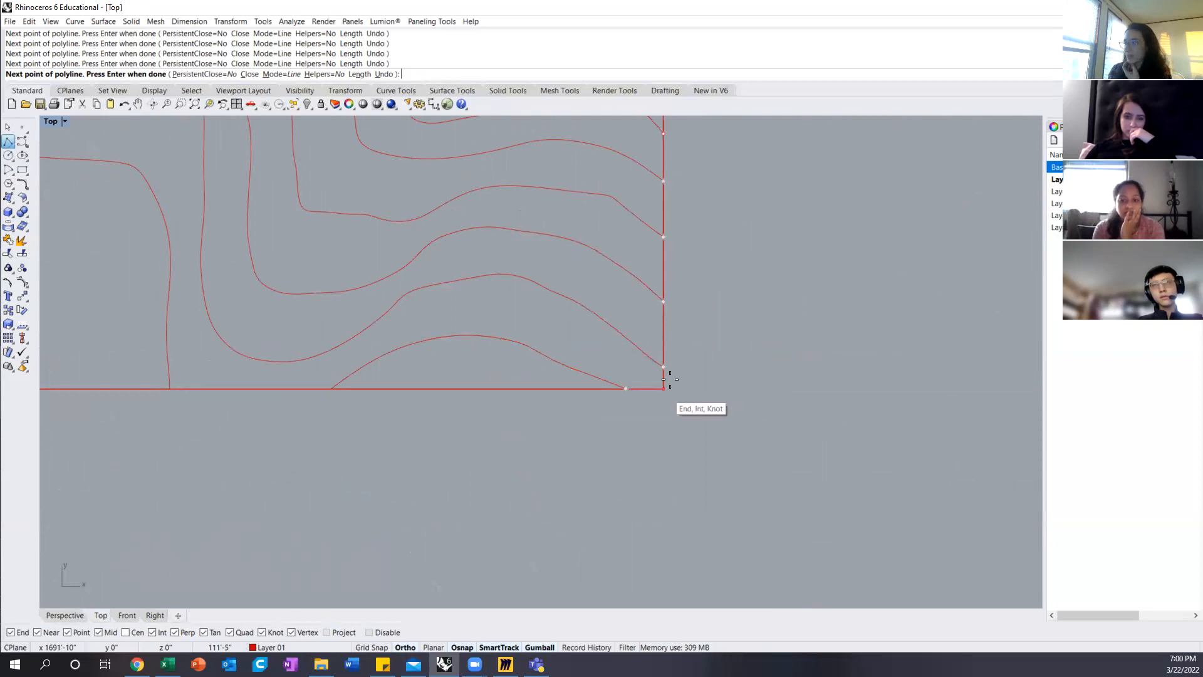
{"action": "left_click", "coordinate": [71, 616]}
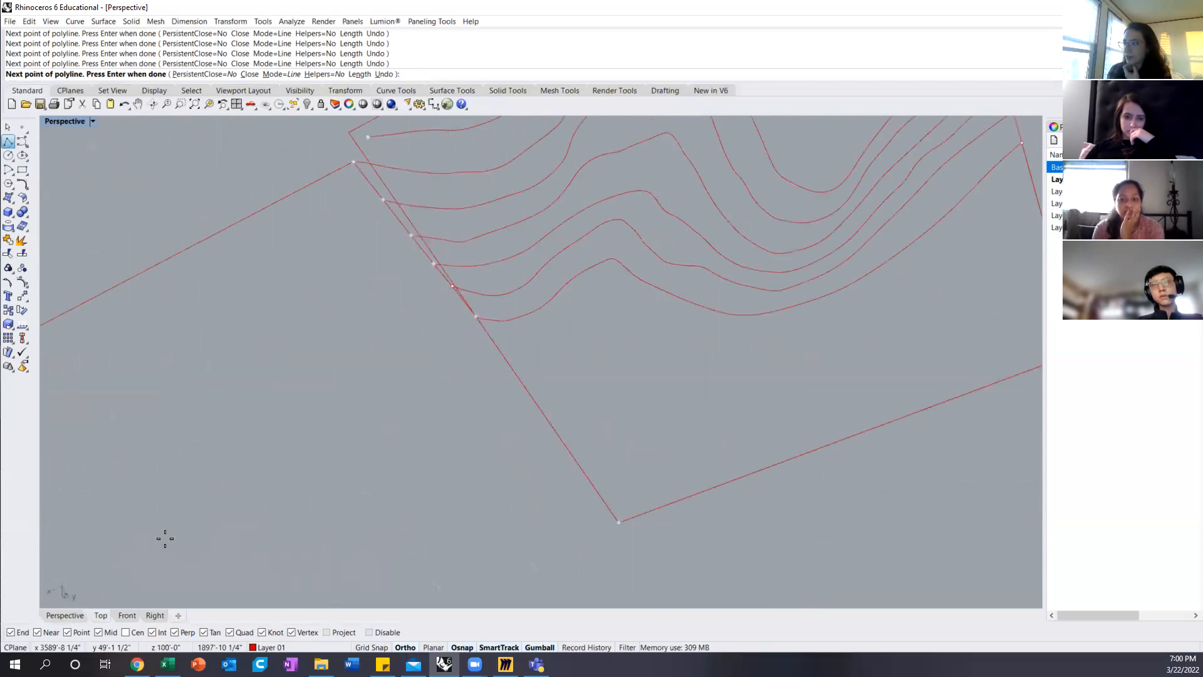
Step: Place the polyline's southeast corner point at the 120-foot level, aligned with the southeast contour's endpoint
{"action": "scroll", "coordinate": [385, 393], "scroll_direction": "down", "scroll_amount": 3}
{"action": "mouse_move", "coordinate": [385, 392]}
{"action": "right_mouse_down"}
{"action": "mouse_move", "coordinate": [389, 348]}
{"action": "mouse_move", "coordinate": [376, 403]}
{"action": "mouse_move", "coordinate": [429, 325]}
{"action": "mouse_move", "coordinate": [438, 266]}
{"action": "mouse_move", "coordinate": [415, 322]}
{"action": "right_mouse_up"}
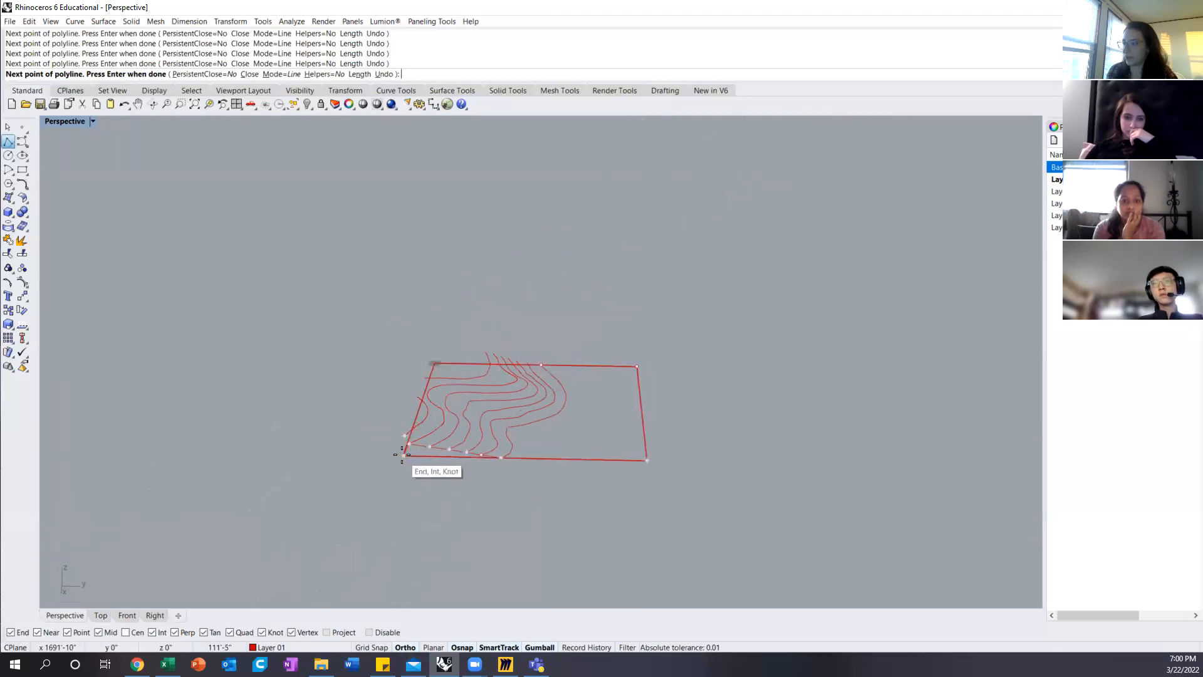
{"action": "scroll", "coordinate": [401, 450], "scroll_direction": "up", "scroll_amount": 3}
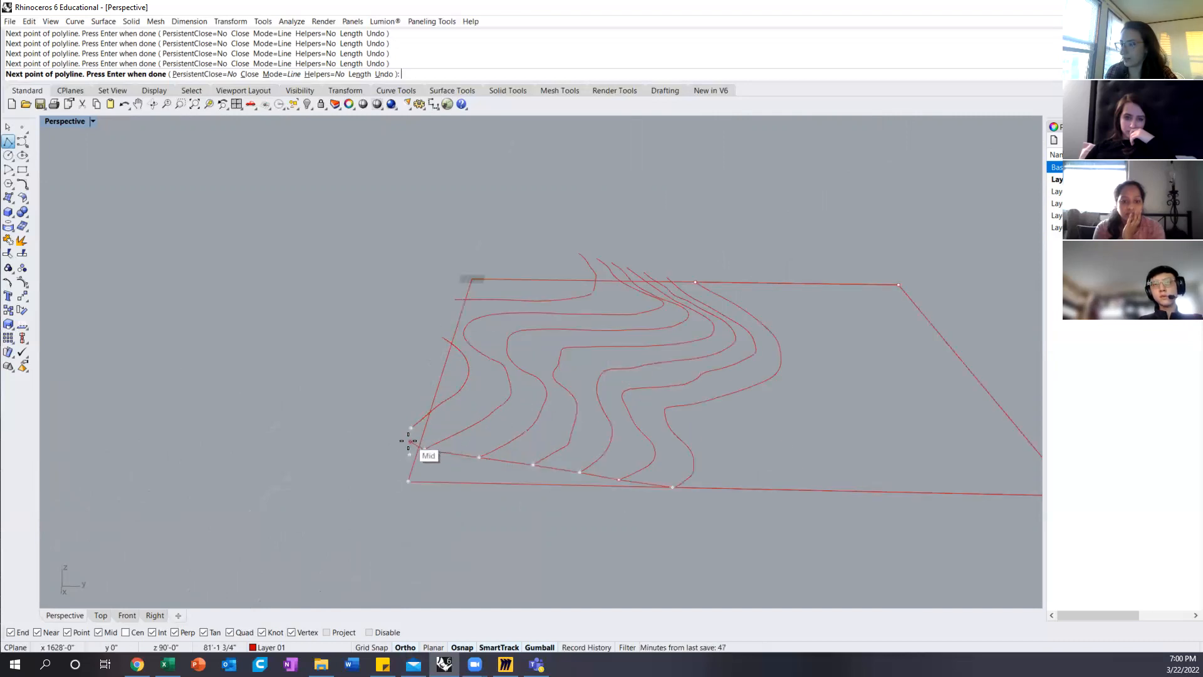
{"action": "right_click_drag", "start_coordinate": [410, 453], "coordinate": [309, 424]}
{"action": "scroll", "coordinate": [304, 407], "scroll_direction": "up", "scroll_amount": 5}
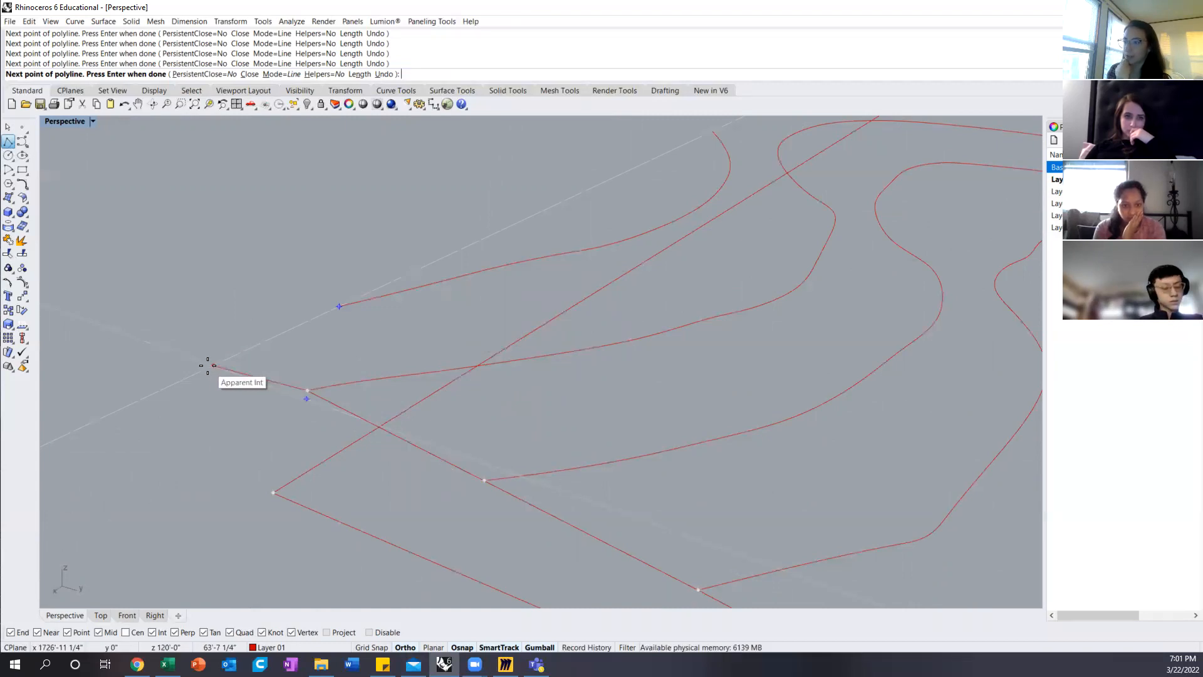
{"action": "left_click", "coordinate": [207, 365]}
Step: Continue the polyline along the south edge through the 120-foot contours' endpoints to the southwest corner at the 120-foot level
{"action": "scroll", "coordinate": [275, 308], "scroll_direction": "down", "scroll_amount": 8}
{"action": "right_click_drag", "start_coordinate": [275, 309], "coordinate": [266, 332]}
{"action": "left_click", "coordinate": [277, 369]}
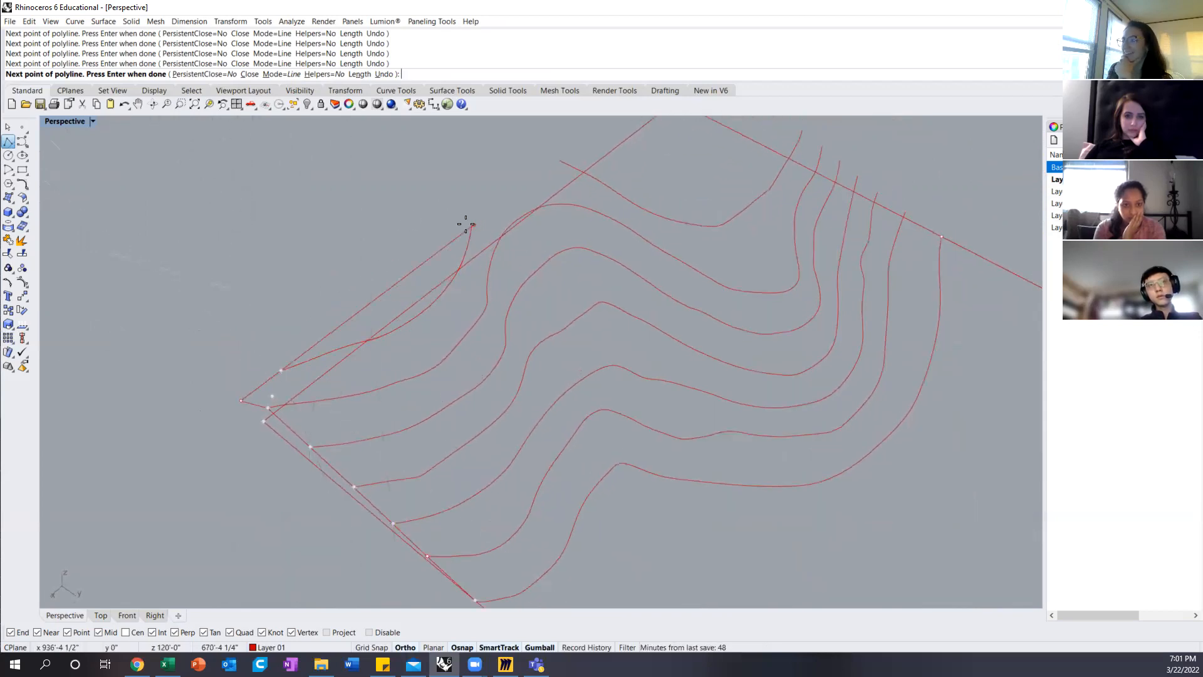
{"action": "right_click_drag", "start_coordinate": [488, 201], "coordinate": [356, 352]}
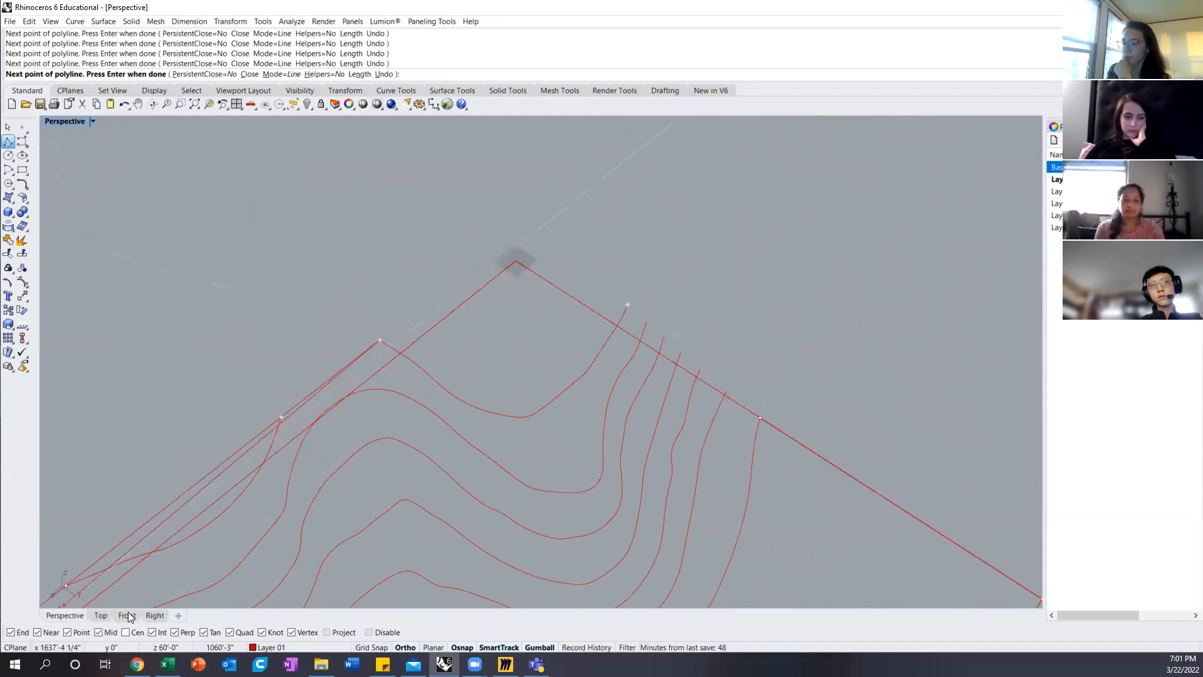
{"action": "left_click", "coordinate": [151, 615]}
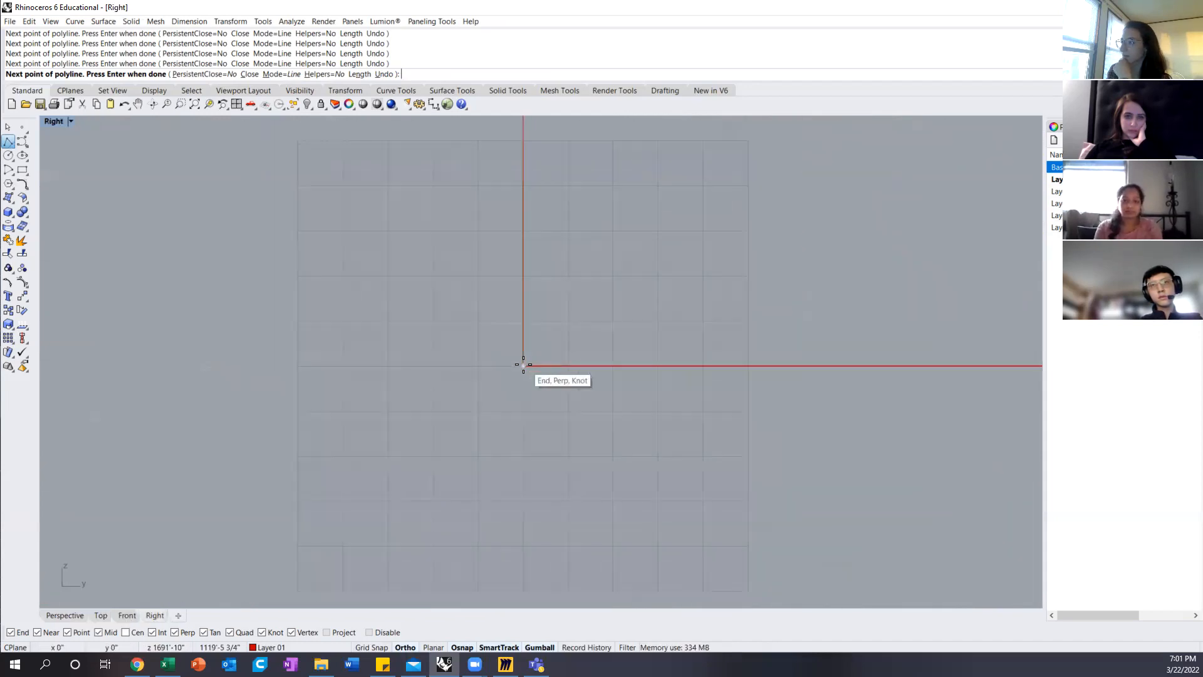
{"action": "scroll", "coordinate": [470, 402], "scroll_direction": "down", "scroll_amount": 5}
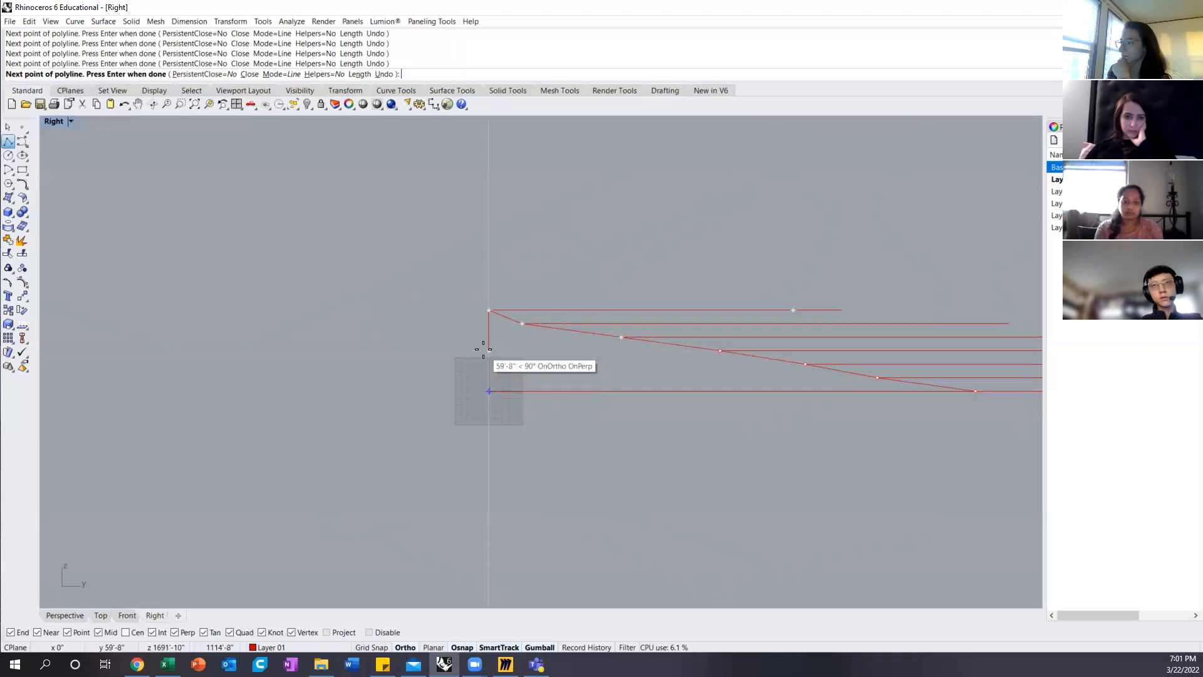
{"action": "double_click", "coordinate": [55, 123]}
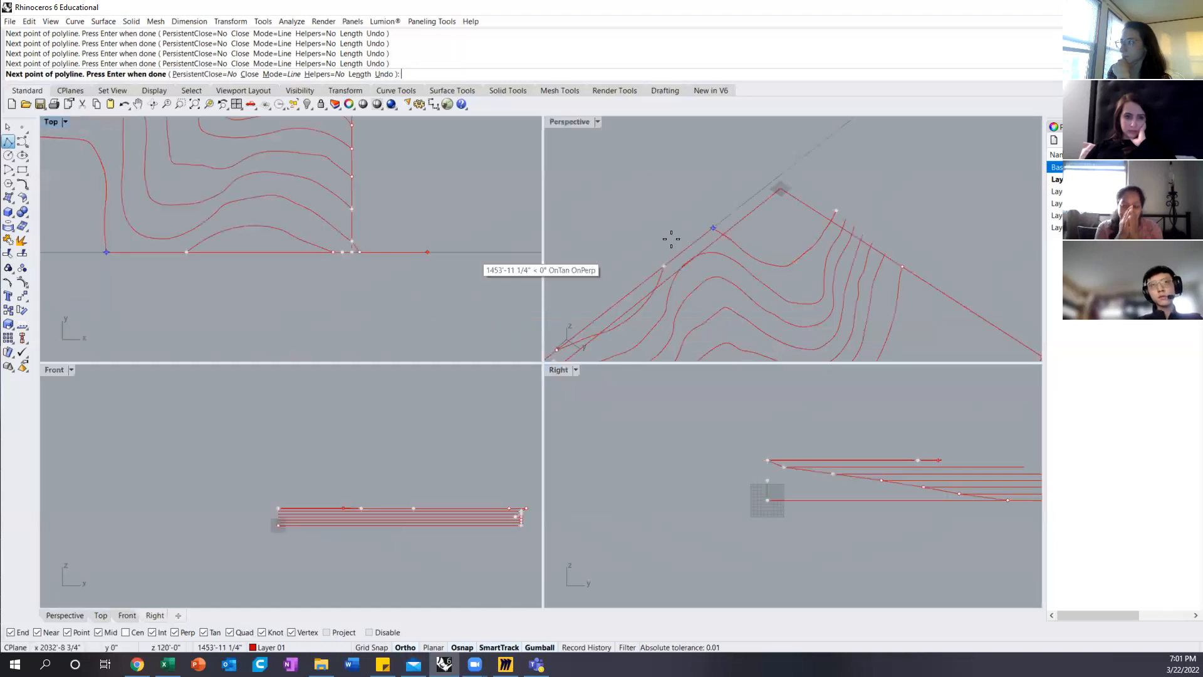
{"action": "left_click", "coordinate": [779, 176]}
Step: Run the polyline down the west edge through each contour endpoint and finish it at its starting point
{"action": "right_click_drag", "start_coordinate": [835, 204], "coordinate": [595, 204]}
{"action": "scroll", "coordinate": [761, 292], "scroll_direction": "up", "scroll_amount": 3}
{"action": "left_click", "coordinate": [756, 270]}
{"action": "left_click", "coordinate": [737, 274]}
{"action": "left_click", "coordinate": [718, 278]}
{"action": "left_click", "coordinate": [697, 283]}
{"action": "left_click", "coordinate": [670, 285]}
{"action": "left_click", "coordinate": [636, 290]}
{"action": "key", "text": "Return"}
Step: Delete the original flat square site boundary
{"action": "right_click_drag", "start_coordinate": [637, 289], "coordinate": [783, 310]}
{"action": "left_click", "coordinate": [783, 309]}
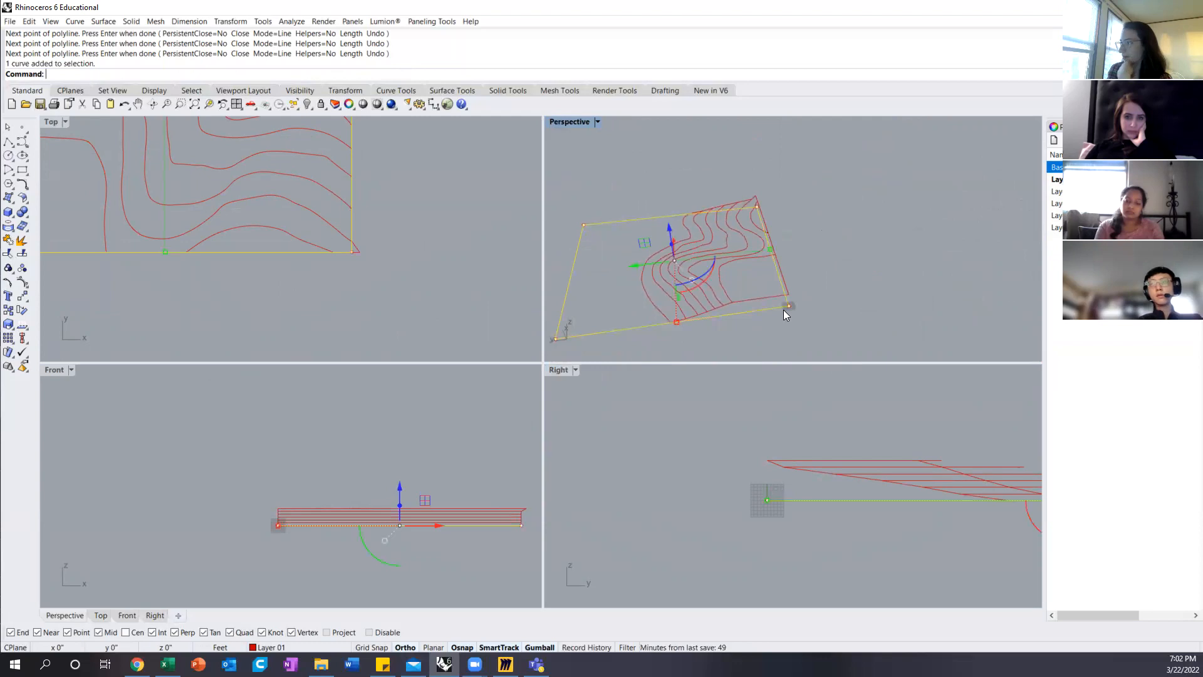
{"action": "key", "text": "Delete"}
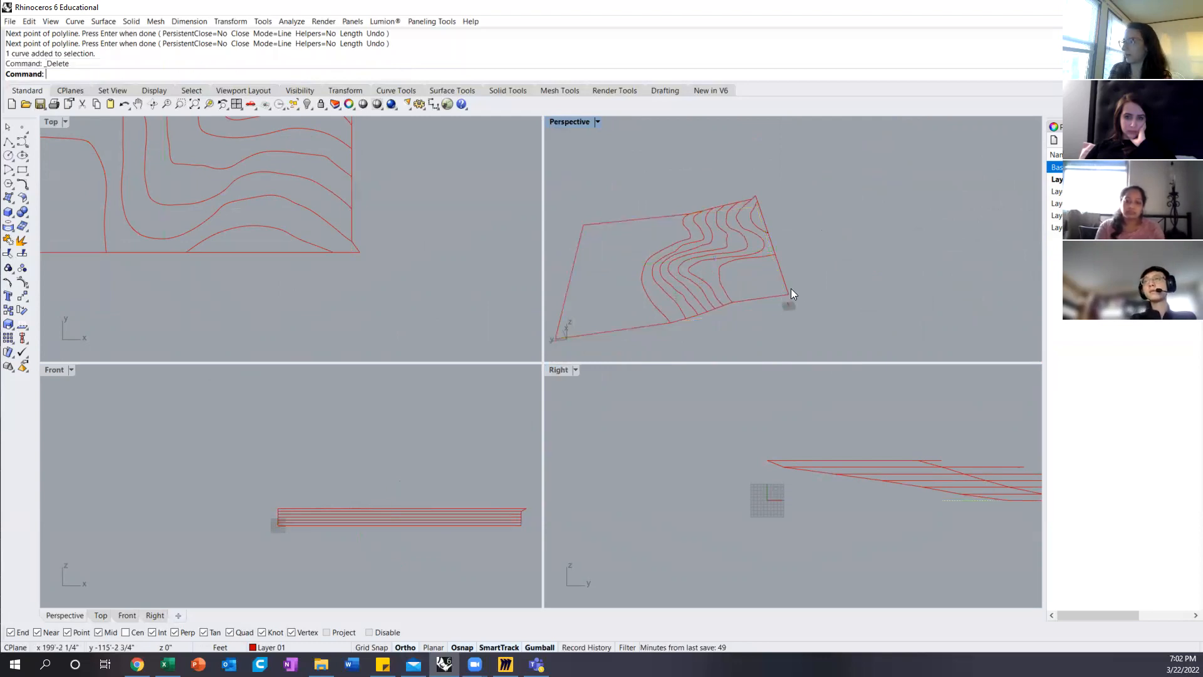
Step: Move the sloped boundary's southeast corner point along the south edge to its apparent intersection with the east edge
{"action": "left_click", "coordinate": [783, 301]}
{"action": "right_click_drag", "start_coordinate": [783, 301], "coordinate": [870, 244]}
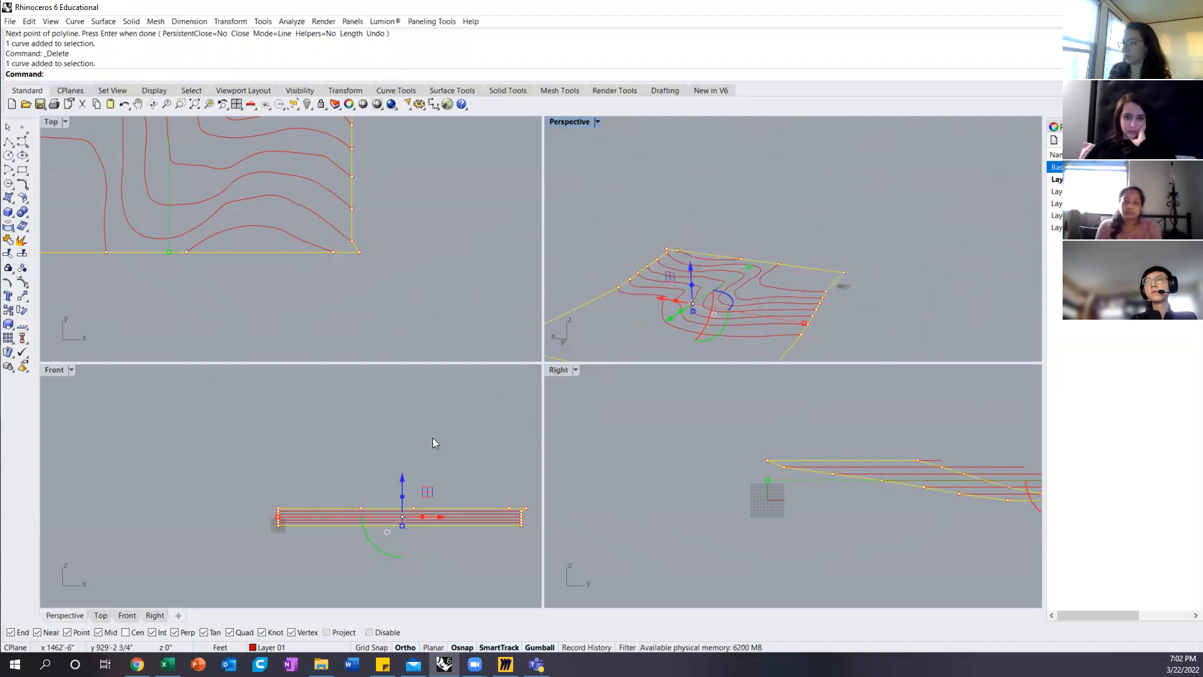
{"action": "left_click", "coordinate": [358, 253]}
{"action": "scroll", "coordinate": [354, 238], "scroll_direction": "up", "scroll_amount": 5}
{"action": "type", "text": "M"}
{"action": "key", "text": "Return"}
{"action": "left_click", "coordinate": [391, 293]}
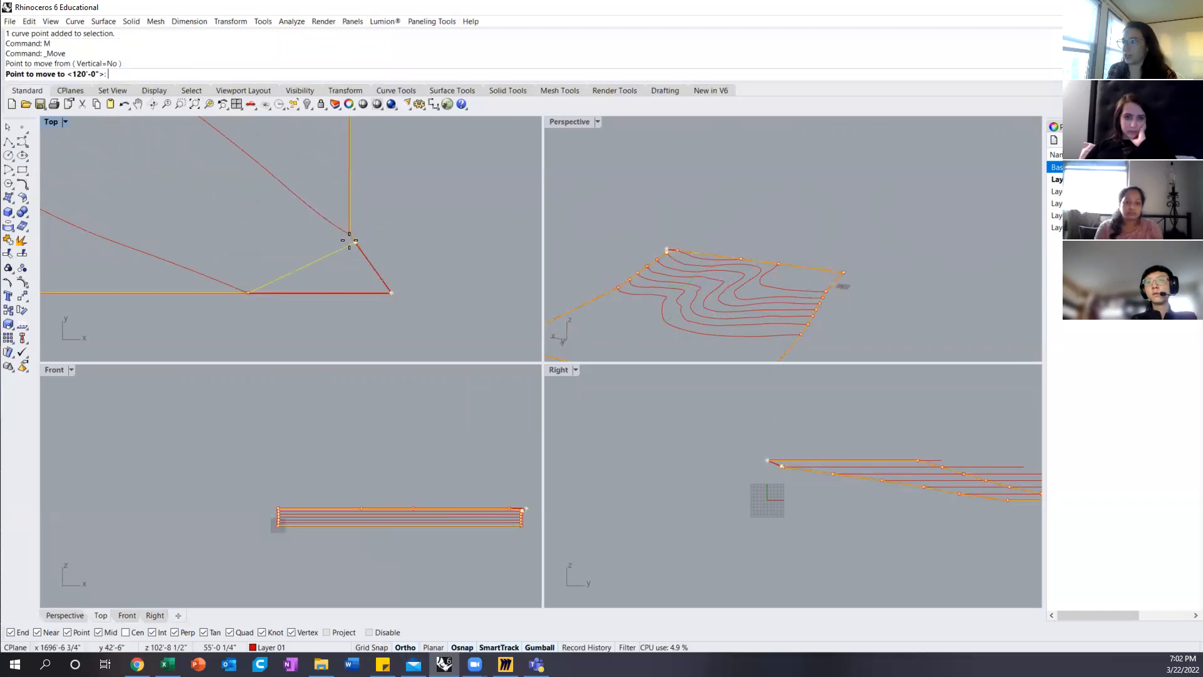
{"action": "left_click", "coordinate": [347, 292]}
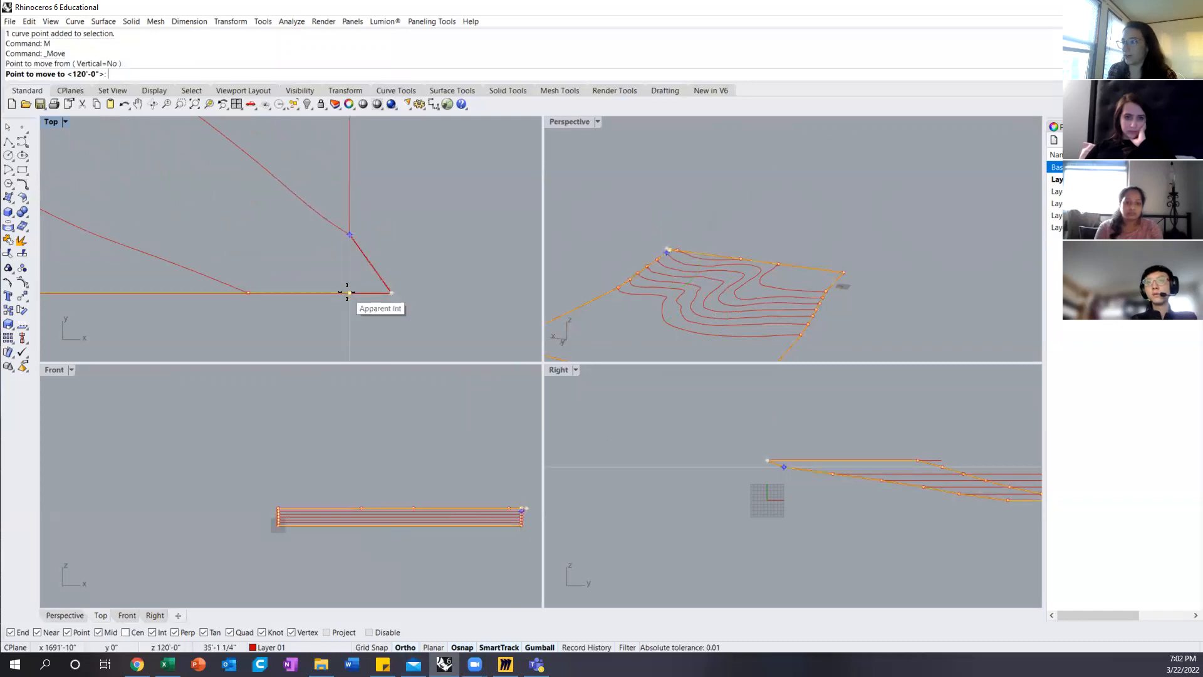
{"action": "key", "text": "Escape"}
Step: In a maximized Perspective view, preview a Patch surface through all contours and the boundary with 40 U and 40 V spans
{"action": "right_click_drag", "start_coordinate": [620, 225], "coordinate": [752, 256]}
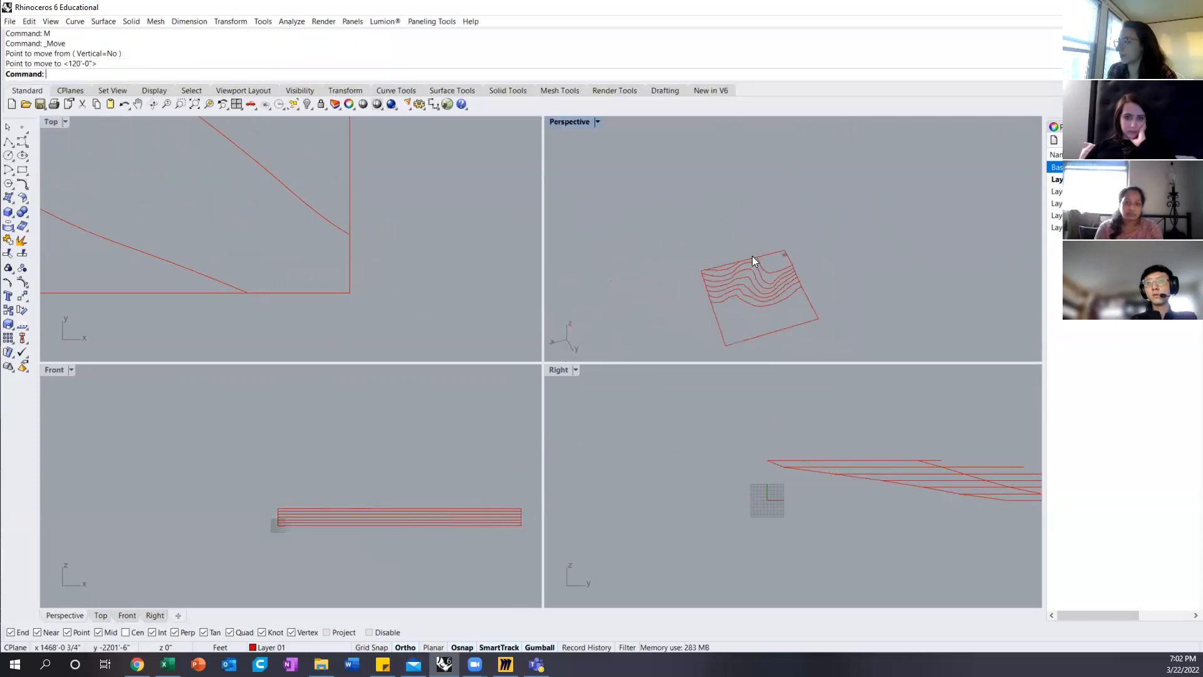
{"action": "double_click", "coordinate": [564, 121]}
{"action": "right_click_drag", "start_coordinate": [590, 461], "coordinate": [662, 297]}
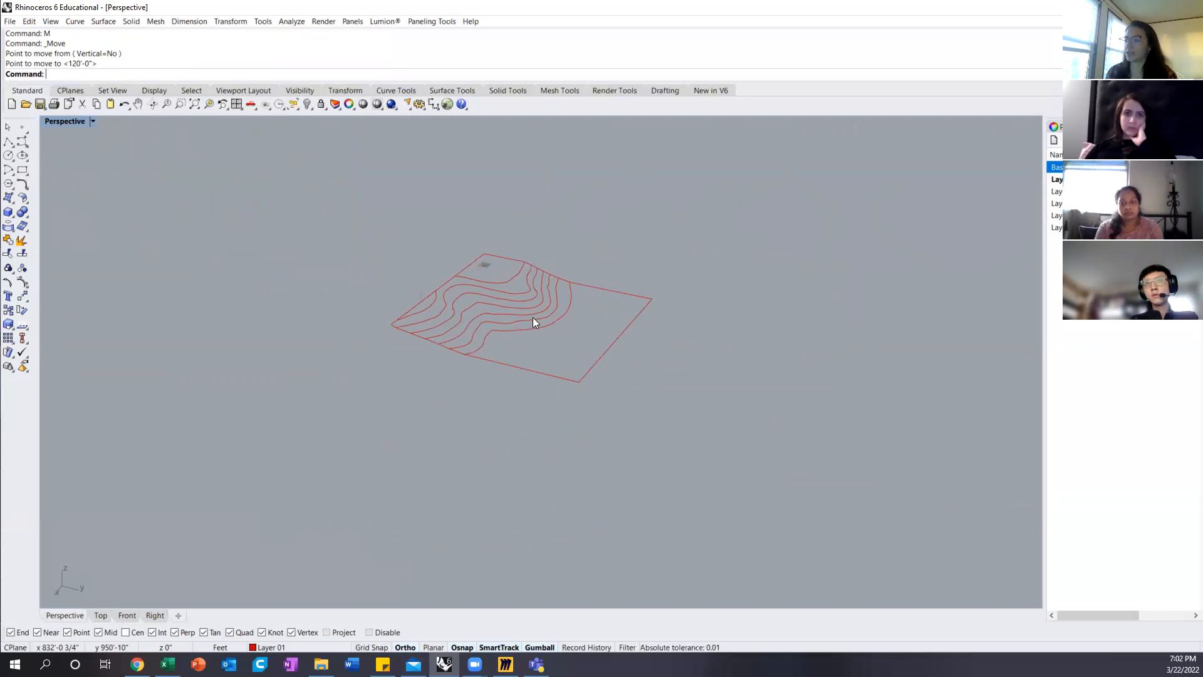
{"action": "scroll", "coordinate": [541, 257], "scroll_direction": "up", "scroll_amount": 3}
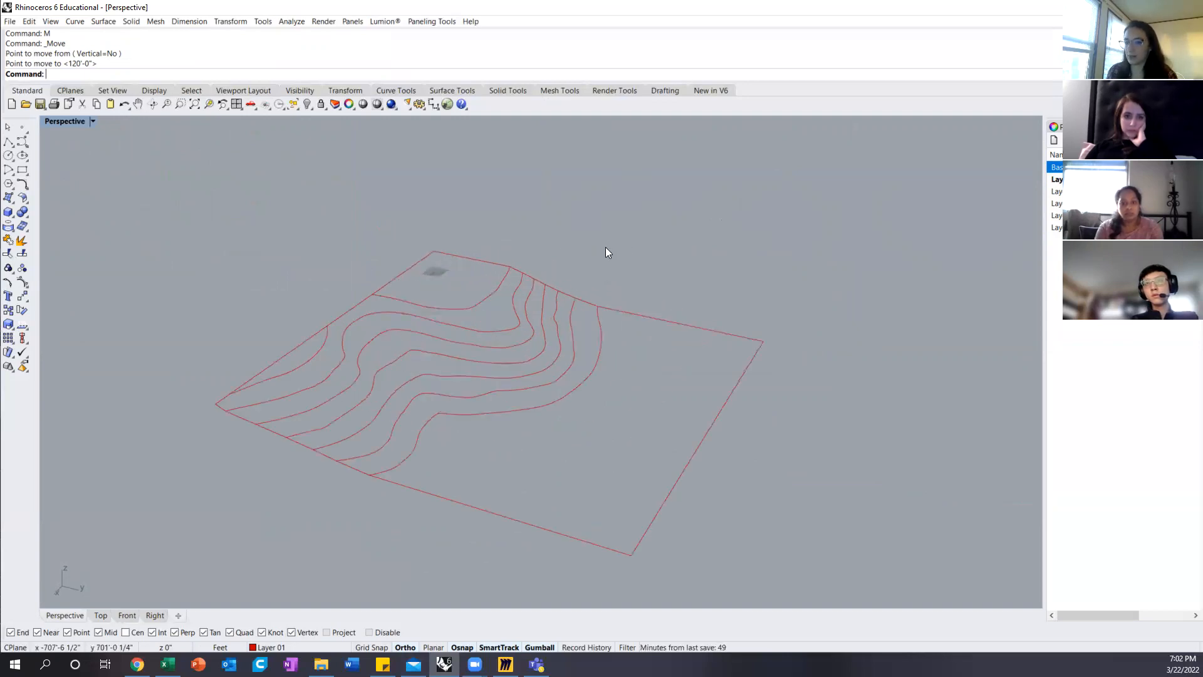
{"action": "left_click_drag", "start_coordinate": [843, 201], "coordinate": [145, 588]}
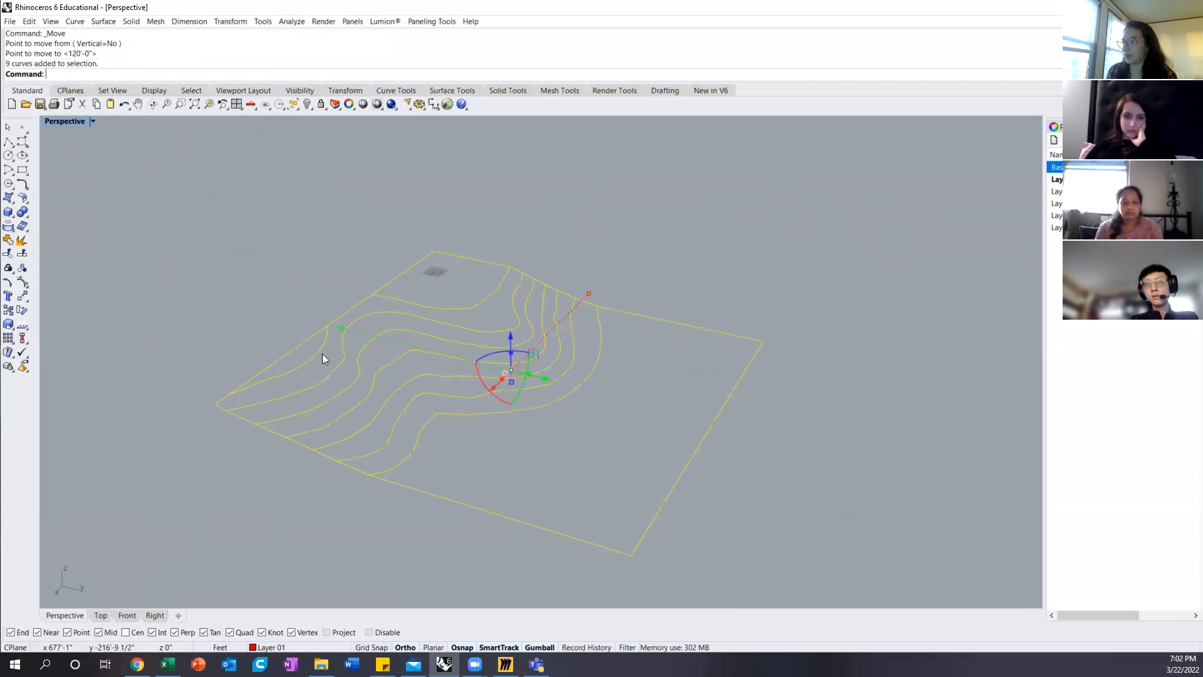
{"action": "right_click_drag", "start_coordinate": [720, 376], "coordinate": [639, 382]}
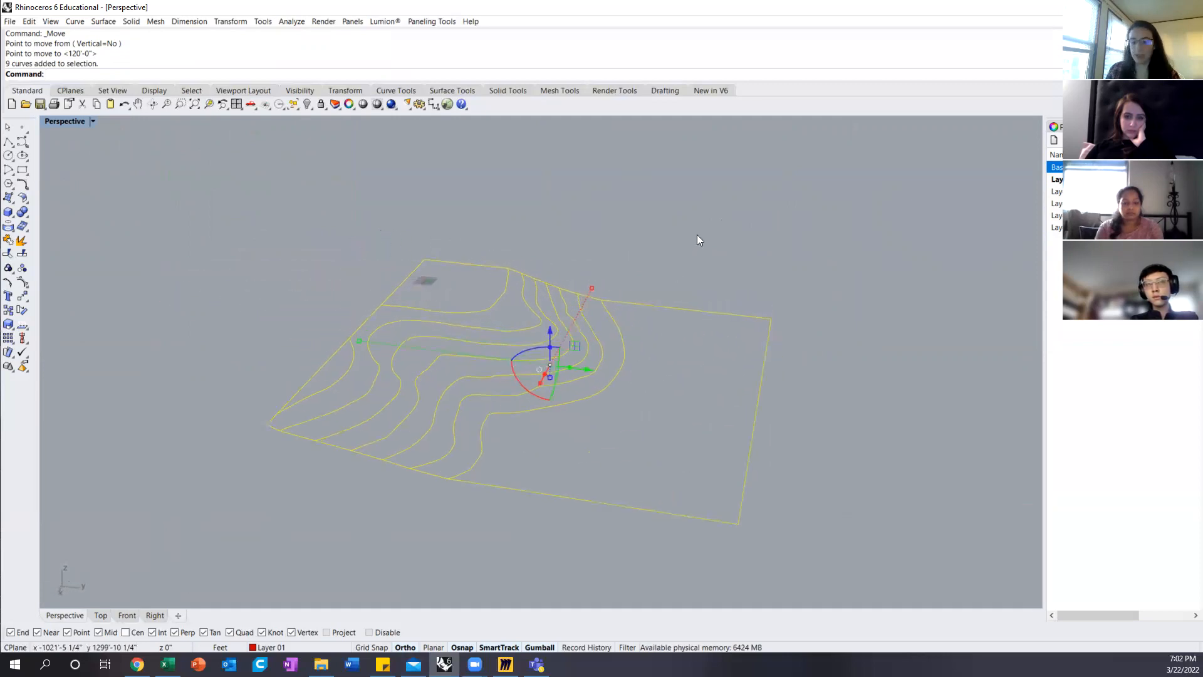
{"action": "key", "text": "Return"}
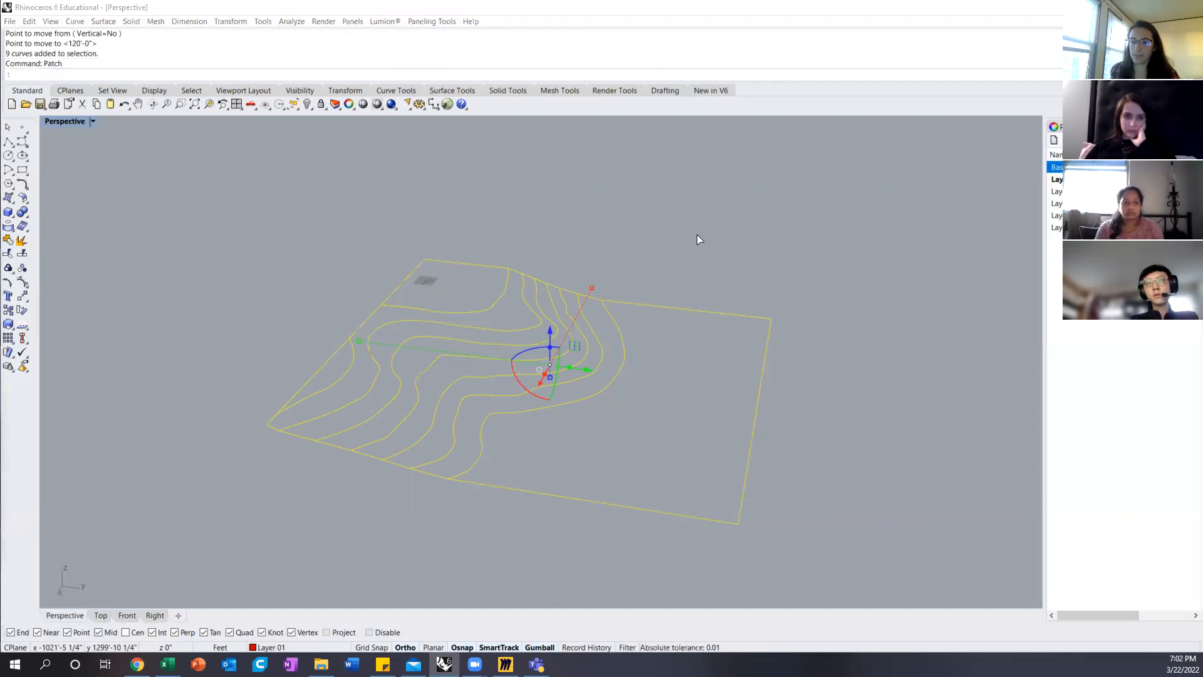
{"action": "left_click_drag", "start_coordinate": [0, 230], "coordinate": [156, 152]}
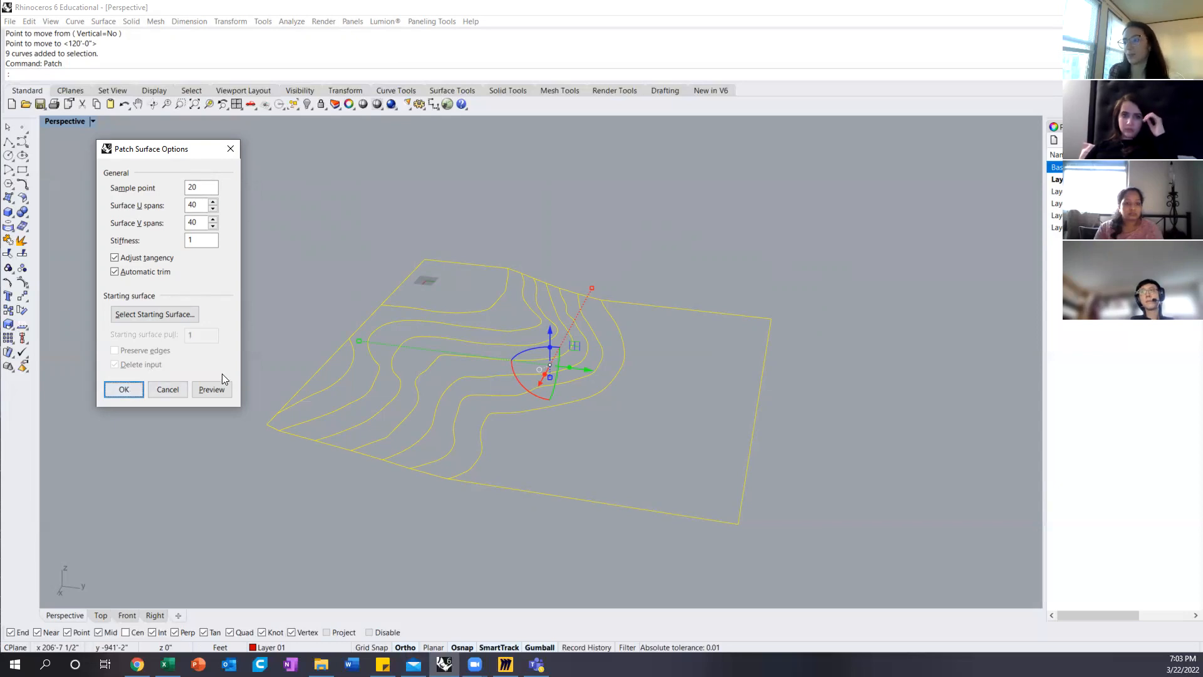
{"action": "left_click", "coordinate": [211, 389]}
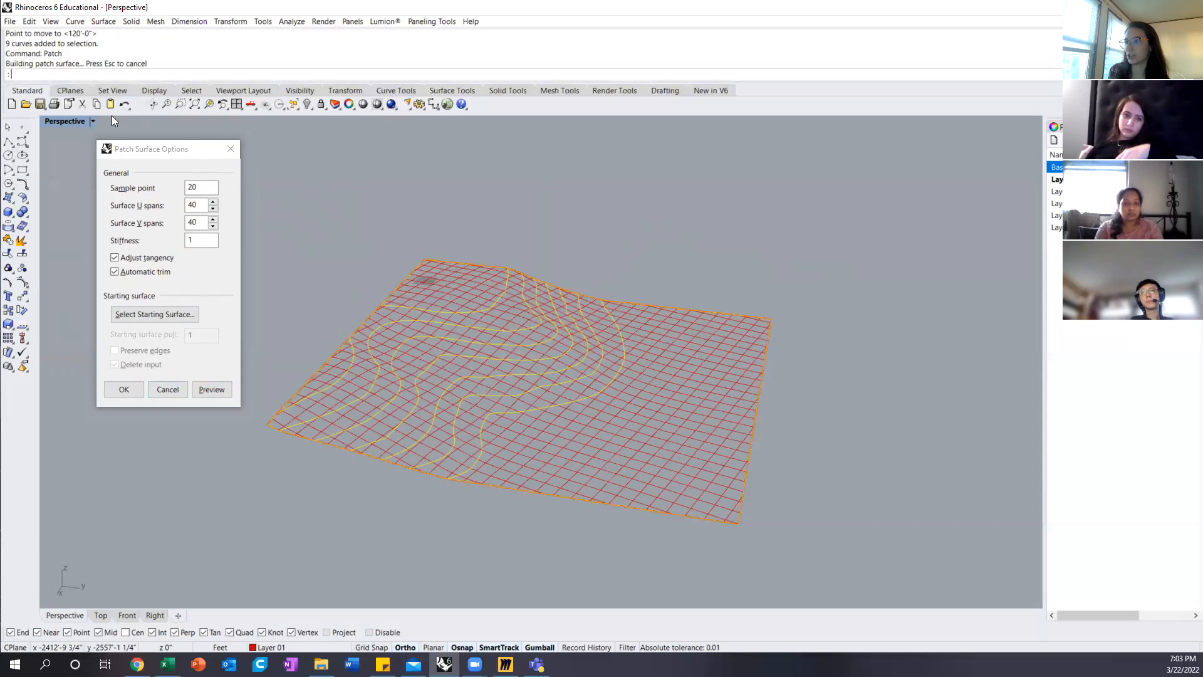
Step: Switch the Perspective view to the Shaded display mode to inspect the patch preview
{"action": "left_click", "coordinate": [92, 121]}
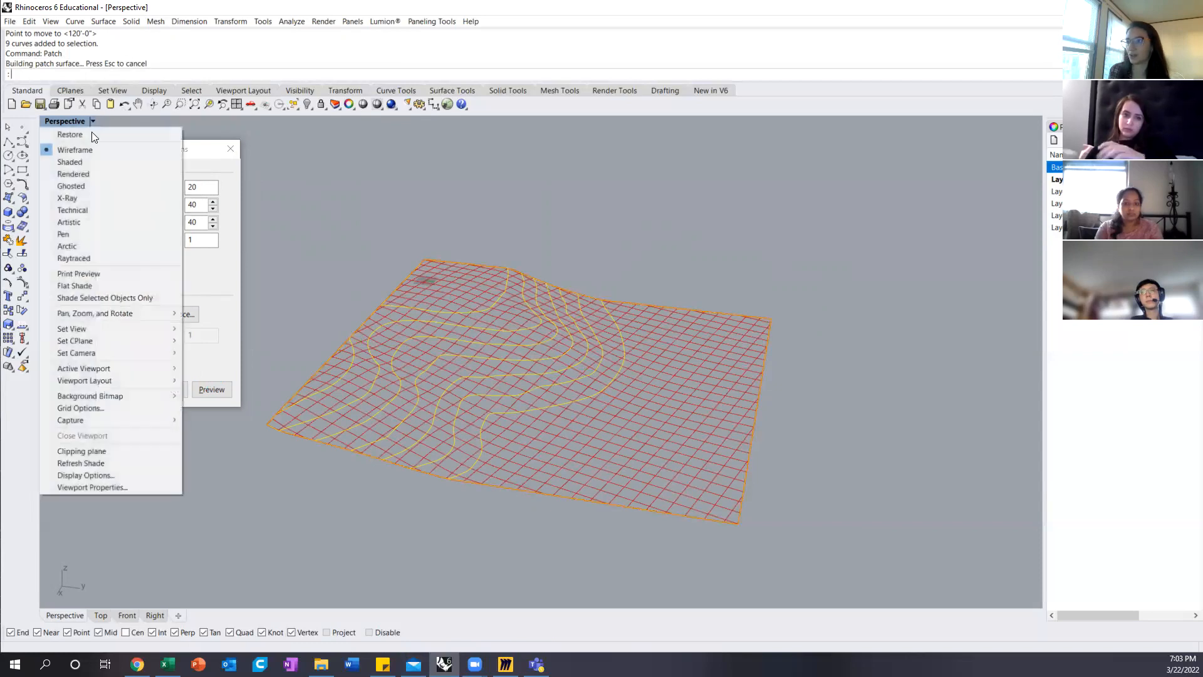
{"action": "left_click", "coordinate": [74, 162]}
{"action": "mouse_move", "coordinate": [509, 360]}
{"action": "right_mouse_down"}
{"action": "mouse_move", "coordinate": [537, 317]}
{"action": "mouse_move", "coordinate": [459, 326]}
{"action": "mouse_move", "coordinate": [491, 285]}
{"action": "mouse_move", "coordinate": [524, 280]}
{"action": "mouse_move", "coordinate": [540, 301]}
{"action": "mouse_move", "coordinate": [523, 303]}
{"action": "mouse_move", "coordinate": [537, 288]}
{"action": "mouse_move", "coordinate": [517, 291]}
{"action": "mouse_move", "coordinate": [509, 273]}
{"action": "mouse_move", "coordinate": [448, 319]}
{"action": "right_mouse_up"}
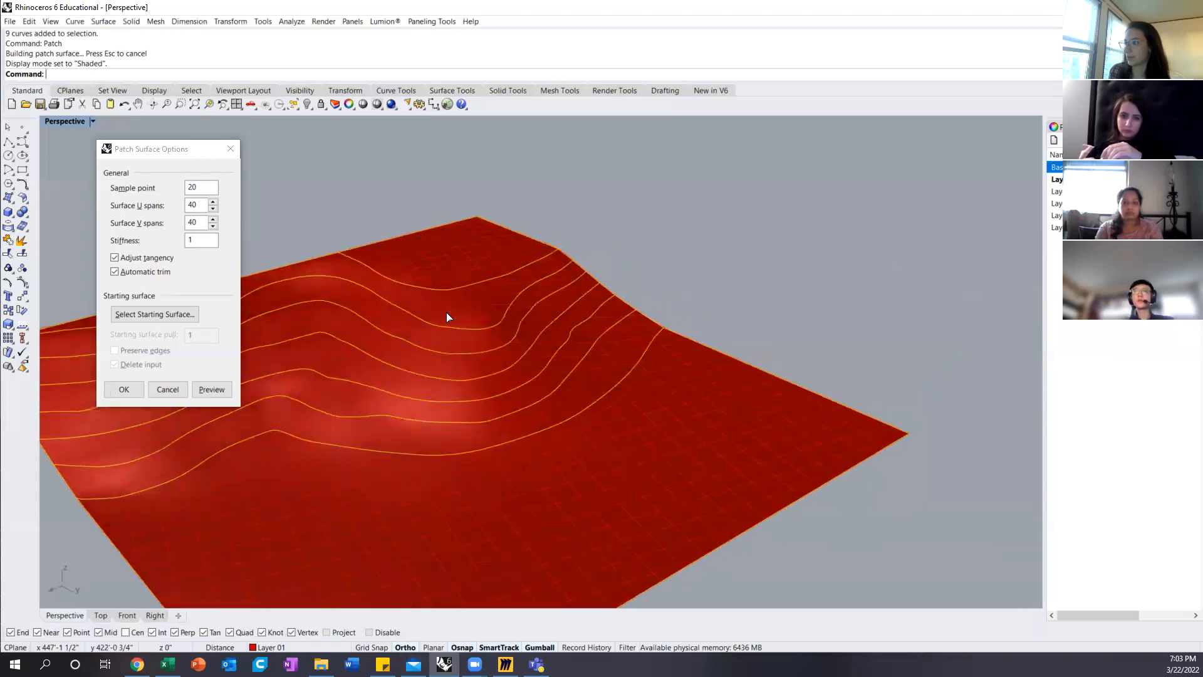
Step: Set the patch's U and V spans to 60 and preview the surface
{"action": "left_click", "coordinate": [203, 204]}
{"action": "double_click", "coordinate": [203, 204]}
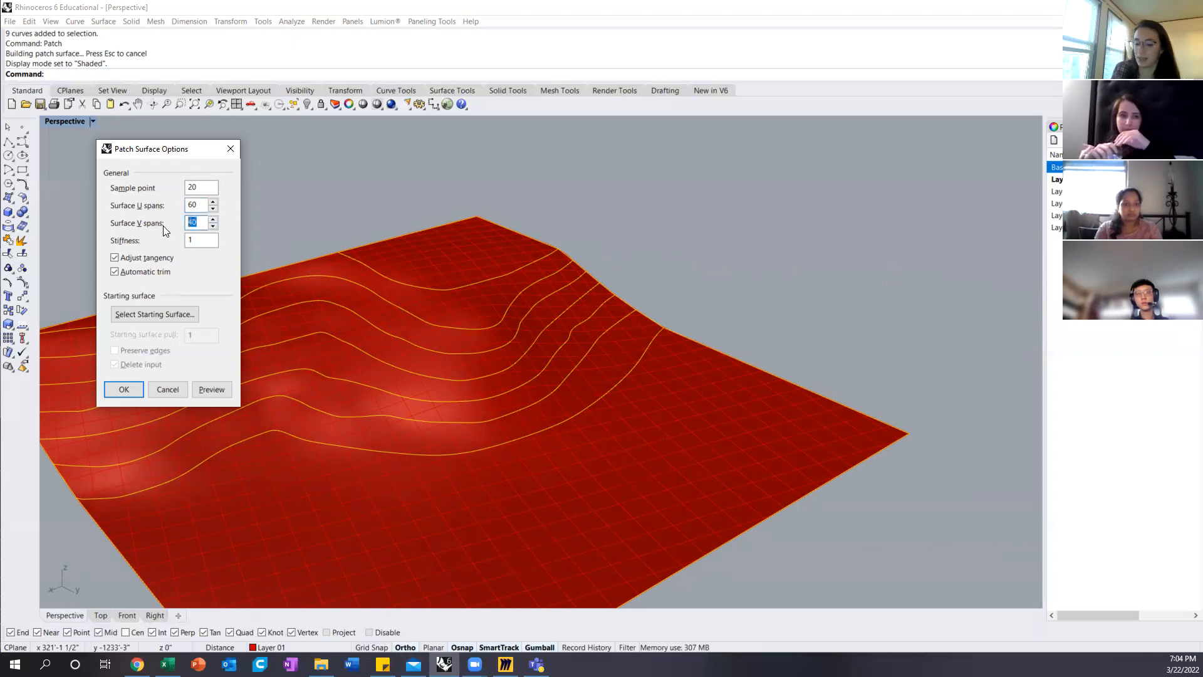
{"action": "type", "text": "60"}
{"action": "left_click", "coordinate": [220, 392]}
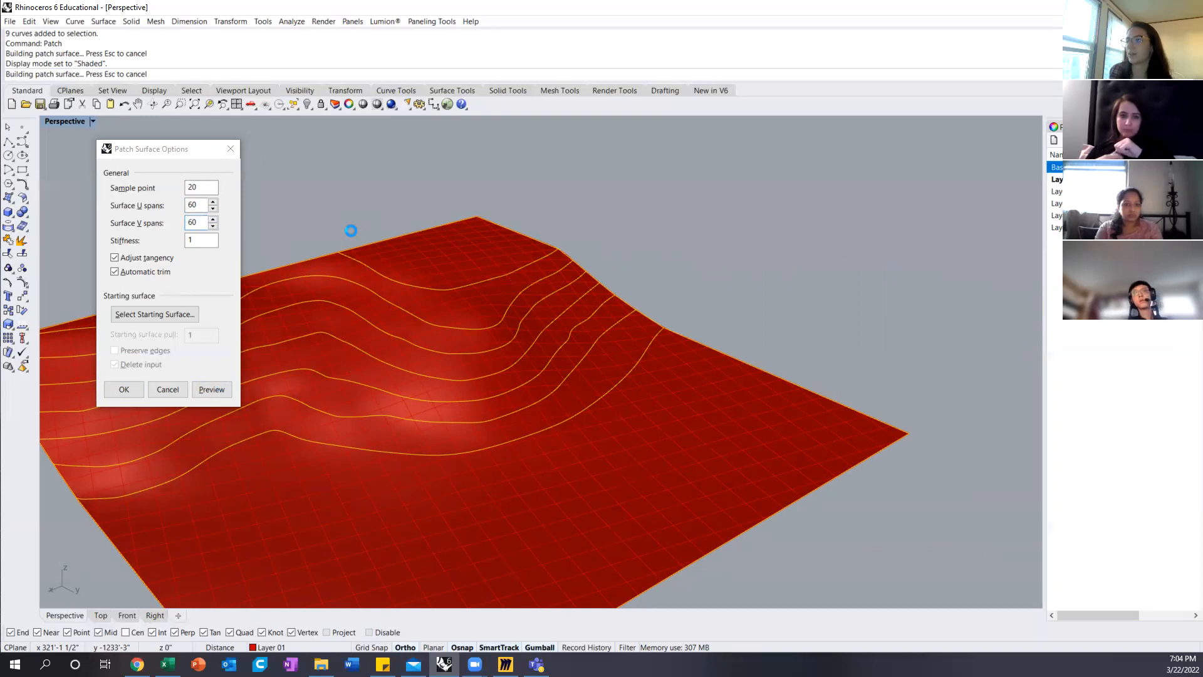
{"action": "right_click_drag", "start_coordinate": [387, 315], "coordinate": [457, 330]}
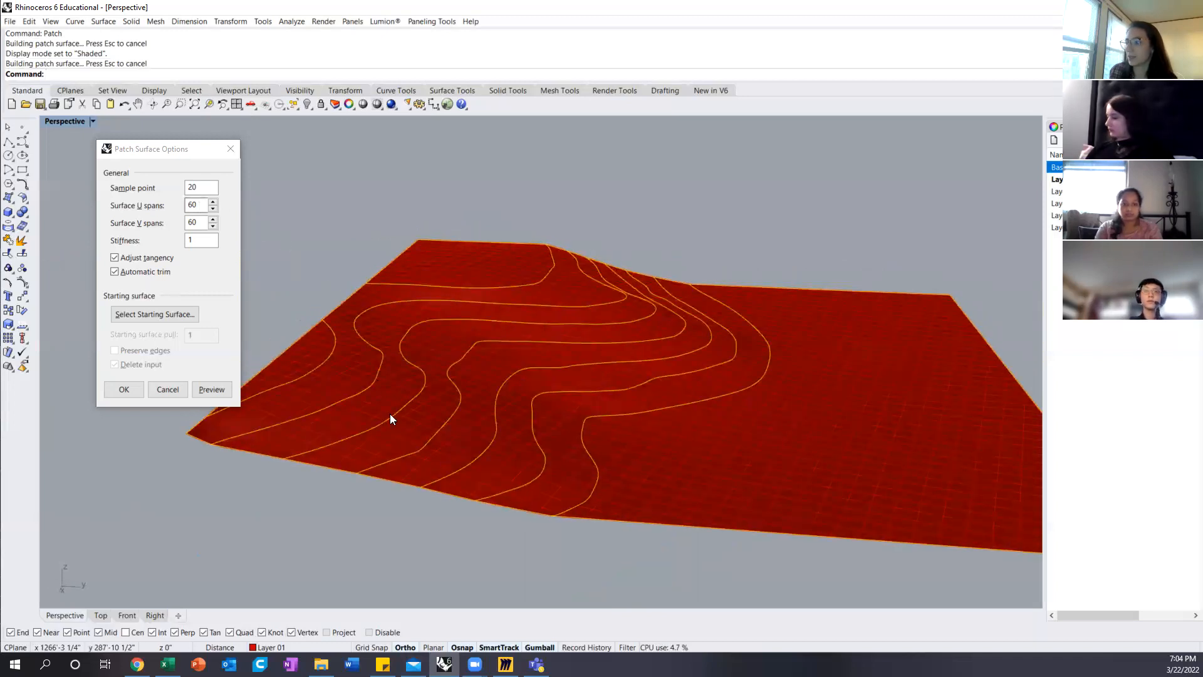
Step: Set the patch's U and V spans to 80, preview the result and create the terrain surface
{"action": "double_click", "coordinate": [200, 204]}
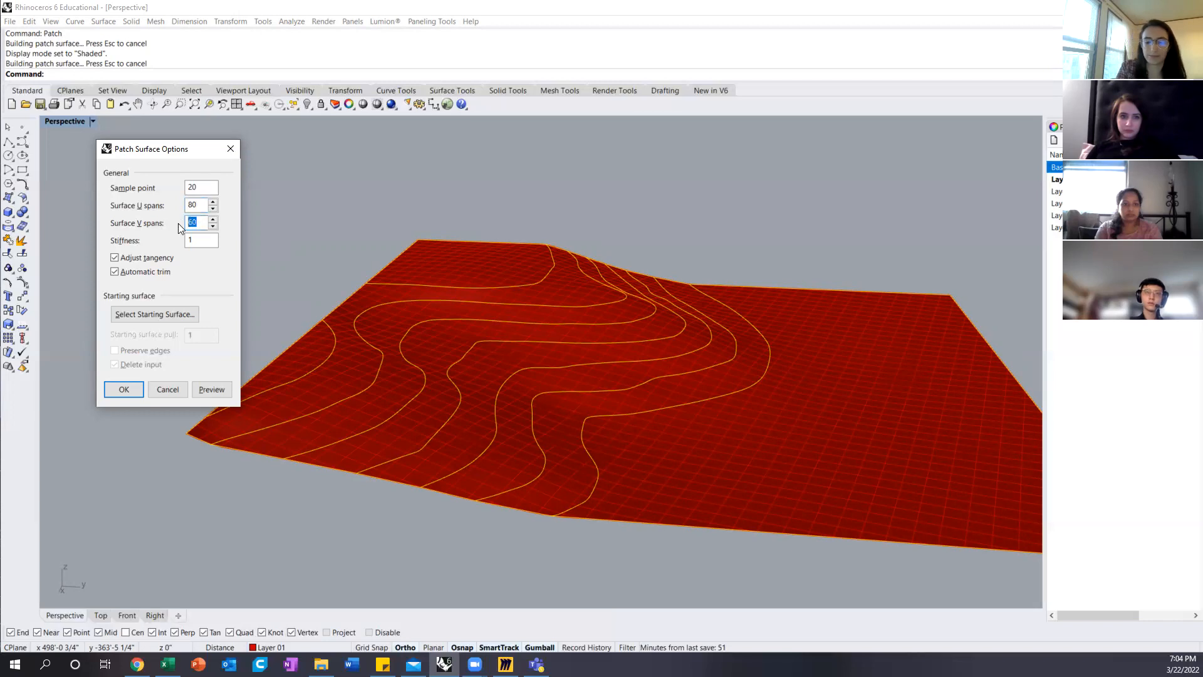
{"action": "left_click", "coordinate": [213, 389]}
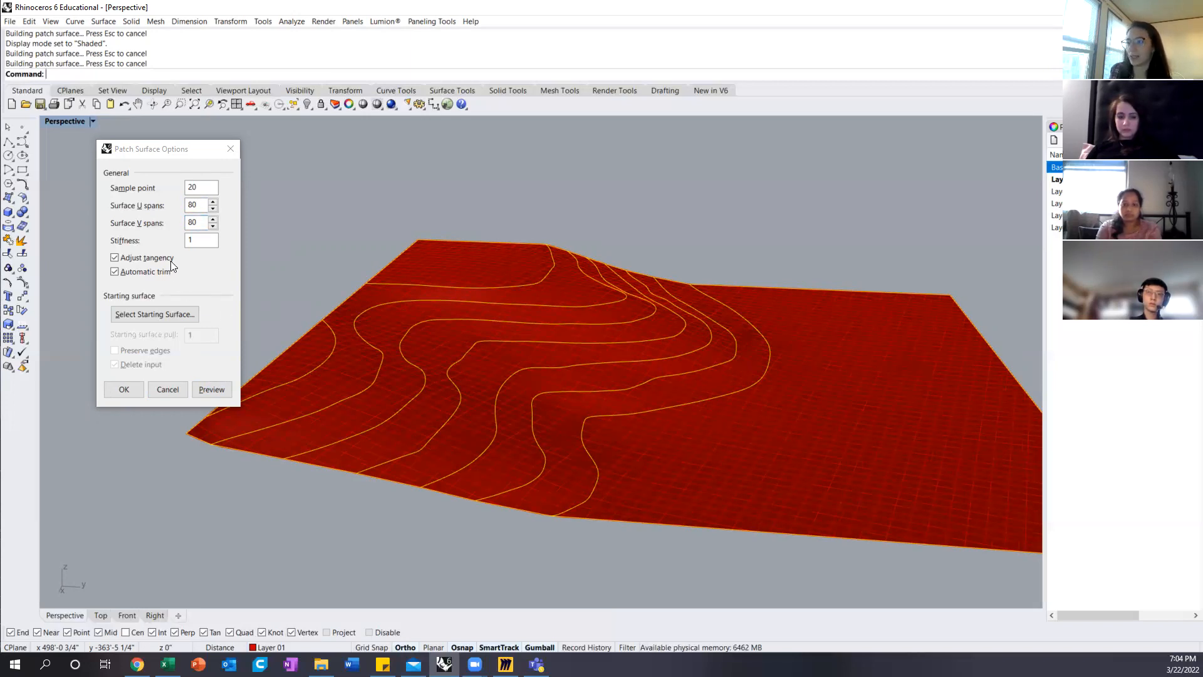
{"action": "left_click", "coordinate": [124, 389]}
Step: Move the terrain surface to Layer 05 without moving the contour curves
{"action": "right_click_drag", "start_coordinate": [614, 212], "coordinate": [666, 400]}
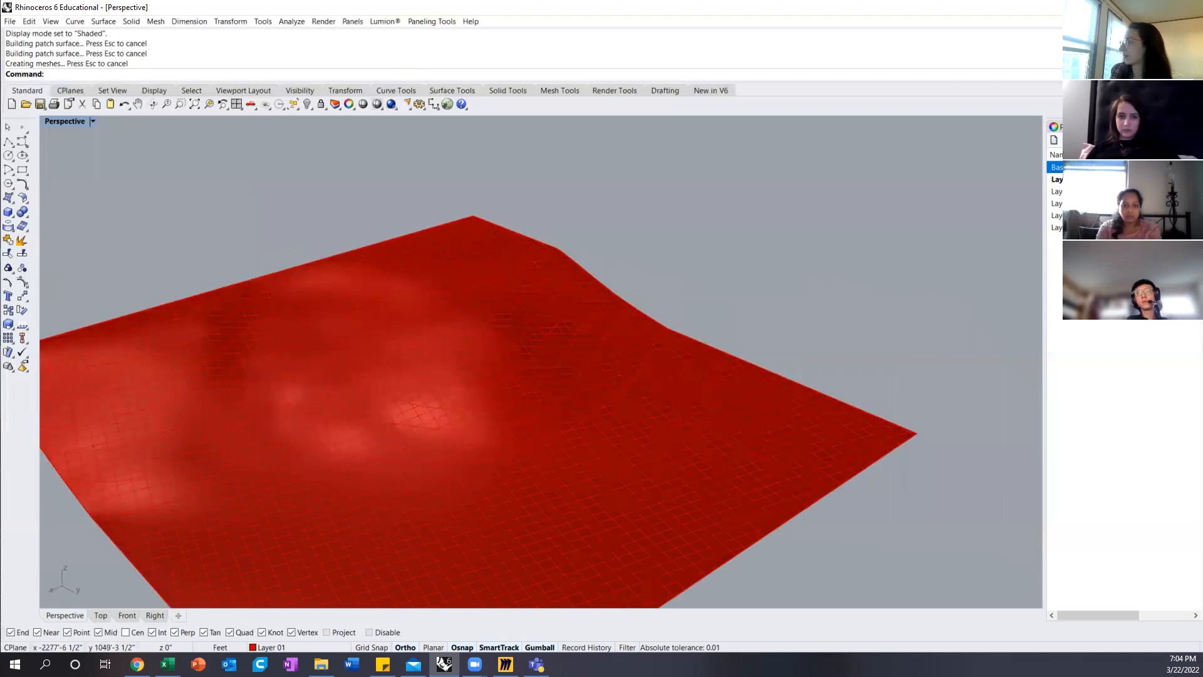
{"action": "left_click", "coordinate": [857, 346]}
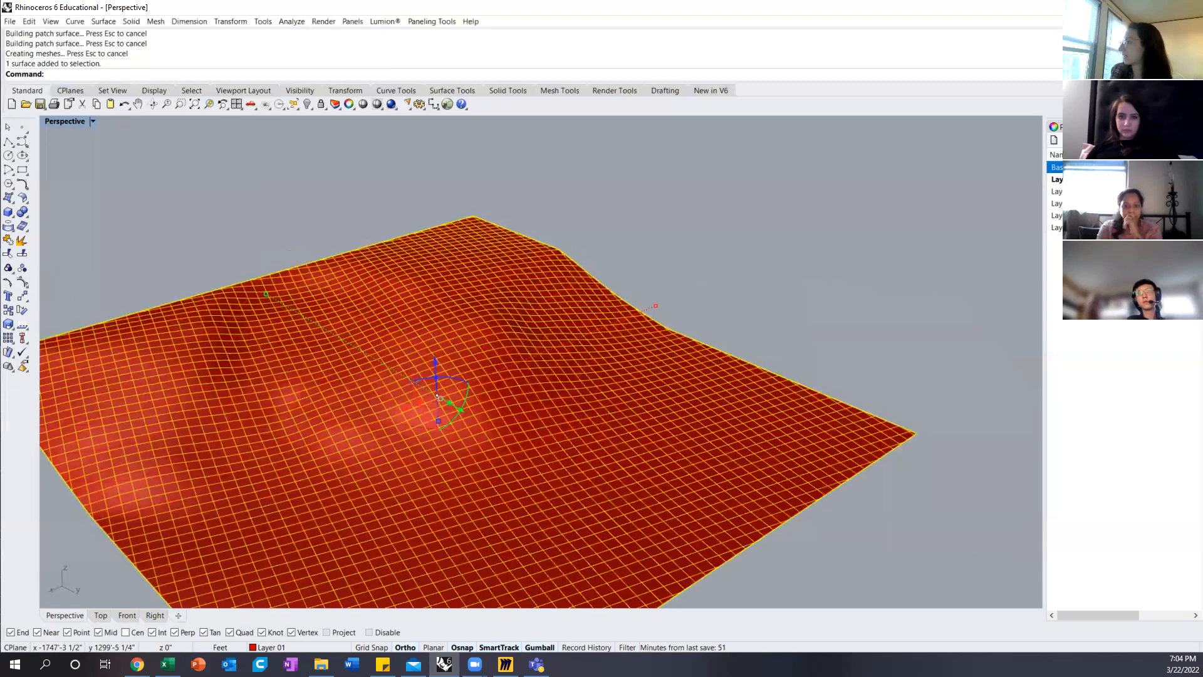
{"action": "right_click", "coordinate": [1056, 227]}
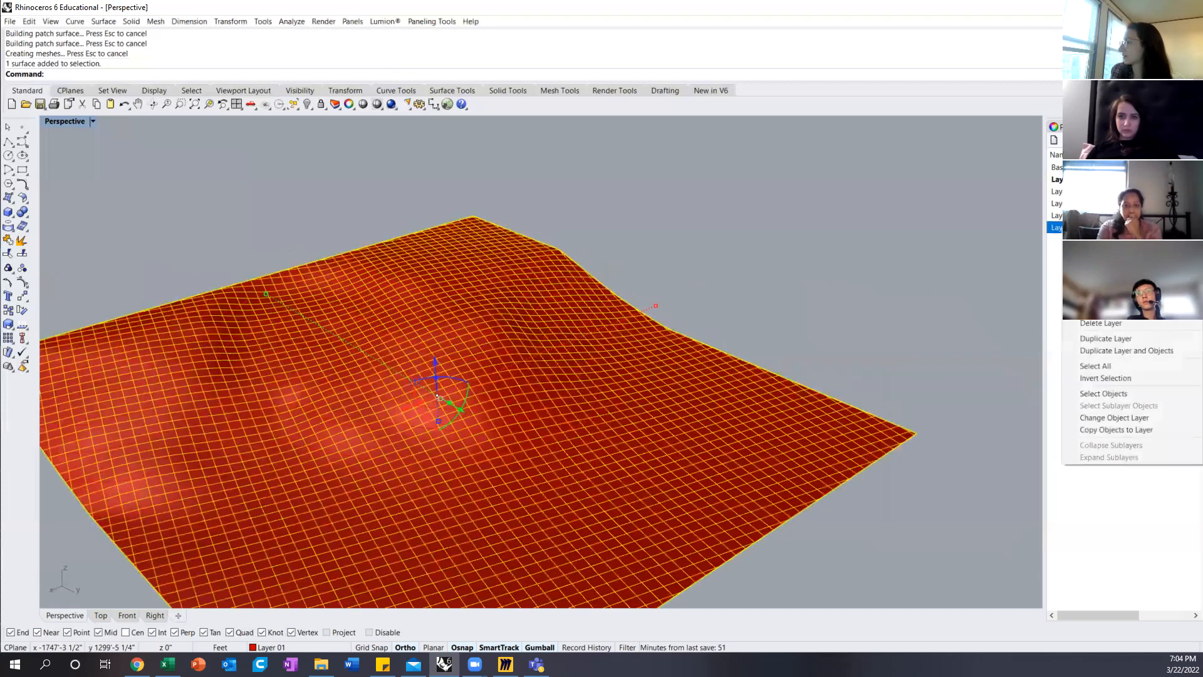
{"action": "left_click", "coordinate": [1114, 418]}
{"action": "left_click", "coordinate": [721, 322]}
Step: Duplicate the terrain surface with its contours and boundary along the X axis, leaving a gap beside the original
{"action": "right_click_drag", "start_coordinate": [721, 322], "coordinate": [730, 283]}
{"action": "scroll", "coordinate": [668, 274], "scroll_direction": "down", "scroll_amount": 4}
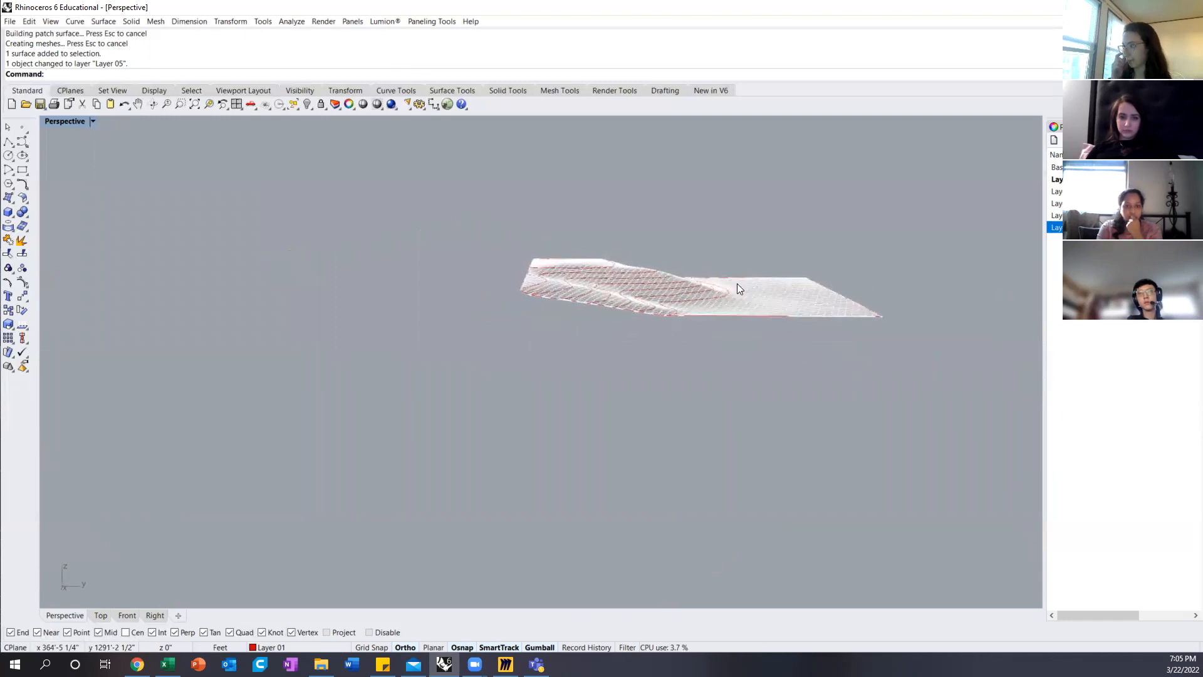
{"action": "right_click_drag", "start_coordinate": [736, 283], "coordinate": [499, 411]}
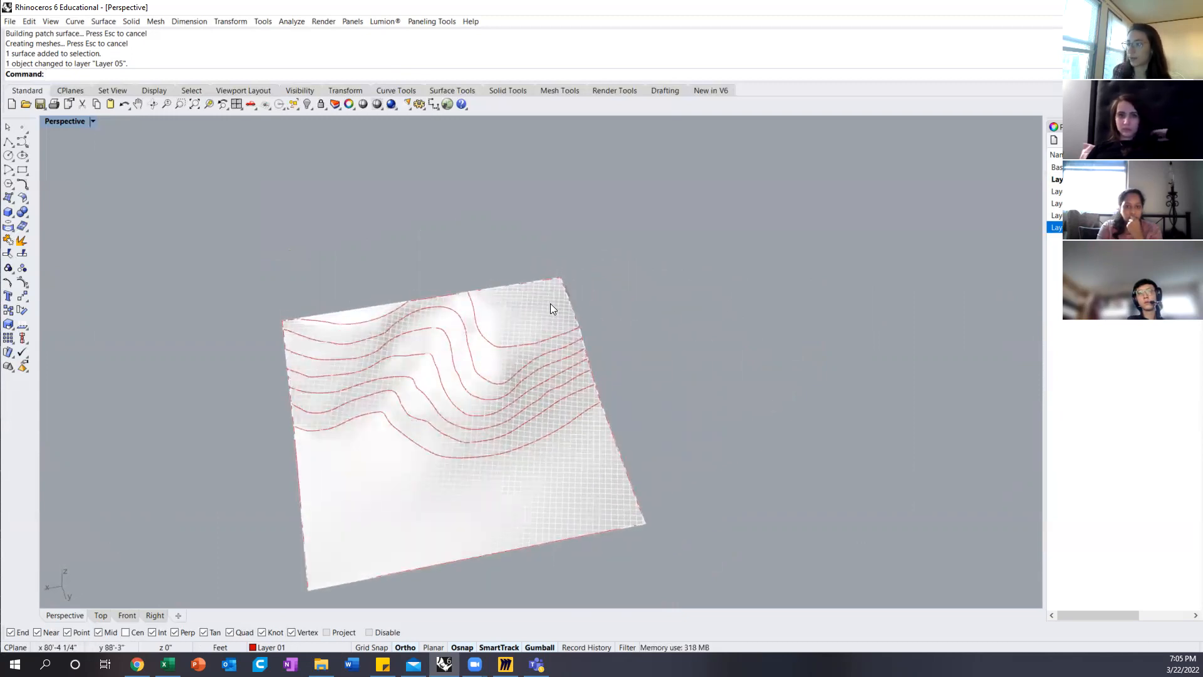
{"action": "scroll", "coordinate": [550, 306], "scroll_direction": "down", "scroll_amount": 6}
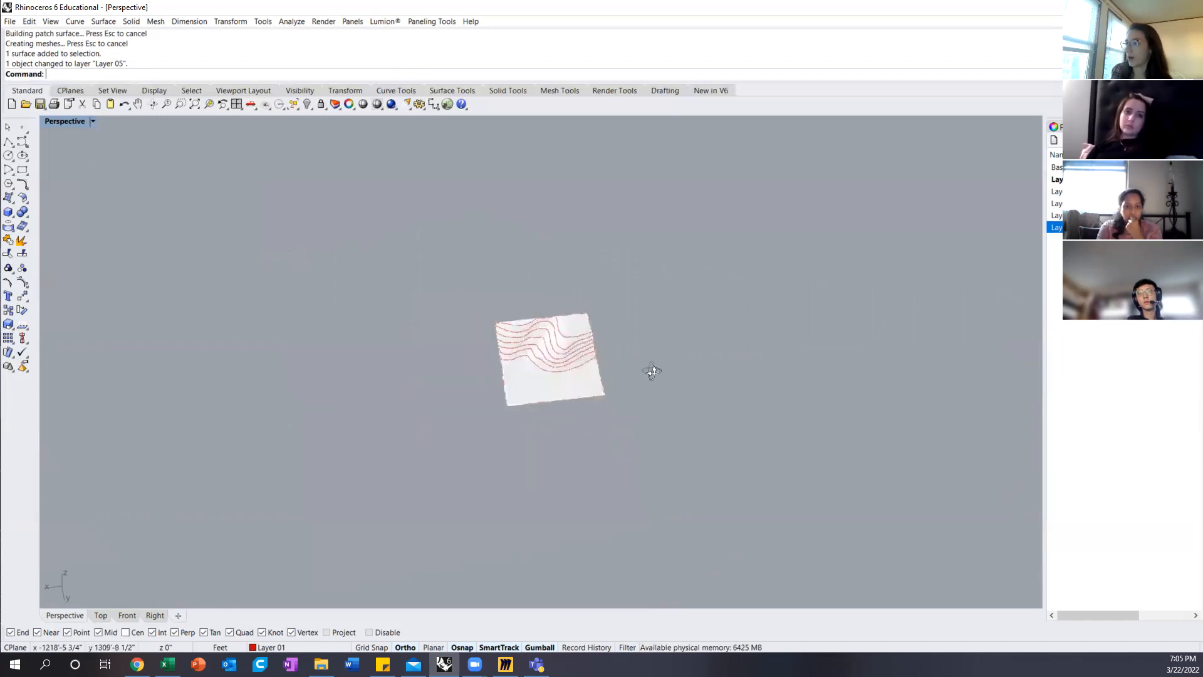
{"action": "left_click_drag", "start_coordinate": [416, 276], "coordinate": [665, 460]}
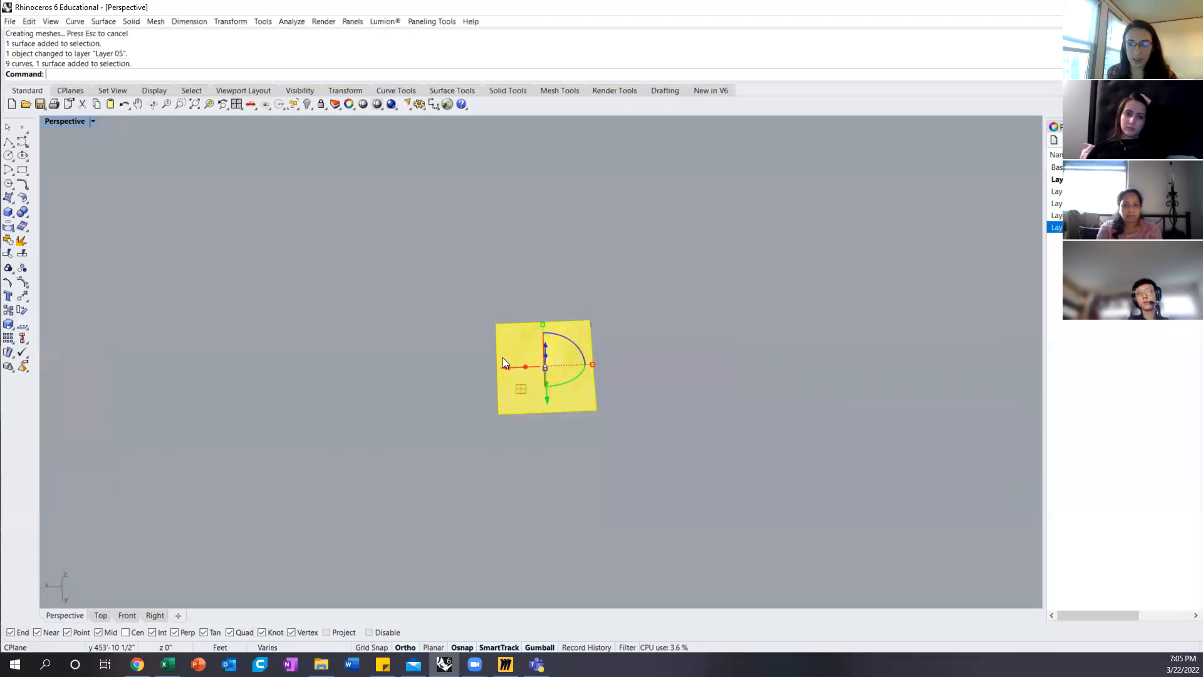
{"action": "left_click_drag", "start_coordinate": [502, 368], "coordinate": [642, 364], "text": "alt"}
{"action": "key", "text": "Escape"}
Step: Delete the duplicated terrain's surface and undo the deletion
{"action": "left_click", "coordinate": [714, 392]}
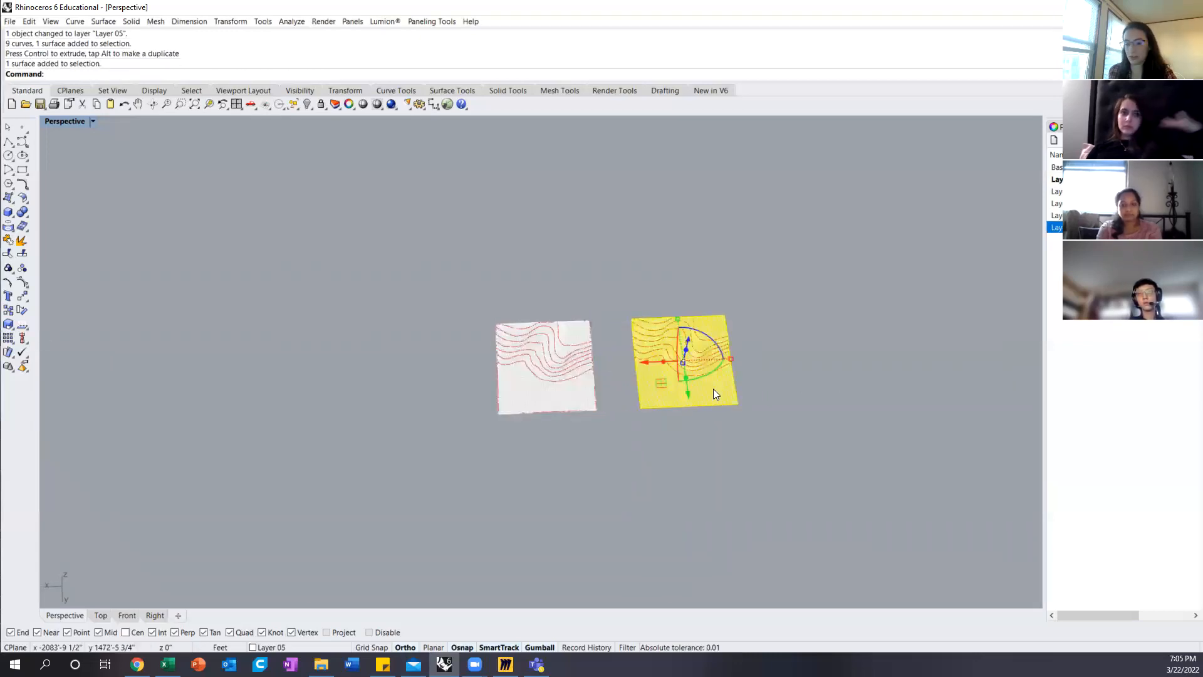
{"action": "key", "text": "Delete"}
{"action": "scroll", "coordinate": [704, 357], "scroll_direction": "up", "scroll_amount": 5}
{"action": "right_click_drag", "start_coordinate": [697, 338], "coordinate": [690, 362]}
{"action": "key", "text": "ctrl+z"}
{"action": "key", "text": "Escape"}
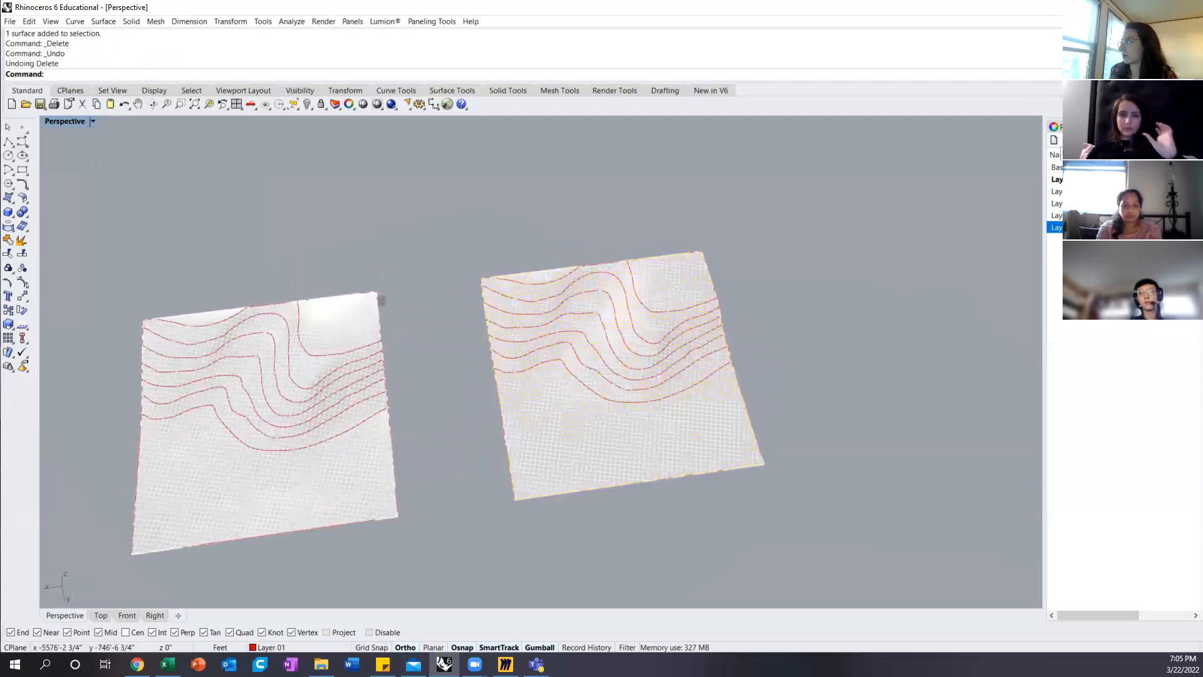
Step: Make Layer 02 current and draw a box on the duplicated terrain's slope, with its base between two neighbouring contours
{"action": "double_click", "coordinate": [1069, 191]}
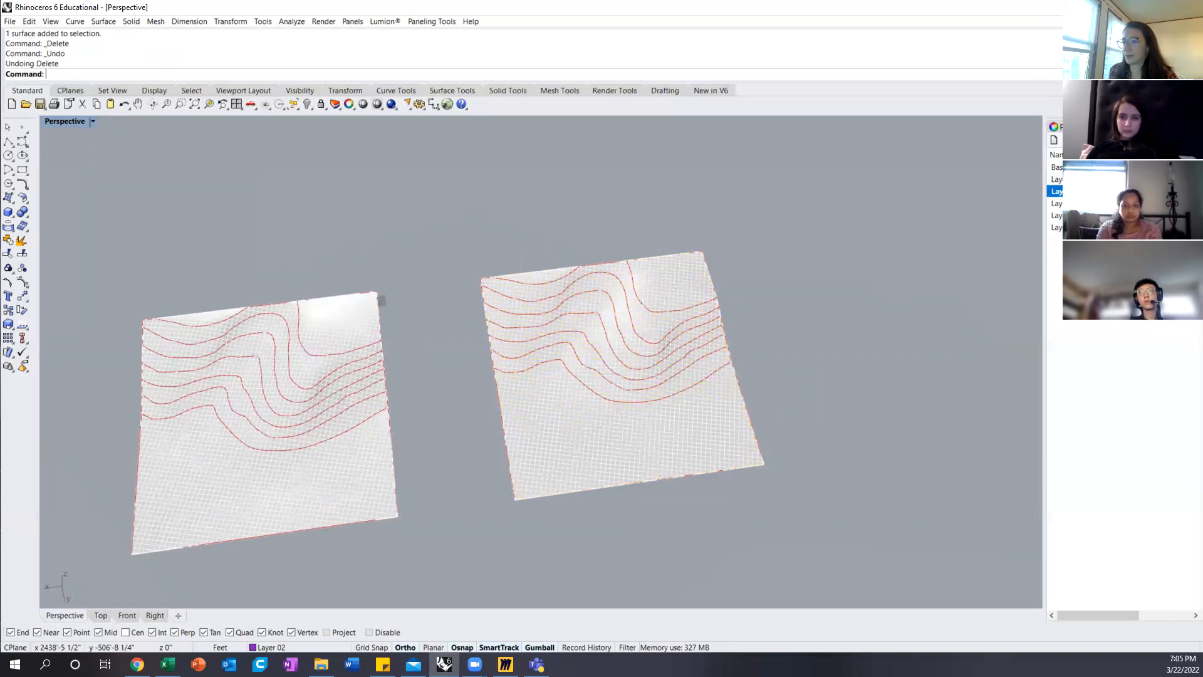
{"action": "left_click", "coordinate": [9, 213]}
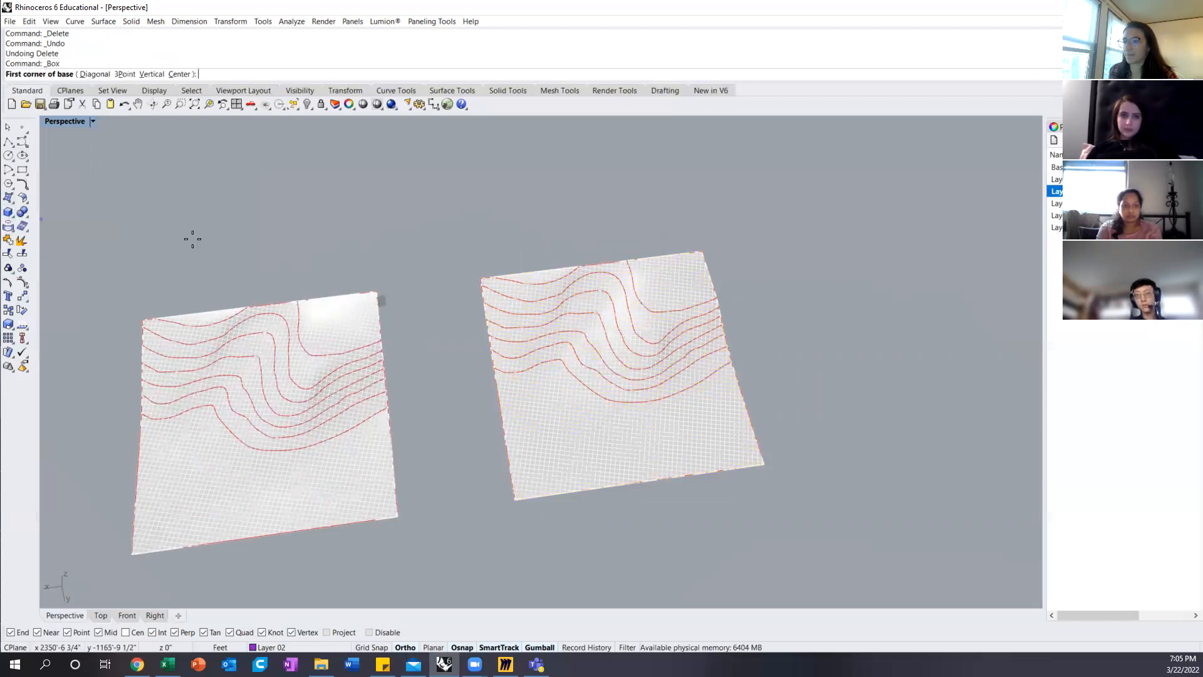
{"action": "right_click_drag", "start_coordinate": [589, 345], "coordinate": [583, 301]}
{"action": "left_click", "coordinate": [579, 298]}
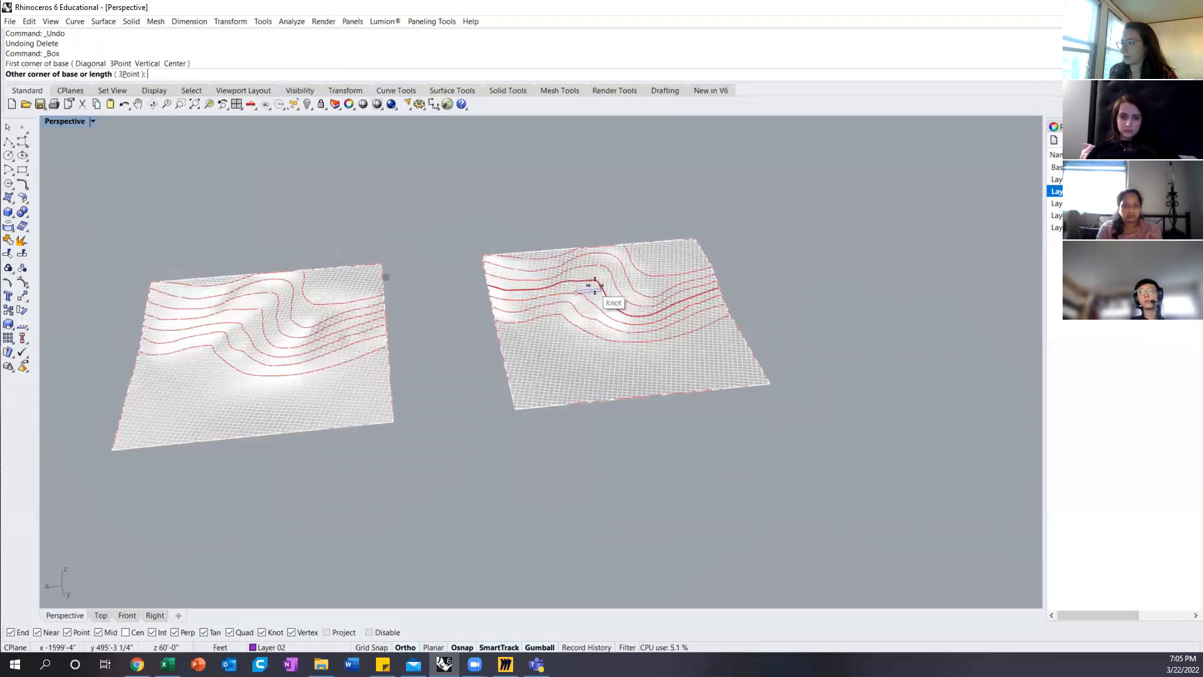
{"action": "scroll", "coordinate": [594, 285], "scroll_direction": "up", "scroll_amount": 3}
{"action": "left_click", "coordinate": [595, 289]}
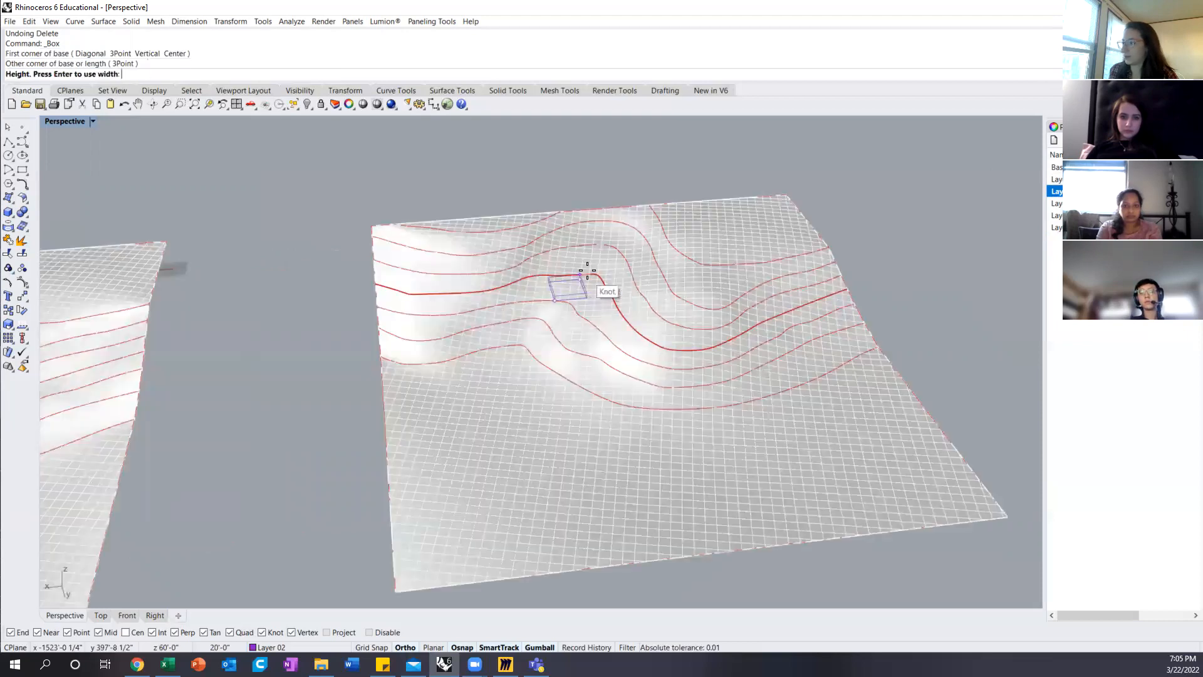
{"action": "left_click", "coordinate": [592, 253]}
Step: Examine from several angles how the box sits on the duplicated terrain
{"action": "right_click_drag", "start_coordinate": [602, 269], "coordinate": [610, 249]}
{"action": "scroll", "coordinate": [589, 266], "scroll_direction": "up", "scroll_amount": 8}
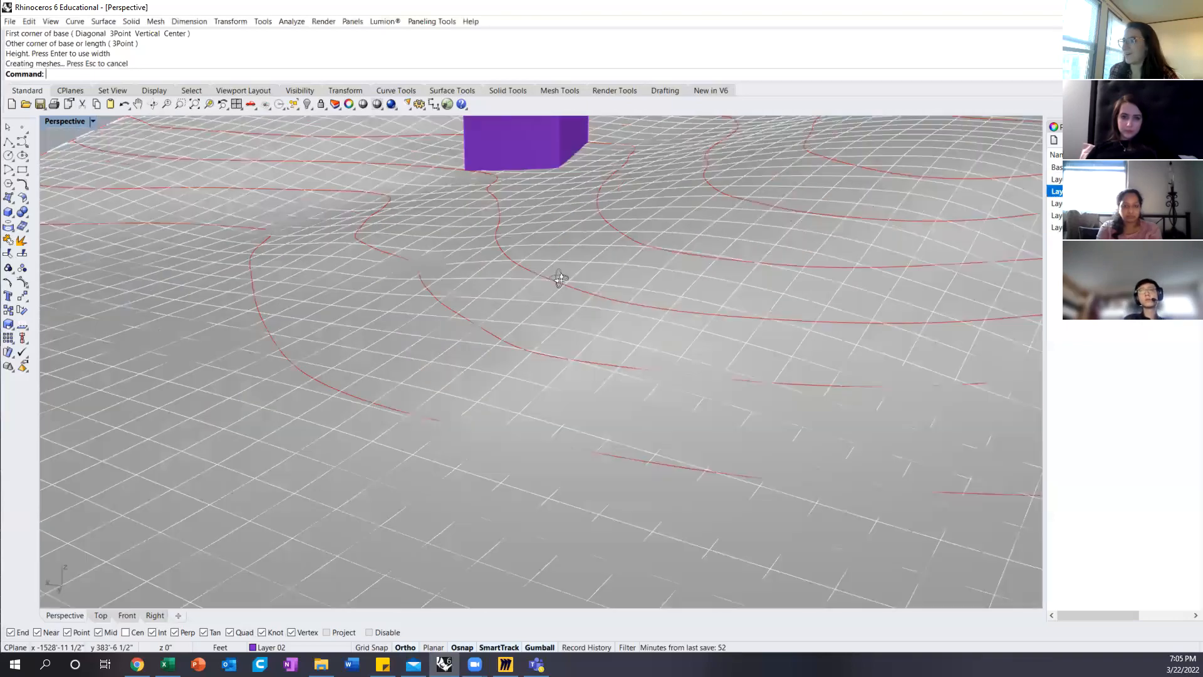
{"action": "right_click_drag", "start_coordinate": [568, 282], "coordinate": [620, 316]}
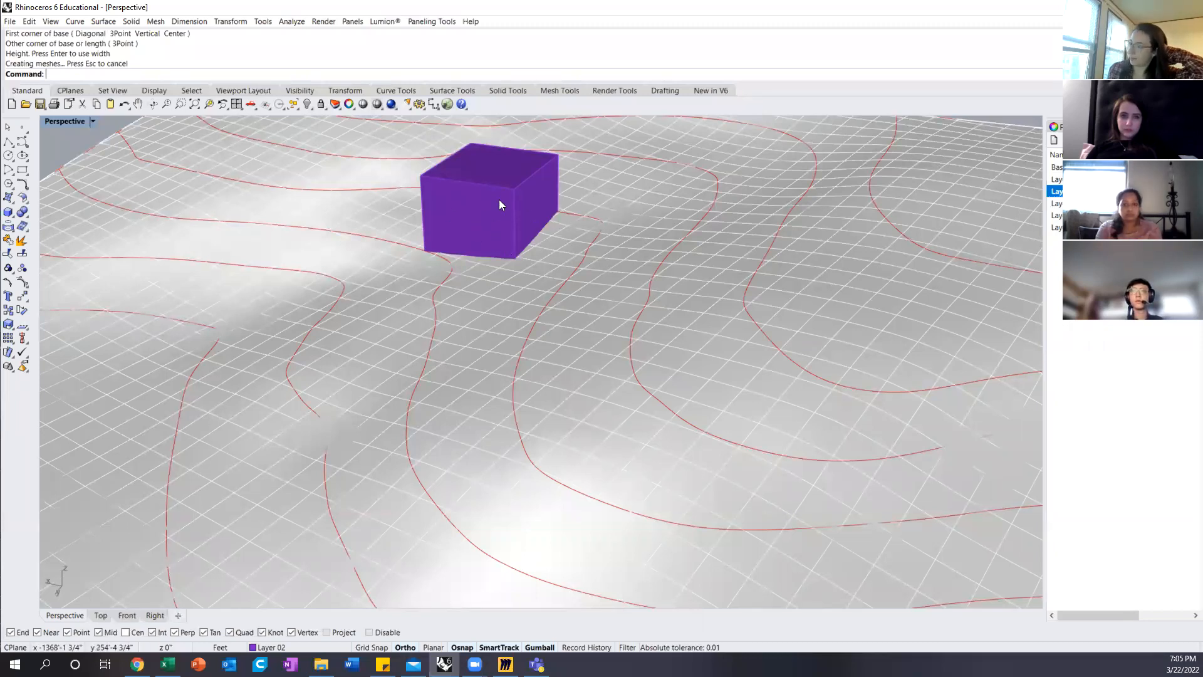
{"action": "right_click_drag", "start_coordinate": [471, 209], "coordinate": [506, 238]}
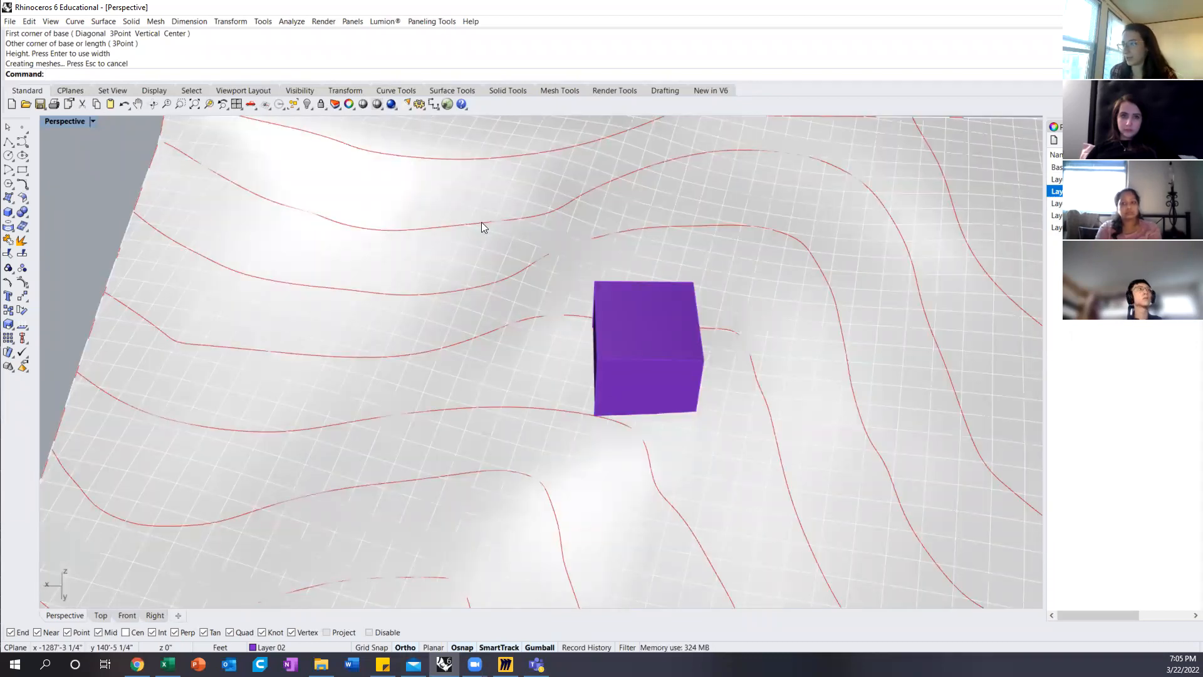
{"action": "scroll", "coordinate": [501, 276], "scroll_direction": "down", "scroll_amount": 5}
{"action": "right_click_drag", "start_coordinate": [546, 295], "coordinate": [317, 453]}
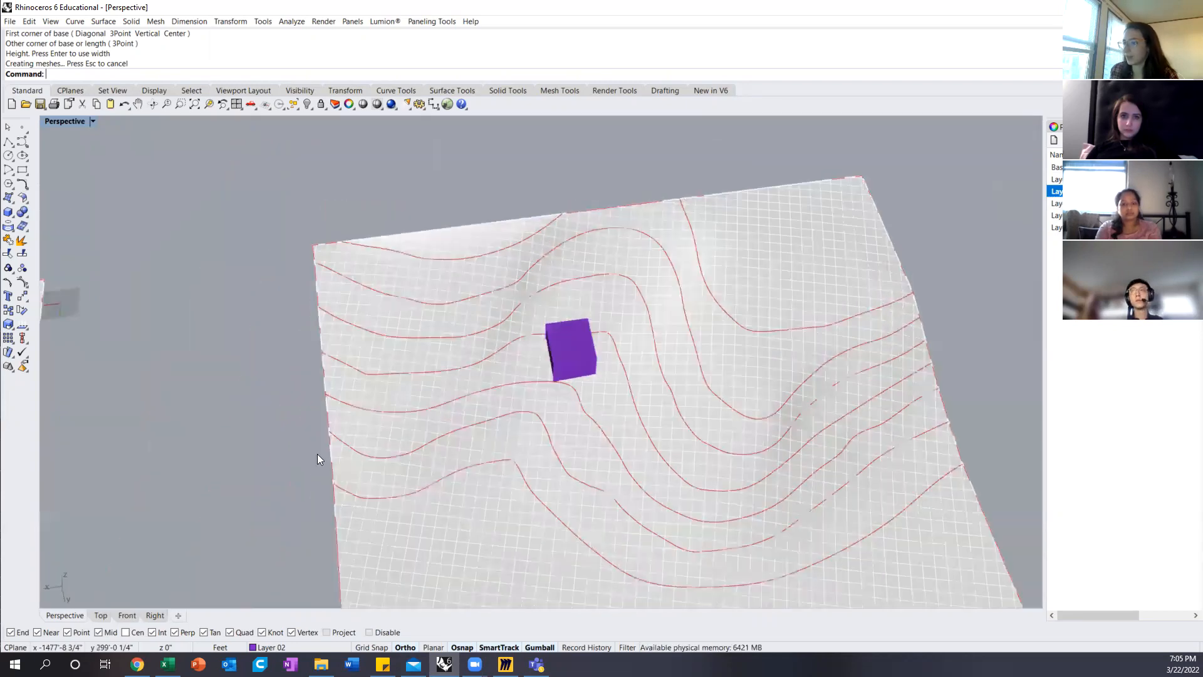
Step: Show the duplicated terrain in the Top view, framed closely on the box and its neighbouring contours
{"action": "left_click", "coordinate": [125, 615]}
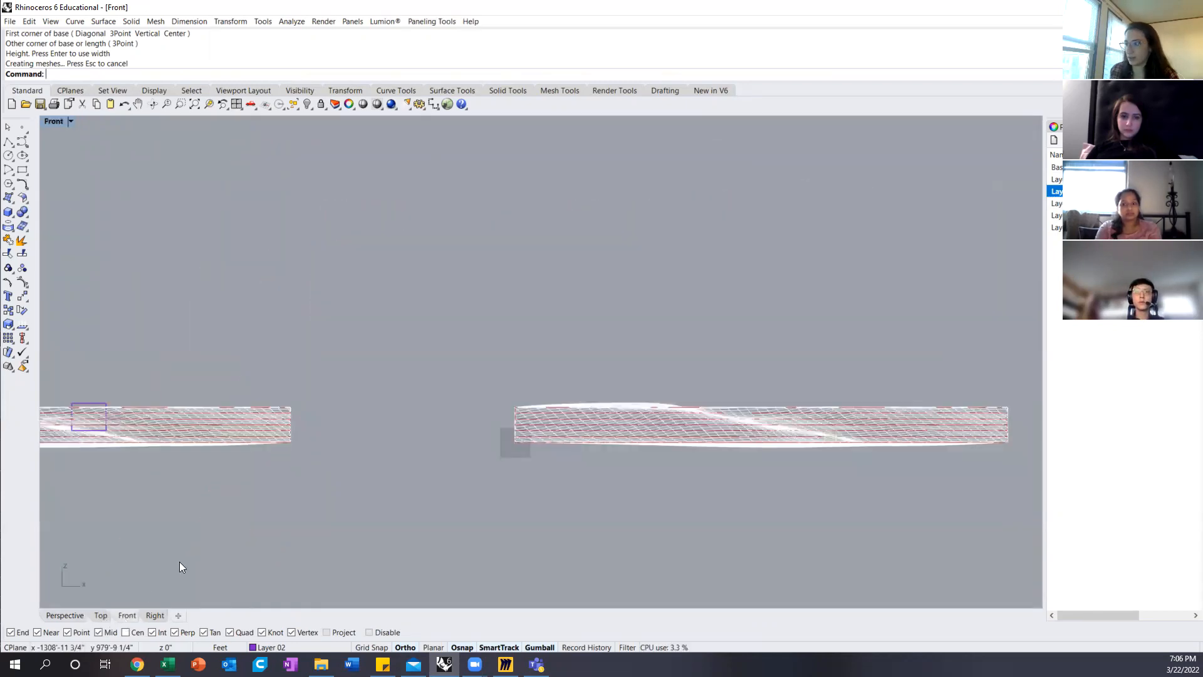
{"action": "left_click", "coordinate": [100, 615]}
{"action": "scroll", "coordinate": [511, 404], "scroll_direction": "down", "scroll_amount": 5}
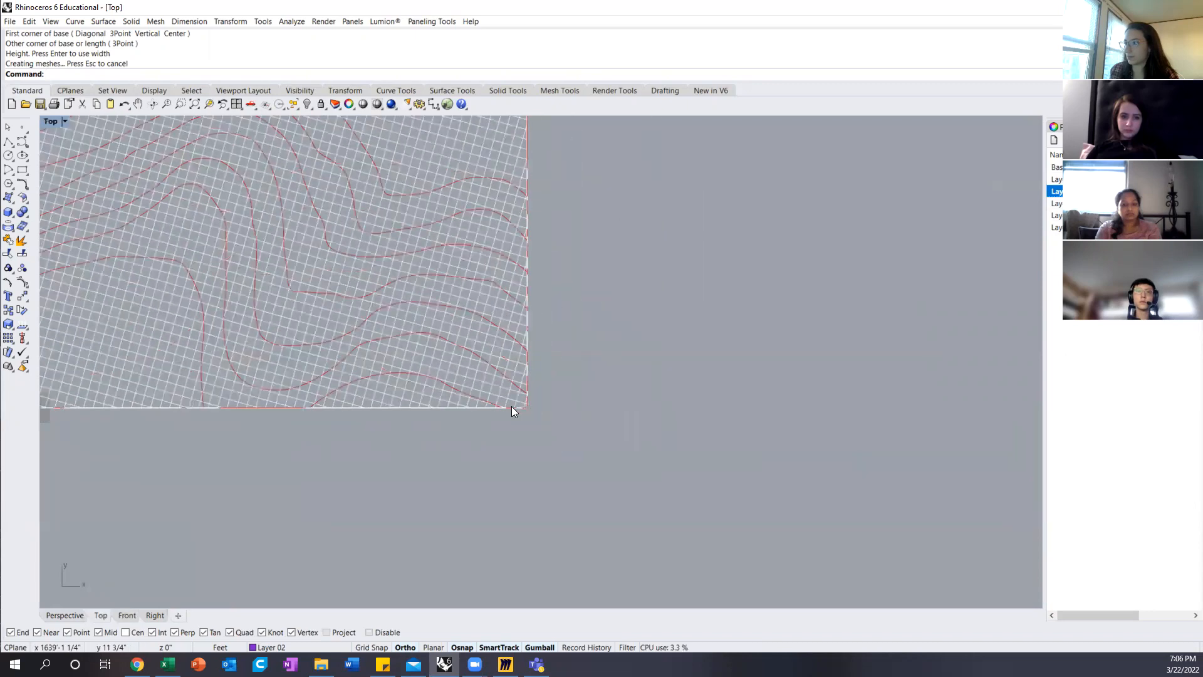
{"action": "scroll", "coordinate": [240, 348], "scroll_direction": "up", "scroll_amount": 10}
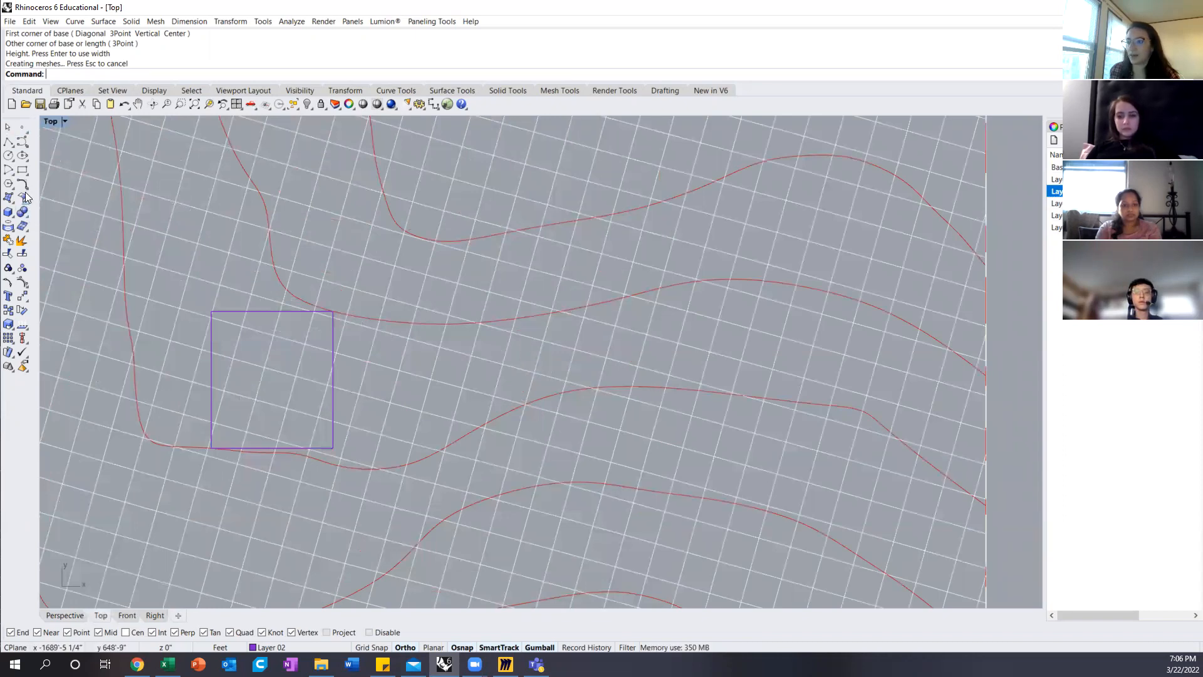
{"action": "left_click", "coordinate": [8, 144]}
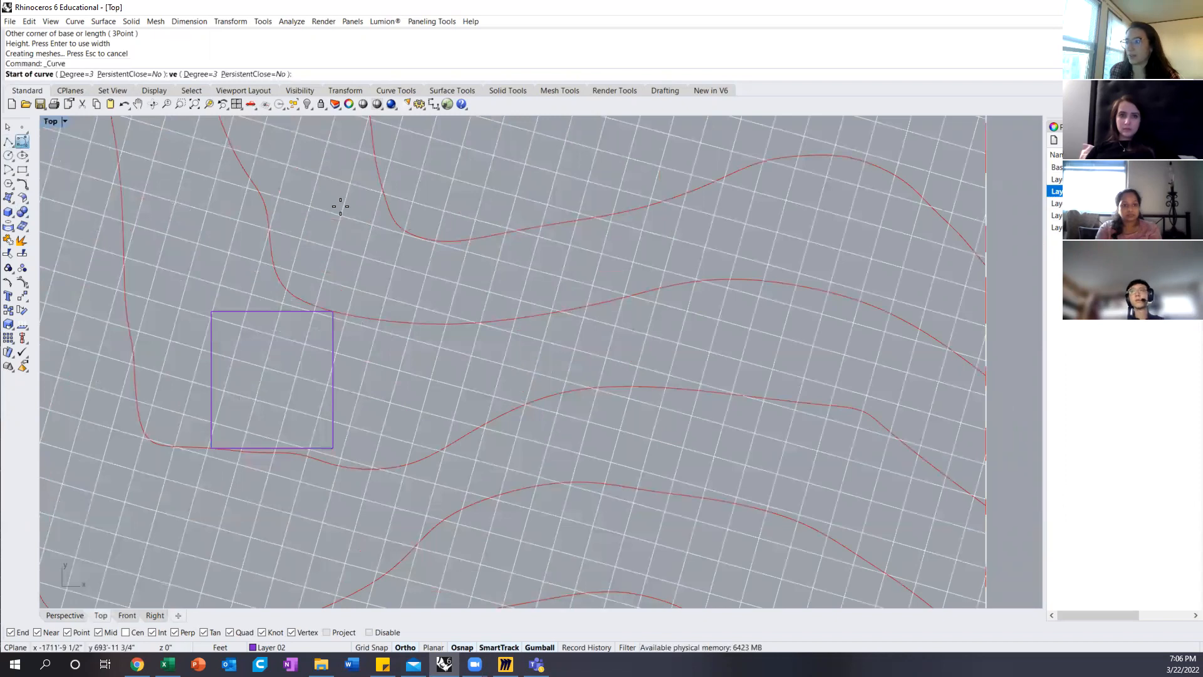
{"action": "left_click", "coordinate": [985, 374]}
{"action": "left_click", "coordinate": [911, 324]}
{"action": "left_click", "coordinate": [821, 290]}
{"action": "left_click", "coordinate": [764, 281]}
{"action": "left_click", "coordinate": [716, 278]}
{"action": "left_click", "coordinate": [689, 282]}
{"action": "left_click", "coordinate": [627, 296]}
{"action": "left_click", "coordinate": [578, 307]}
{"action": "left_click", "coordinate": [512, 319]}
{"action": "left_click", "coordinate": [440, 323]}
{"action": "left_click", "coordinate": [365, 317]}
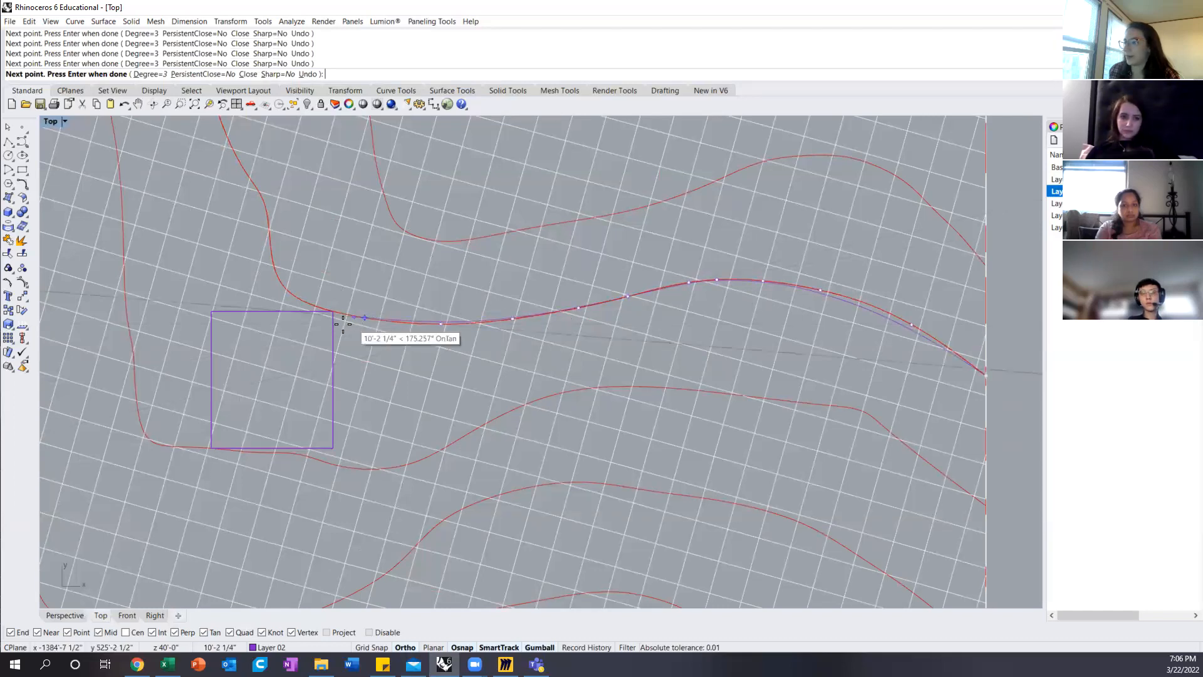
{"action": "left_click", "coordinate": [333, 316]}
{"action": "left_click", "coordinate": [333, 338]}
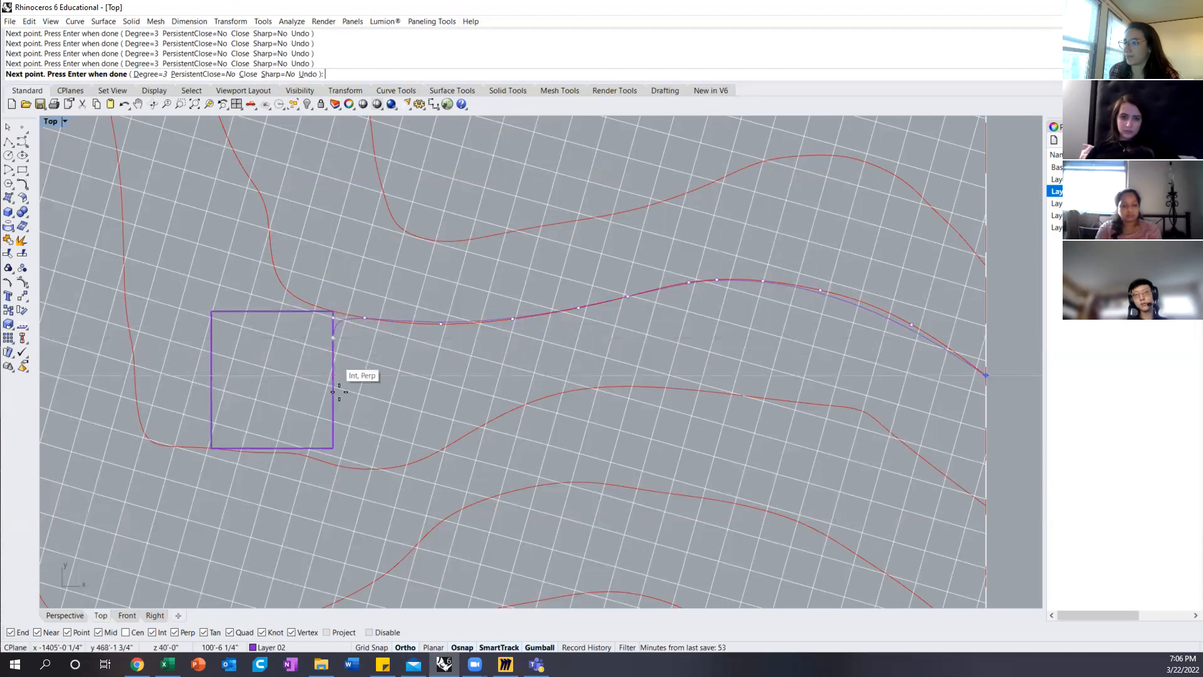
{"action": "left_click", "coordinate": [313, 448]}
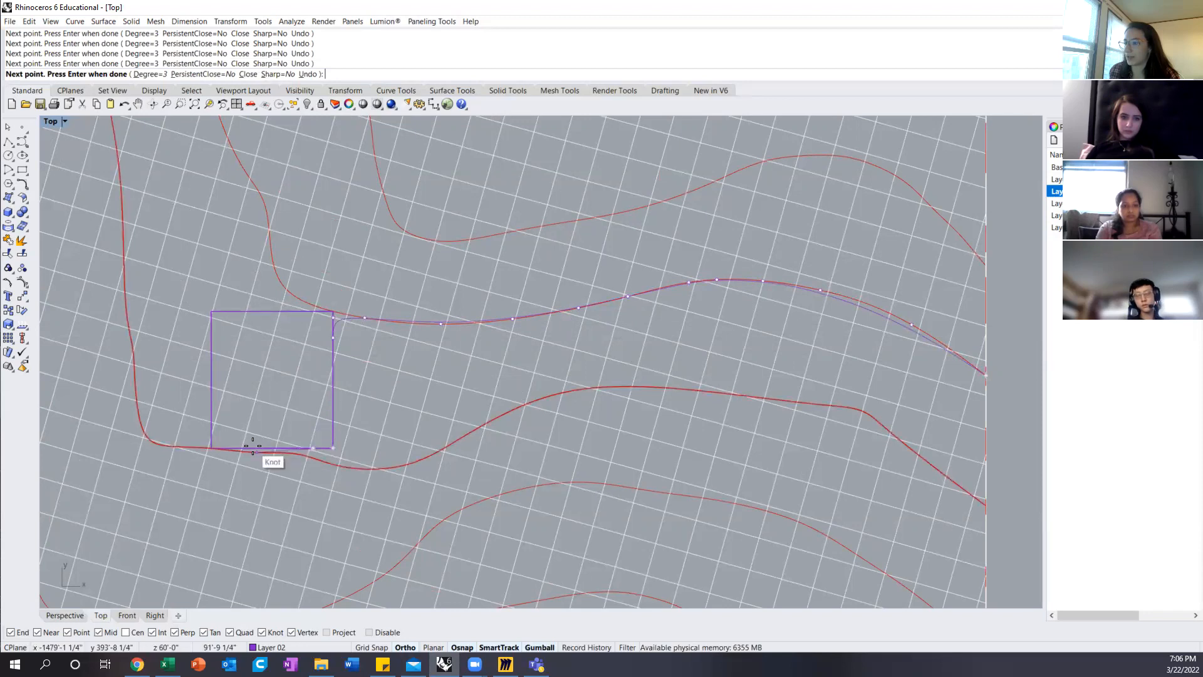
{"action": "key", "text": "Escape"}
Step: Start a polyline at the duplicated terrain's right edge and trace the contour above the box point by point towards the box
{"action": "left_click", "coordinate": [9, 141]}
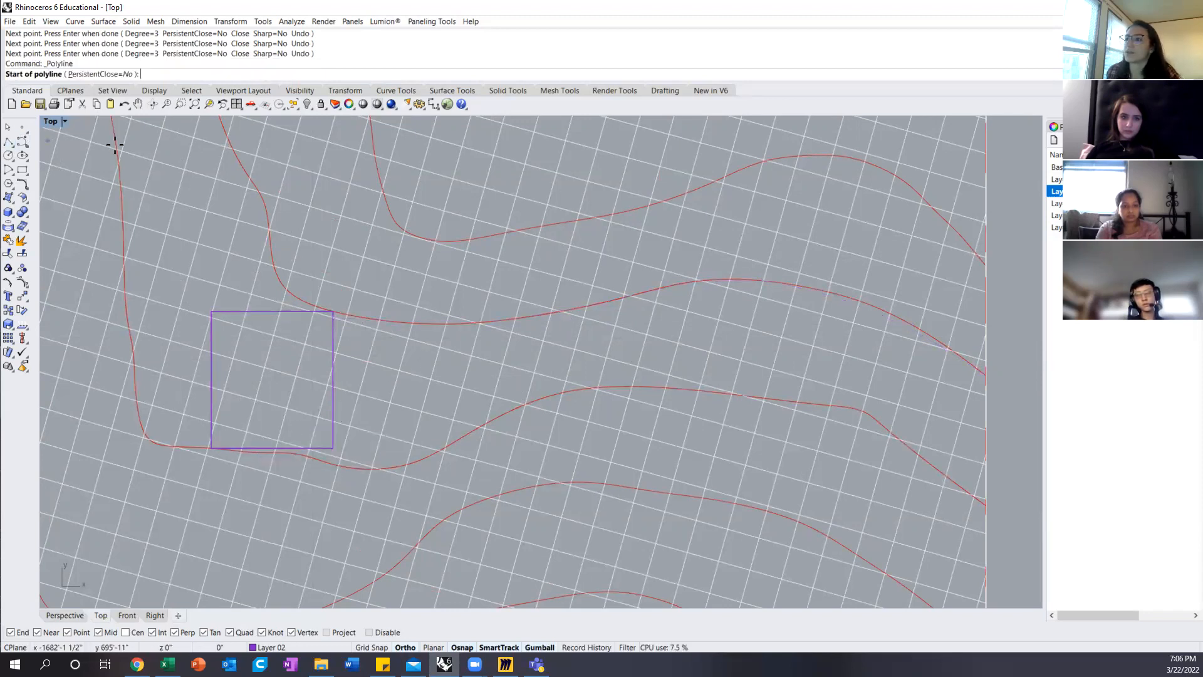
{"action": "left_click", "coordinate": [959, 359]}
{"action": "left_click", "coordinate": [960, 356]}
{"action": "left_click", "coordinate": [917, 328]}
{"action": "left_click", "coordinate": [865, 302]}
{"action": "left_click", "coordinate": [795, 285]}
{"action": "left_click", "coordinate": [740, 279]}
{"action": "left_click", "coordinate": [688, 282]}
{"action": "left_click", "coordinate": [653, 289]}
{"action": "left_click", "coordinate": [600, 305]}
{"action": "left_click", "coordinate": [526, 317]}
{"action": "left_click", "coordinate": [480, 323]}
{"action": "left_click", "coordinate": [428, 323]}
{"action": "left_click", "coordinate": [379, 322]}
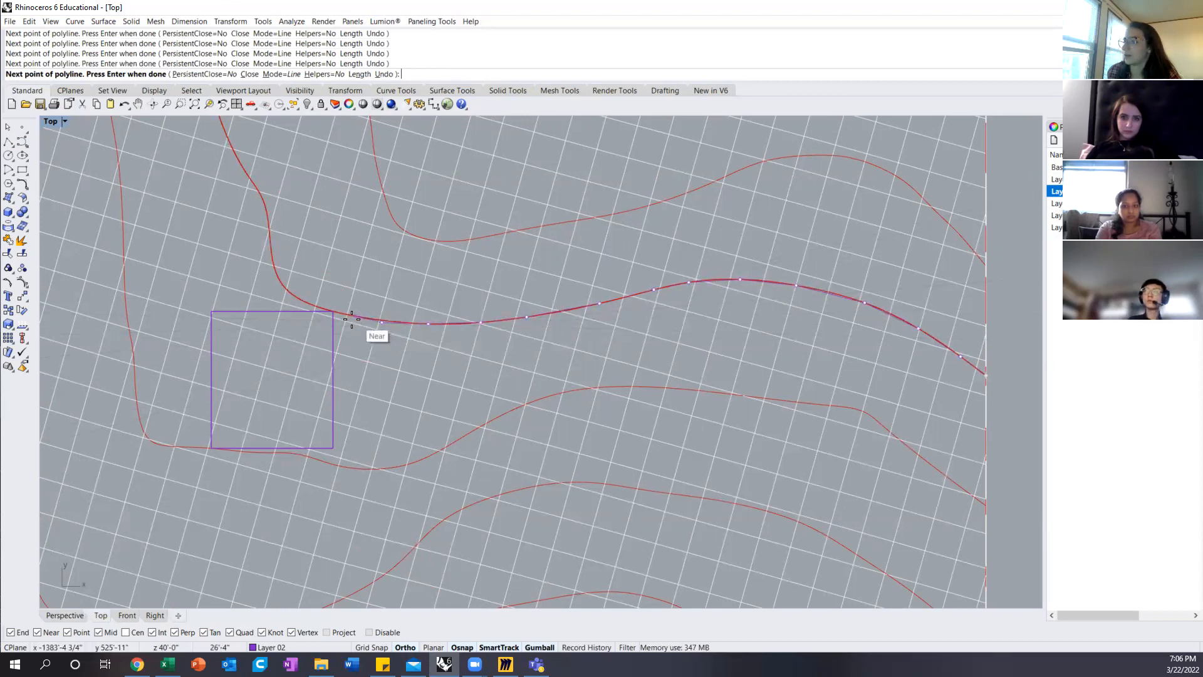
Step: Continue the polyline around the box's lower corners and uphill between the contours, ending it back on the upper contour
{"action": "scroll", "coordinate": [346, 323], "scroll_direction": "up", "scroll_amount": 4}
{"action": "left_click", "coordinate": [312, 317]}
{"action": "scroll", "coordinate": [319, 320], "scroll_direction": "down", "scroll_amount": 4}
{"action": "left_click", "coordinate": [317, 475]}
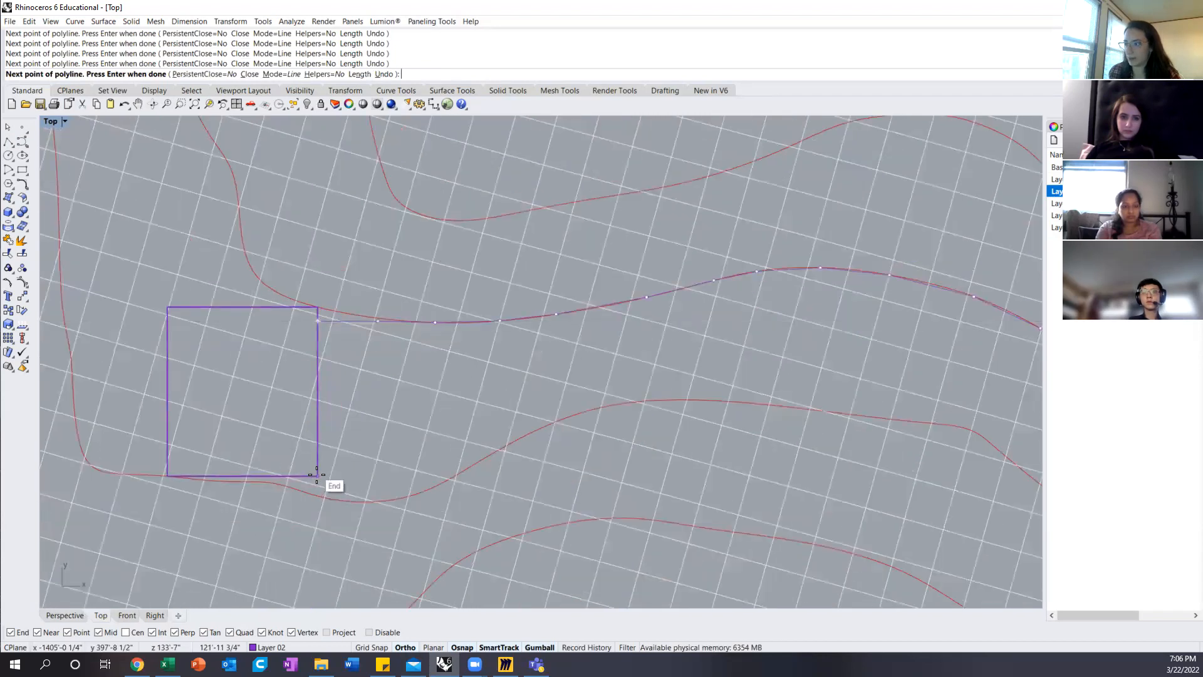
{"action": "left_click", "coordinate": [168, 474]}
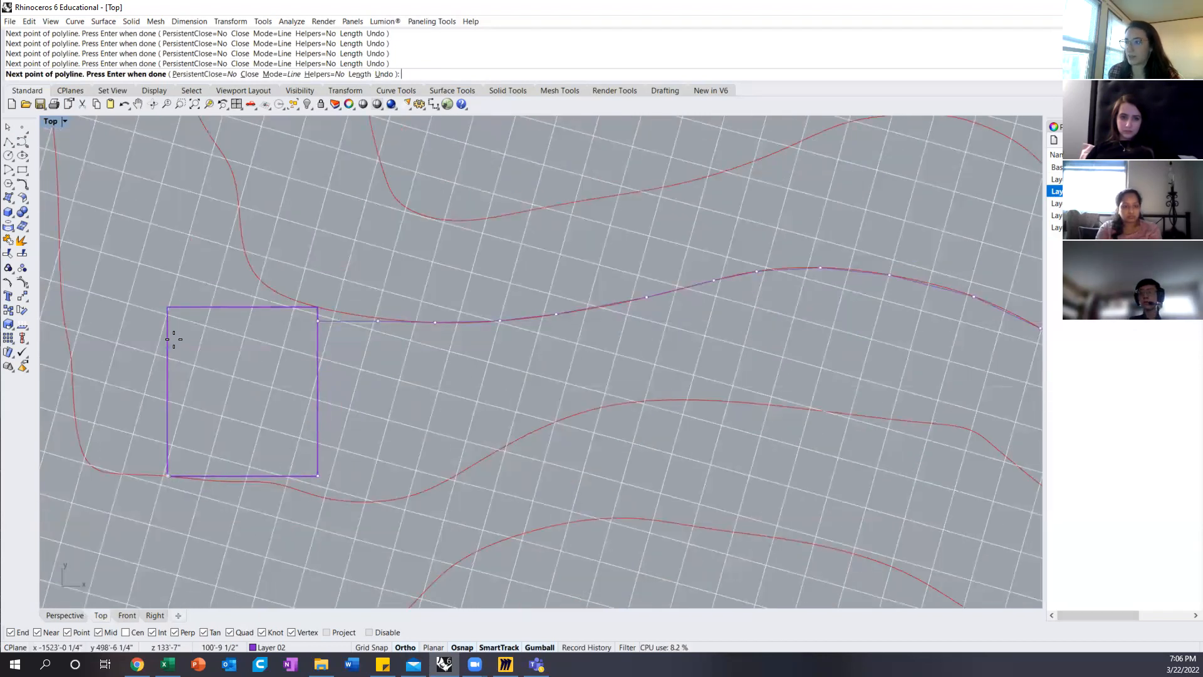
{"action": "left_click", "coordinate": [168, 316]}
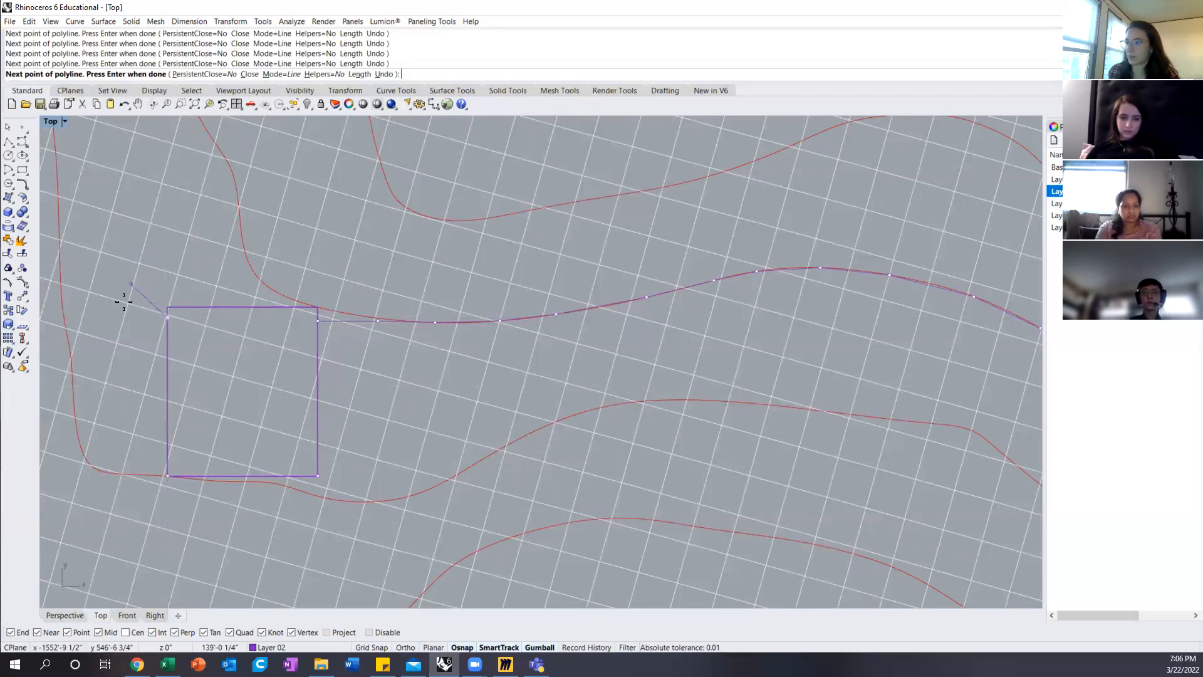
{"action": "right_click_drag", "start_coordinate": [102, 260], "coordinate": [429, 333]}
{"action": "scroll", "coordinate": [490, 349], "scroll_direction": "down", "scroll_amount": 3}
{"action": "scroll", "coordinate": [490, 349], "scroll_direction": "down", "scroll_amount": 1}
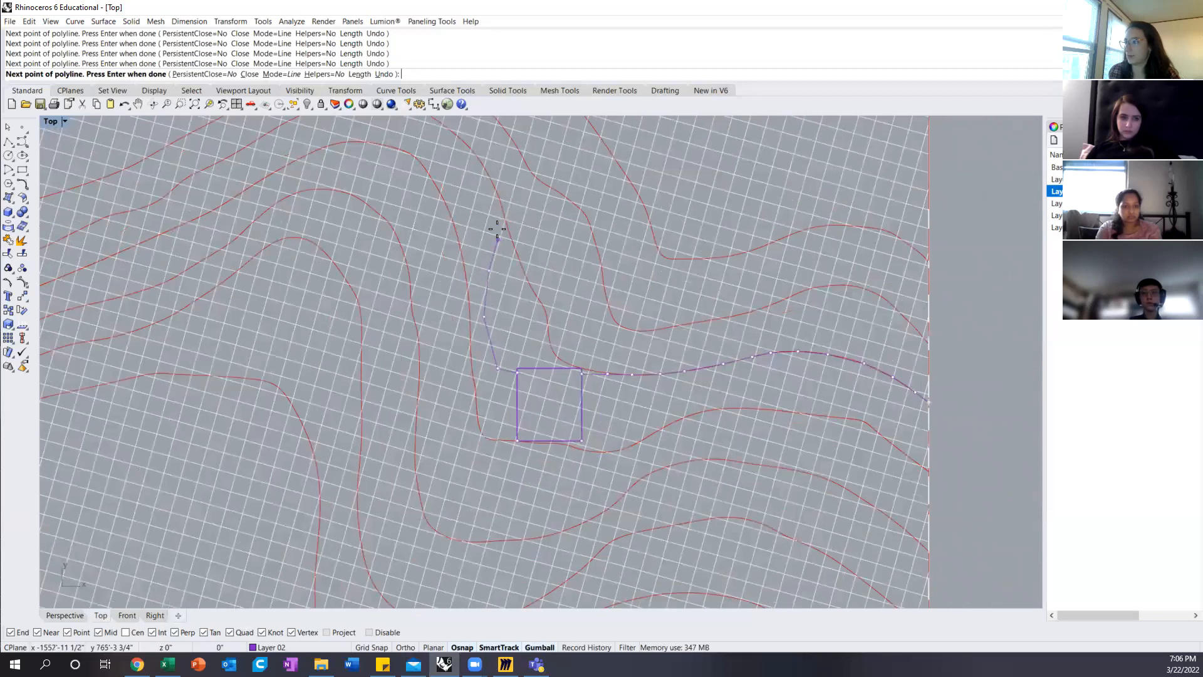
{"action": "scroll", "coordinate": [493, 213], "scroll_direction": "up", "scroll_amount": 3}
{"action": "left_click", "coordinate": [500, 206]}
{"action": "key", "text": "Return"}
Step: Start a second polyline at the terrain's right edge and trace the contour along the box's lower side towards the box
{"action": "scroll", "coordinate": [478, 219], "scroll_direction": "down", "scroll_amount": 4}
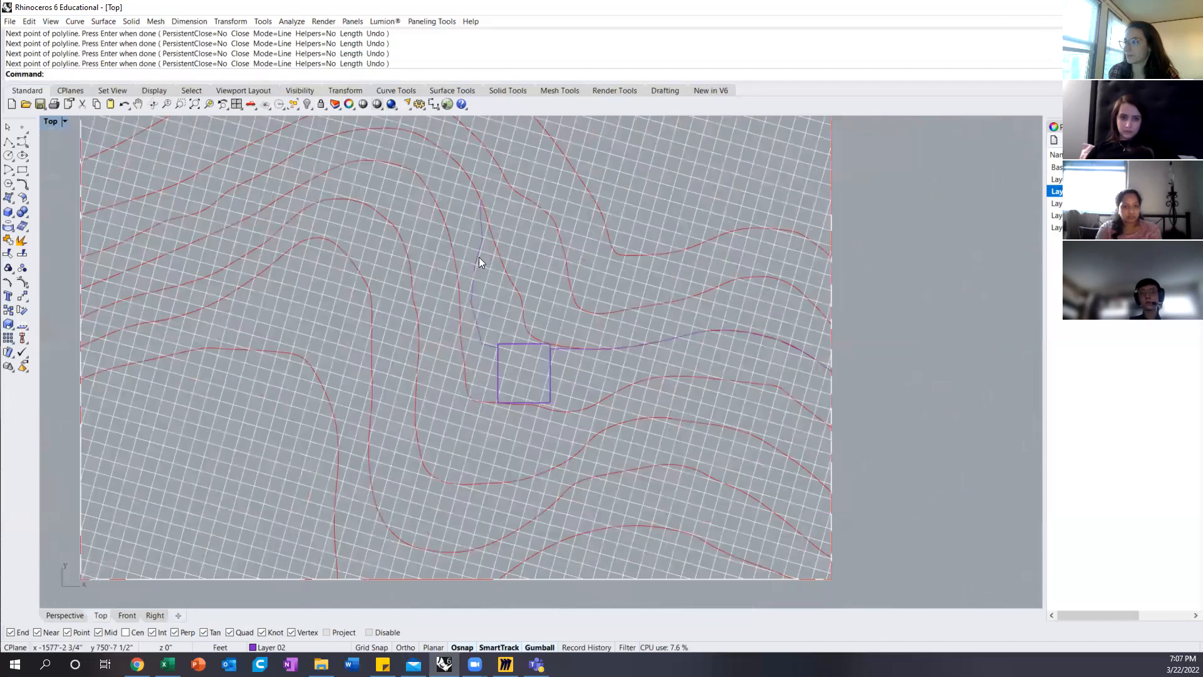
{"action": "scroll", "coordinate": [567, 358], "scroll_direction": "up", "scroll_amount": 2}
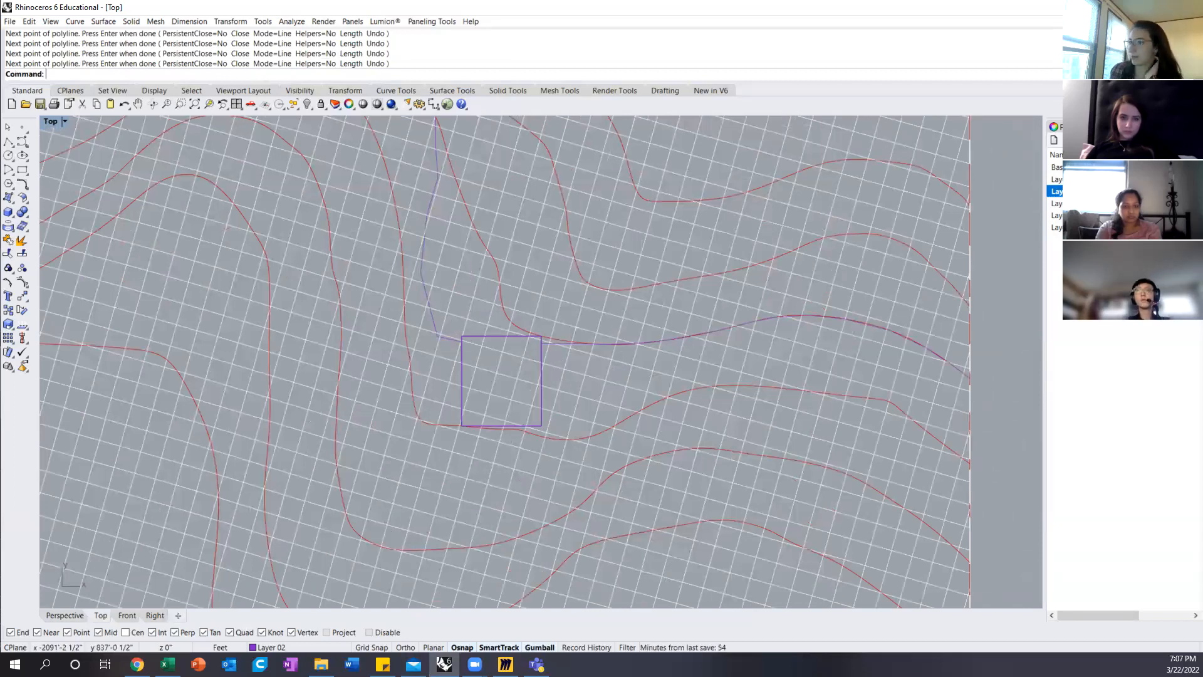
{"action": "left_click", "coordinate": [8, 142]}
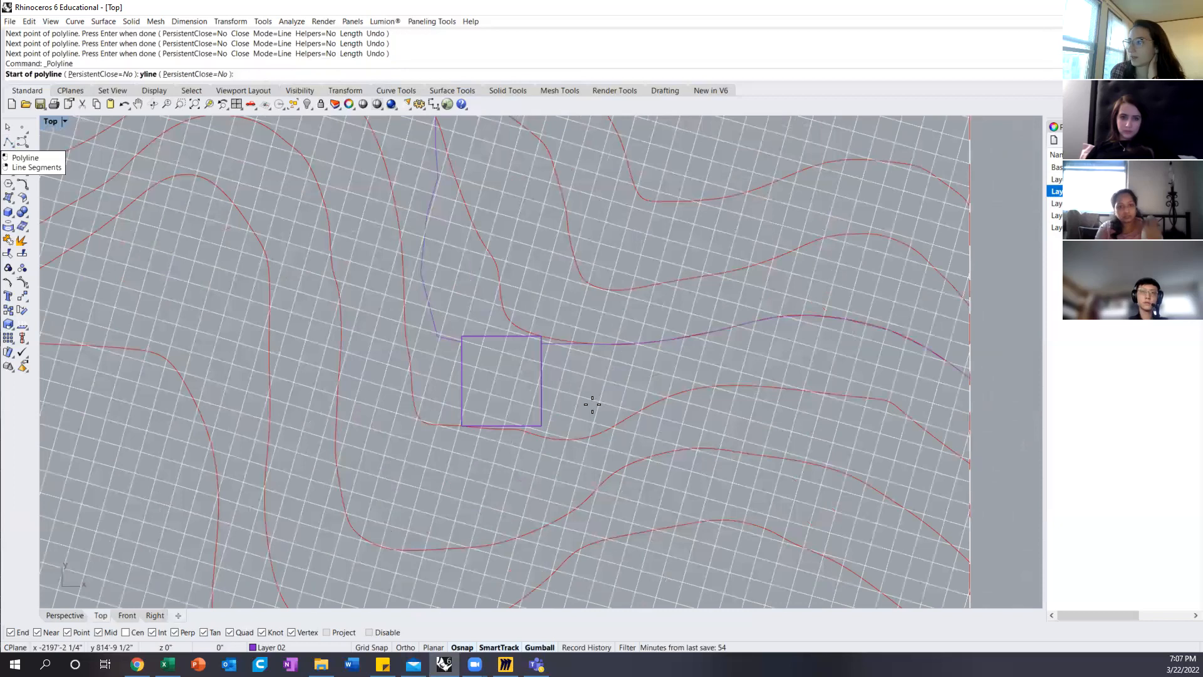
{"action": "left_click", "coordinate": [968, 462]}
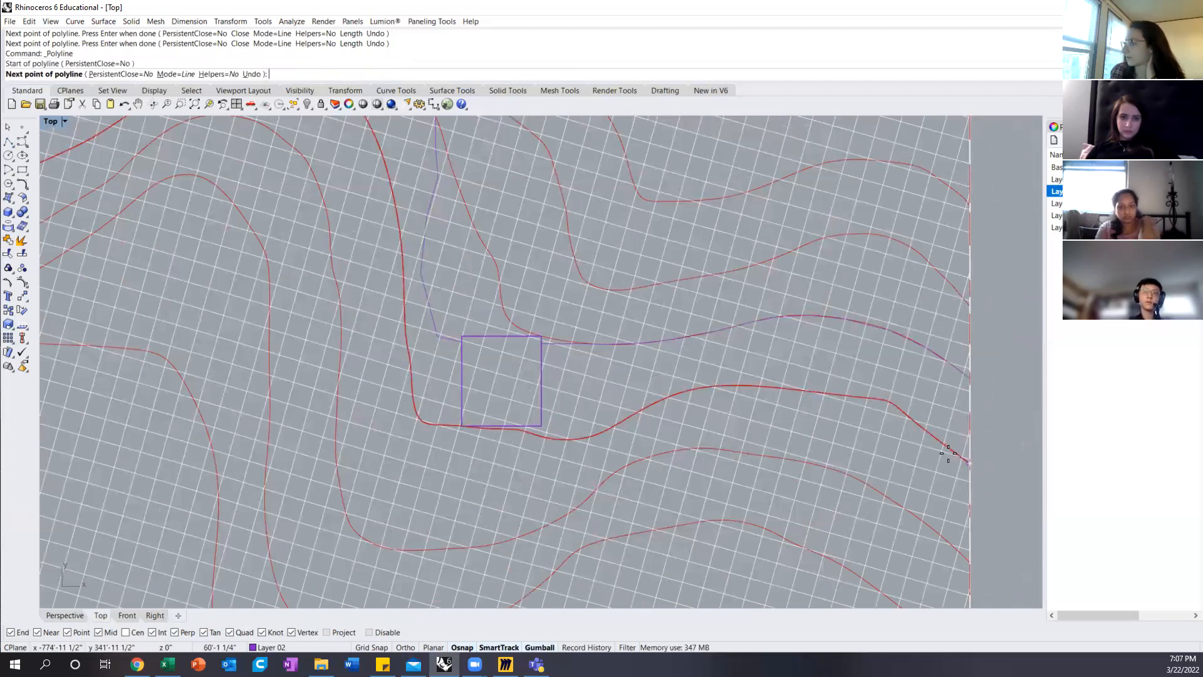
{"action": "left_click", "coordinate": [938, 439]}
{"action": "left_click", "coordinate": [895, 405]}
{"action": "left_click", "coordinate": [872, 398]}
{"action": "left_click", "coordinate": [829, 395]}
{"action": "left_click", "coordinate": [764, 386]}
{"action": "left_click", "coordinate": [713, 385]}
{"action": "left_click", "coordinate": [668, 396]}
{"action": "left_click", "coordinate": [629, 416]}
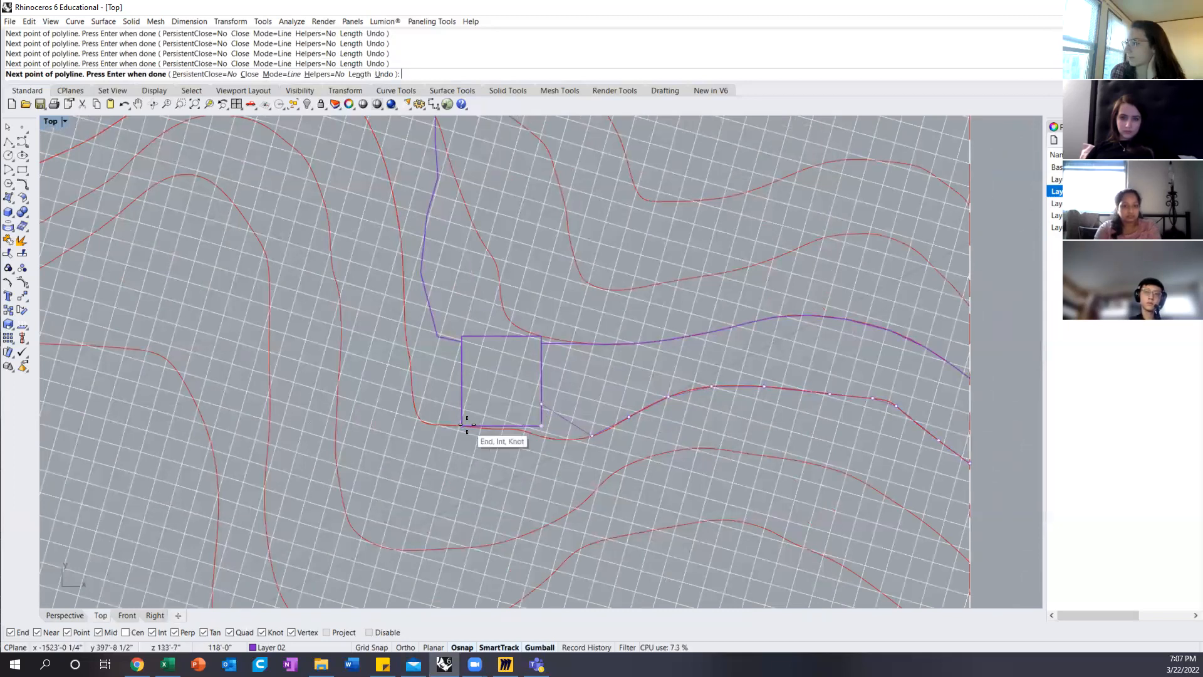
Step: Run the second polyline around the box's lower corners and partway up its left side, ending it on the lower contour
{"action": "left_click", "coordinate": [459, 395]}
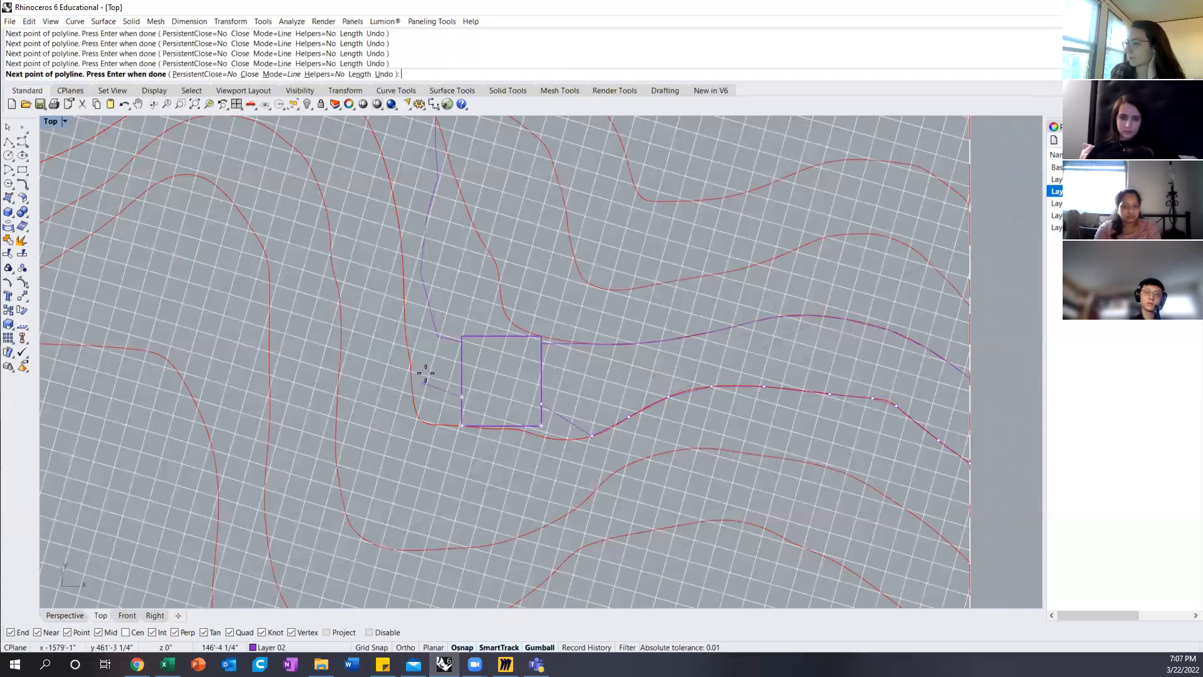
{"action": "left_click", "coordinate": [426, 366]}
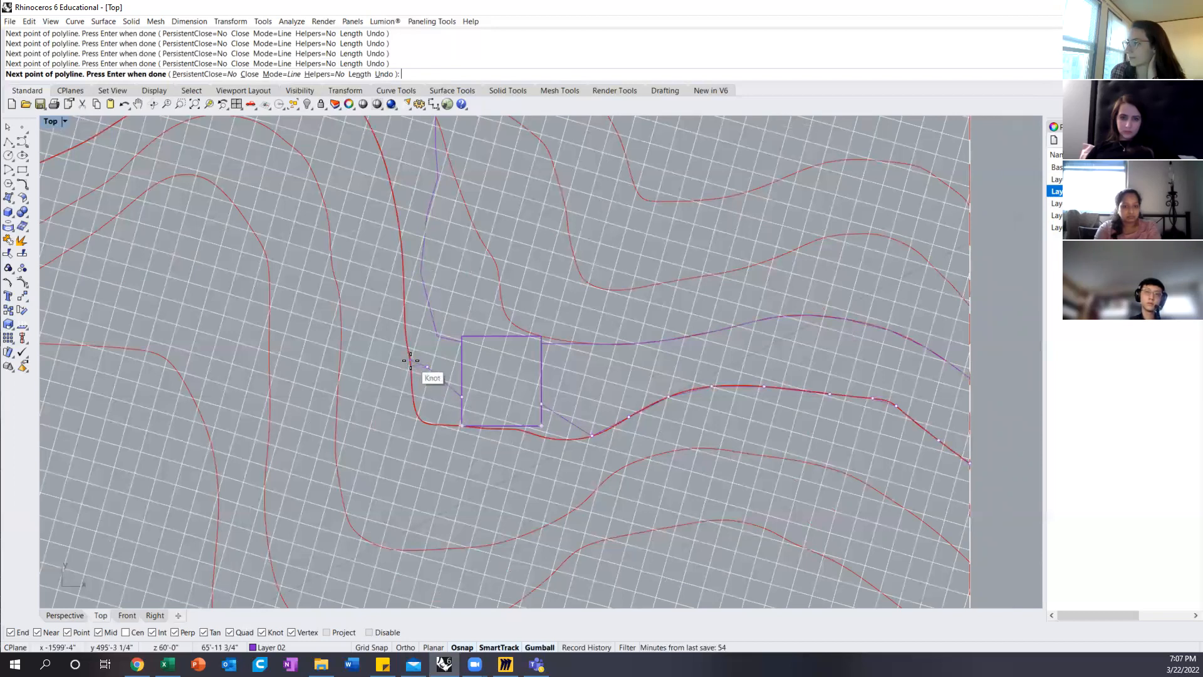
{"action": "key", "text": "Return"}
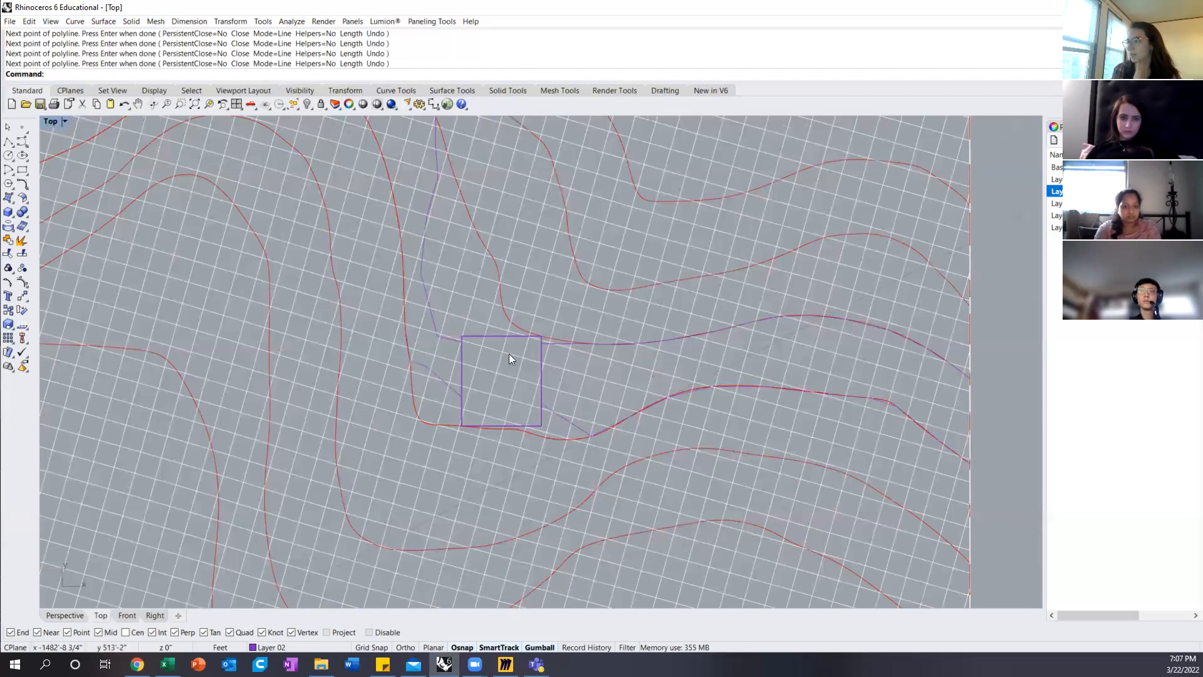
{"action": "scroll", "coordinate": [544, 358], "scroll_direction": "down", "scroll_amount": 4}
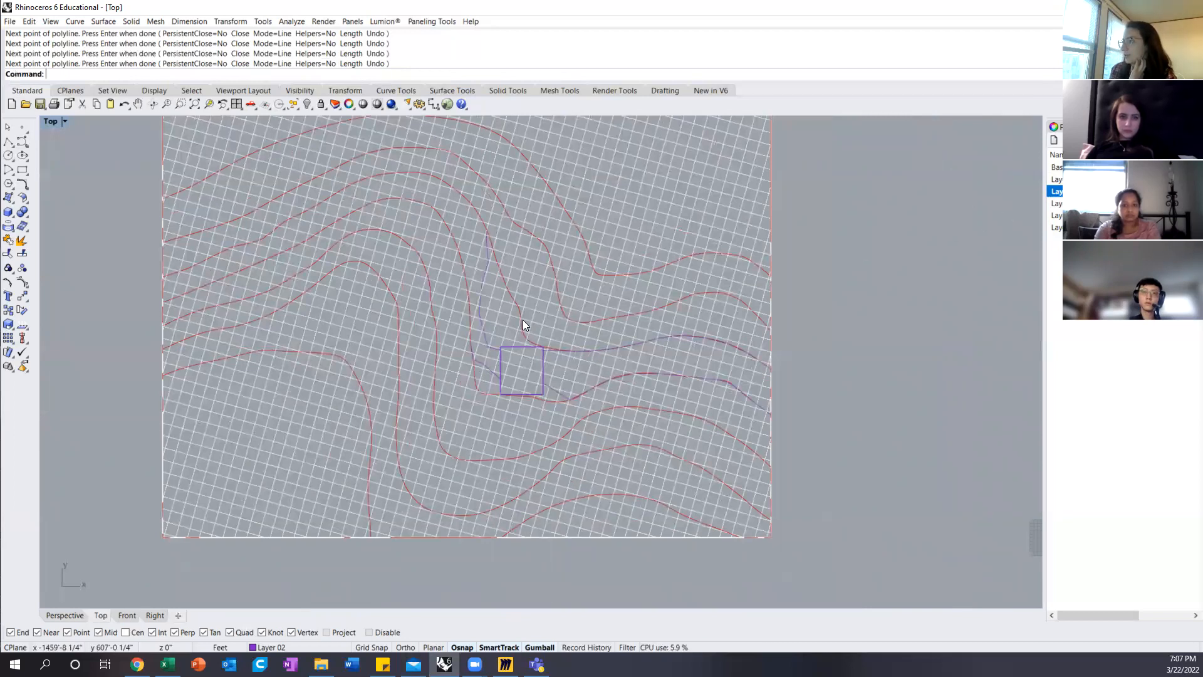
{"action": "scroll", "coordinate": [522, 319], "scroll_direction": "up", "scroll_amount": 2}
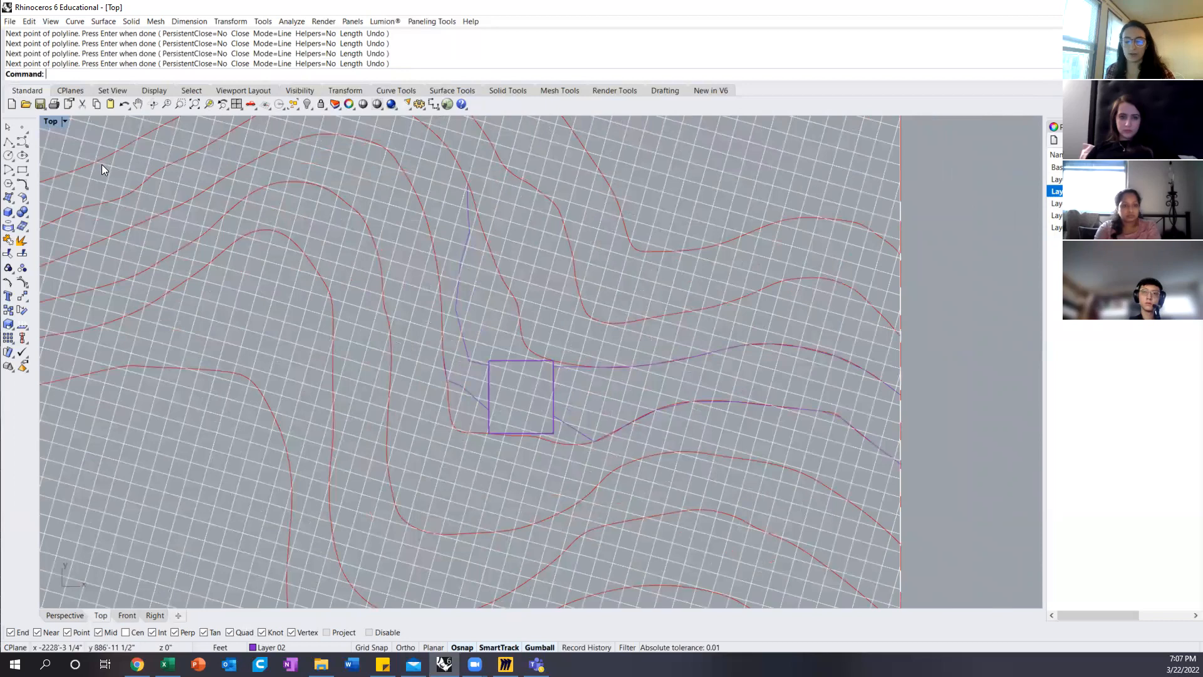
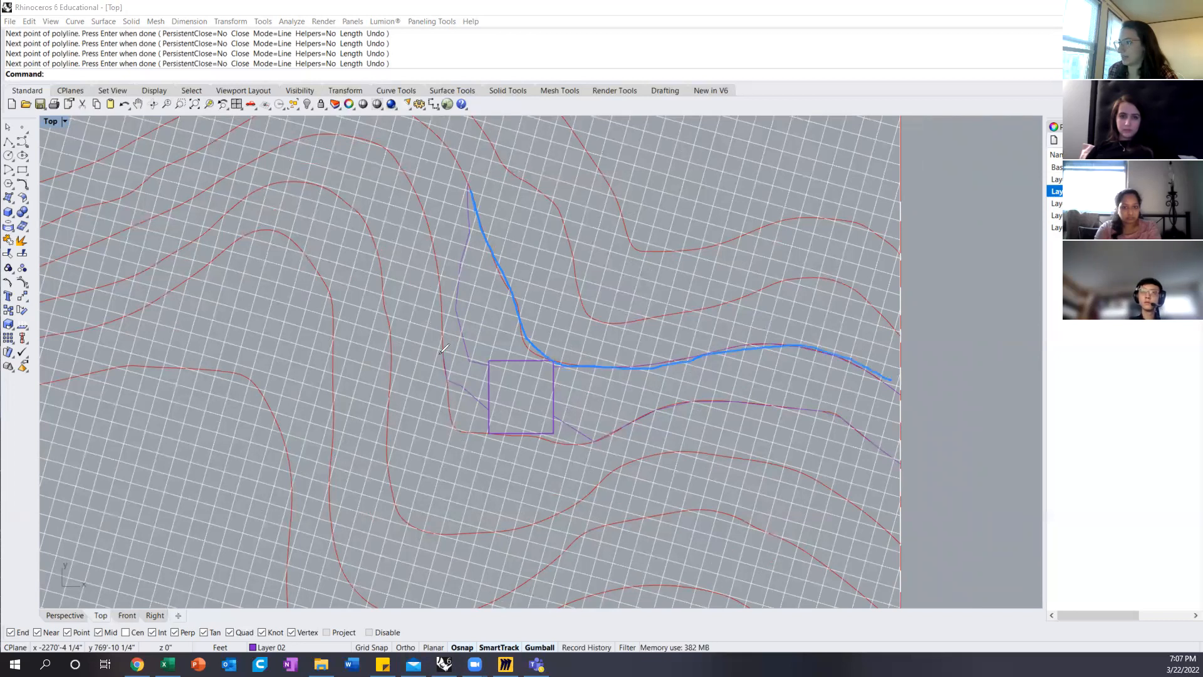
{"action": "left_click", "coordinate": [447, 386]}
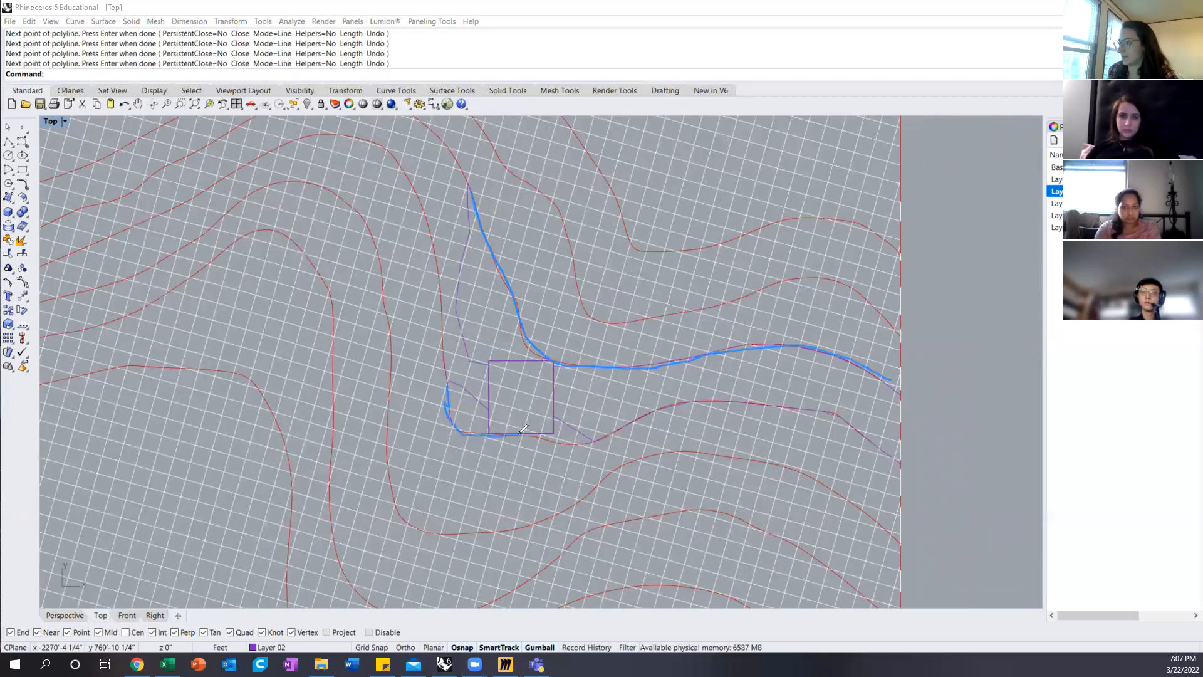
{"action": "left_click", "coordinate": [583, 447]}
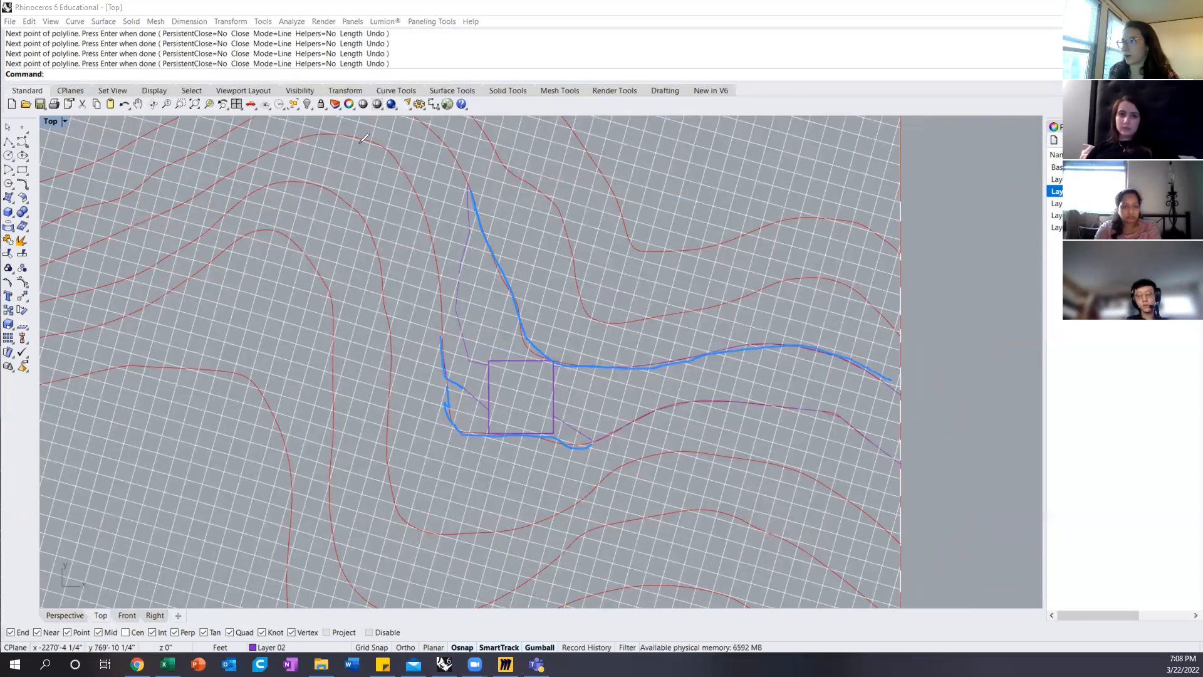
{"action": "left_click_drag", "start_coordinate": [427, 220], "coordinate": [443, 323]}
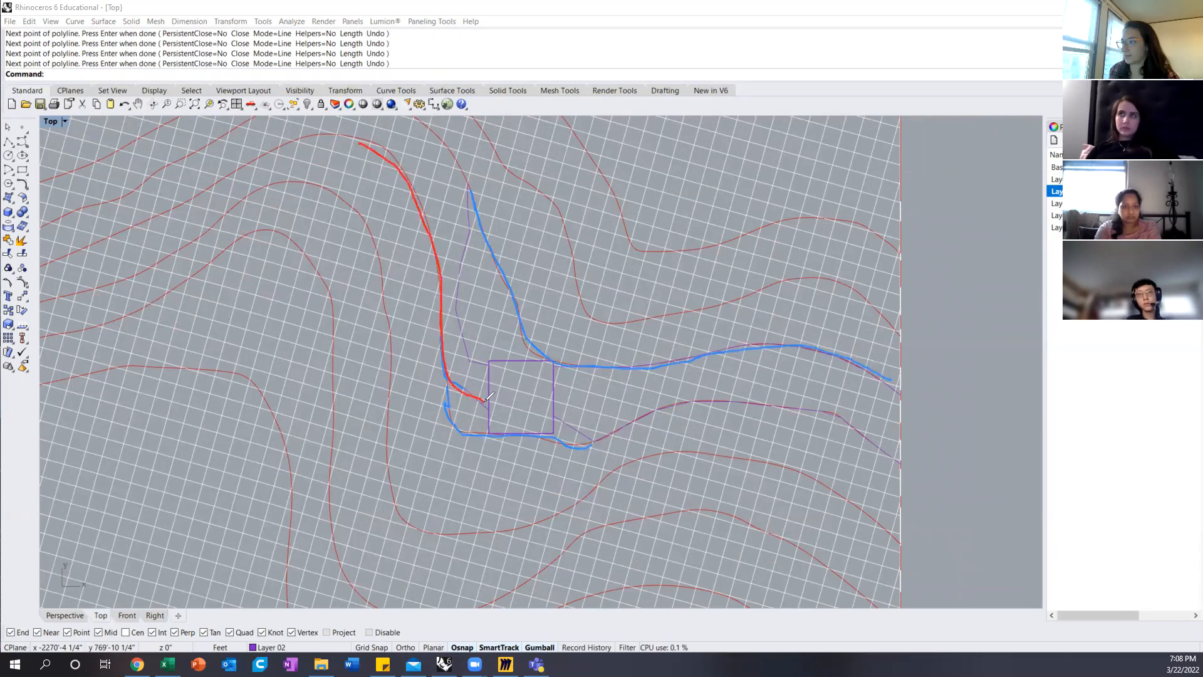
{"action": "left_click_drag", "start_coordinate": [557, 417], "coordinate": [590, 441]}
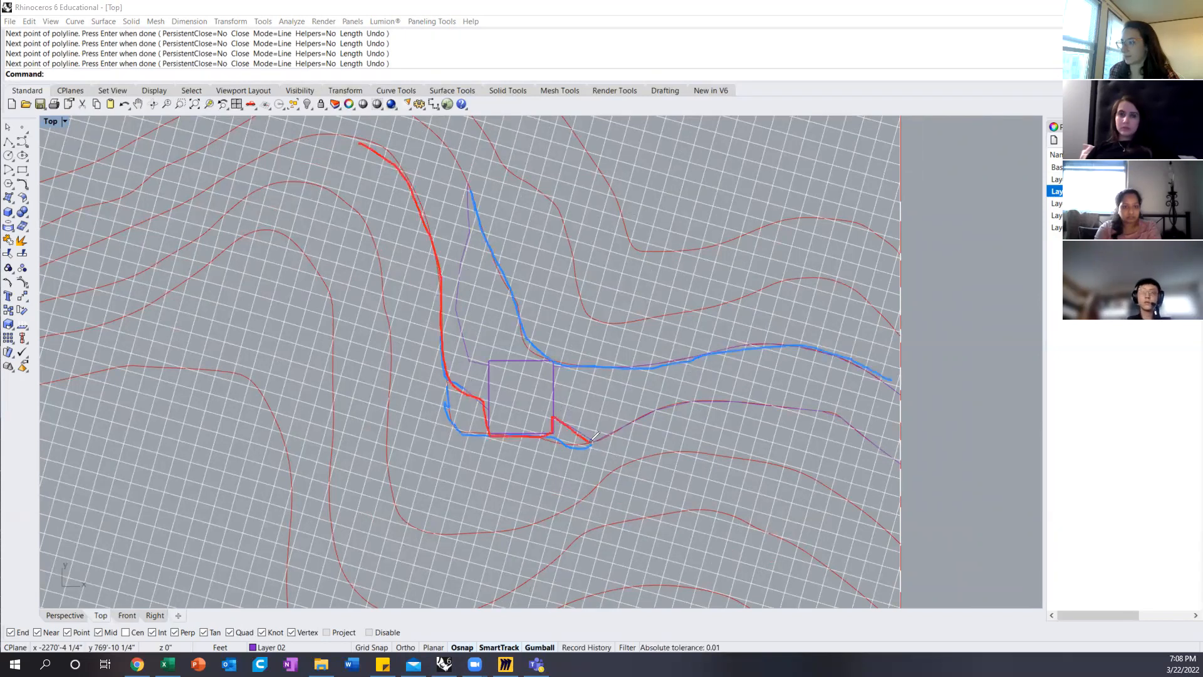
{"action": "left_click_drag", "start_coordinate": [676, 408], "coordinate": [834, 400]}
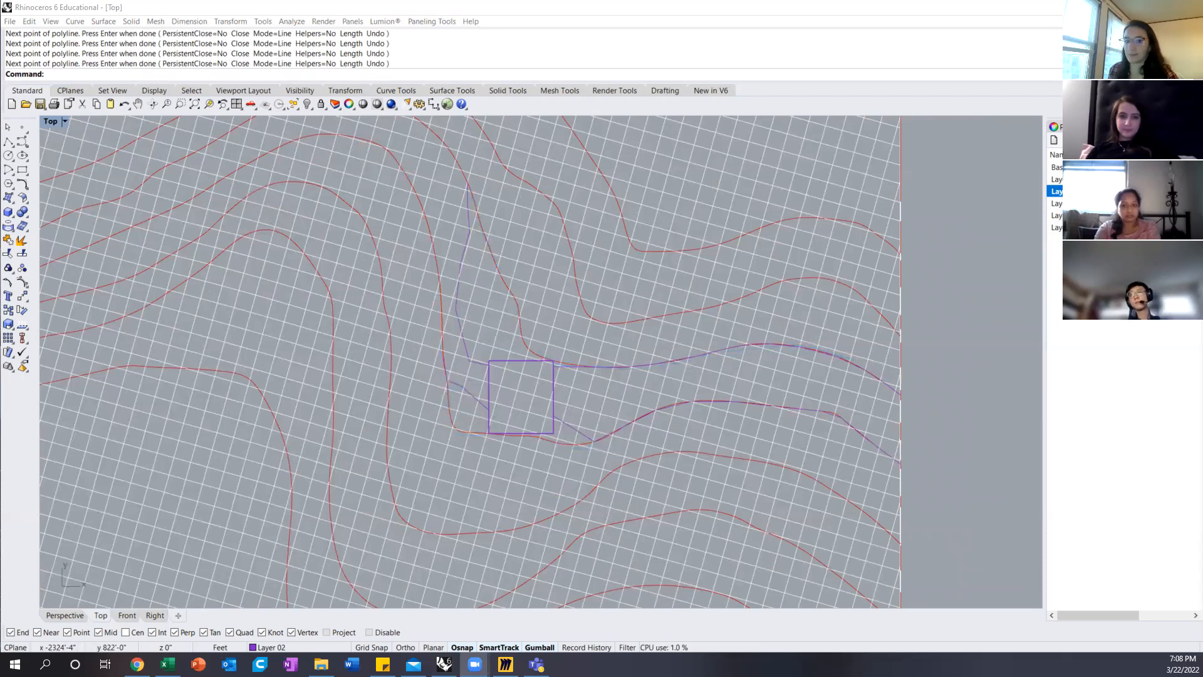
{"action": "left_click", "coordinate": [1011, 267]}
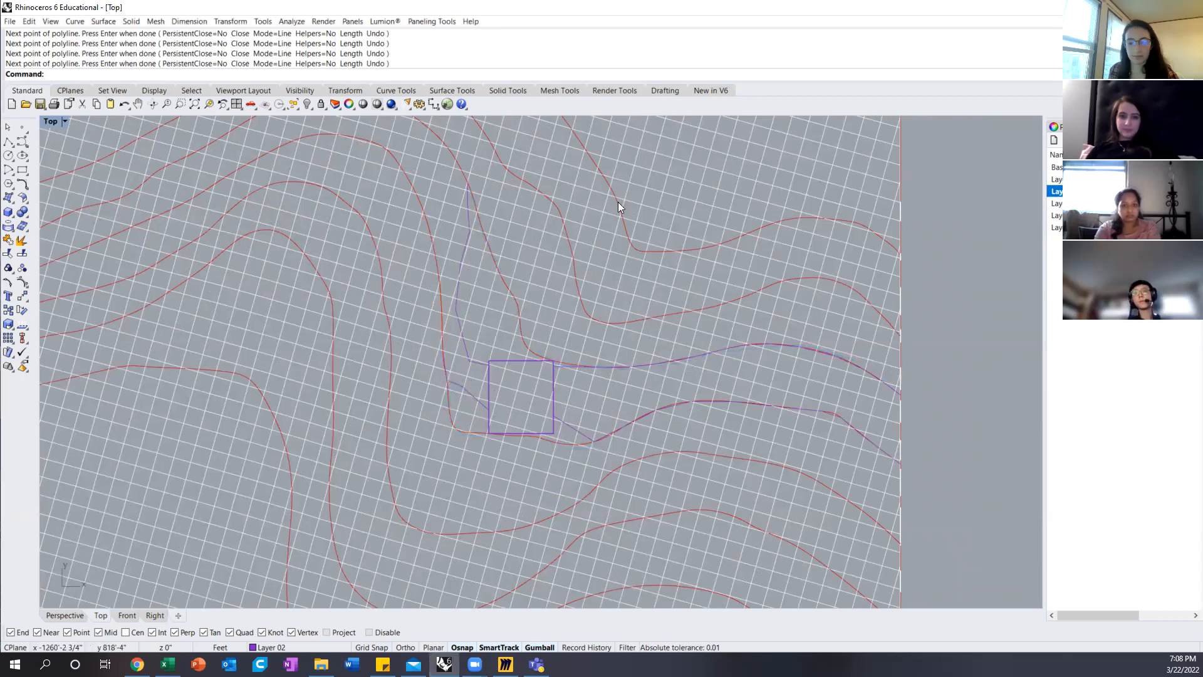
{"action": "type", "text": "Trim"}
{"action": "key", "text": "Return"}
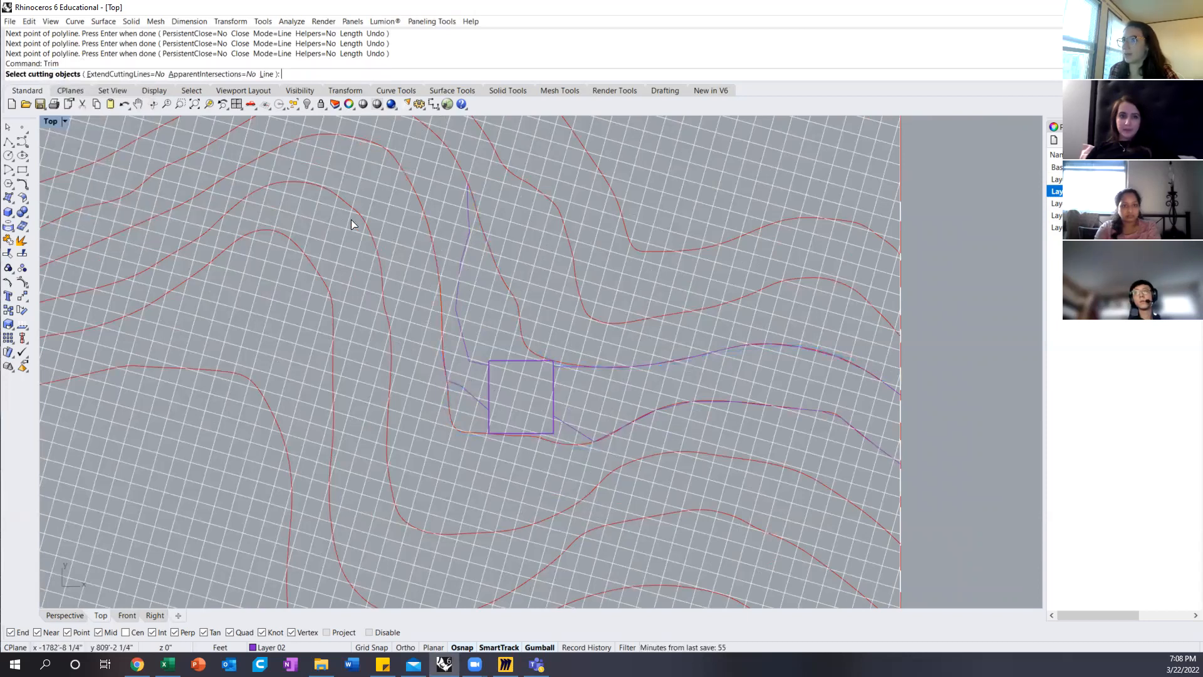
{"action": "left_click", "coordinate": [469, 216]}
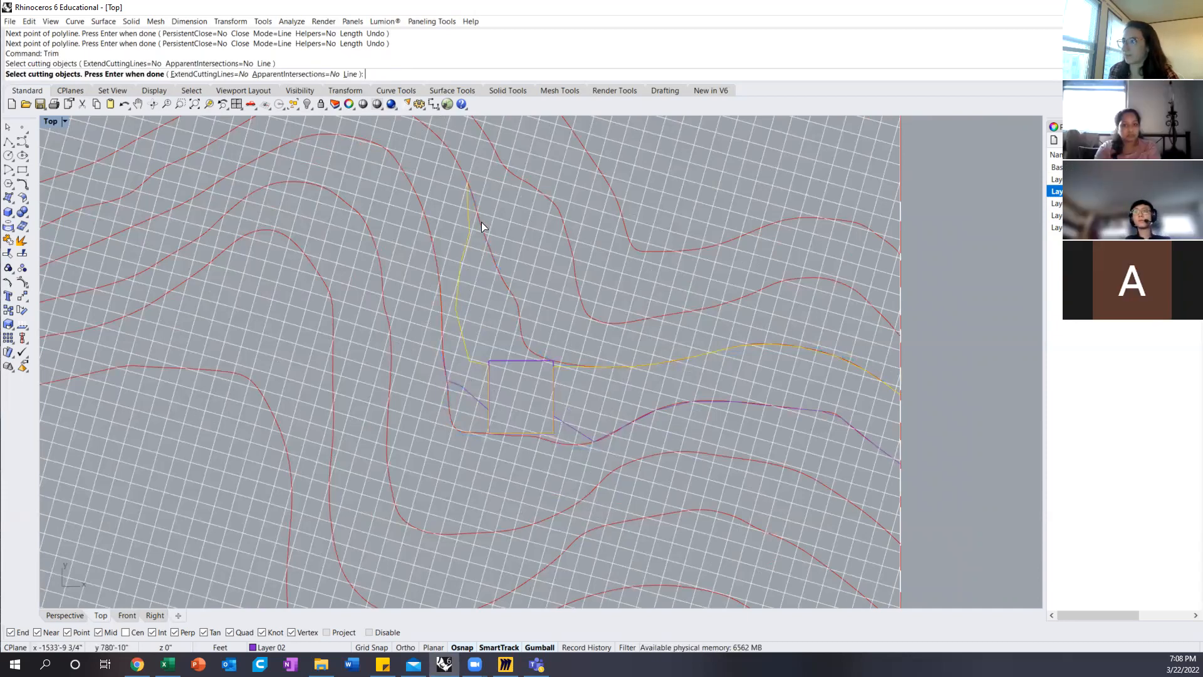
{"action": "left_click", "coordinate": [482, 221]}
{"action": "key", "text": "Escape"}
Step: Trim the original upper contour near the box with the first polyline and delete the leftover piece along the polyline's right part
{"action": "key", "text": "Return"}
{"action": "left_click", "coordinate": [470, 223]}
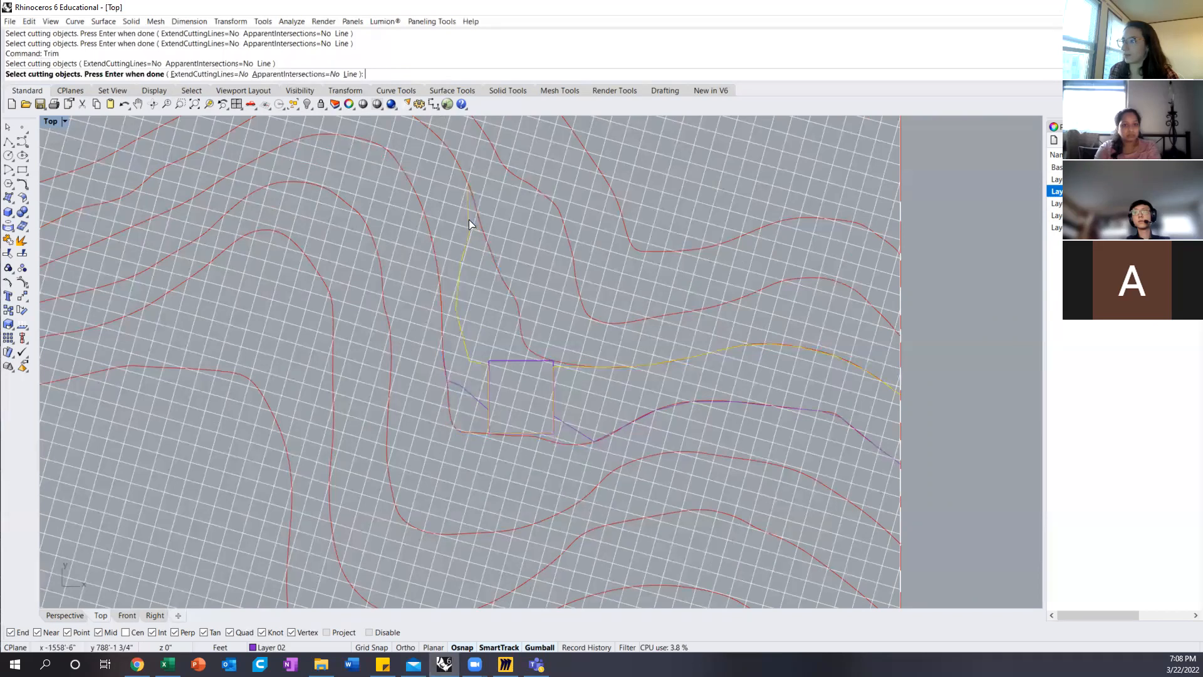
{"action": "key", "text": "Return"}
{"action": "left_click", "coordinate": [479, 221]}
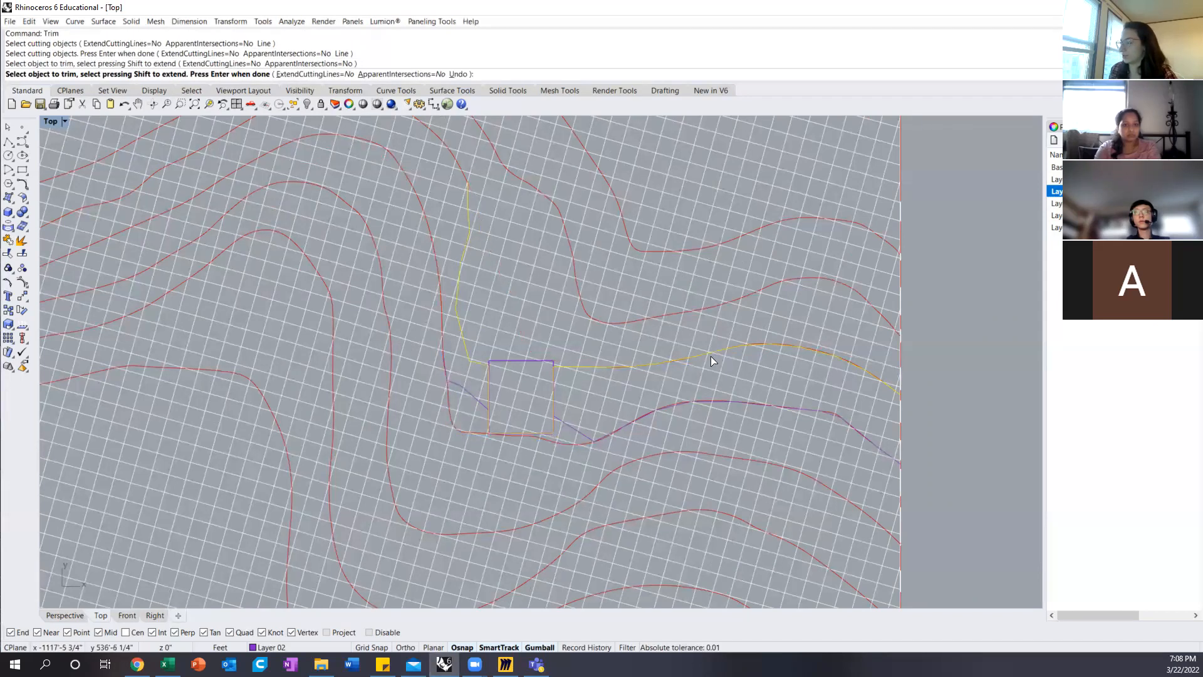
{"action": "key", "text": "Return"}
{"action": "scroll", "coordinate": [770, 352], "scroll_direction": "up", "scroll_amount": 10}
{"action": "left_click", "coordinate": [721, 329]}
{"action": "scroll", "coordinate": [724, 329], "scroll_direction": "down", "scroll_amount": 8}
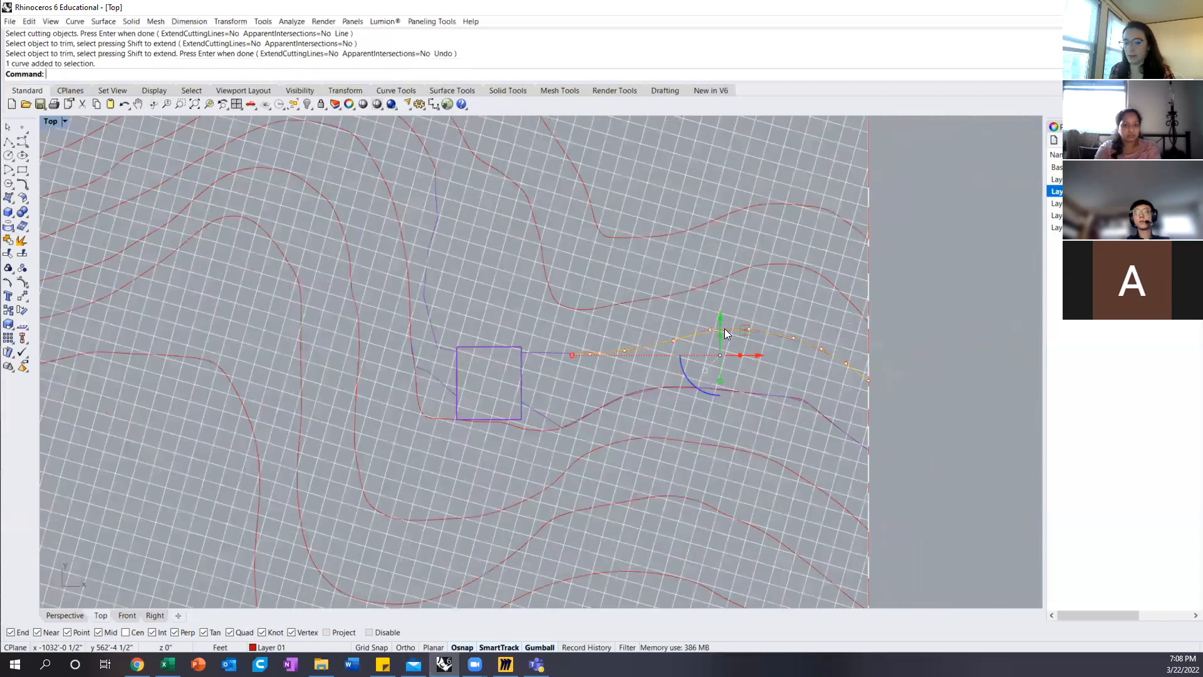
{"action": "key", "text": "Delete"}
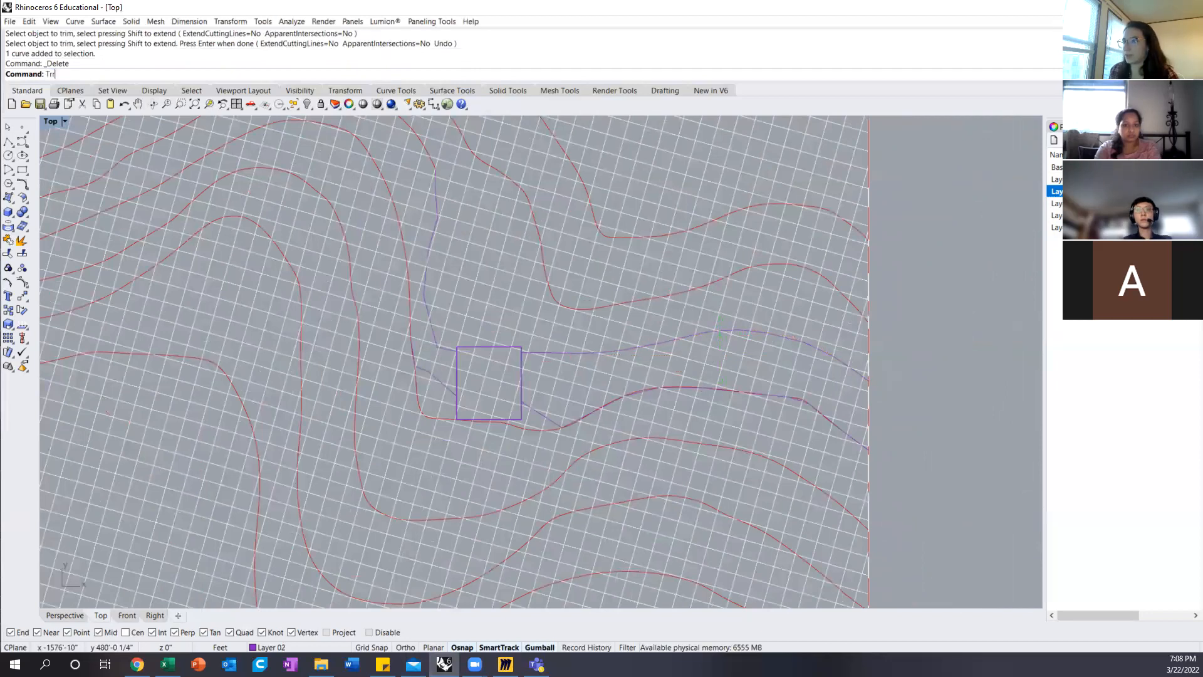
Step: Trim the original lower contour around the box's lower left corner, using the second polyline as the cutting object
{"action": "key", "text": "Return"}
{"action": "type", "text": "Trim"}
{"action": "key", "text": "Return"}
{"action": "key", "text": "Escape"}
{"action": "key", "text": "Return"}
{"action": "left_click", "coordinate": [426, 369]}
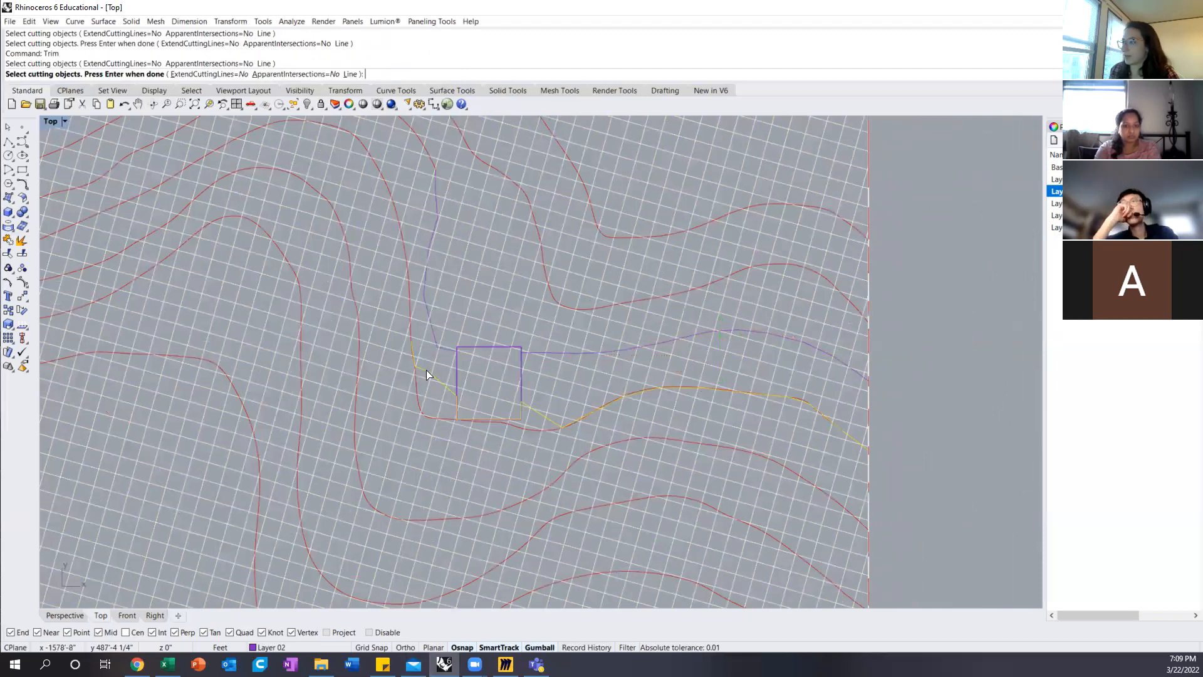
{"action": "key", "text": "Return"}
{"action": "left_click", "coordinate": [416, 385]}
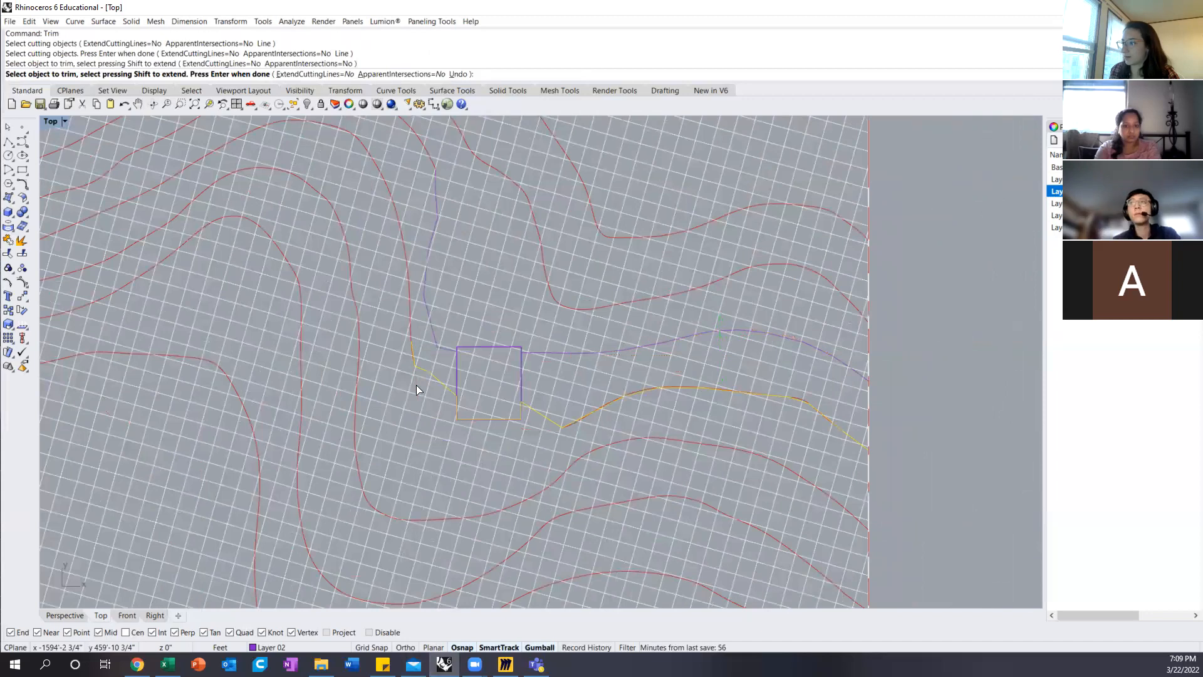
{"action": "scroll", "coordinate": [587, 435], "scroll_direction": "up", "scroll_amount": 5}
{"action": "key", "text": "Return"}
Step: Delete the leftover piece of the original lower contour between the box and the terrain's right edge
{"action": "left_click", "coordinate": [549, 410]}
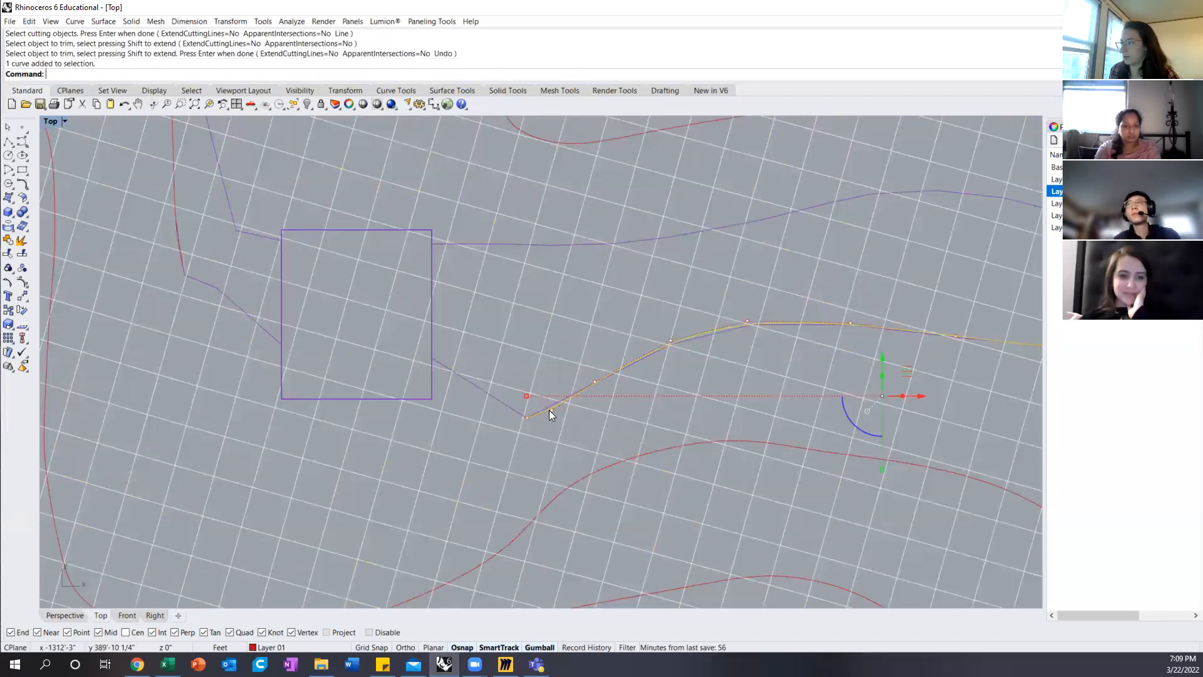
{"action": "key", "text": "Delete"}
{"action": "scroll", "coordinate": [507, 408], "scroll_direction": "down", "scroll_amount": 9}
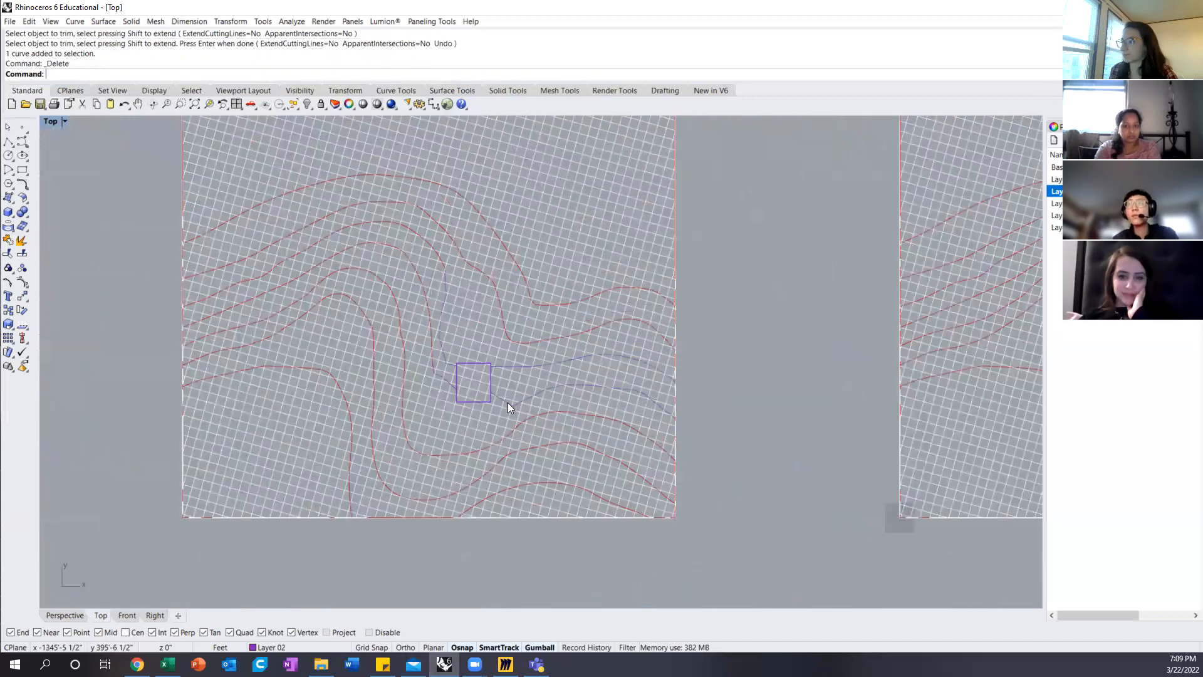
Step: Join the first polyline with the remaining left part of the original upper contour
{"action": "scroll", "coordinate": [449, 266], "scroll_direction": "up", "scroll_amount": 3}
{"action": "left_click", "coordinate": [443, 290]}
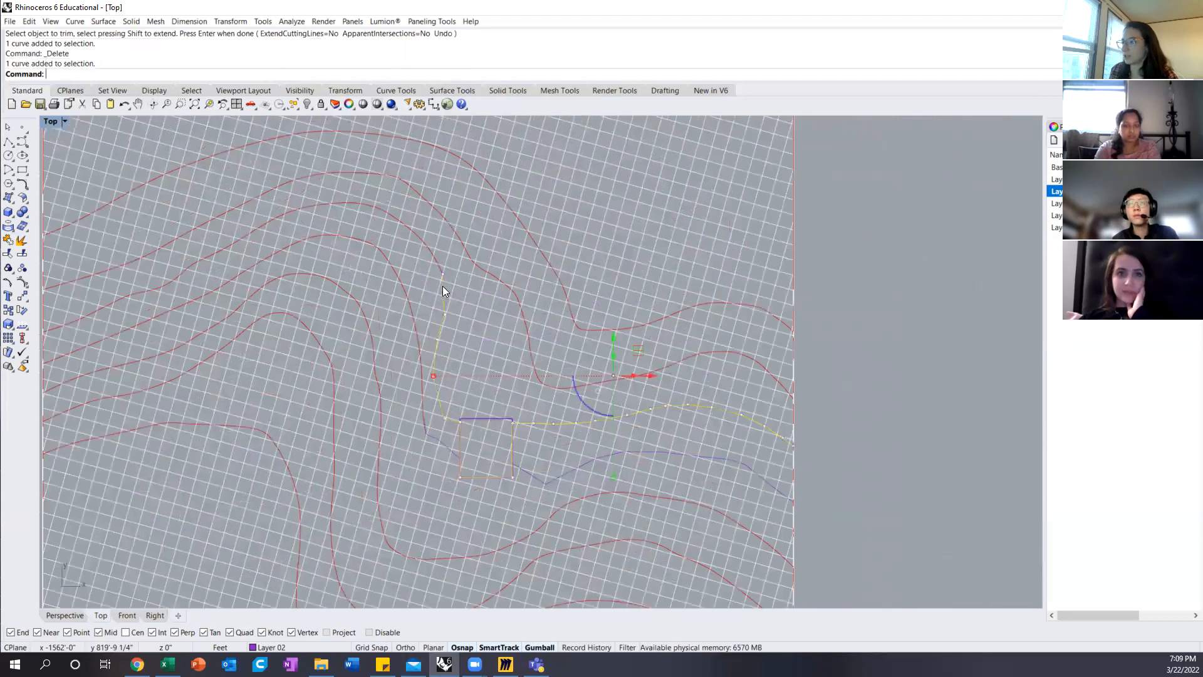
{"action": "left_click", "coordinate": [434, 261], "text": "shift"}
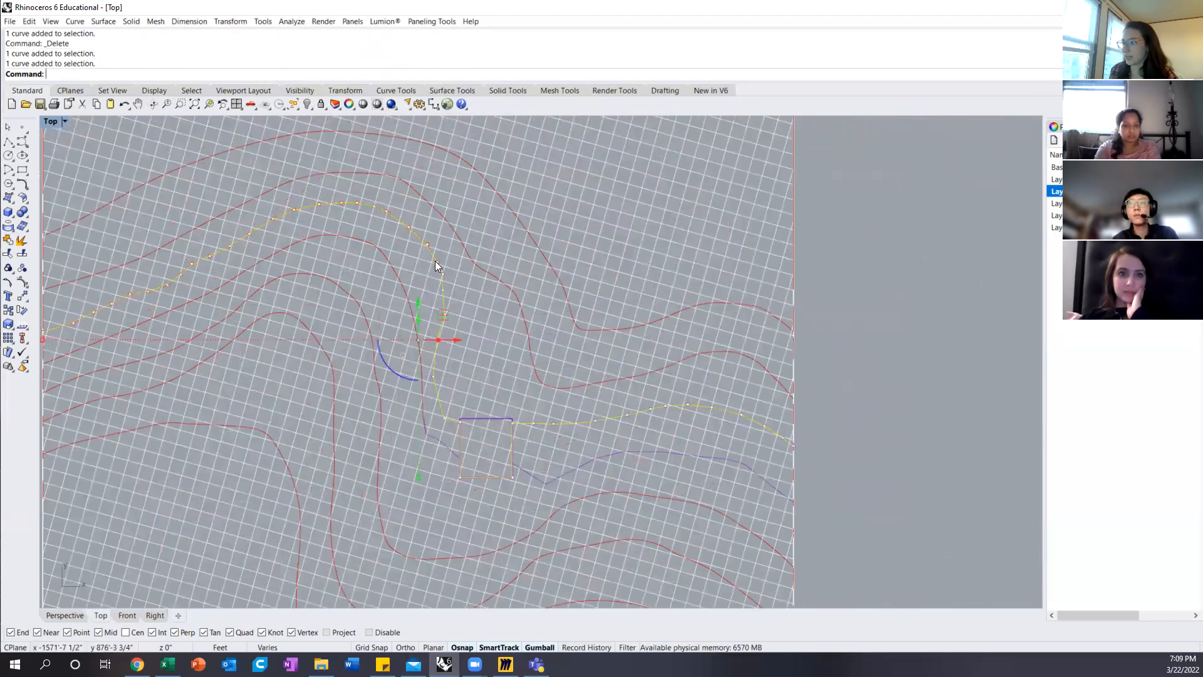
{"action": "type", "text": "join"}
{"action": "key", "text": "Return"}
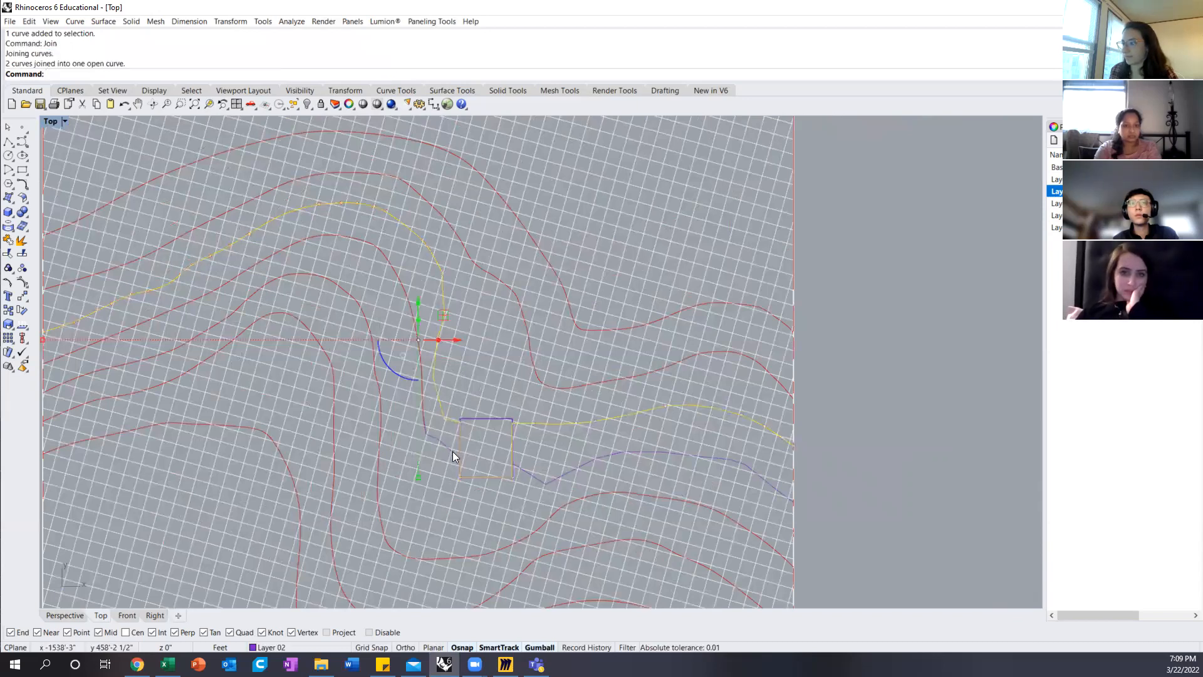
Step: Try to join the second polyline with the remaining left part of the original lower contour
{"action": "left_click", "coordinate": [461, 454]}
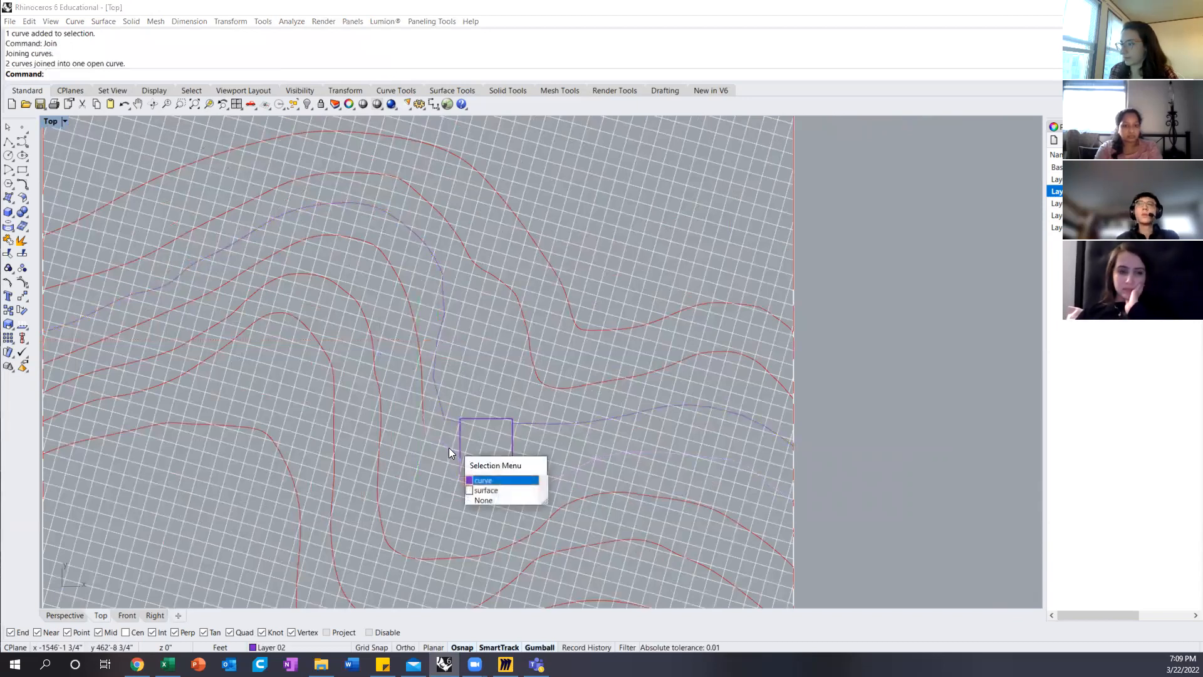
{"action": "left_click", "coordinate": [486, 480]}
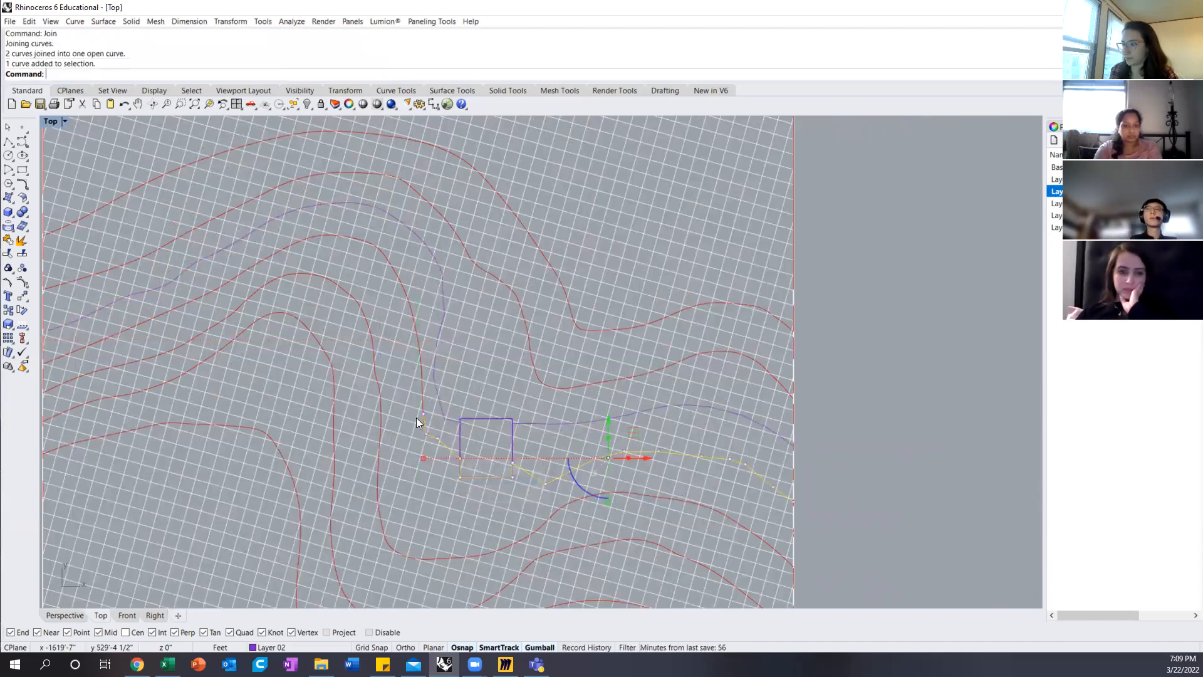
{"action": "left_click", "coordinate": [421, 376], "text": "shift"}
{"action": "key", "text": "Return"}
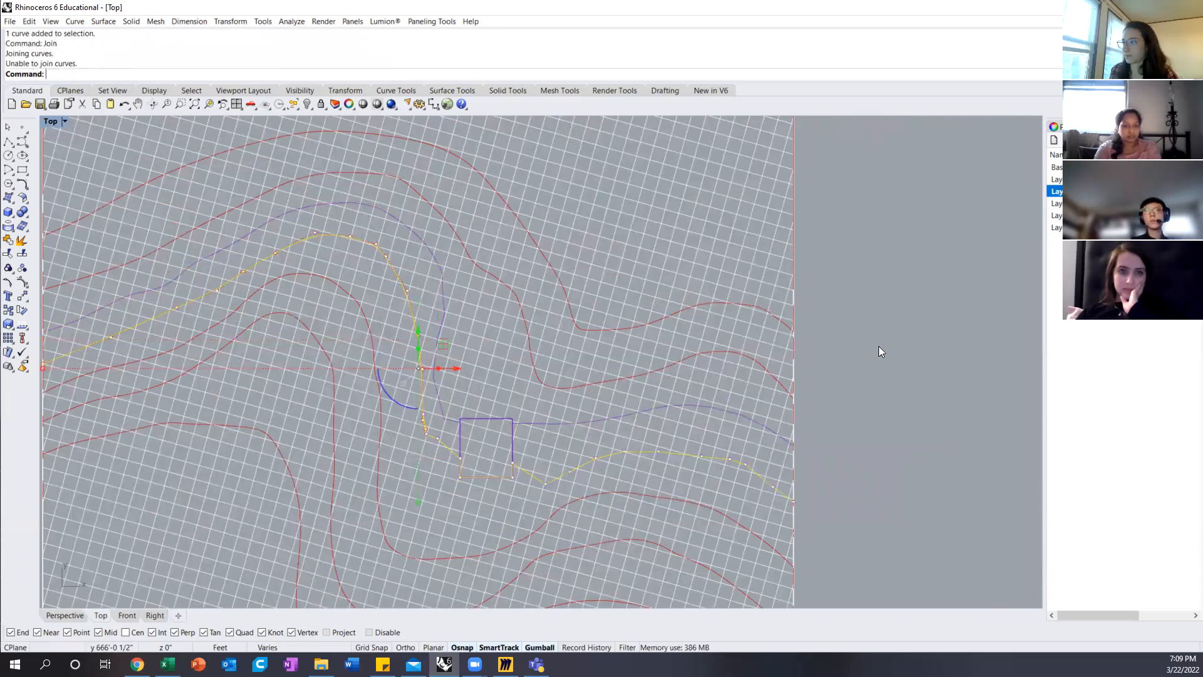
{"action": "left_click", "coordinate": [876, 308]}
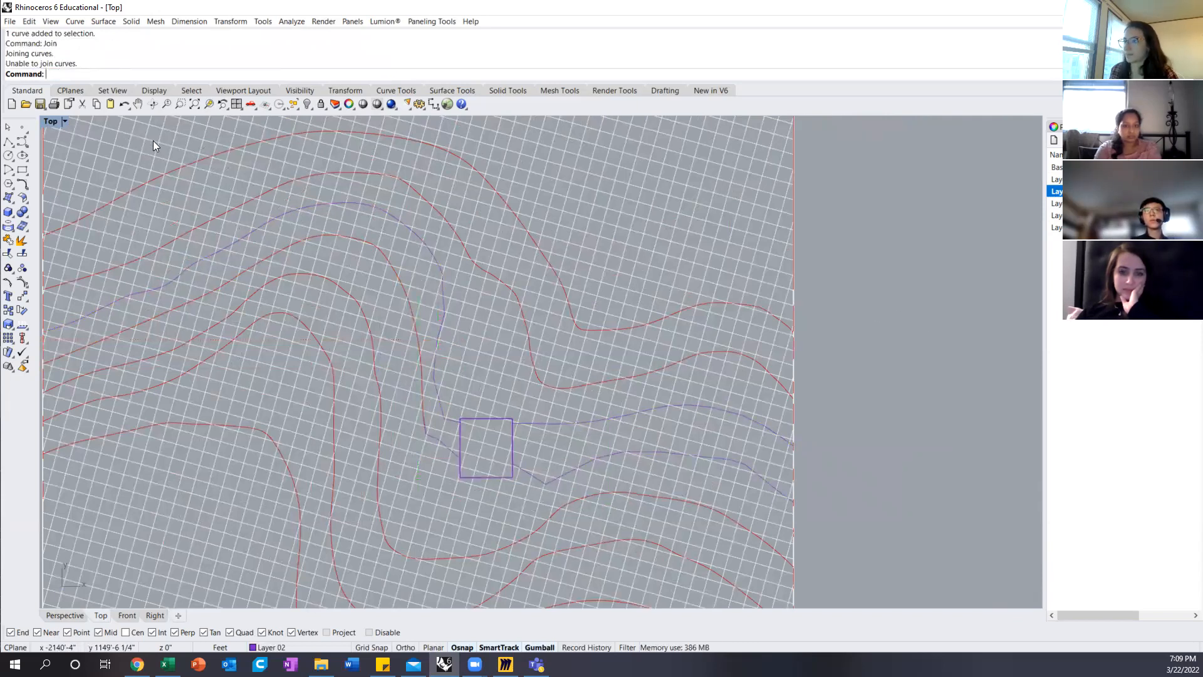
Step: Switch to the Perspective view and examine the redrawn contours around the box on the terrain
{"action": "left_click", "coordinate": [64, 616]}
{"action": "mouse_move", "coordinate": [573, 322]}
{"action": "right_mouse_down"}
{"action": "mouse_move", "coordinate": [610, 271]}
{"action": "mouse_move", "coordinate": [564, 317]}
{"action": "right_mouse_up"}
{"action": "scroll", "coordinate": [556, 282], "scroll_direction": "up", "scroll_amount": 5}
{"action": "left_click", "coordinate": [498, 301]}
{"action": "left_click", "coordinate": [540, 335]}
{"action": "key", "text": "Escape"}
{"action": "right_click_drag", "start_coordinate": [530, 292], "coordinate": [565, 295]}
{"action": "scroll", "coordinate": [563, 296], "scroll_direction": "down", "scroll_amount": 7}
Step: Hide the building box
{"action": "left_click", "coordinate": [602, 275]}
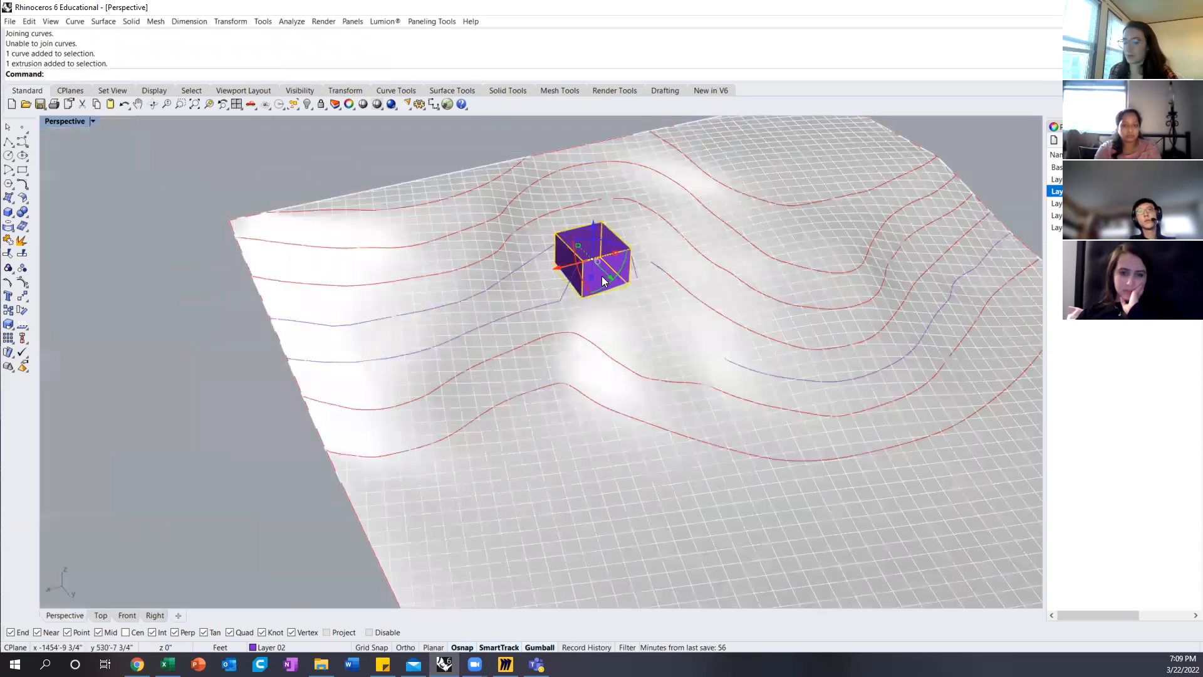
{"action": "type", "text": "Hide"}
{"action": "key", "text": "Return"}
Step: Select the joined contour's raised control points at the box location and move them straight down towards the terrain
{"action": "right_click_drag", "start_coordinate": [606, 274], "coordinate": [557, 245]}
{"action": "left_click", "coordinate": [552, 261]}
{"action": "left_click", "coordinate": [573, 291]}
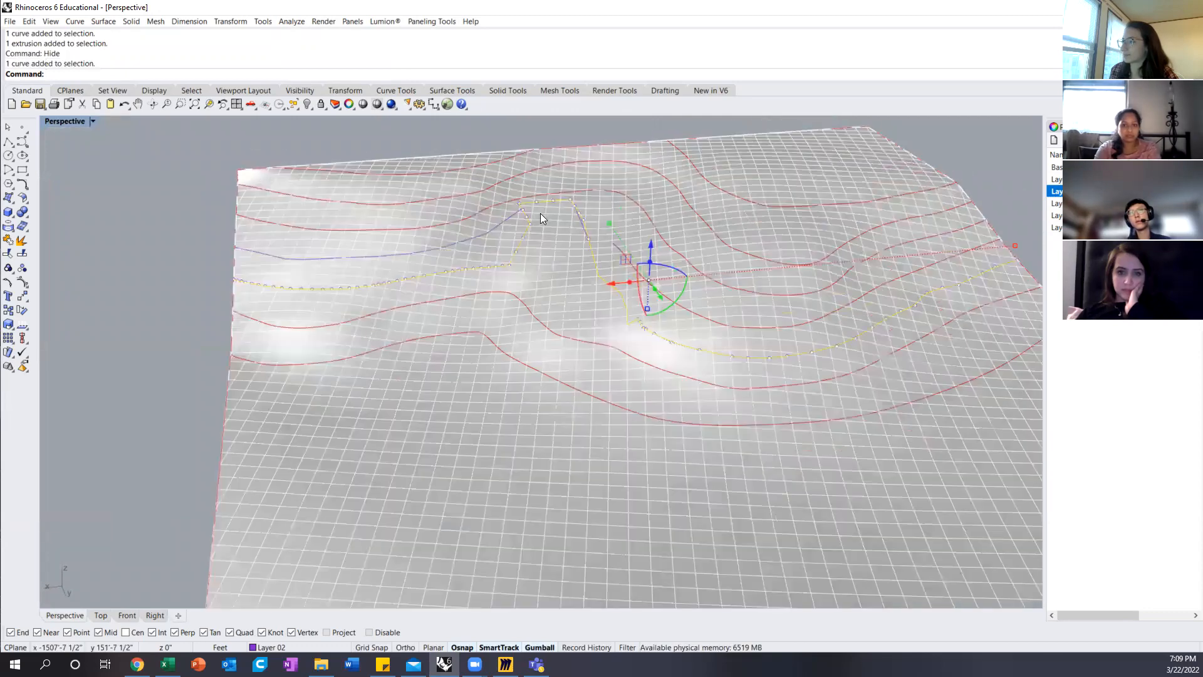
{"action": "right_click_drag", "start_coordinate": [527, 298], "coordinate": [535, 360]}
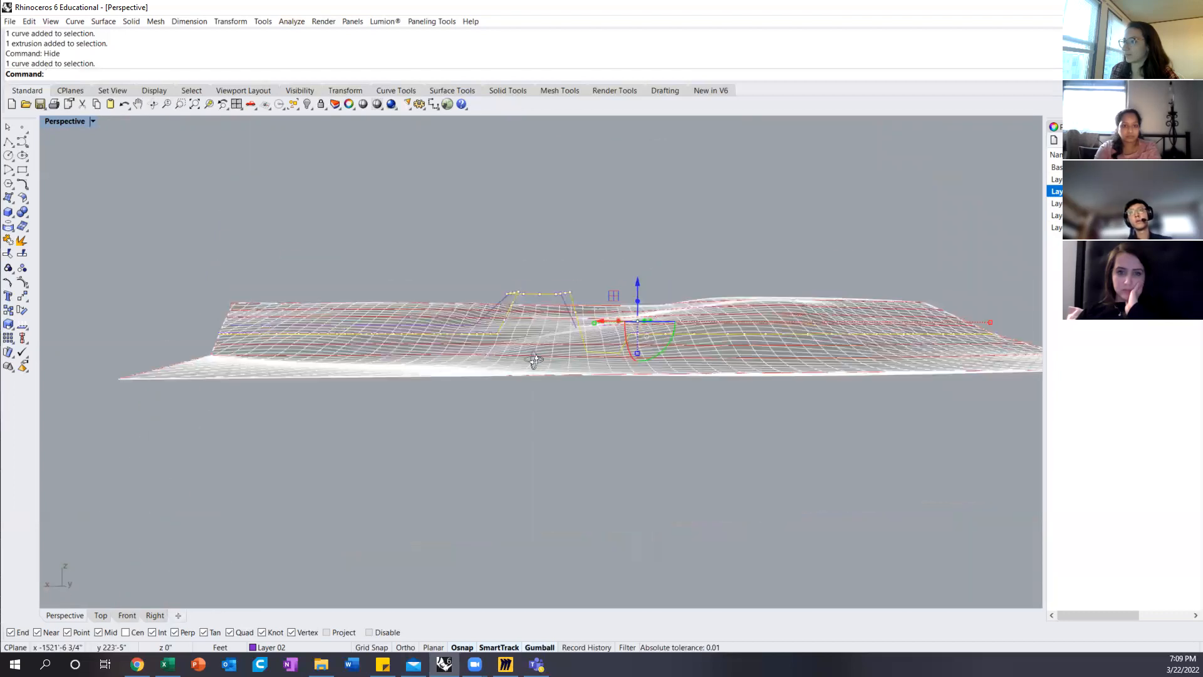
{"action": "left_click_drag", "start_coordinate": [482, 258], "coordinate": [587, 320]}
{"action": "right_click_drag", "start_coordinate": [585, 313], "coordinate": [613, 329]}
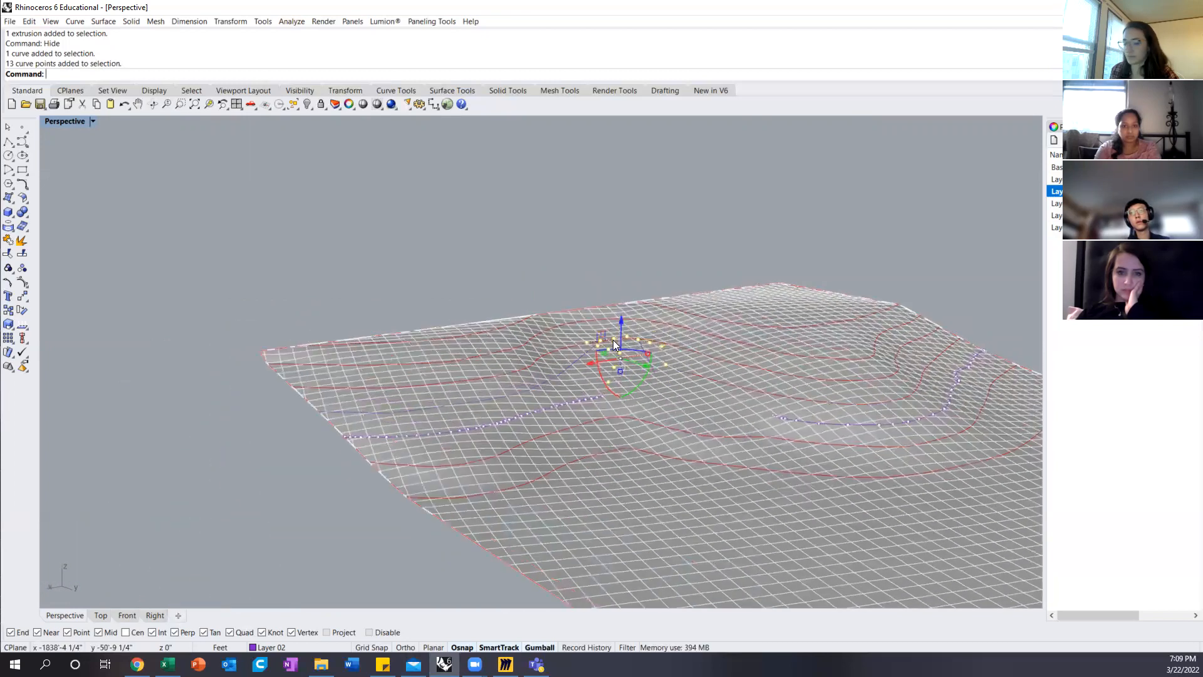
{"action": "type", "text": "m"}
{"action": "key", "text": "Return"}
{"action": "scroll", "coordinate": [620, 368], "scroll_direction": "up", "scroll_amount": 8}
{"action": "left_click", "coordinate": [621, 300]}
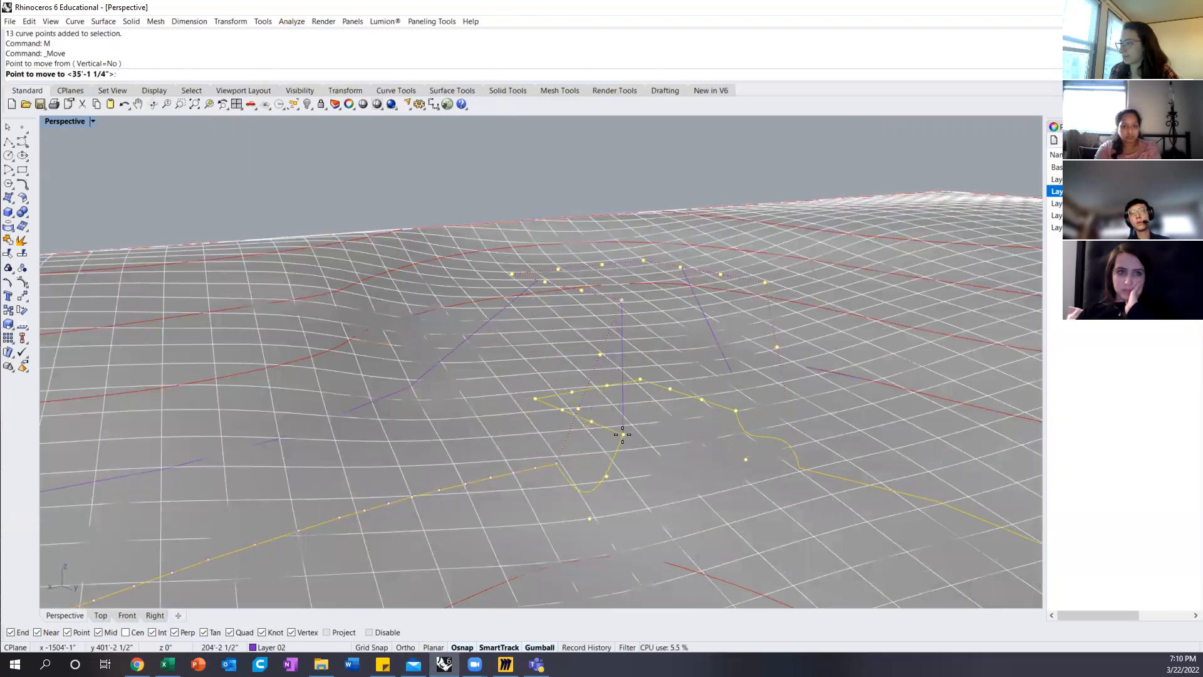
{"action": "left_click", "coordinate": [623, 431]}
{"action": "scroll", "coordinate": [558, 406], "scroll_direction": "down", "scroll_amount": 5}
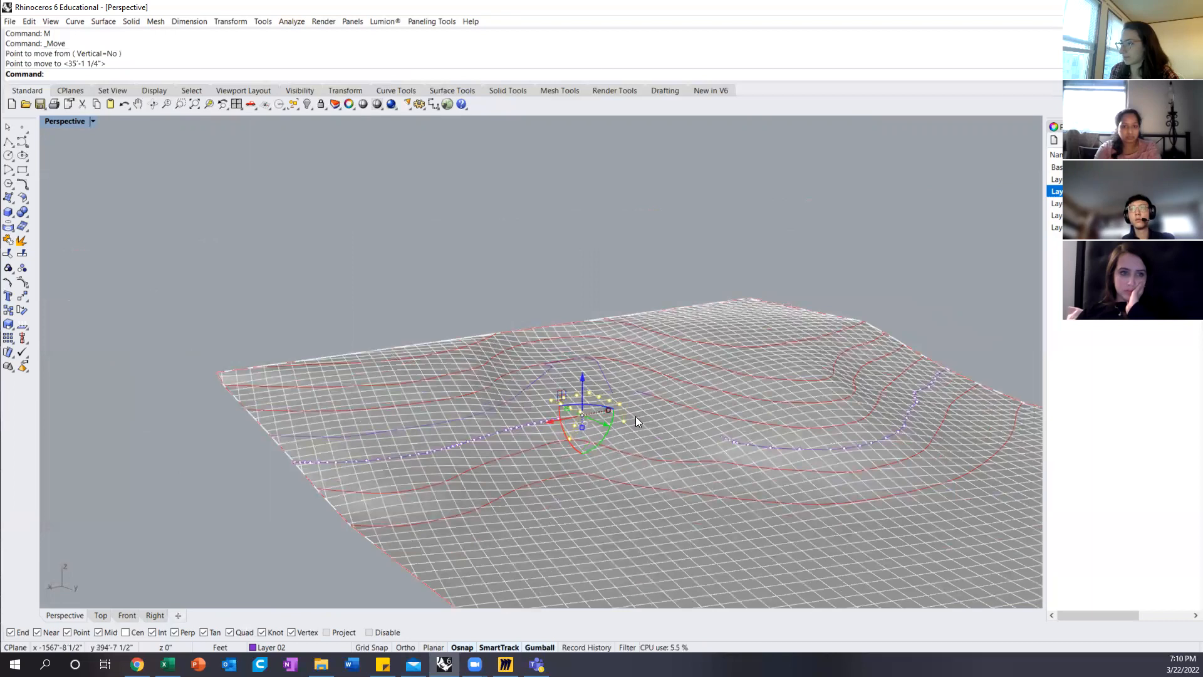
Step: Undo the move of the contour's control points and the hiding of the box
{"action": "scroll", "coordinate": [592, 431], "scroll_direction": "down", "scroll_amount": 8}
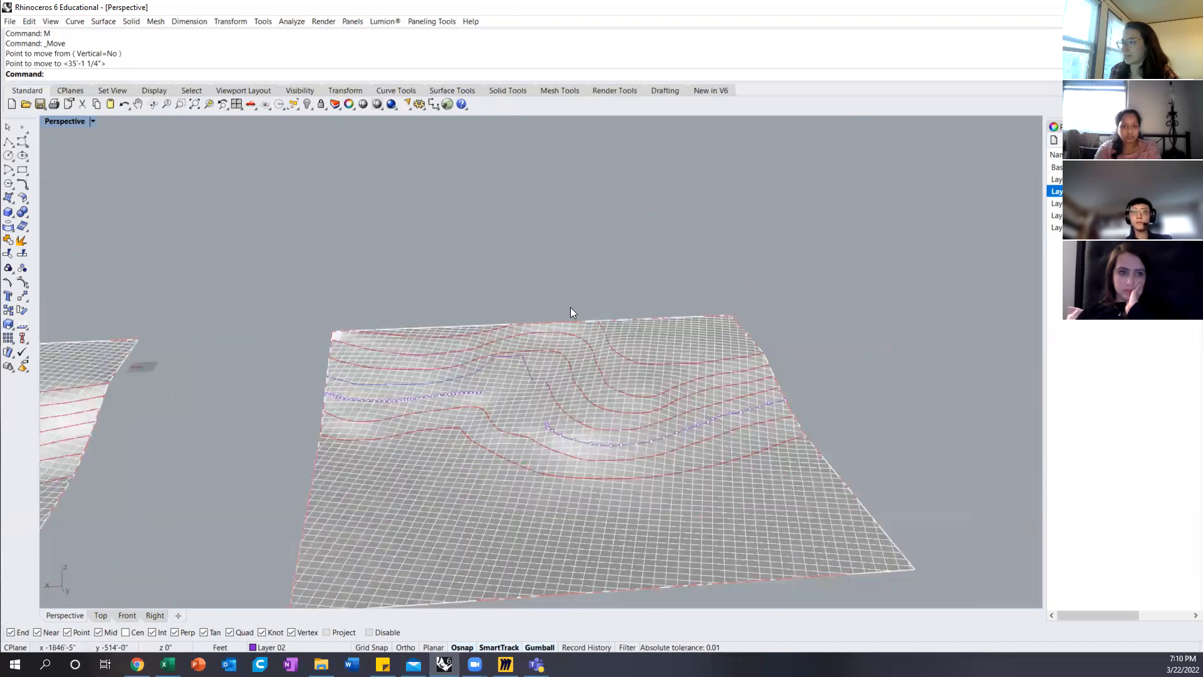
{"action": "right_click_drag", "start_coordinate": [578, 352], "coordinate": [579, 368]}
{"action": "key", "text": "ctrl+z"}
{"action": "key", "text": "ctrl+z"}
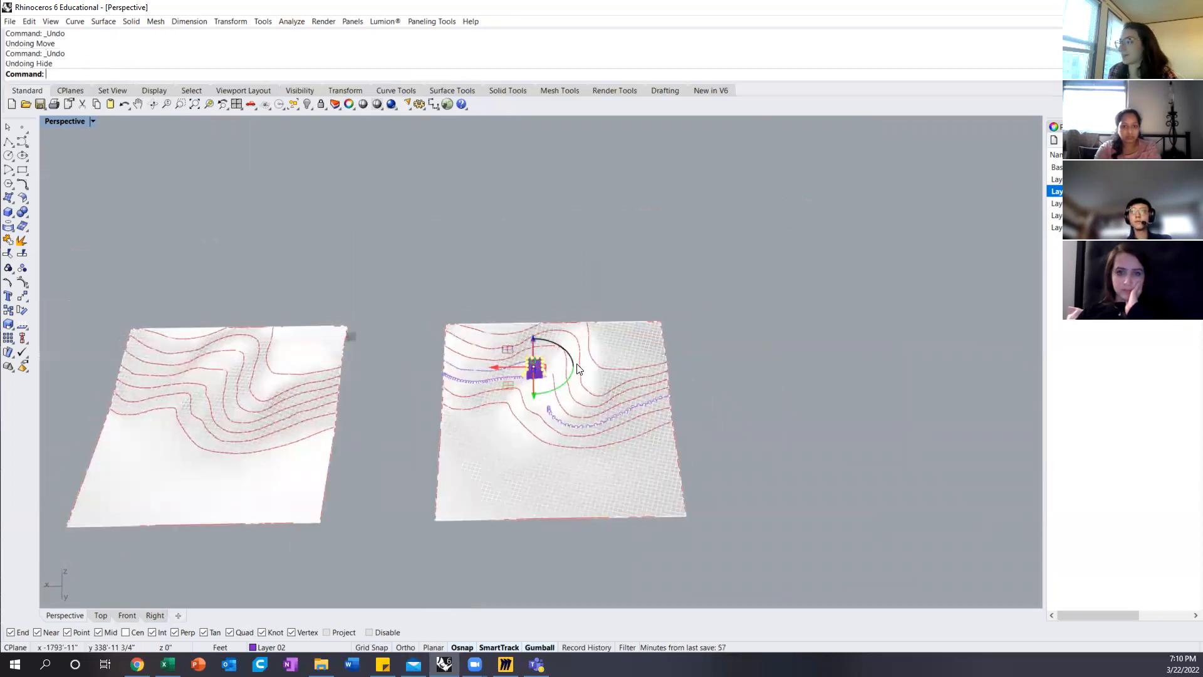
{"action": "scroll", "coordinate": [515, 365], "scroll_direction": "up", "scroll_amount": 5}
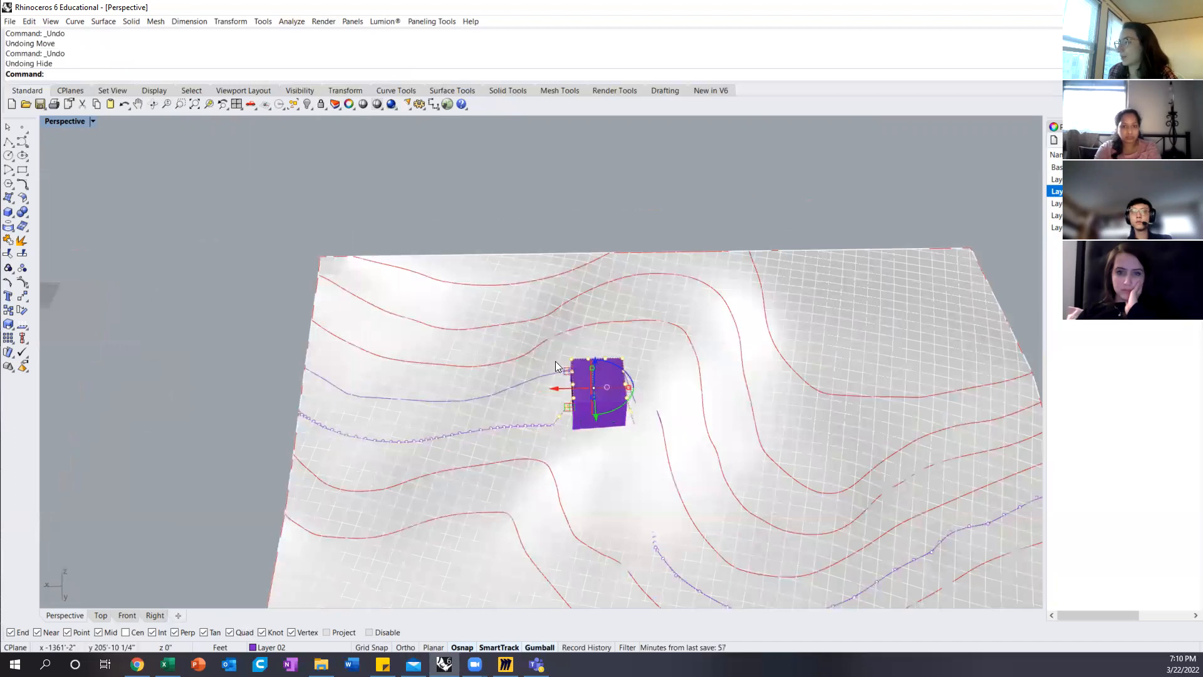
Step: Flatten the lower redrawn contour beside the box onto the construction plane with ProjectToCPlane, deleting the input curve
{"action": "left_click", "coordinate": [564, 172]}
{"action": "right_click_drag", "start_coordinate": [570, 397], "coordinate": [601, 340]}
{"action": "left_click", "coordinate": [618, 295]}
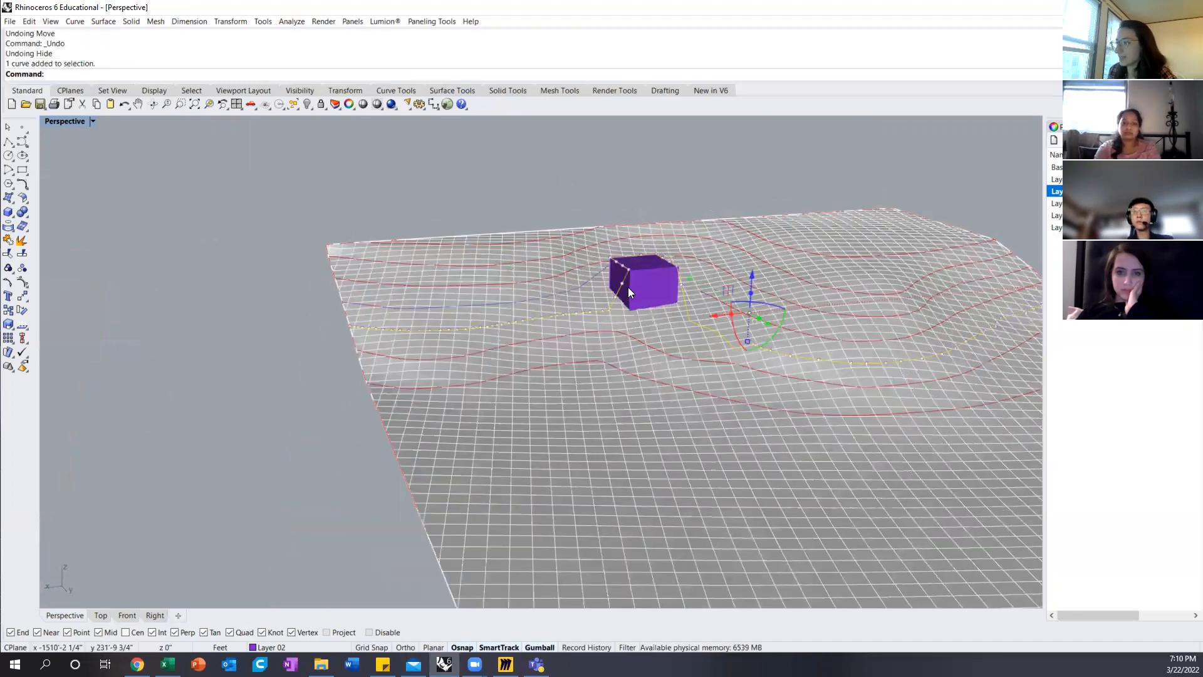
{"action": "scroll", "coordinate": [633, 274], "scroll_direction": "up", "scroll_amount": 2}
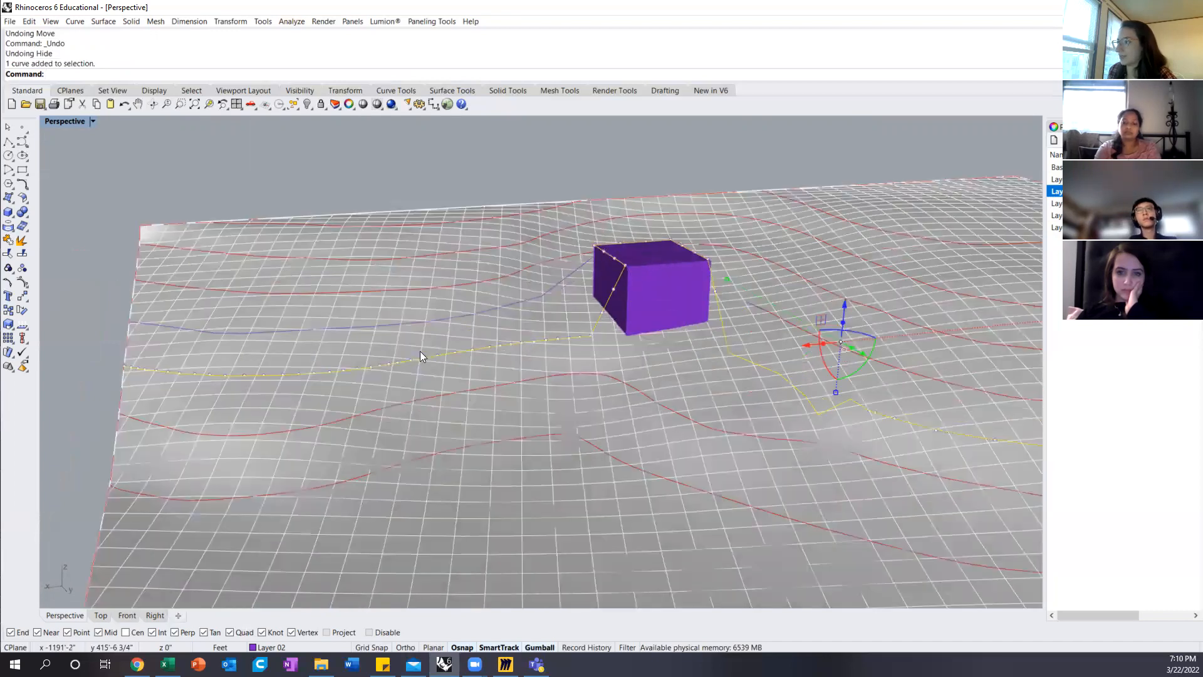
{"action": "scroll", "coordinate": [595, 321], "scroll_direction": "down", "scroll_amount": 3}
{"action": "right_click_drag", "start_coordinate": [582, 314], "coordinate": [588, 404]}
{"action": "left_click", "coordinate": [578, 395]}
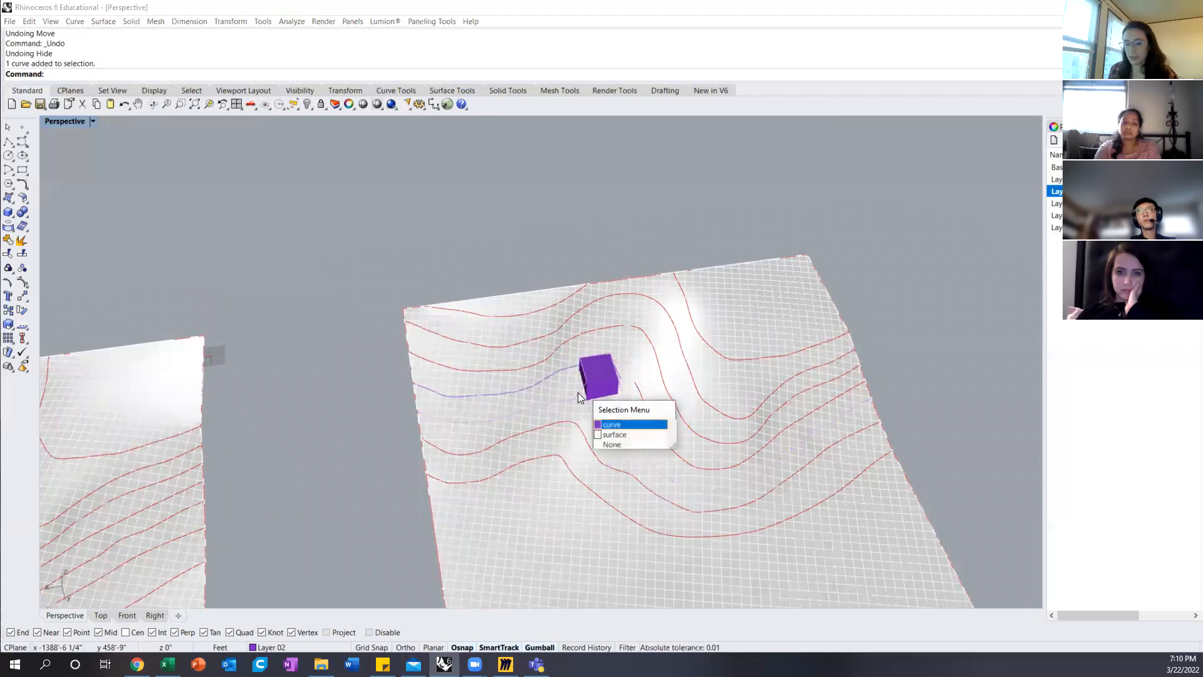
{"action": "key", "text": "Return"}
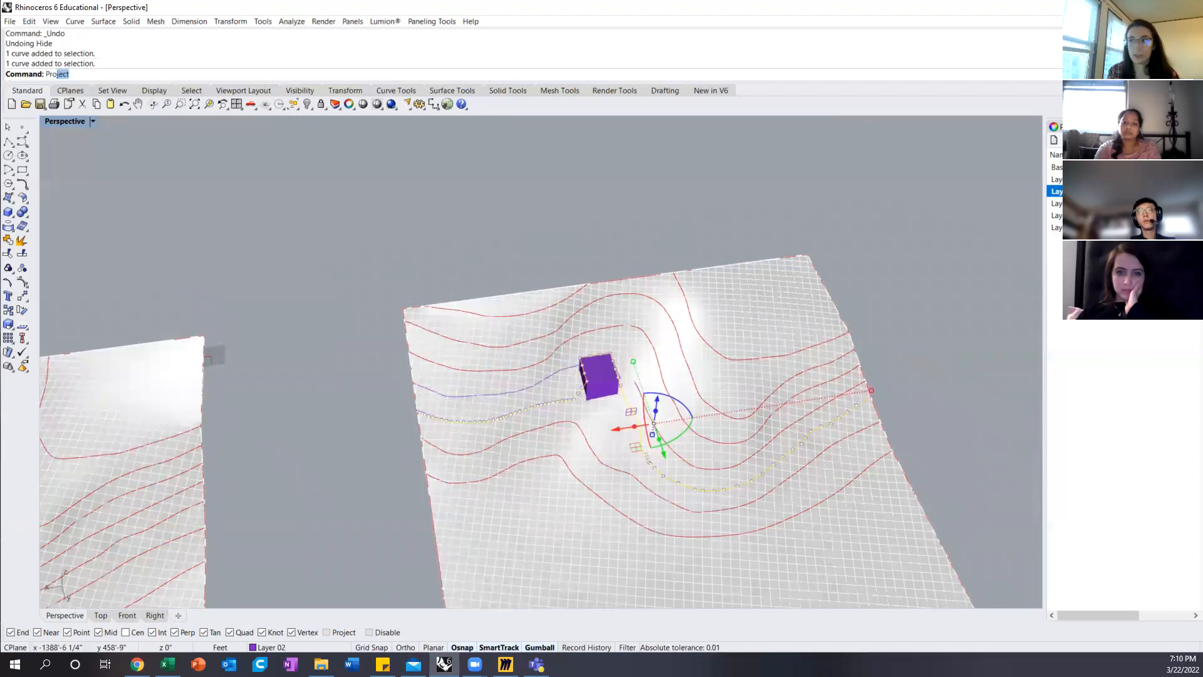
{"action": "key", "text": "Down"}
{"action": "key", "text": "Down"}
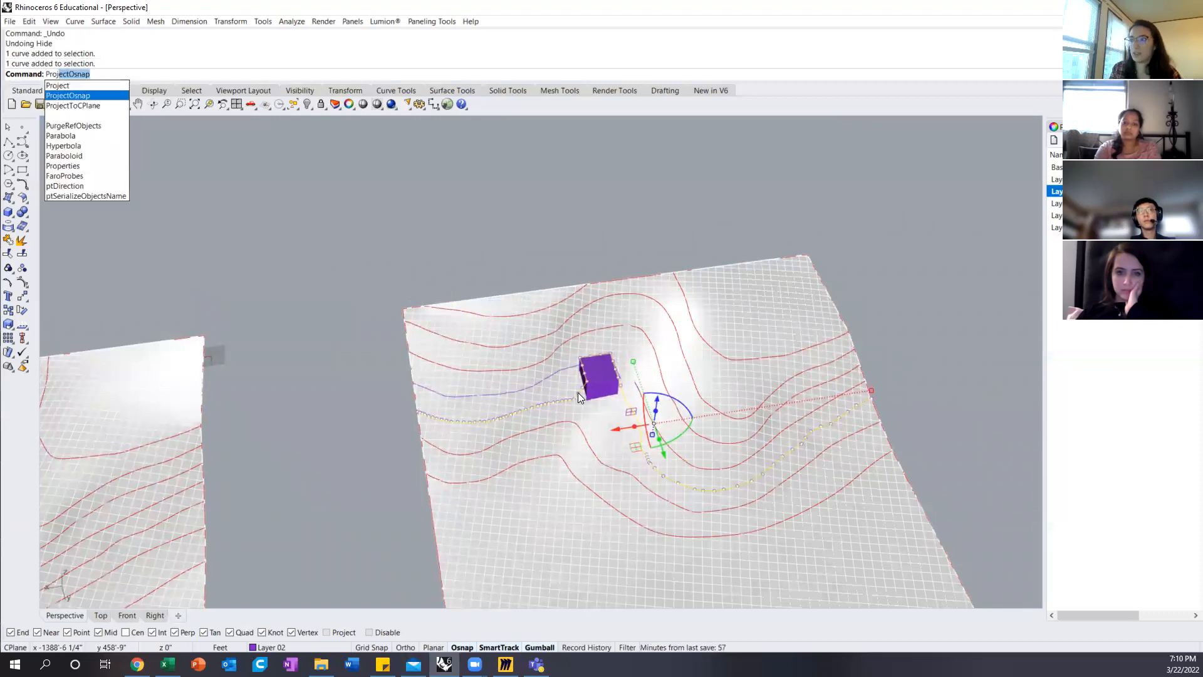
{"action": "key", "text": "Return"}
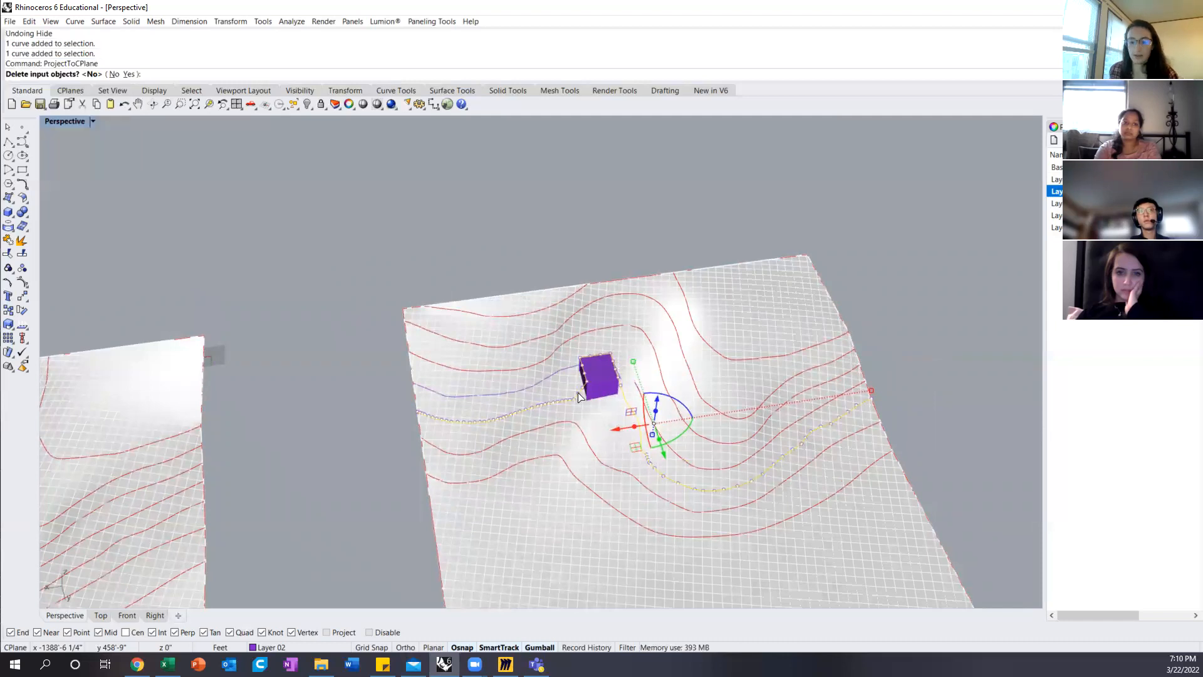
{"action": "key", "text": "Return"}
Step: Move the flattened contour straight up from its end point to the matching point on the terrain surface's edge
{"action": "right_click_drag", "start_coordinate": [578, 392], "coordinate": [565, 387]}
{"action": "scroll", "coordinate": [572, 367], "scroll_direction": "up", "scroll_amount": 5}
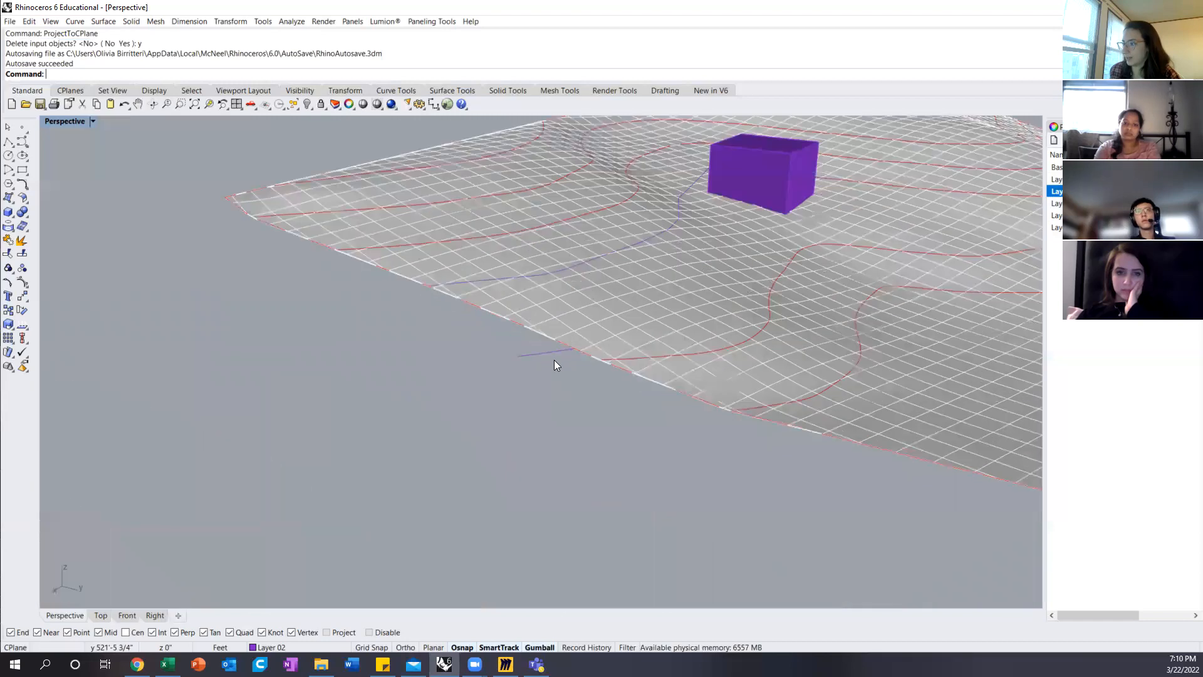
{"action": "left_click", "coordinate": [554, 357]}
{"action": "type", "text": "M"}
{"action": "key", "text": "Return"}
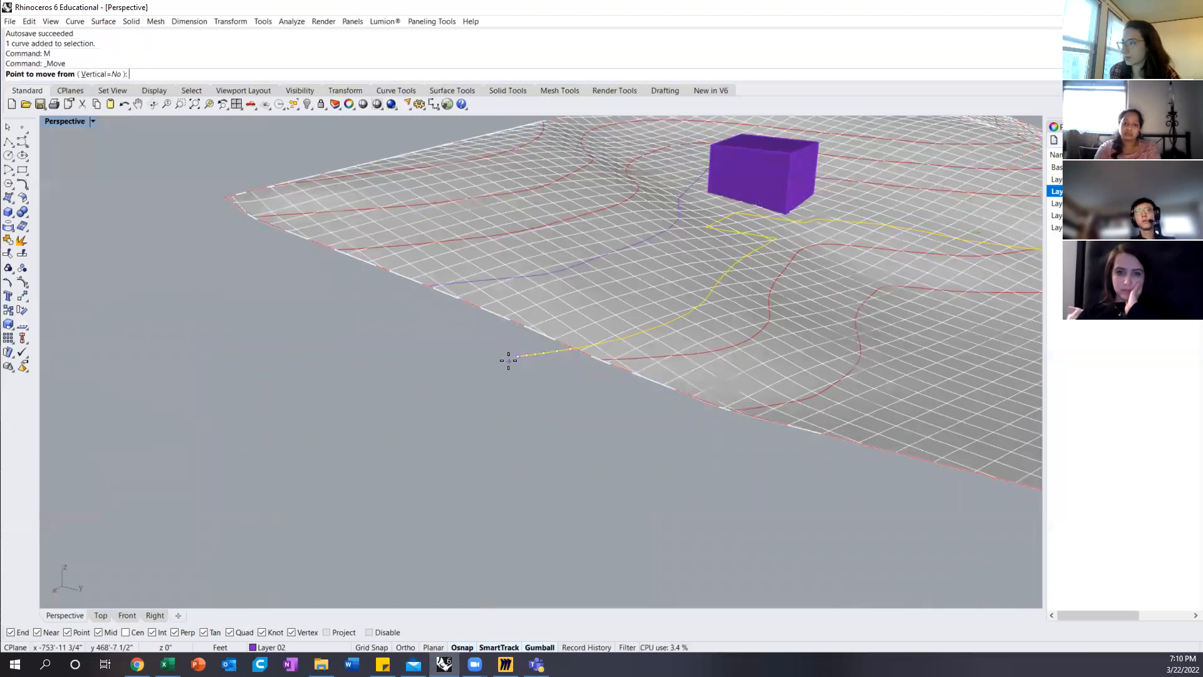
{"action": "left_click", "coordinate": [517, 356]}
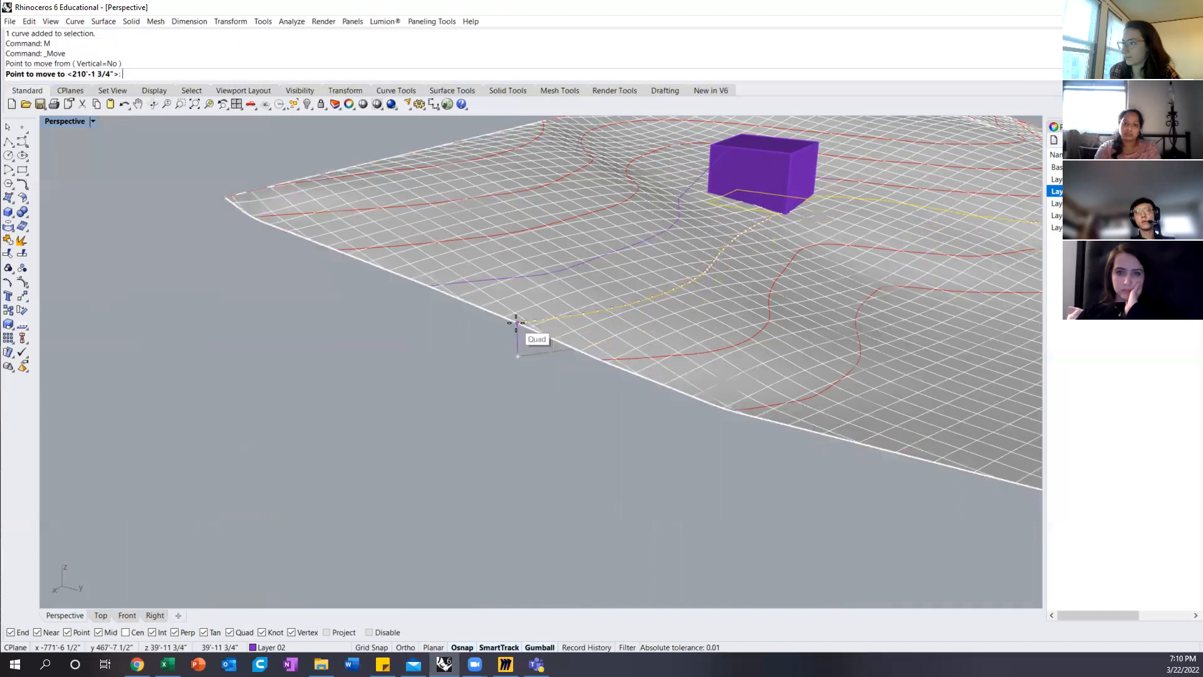
{"action": "left_click", "coordinate": [515, 323]}
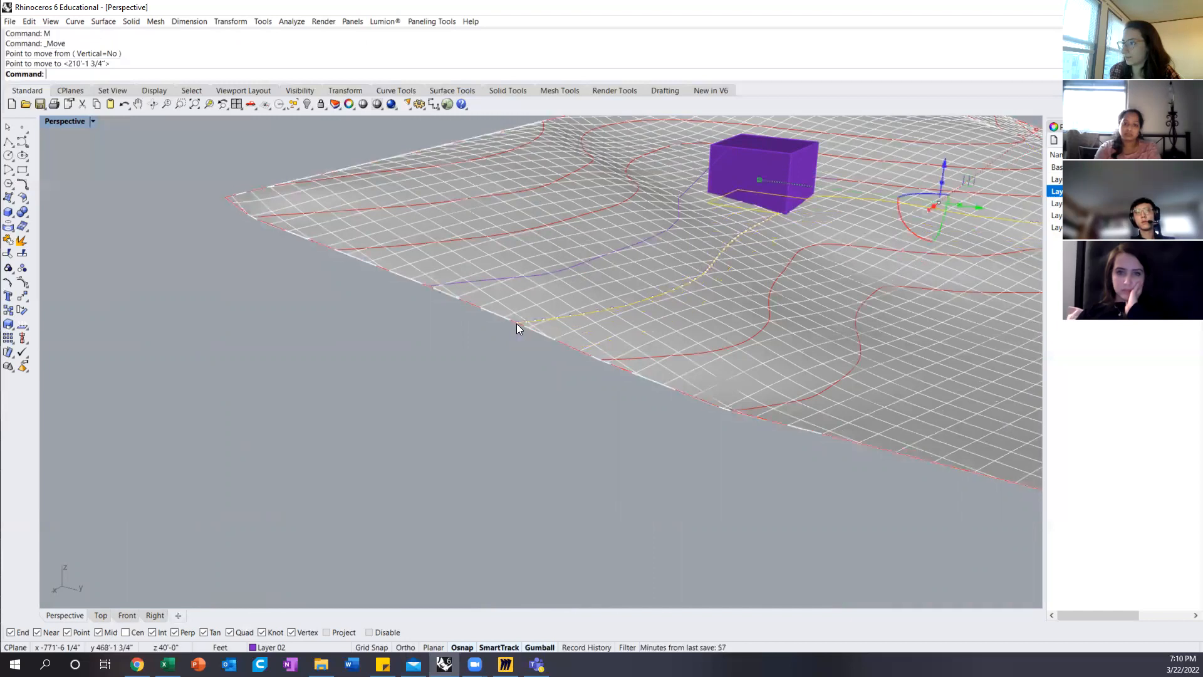
Step: Flatten the upper redrawn contour passing behind the box with ProjectToCPlane, deleting the input curve
{"action": "right_click_drag", "start_coordinate": [609, 326], "coordinate": [609, 291]}
{"action": "left_click", "coordinate": [610, 283]}
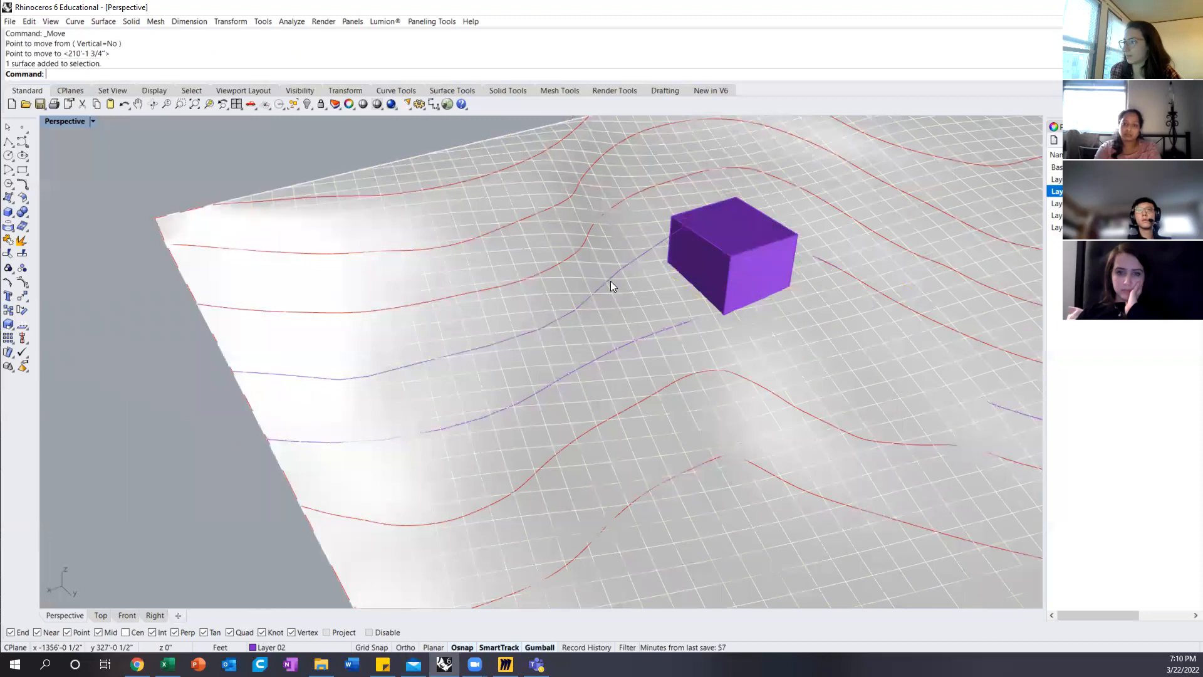
{"action": "left_click", "coordinate": [611, 281]}
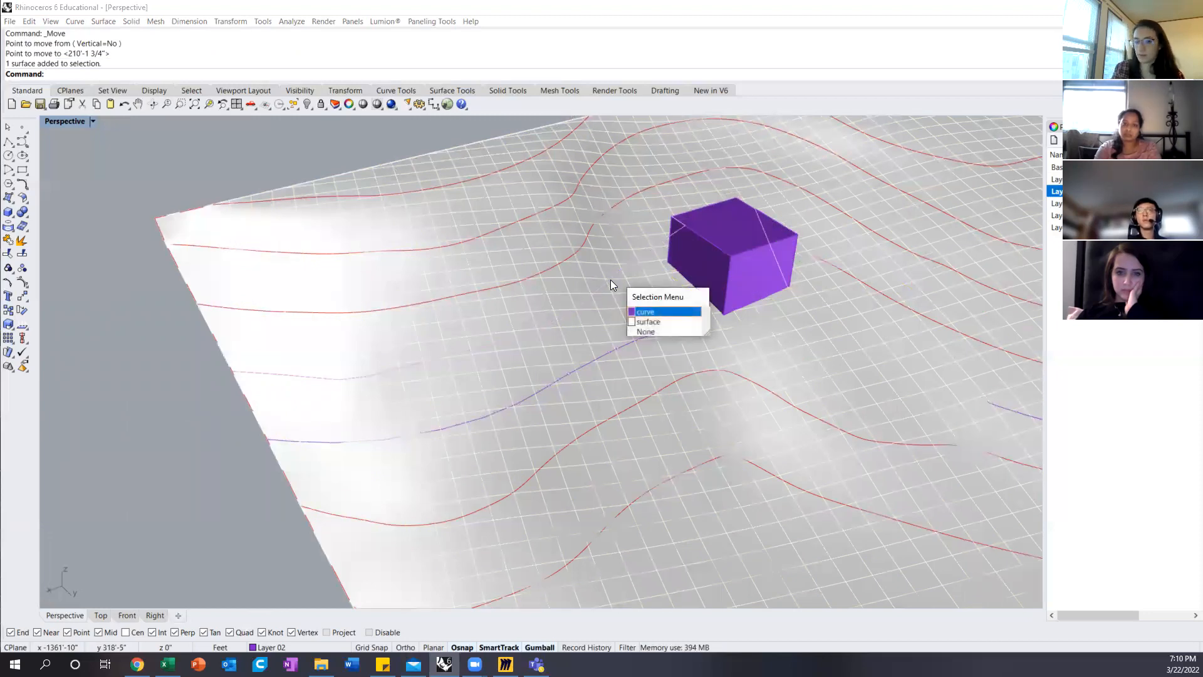
{"action": "key", "text": "Return"}
{"action": "type", "text": "ProjectToCPlane"}
{"action": "key", "text": "Return"}
{"action": "type", "text": "y"}
{"action": "key", "text": "Return"}
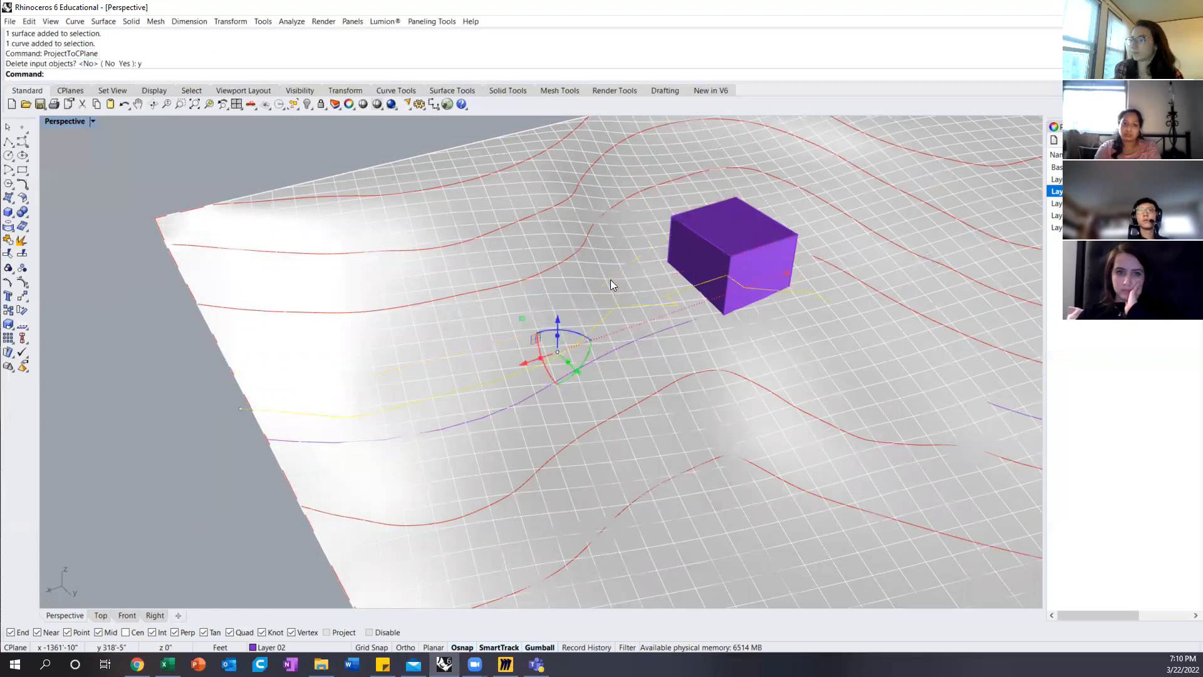
Step: Raise the second flattened contour from its end point back to the terrain surface's edge
{"action": "right_click_drag", "start_coordinate": [473, 262], "coordinate": [543, 264]}
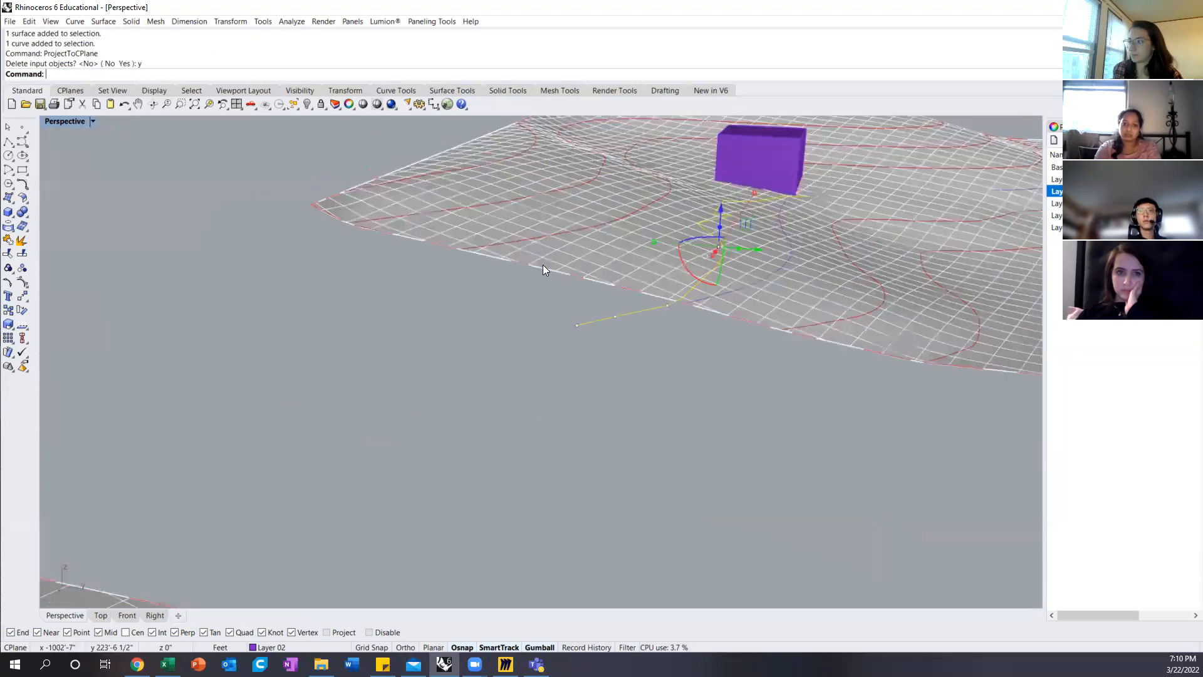
{"action": "type", "text": "M"}
{"action": "key", "text": "Return"}
{"action": "left_click", "coordinate": [577, 324]}
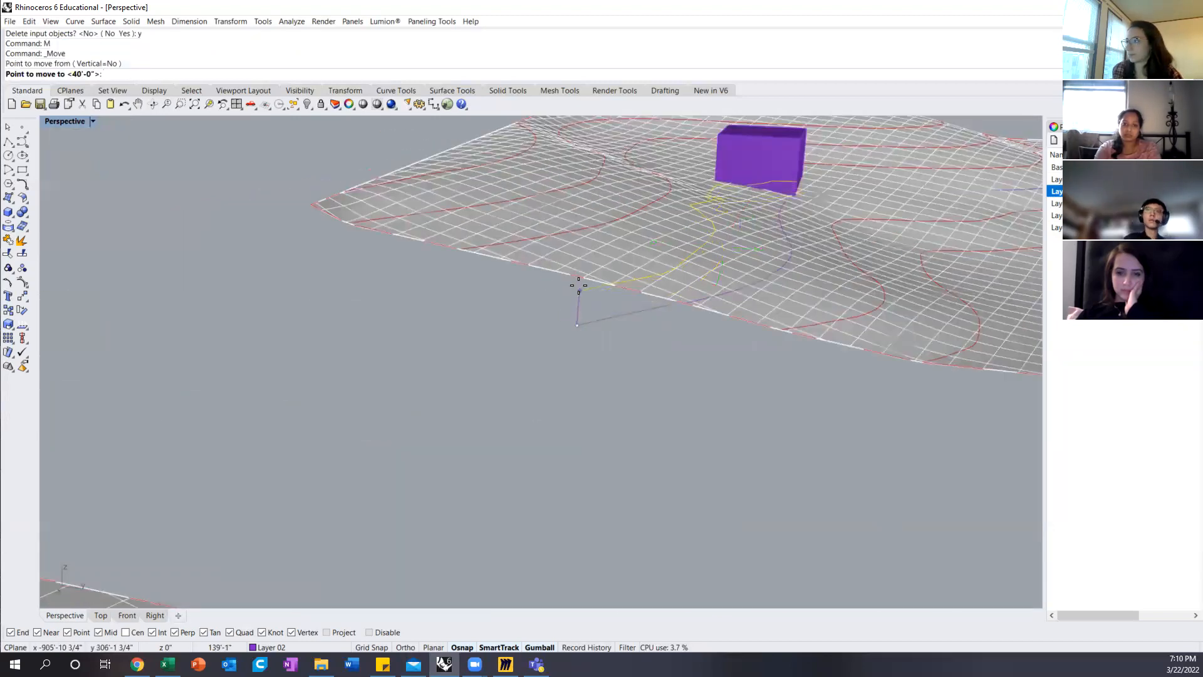
{"action": "left_click", "coordinate": [575, 280]}
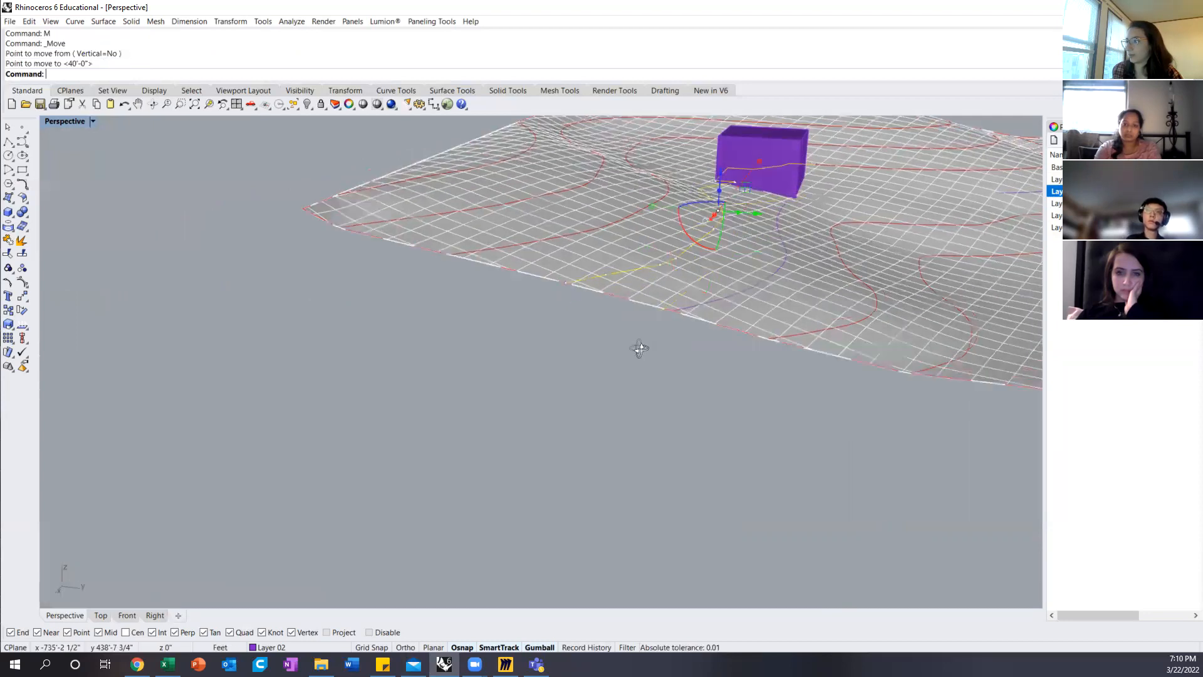
Step: Delete the duplicate terrain's surface, leaving its contours, boundary and building box
{"action": "right_click_drag", "start_coordinate": [639, 349], "coordinate": [491, 358]}
{"action": "scroll", "coordinate": [491, 358], "scroll_direction": "down", "scroll_amount": 8}
{"action": "right_click_drag", "start_coordinate": [645, 438], "coordinate": [629, 462]}
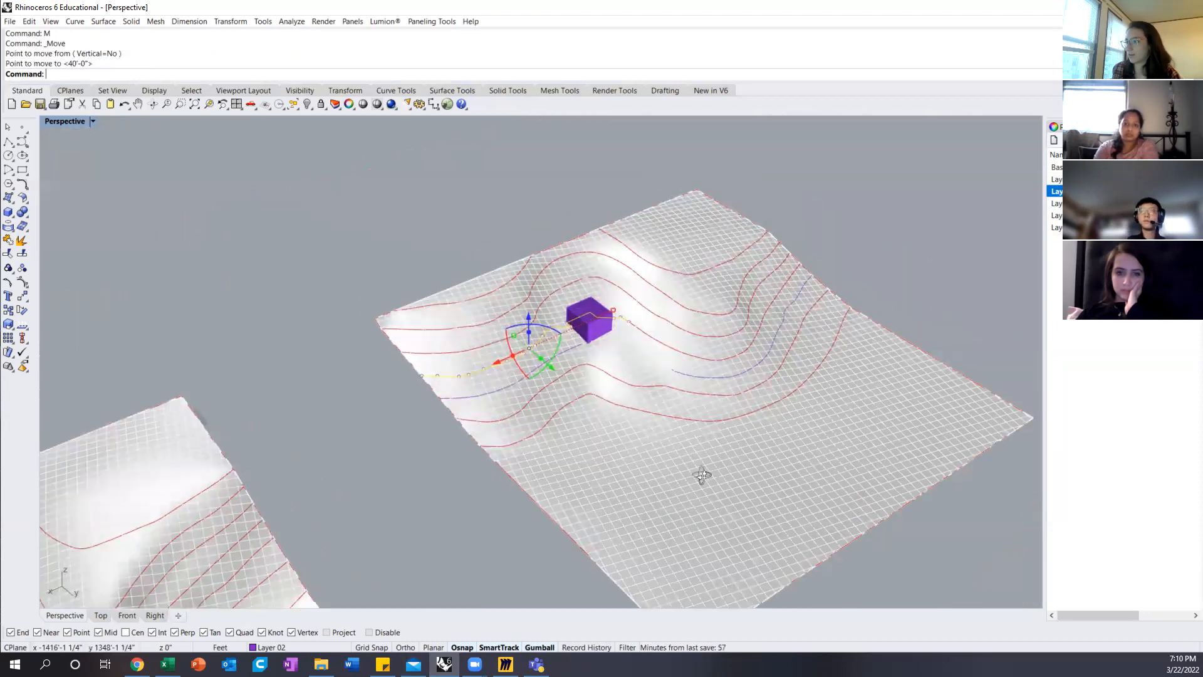
{"action": "right_click_drag", "start_coordinate": [702, 476], "coordinate": [531, 503]}
{"action": "left_click", "coordinate": [531, 502]}
{"action": "key", "text": "Delete"}
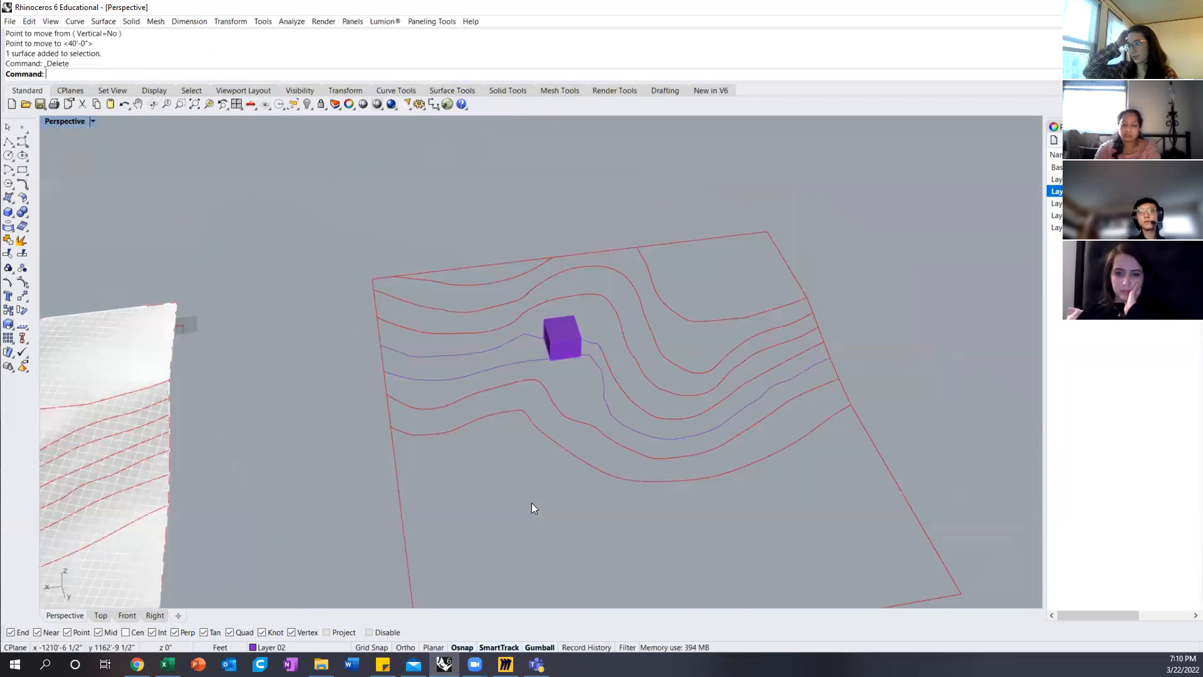
Step: Hide the building box and inspect the two redrawn contours where it stood
{"action": "right_click_drag", "start_coordinate": [623, 418], "coordinate": [590, 299]}
{"action": "left_click", "coordinate": [590, 305]}
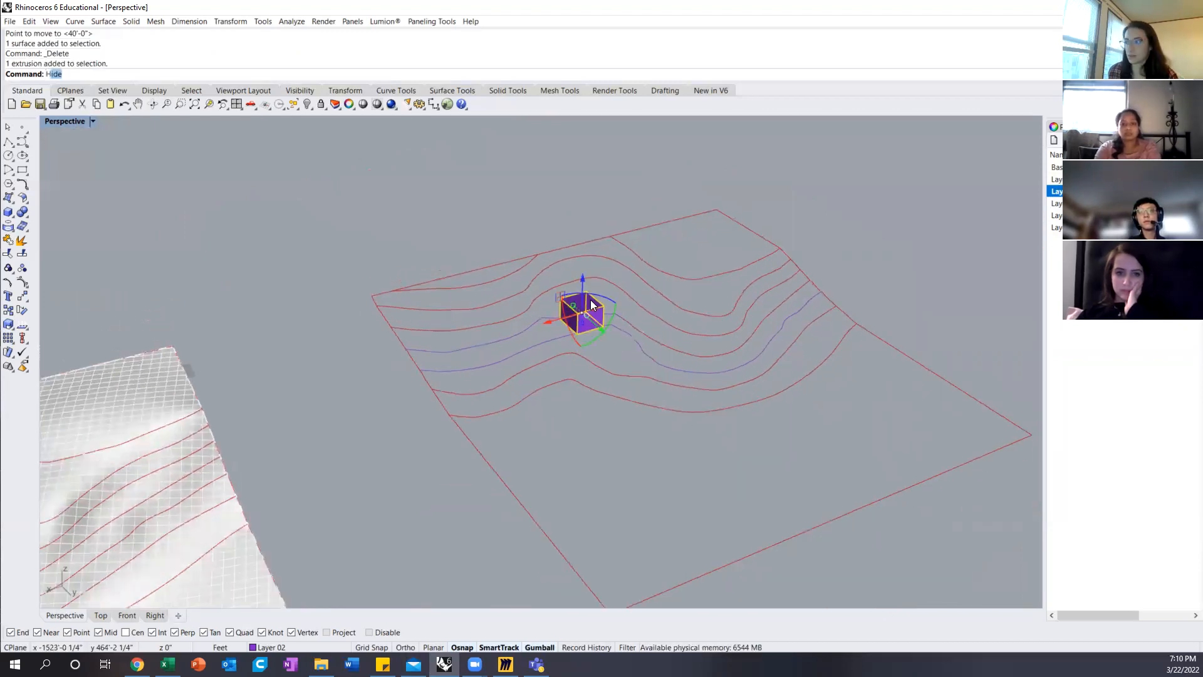
{"action": "type", "text": "H"}
{"action": "key", "text": "Return"}
{"action": "mouse_move", "coordinate": [586, 342]}
{"action": "right_mouse_down"}
{"action": "mouse_move", "coordinate": [637, 303]}
{"action": "mouse_move", "coordinate": [570, 338]}
{"action": "right_mouse_up"}
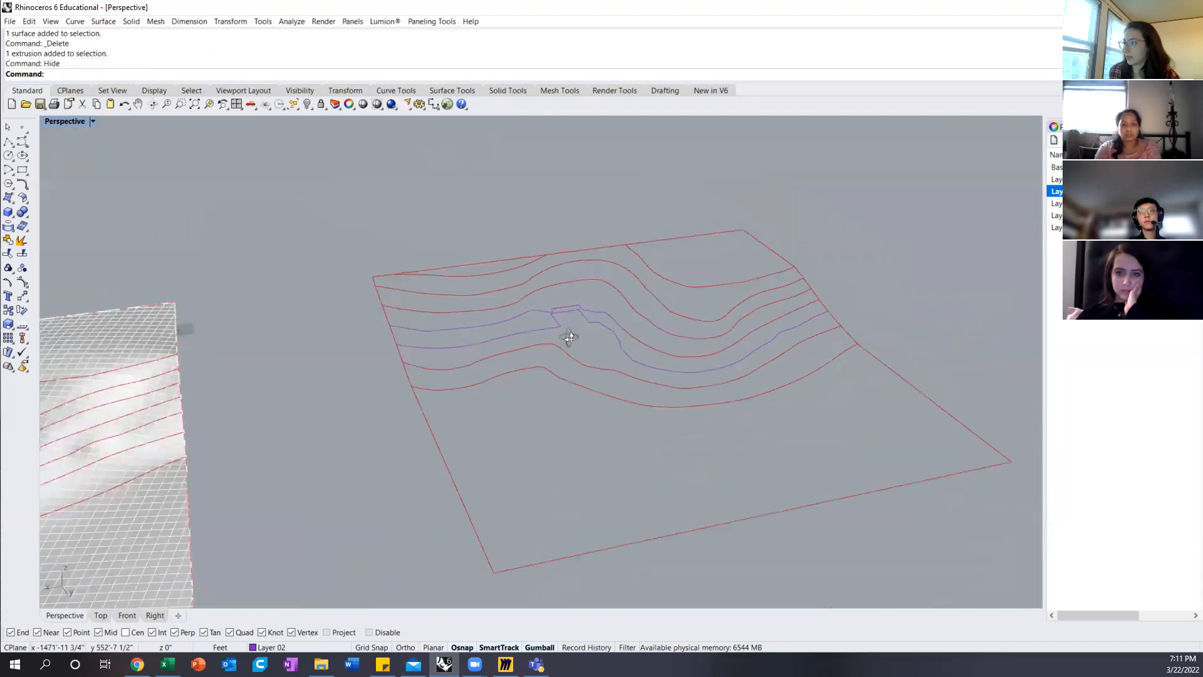
{"action": "scroll", "coordinate": [571, 320], "scroll_direction": "up", "scroll_amount": 8}
{"action": "scroll", "coordinate": [431, 298], "scroll_direction": "up", "scroll_amount": 5}
{"action": "right_click_drag", "start_coordinate": [521, 312], "coordinate": [501, 338]}
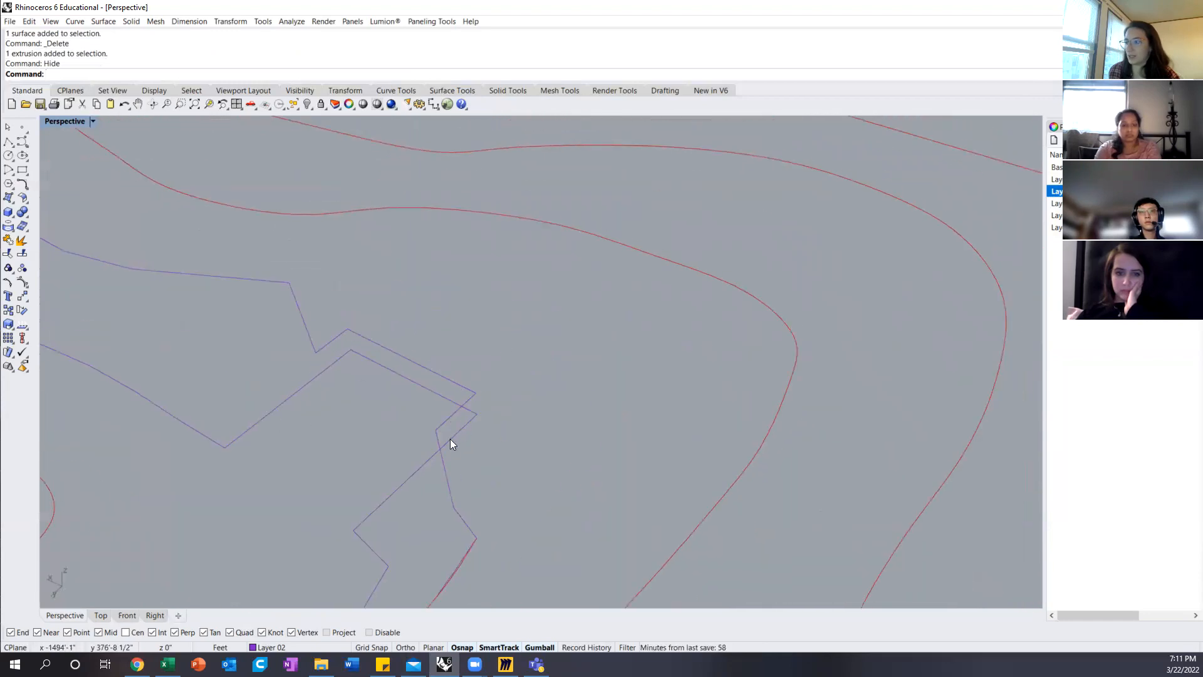
{"action": "scroll", "coordinate": [539, 369], "scroll_direction": "down", "scroll_amount": 8}
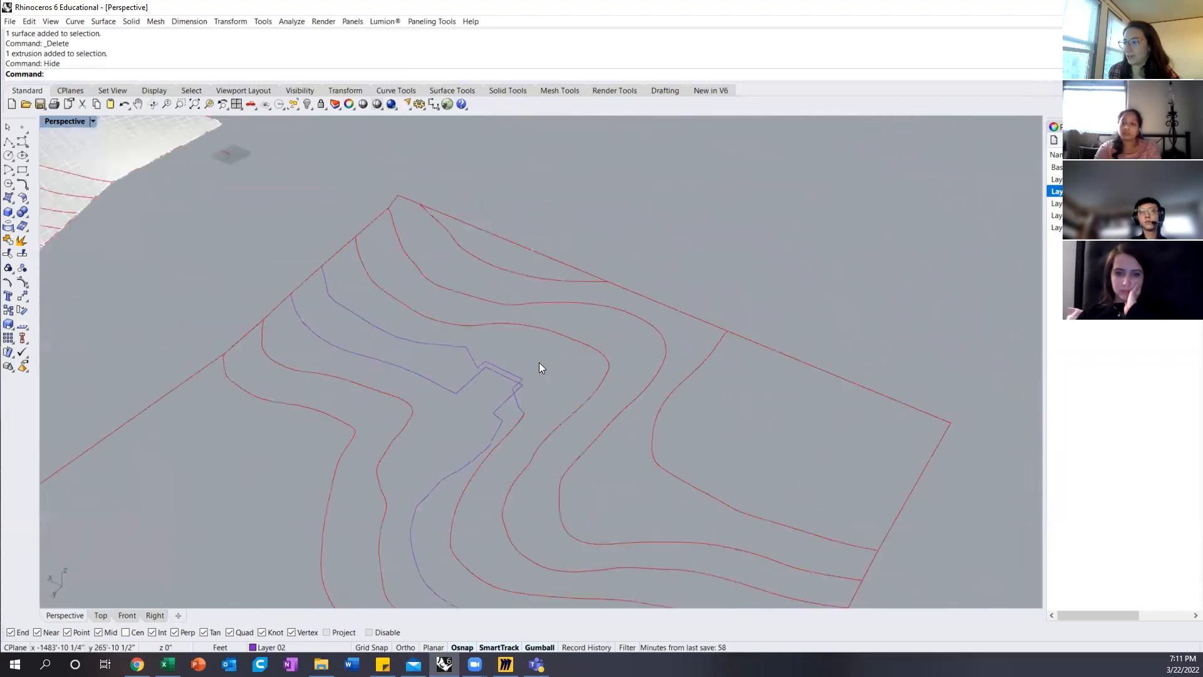
{"action": "right_click_drag", "start_coordinate": [577, 416], "coordinate": [763, 437]}
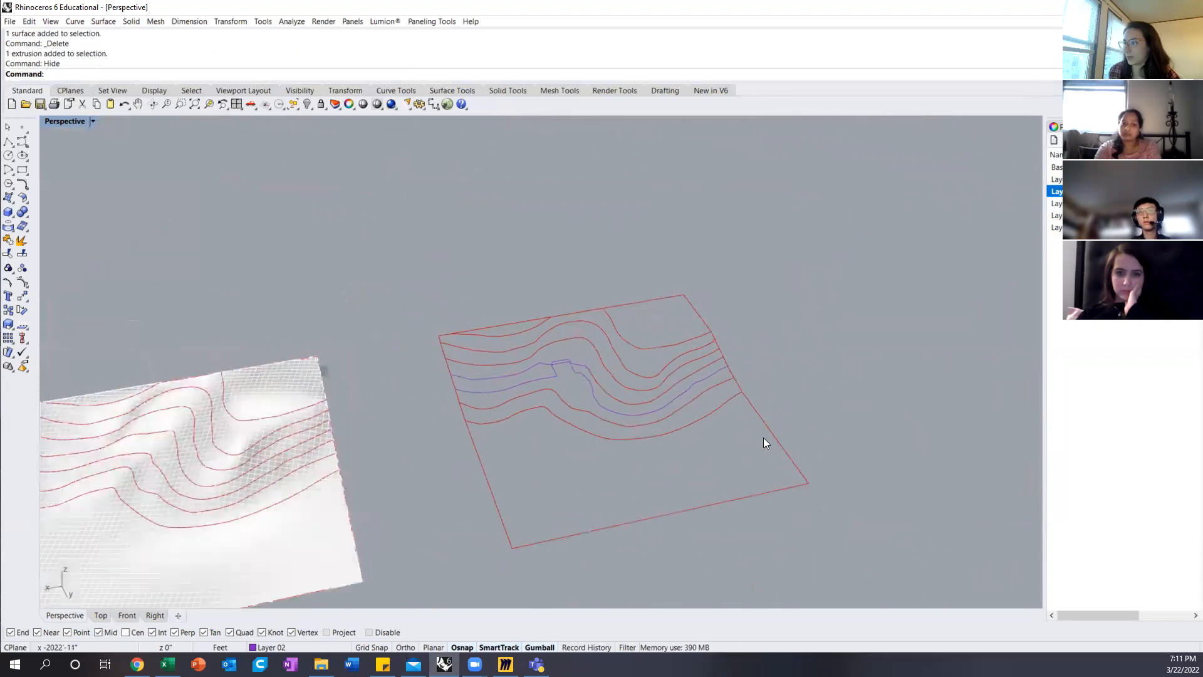
Step: Select all curves of the duplicate terrain and preview a Patch surface with 60 U spans and 60 V spans
{"action": "left_click_drag", "start_coordinate": [843, 456], "coordinate": [376, 277]}
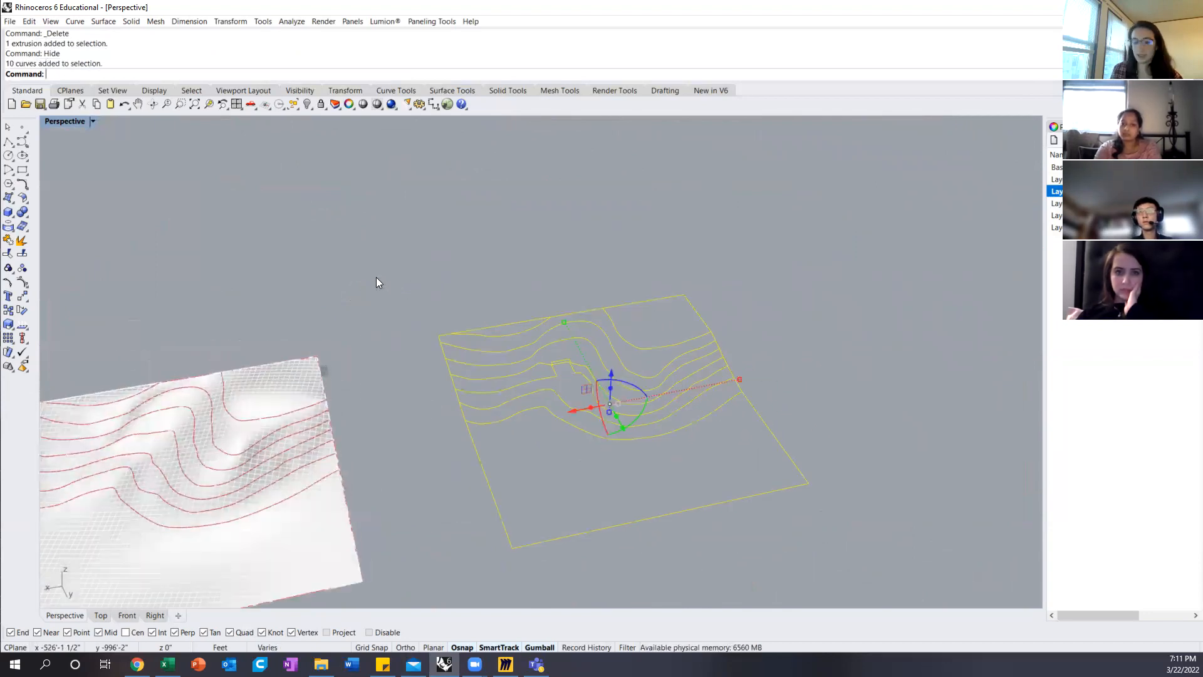
{"action": "type", "text": "Patch"}
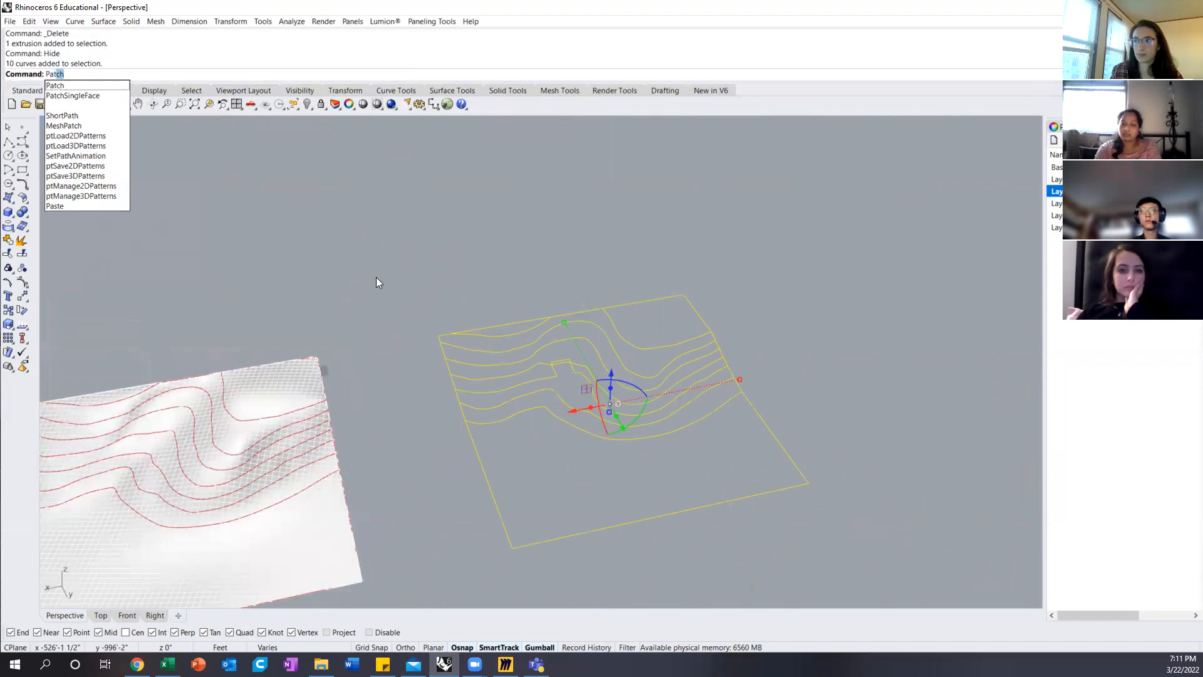
{"action": "key", "text": "Return"}
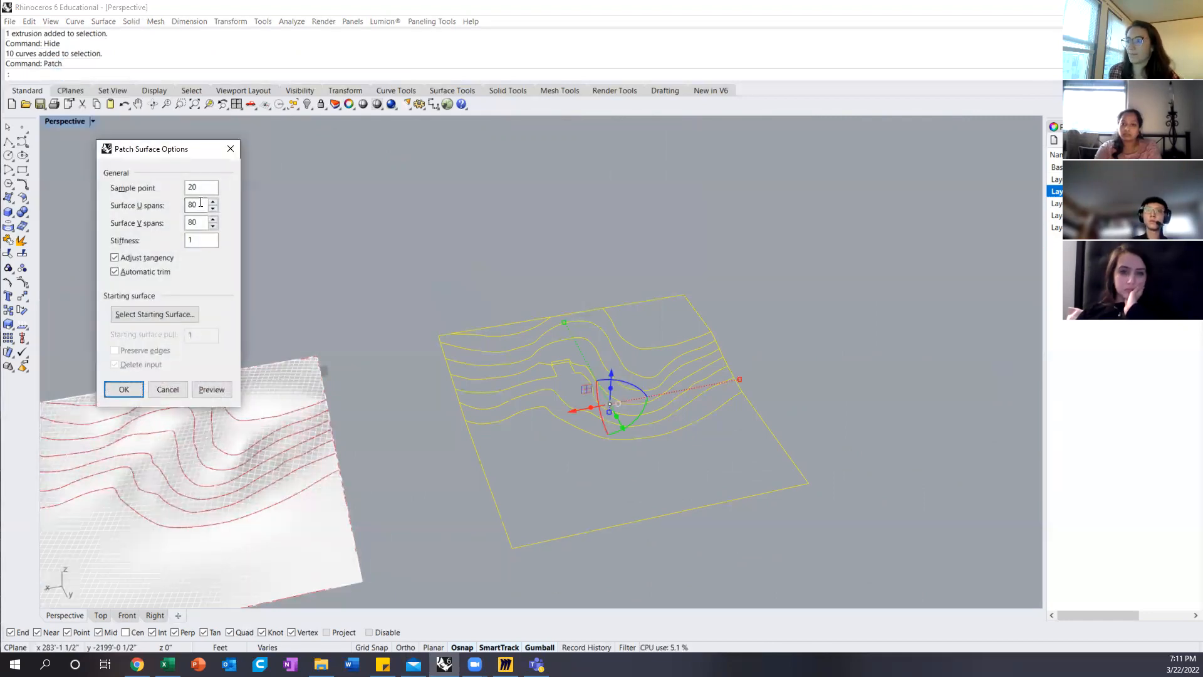
{"action": "type", "text": "60"}
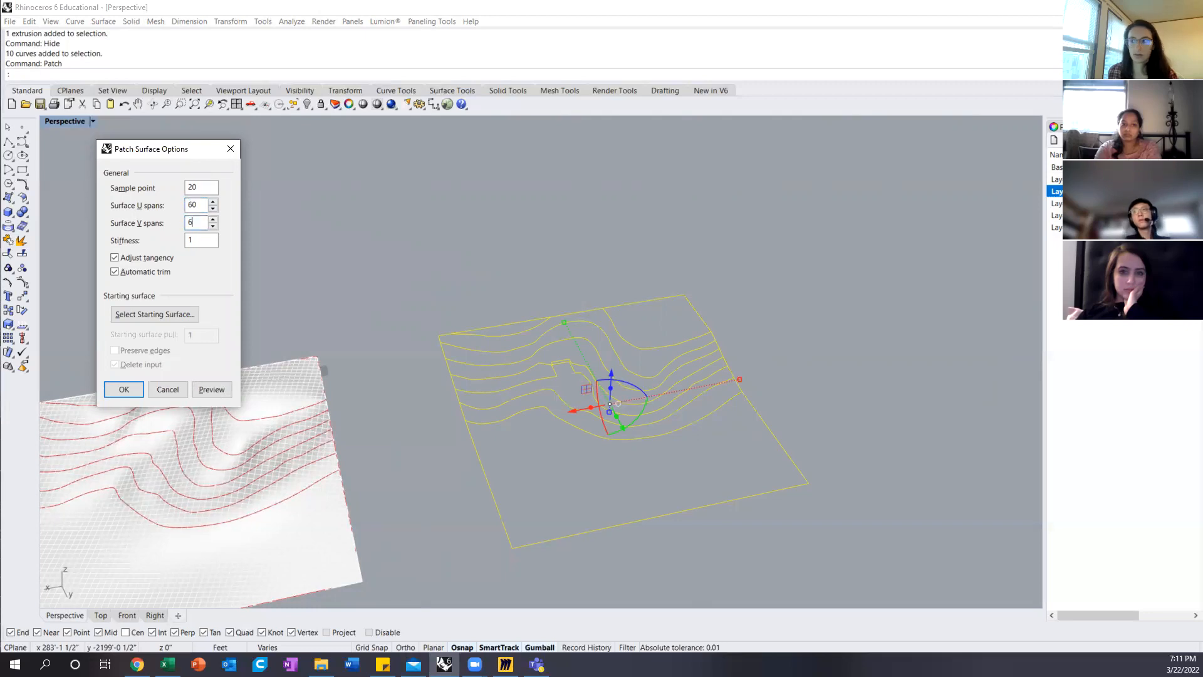
{"action": "left_click", "coordinate": [207, 386]}
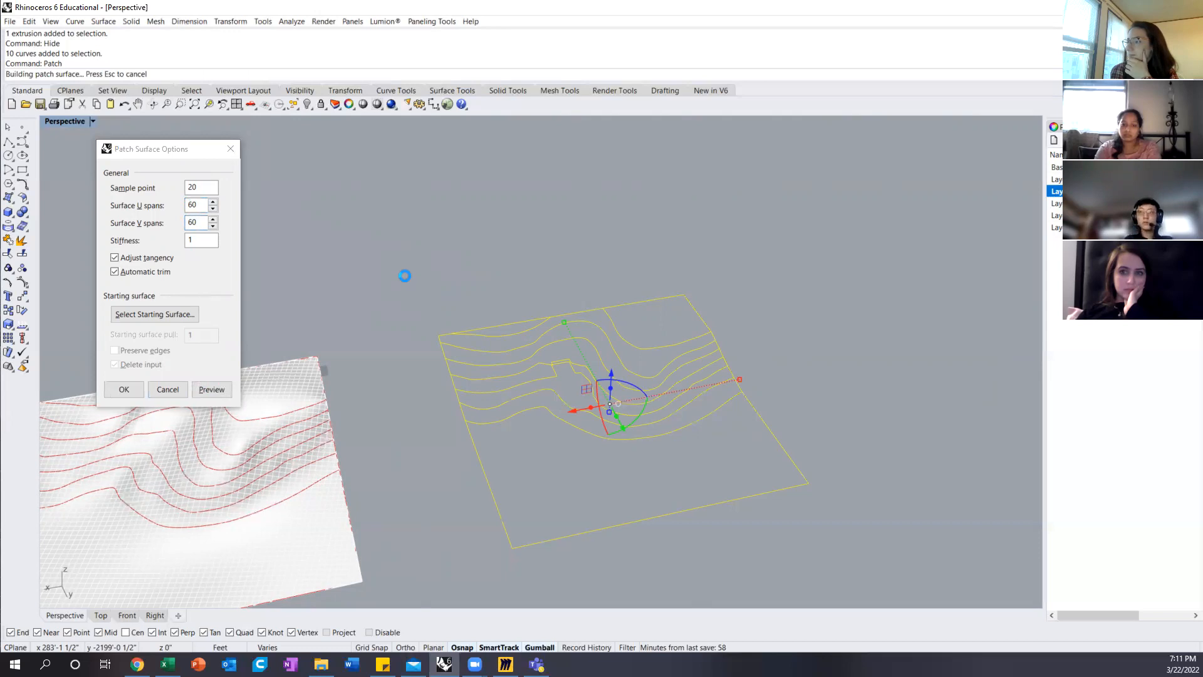
{"action": "scroll", "coordinate": [574, 371], "scroll_direction": "up", "scroll_amount": 5}
{"action": "mouse_move", "coordinate": [574, 371]}
{"action": "right_mouse_down"}
{"action": "mouse_move", "coordinate": [588, 314]}
{"action": "mouse_move", "coordinate": [576, 348]}
{"action": "right_mouse_up"}
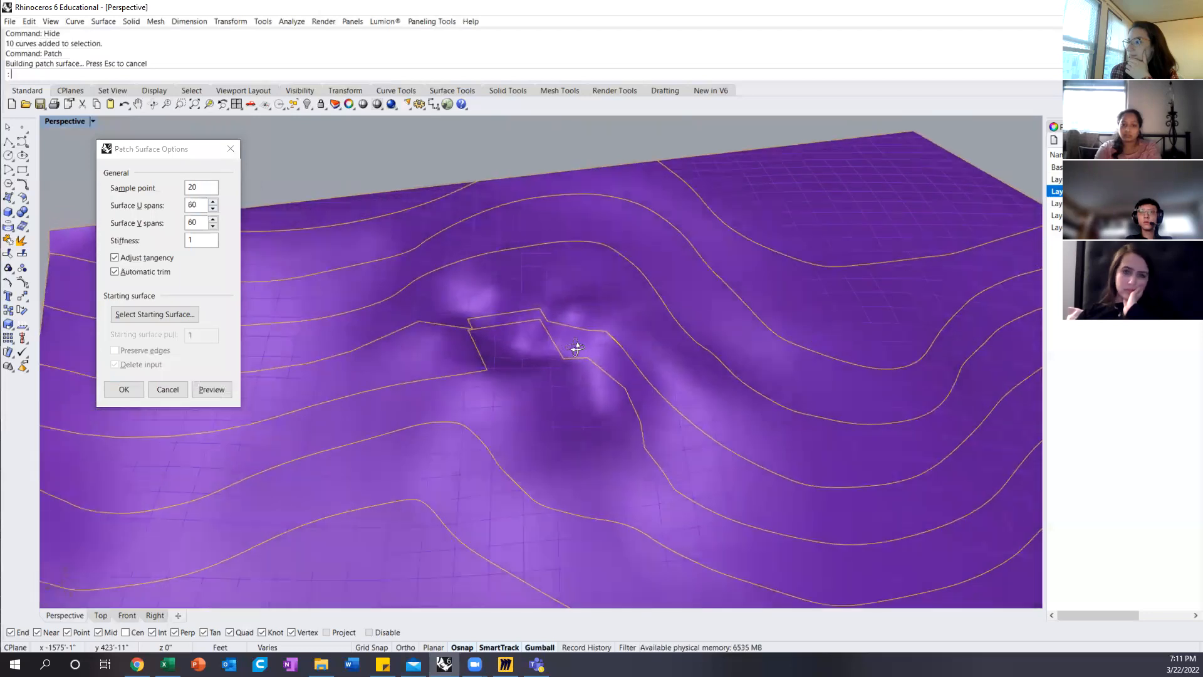
Step: Preview the patch with 80 U spans and 80 V spans, cancel it, and deselect the curves
{"action": "double_click", "coordinate": [188, 204]}
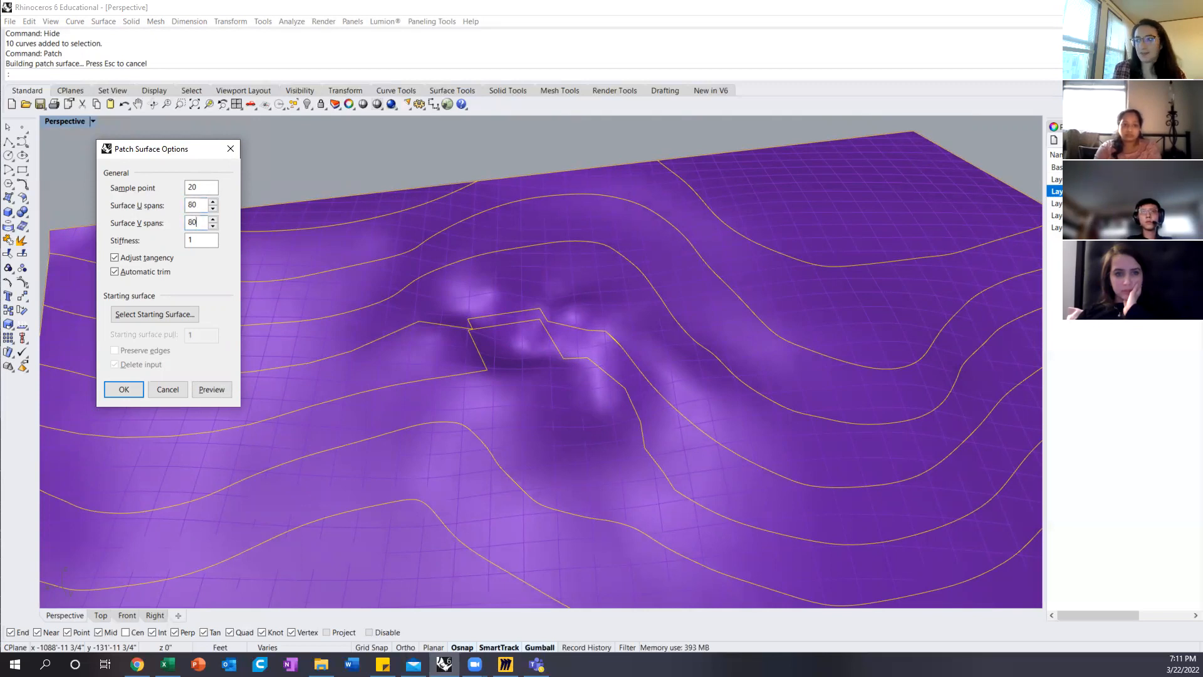
{"action": "left_click", "coordinate": [221, 389]}
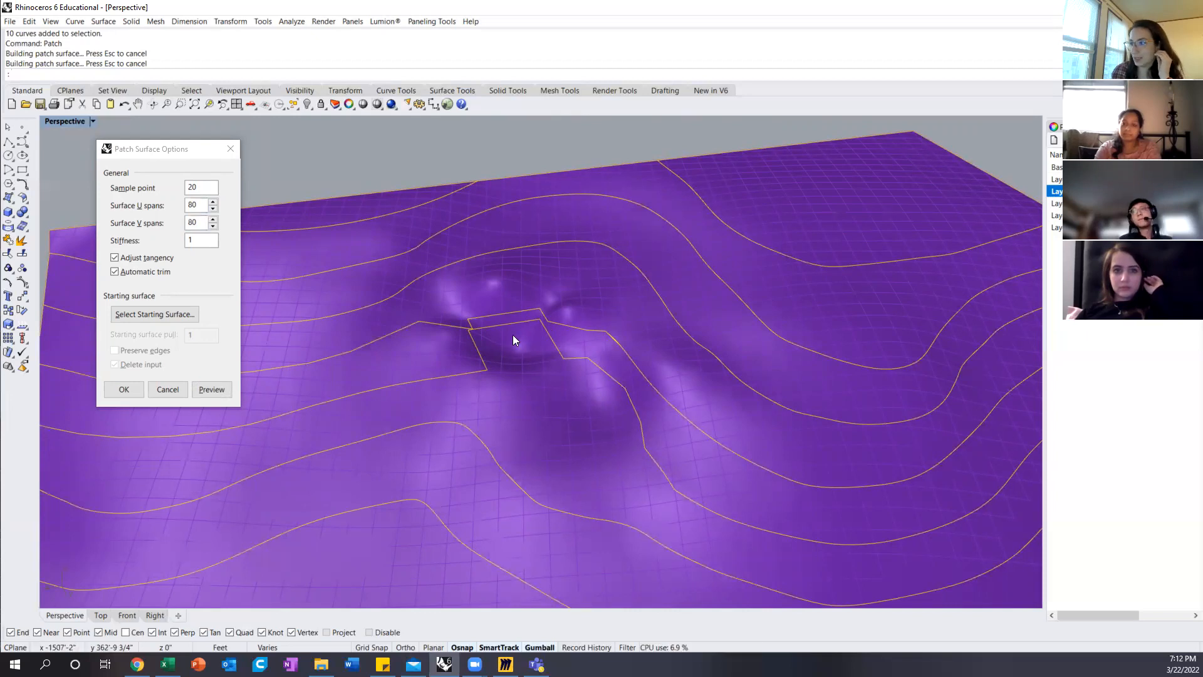
{"action": "scroll", "coordinate": [515, 346], "scroll_direction": "down", "scroll_amount": 3}
{"action": "scroll", "coordinate": [515, 346], "scroll_direction": "up", "scroll_amount": 3}
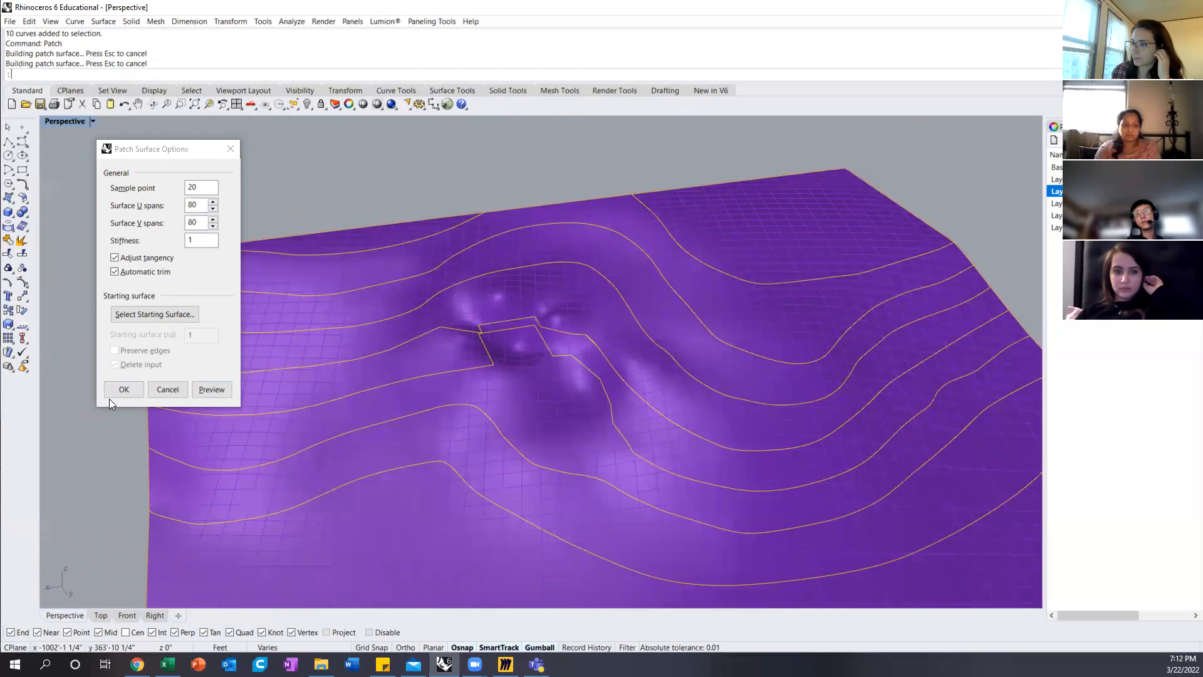
{"action": "left_click", "coordinate": [167, 390]}
{"action": "scroll", "coordinate": [435, 351], "scroll_direction": "down", "scroll_amount": 3}
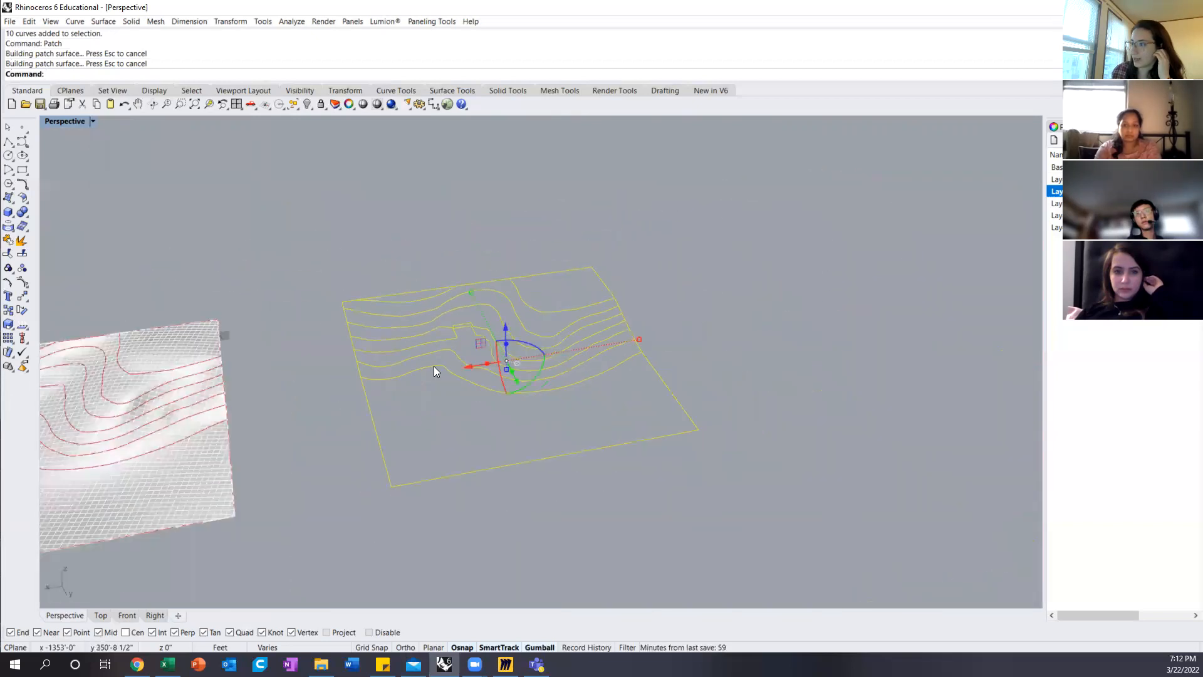
{"action": "left_click", "coordinate": [295, 362]}
Step: Examine how the two redrawn contours run around the building location from above
{"action": "right_click_drag", "start_coordinate": [531, 366], "coordinate": [567, 438]}
{"action": "right_click_drag", "start_coordinate": [355, 370], "coordinate": [441, 316], "text": "shift"}
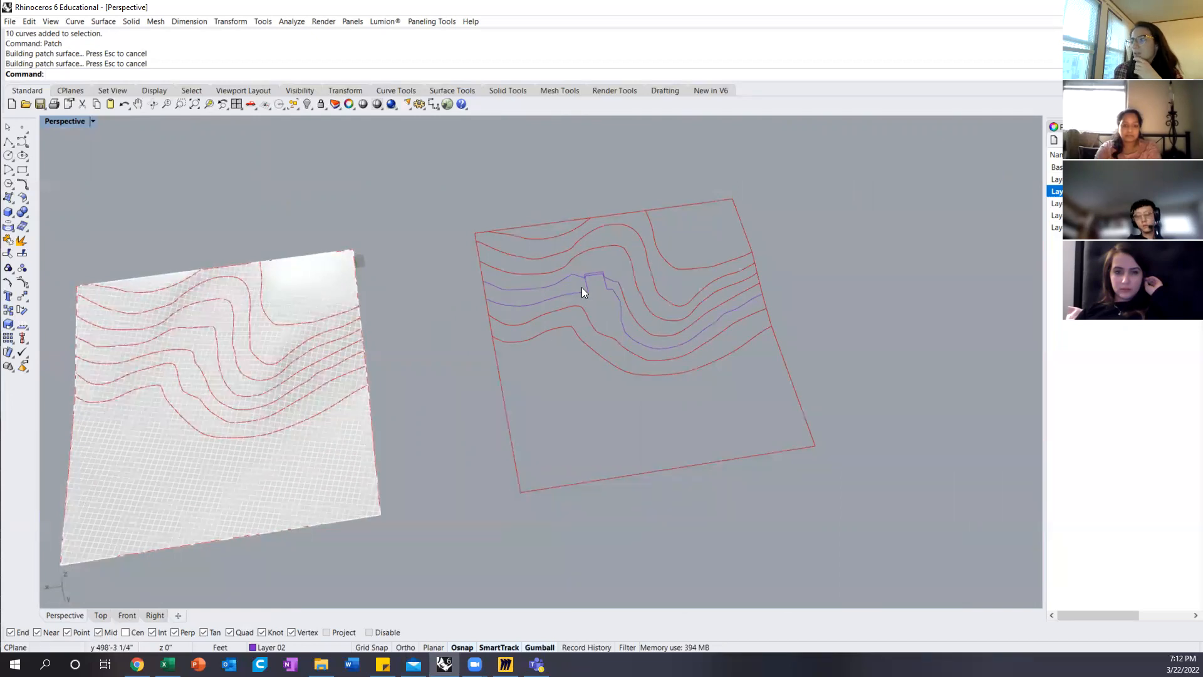
{"action": "scroll", "coordinate": [598, 276], "scroll_direction": "up", "scroll_amount": 3}
{"action": "right_click_drag", "start_coordinate": [586, 276], "coordinate": [570, 298]}
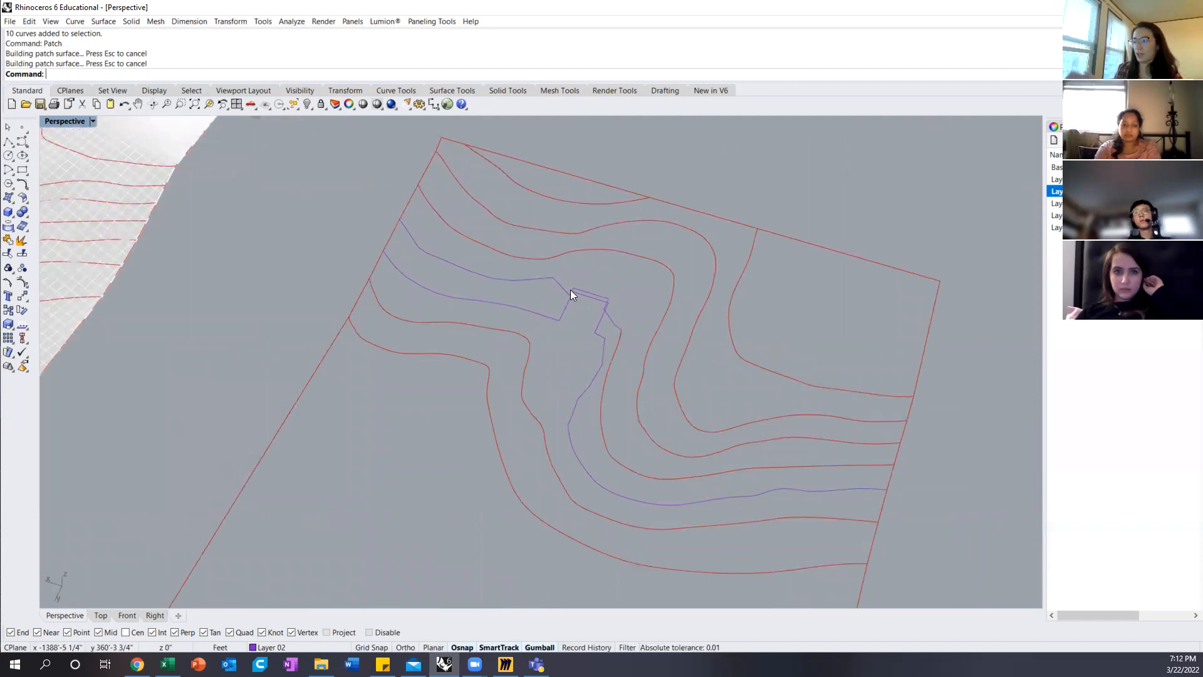
Step: Select the downhill redrawn contour on the duplicate terrain and examine its path around the building location
{"action": "left_click", "coordinate": [567, 305]}
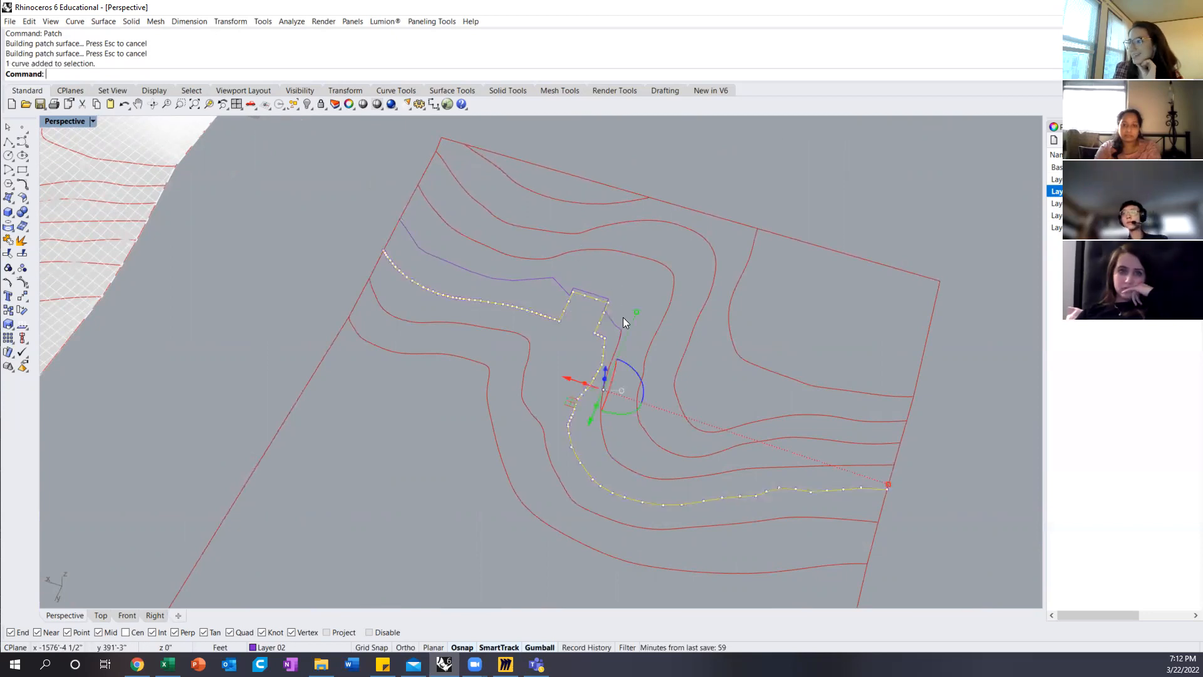
{"action": "scroll", "coordinate": [610, 309], "scroll_direction": "up", "scroll_amount": 2}
{"action": "scroll", "coordinate": [589, 293], "scroll_direction": "up", "scroll_amount": 1}
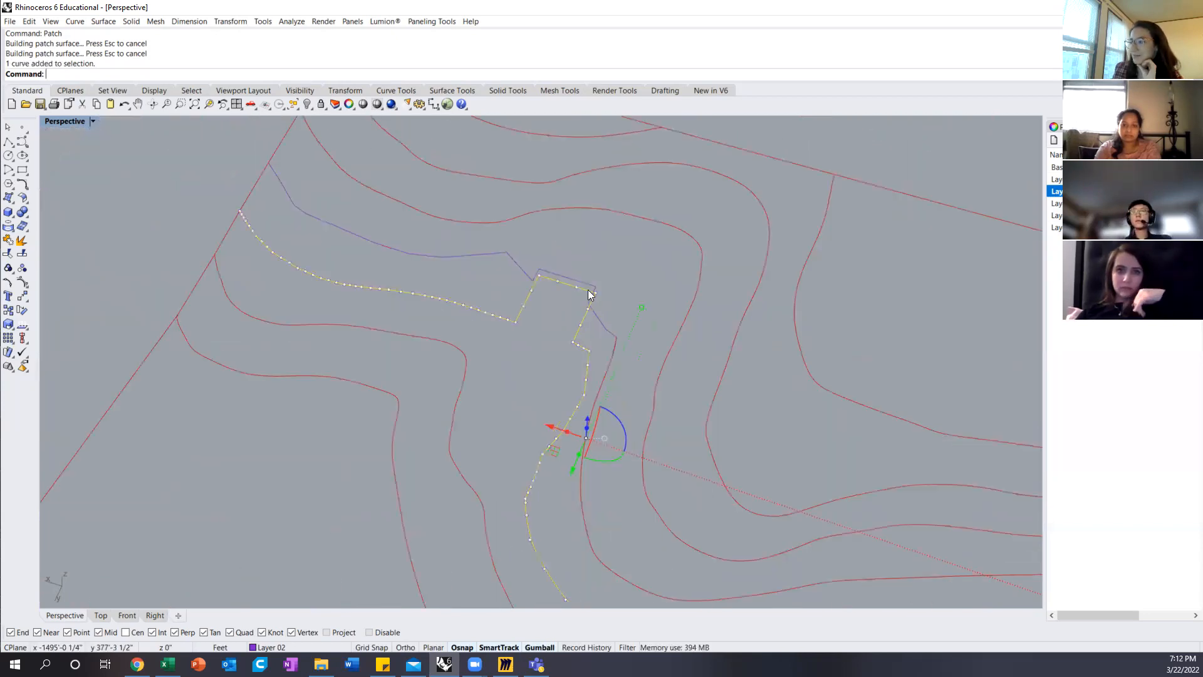
{"action": "scroll", "coordinate": [589, 279], "scroll_direction": "down", "scroll_amount": 5}
{"action": "right_click_drag", "start_coordinate": [423, 380], "coordinate": [540, 351]}
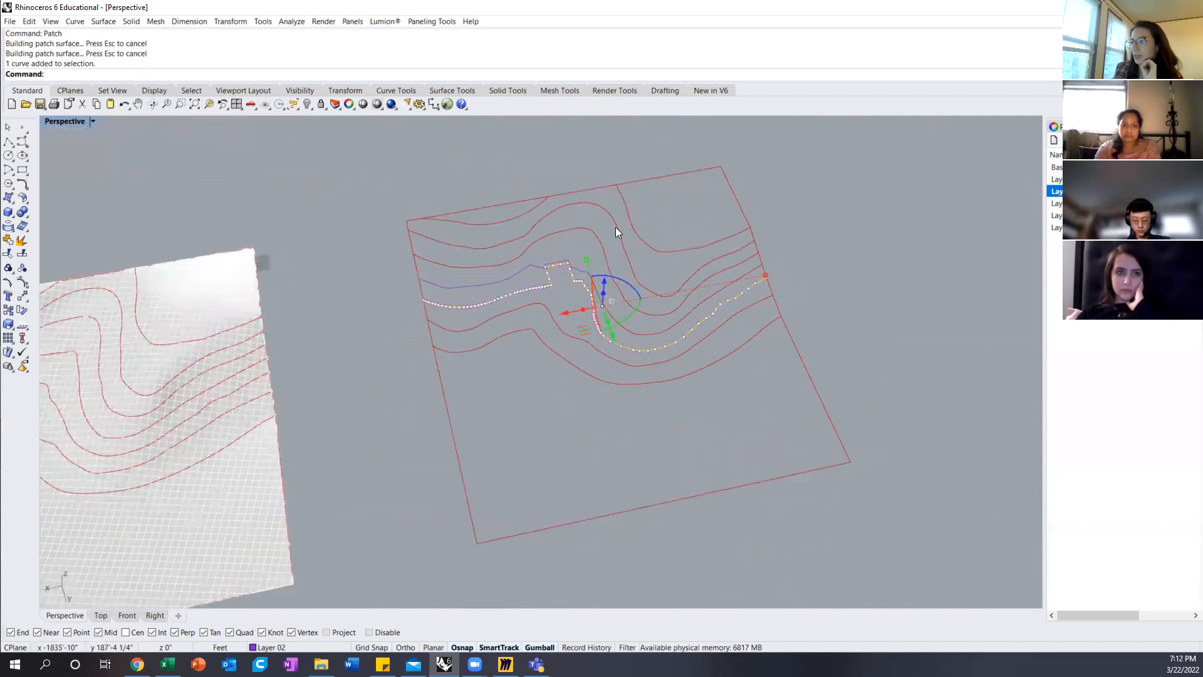
Step: Show the control points of the duplicate terrain's corner contour and shift the nine points around its bend
{"action": "left_click", "coordinate": [648, 243]}
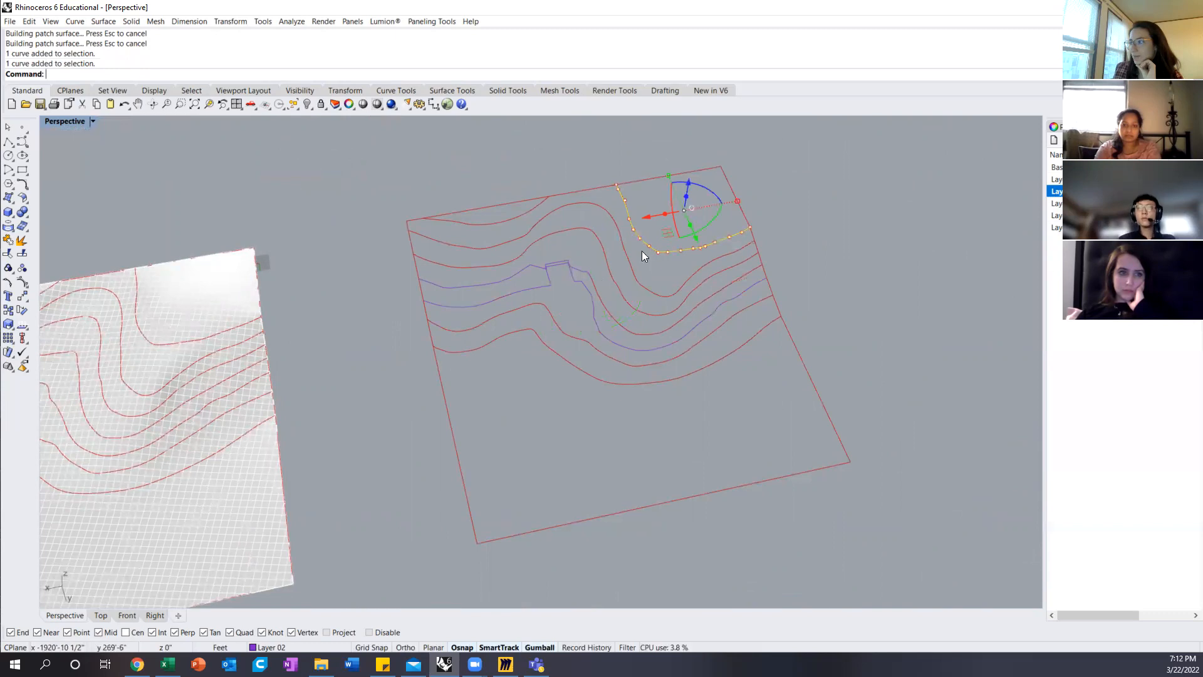
{"action": "scroll", "coordinate": [660, 233], "scroll_direction": "up", "scroll_amount": 3}
{"action": "left_click", "coordinate": [571, 245]}
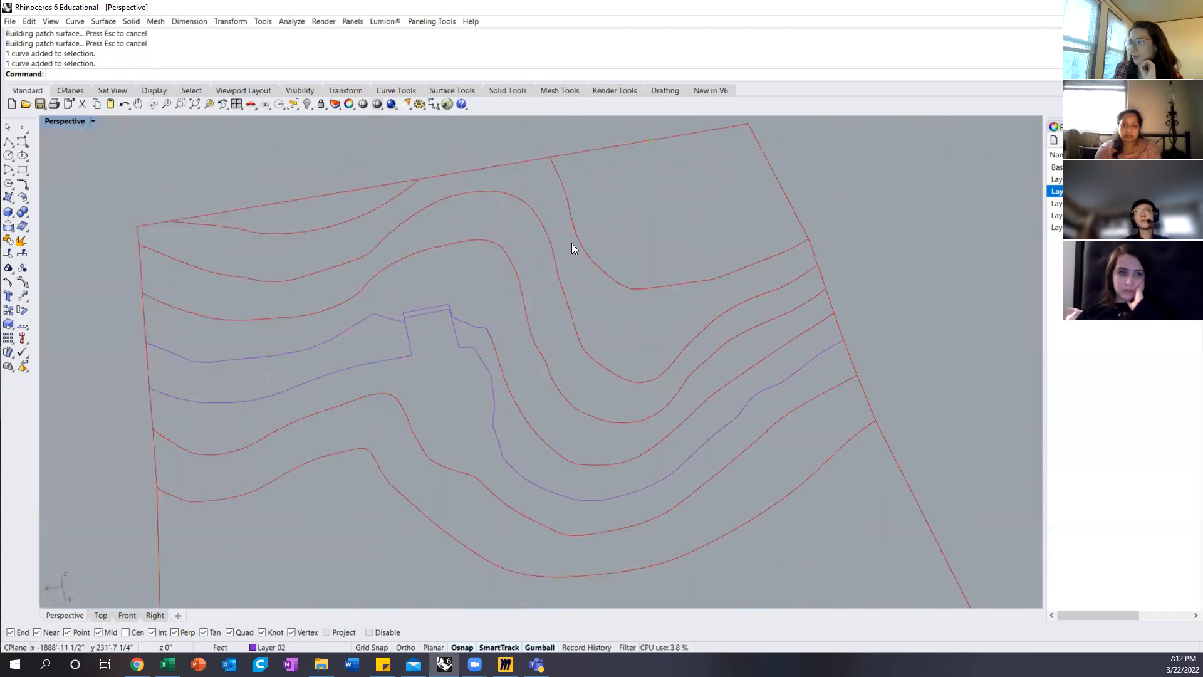
{"action": "left_click", "coordinate": [579, 242]}
{"action": "left_click_drag", "start_coordinate": [559, 218], "coordinate": [711, 302]}
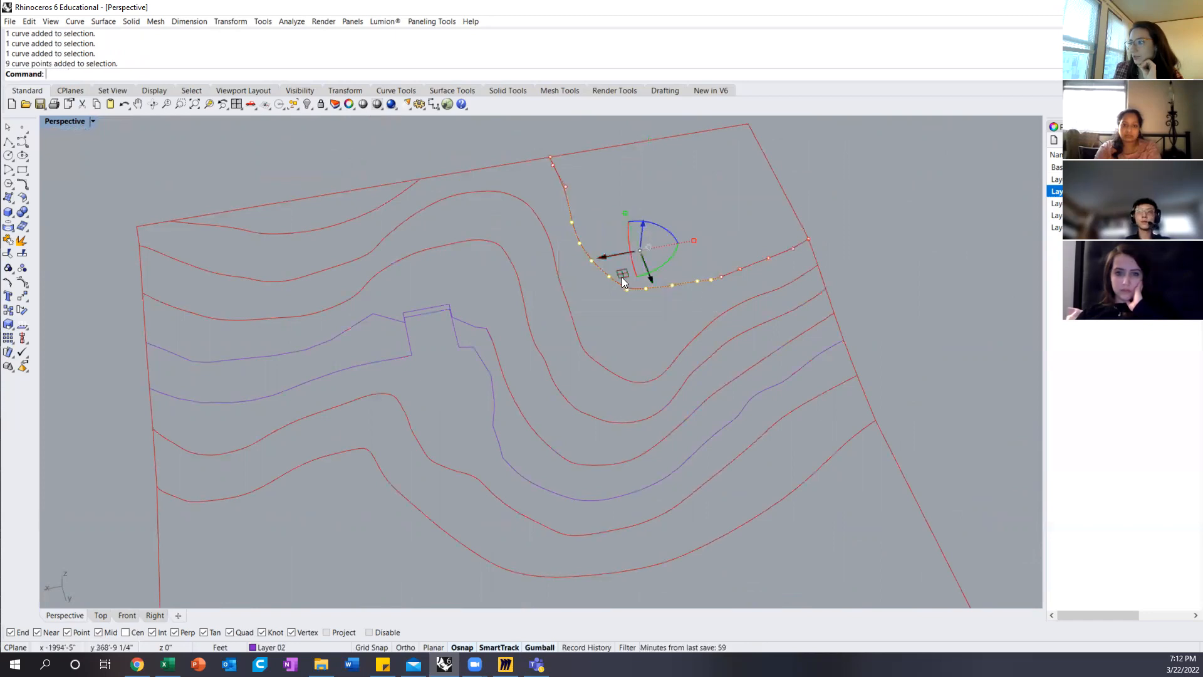
{"action": "left_click_drag", "start_coordinate": [624, 272], "coordinate": [638, 246]}
Step: Move one single control point of the corner contour horizontally to put a local kink in its line
{"action": "left_click", "coordinate": [742, 242]}
{"action": "right_click_drag", "start_coordinate": [743, 240], "coordinate": [643, 297]}
{"action": "left_click", "coordinate": [651, 380]}
{"action": "left_click", "coordinate": [634, 381]}
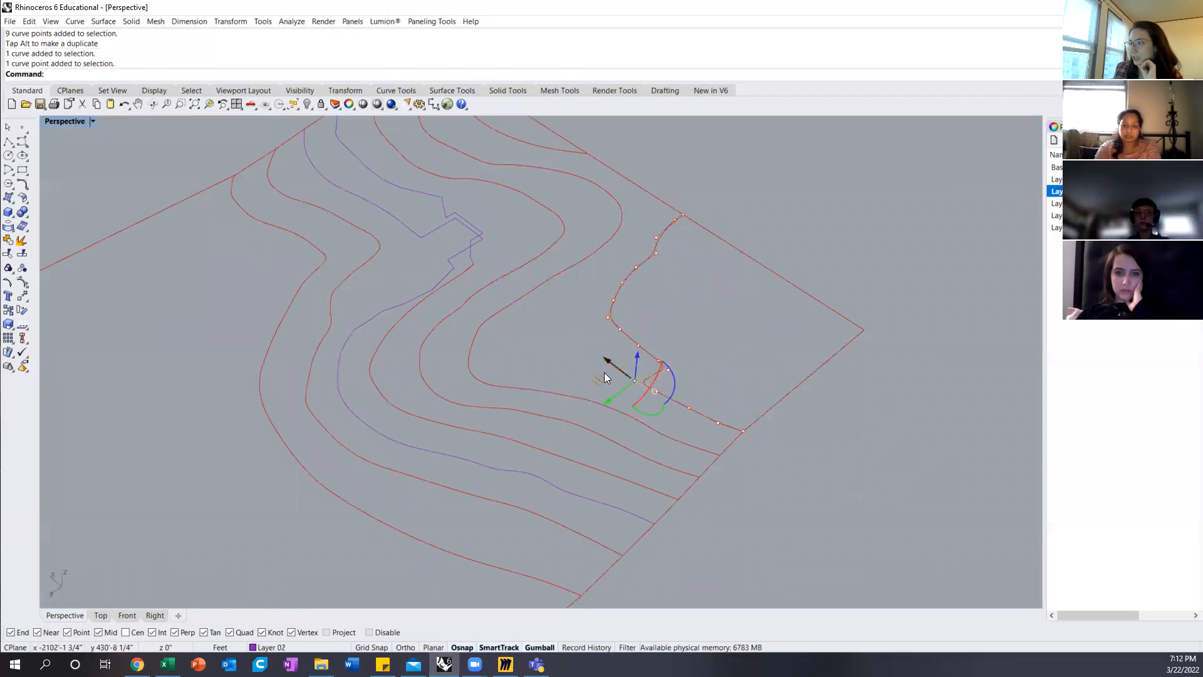
{"action": "left_click_drag", "start_coordinate": [599, 380], "coordinate": [634, 380]}
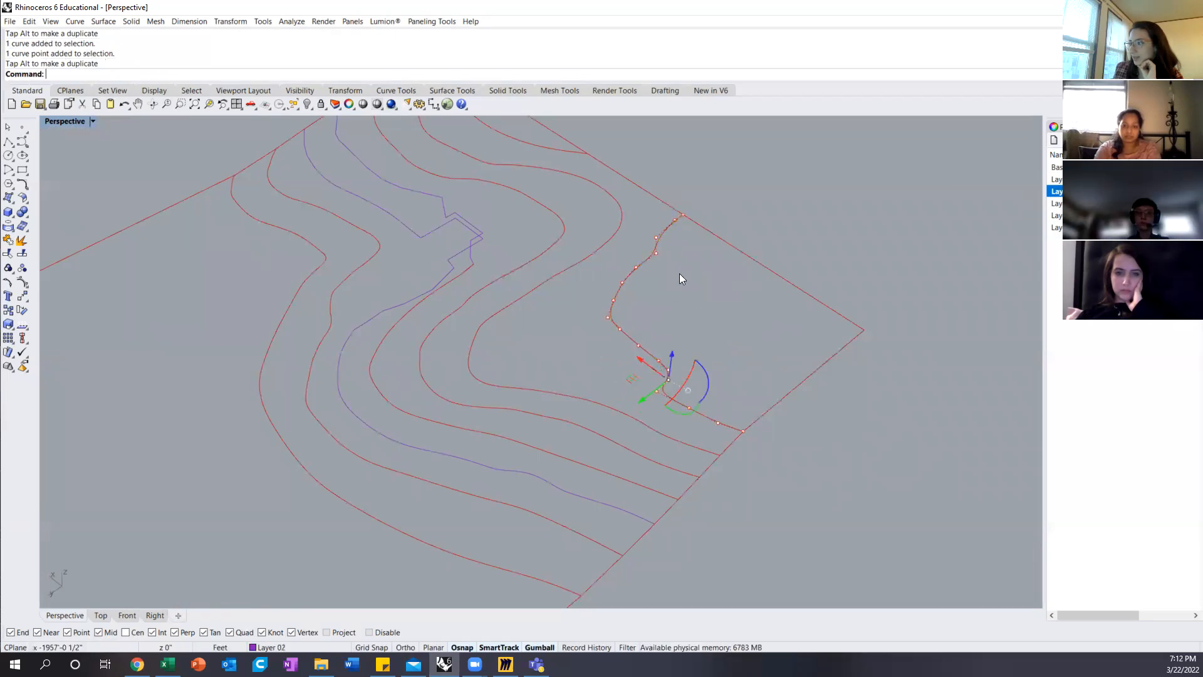
Step: Examine the edited corner contour and the redrawn contours of the duplicate, and compare them with the original terrain surface
{"action": "scroll", "coordinate": [509, 249], "scroll_direction": "down", "scroll_amount": 5}
{"action": "right_click_drag", "start_coordinate": [509, 251], "coordinate": [567, 359]}
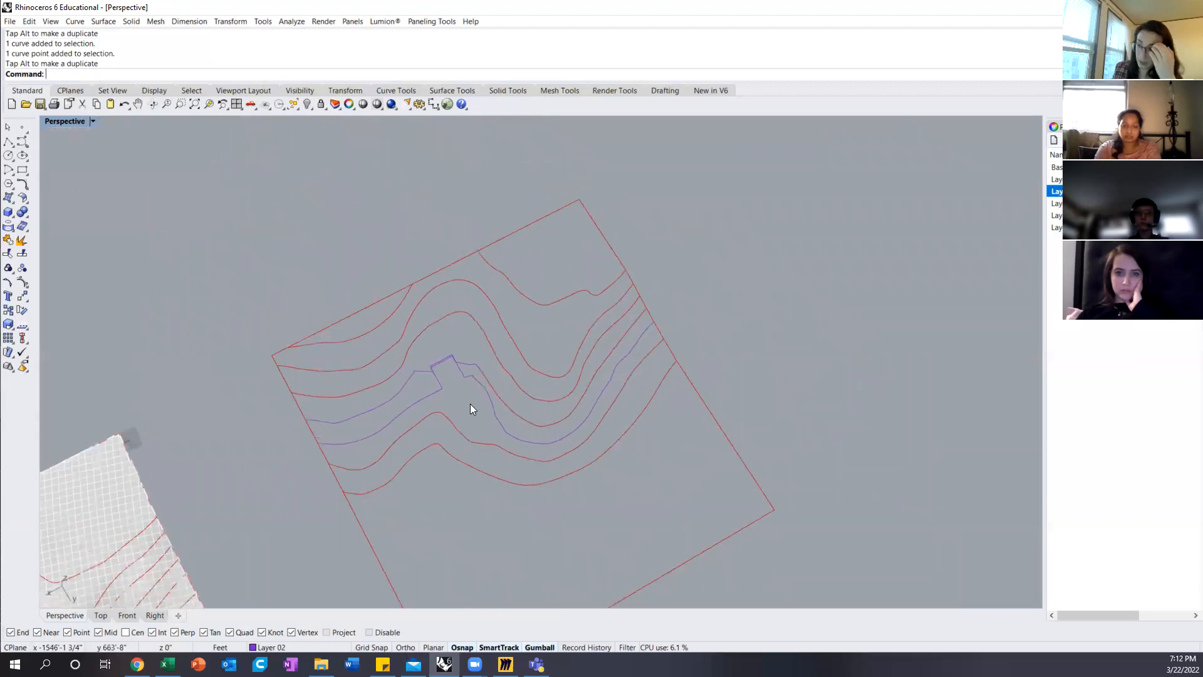
{"action": "scroll", "coordinate": [471, 409], "scroll_direction": "up", "scroll_amount": 3}
{"action": "left_click", "coordinate": [429, 379]}
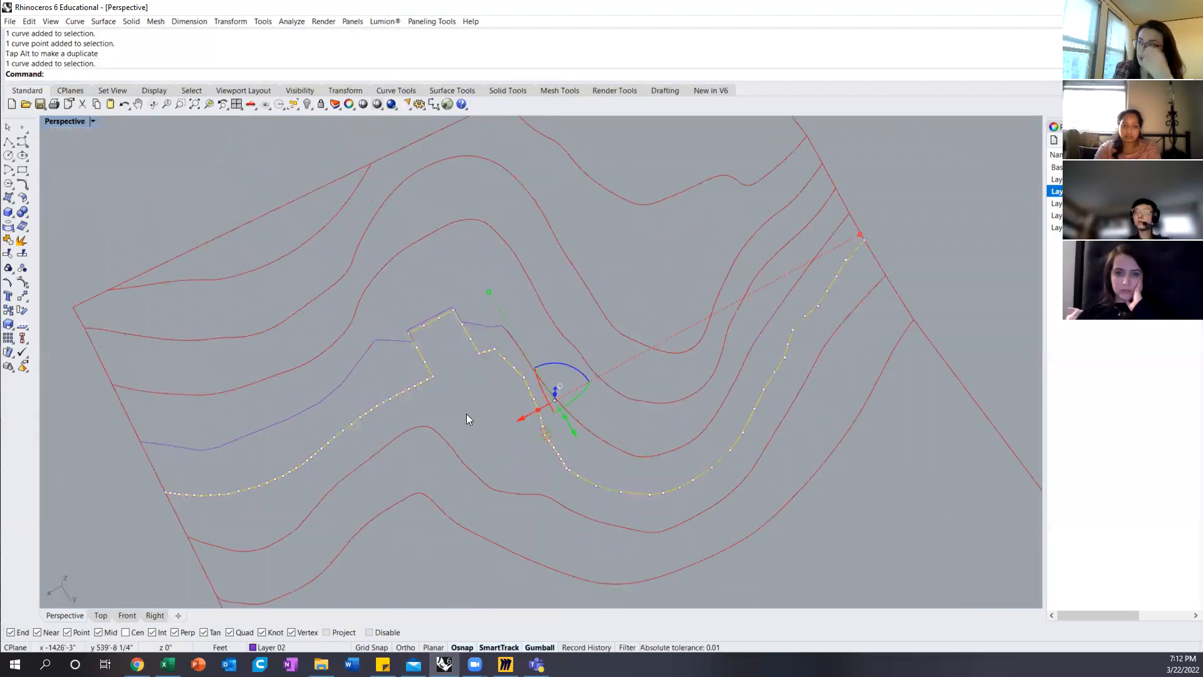
{"action": "scroll", "coordinate": [452, 363], "scroll_direction": "down", "scroll_amount": 4}
{"action": "left_click", "coordinate": [521, 487]}
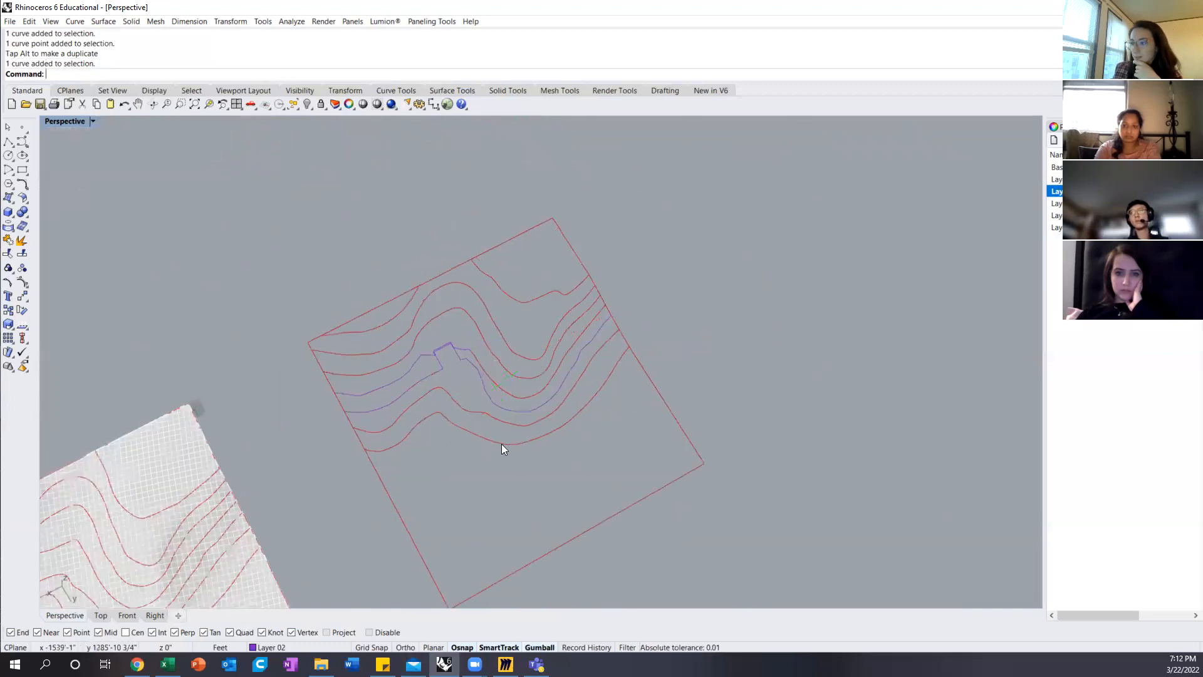
{"action": "scroll", "coordinate": [725, 273], "scroll_direction": "down", "scroll_amount": 3}
{"action": "right_click_drag", "start_coordinate": [558, 424], "coordinate": [539, 371]}
{"action": "scroll", "coordinate": [288, 392], "scroll_direction": "up", "scroll_amount": 3}
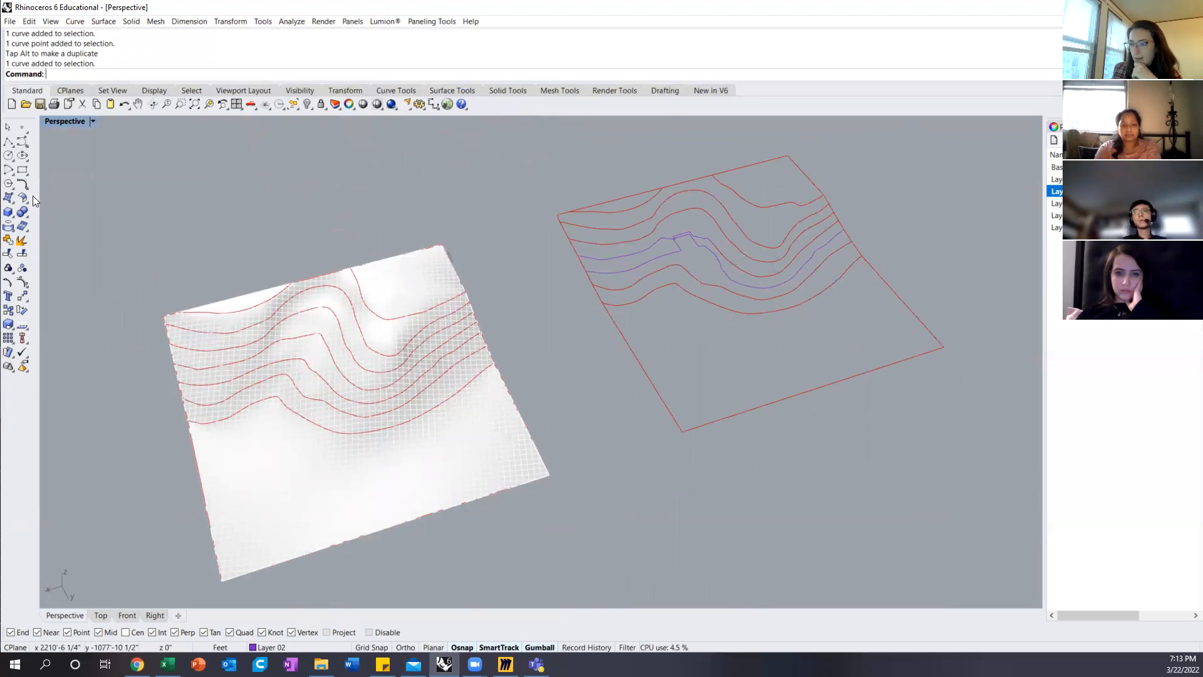
Step: Draw a box 20' long, 20' wide and 20' high at the bend of the original terrain's 40' contour
{"action": "left_click", "coordinate": [8, 325]}
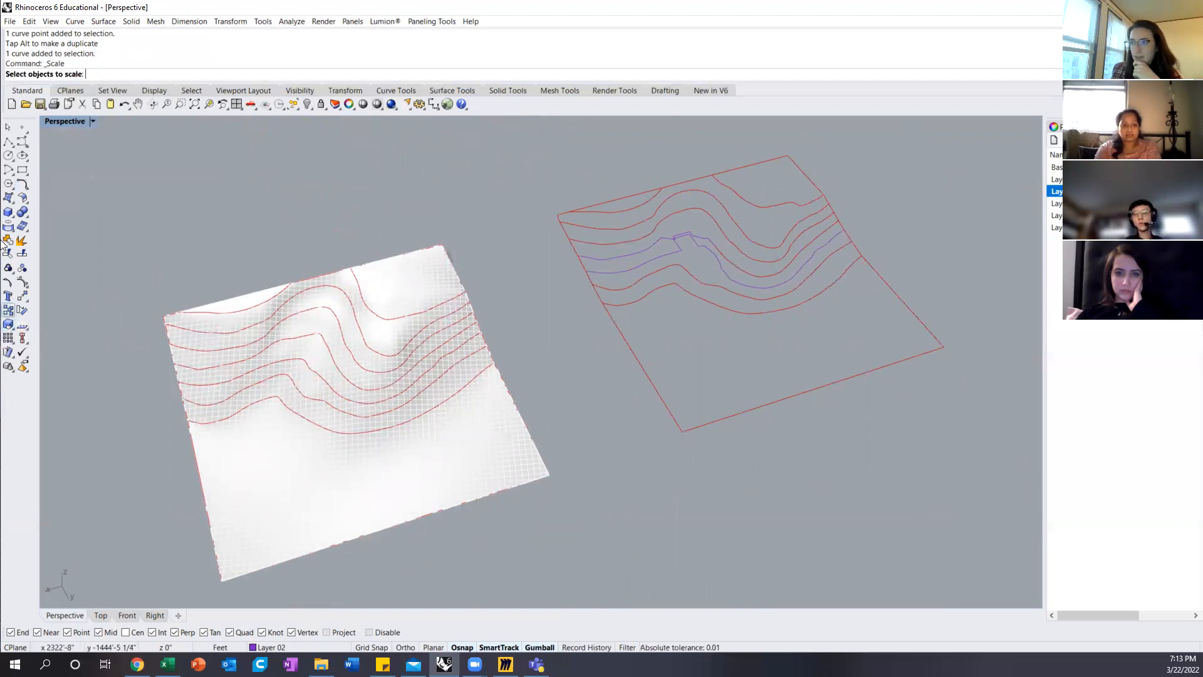
{"action": "left_click", "coordinate": [8, 215]}
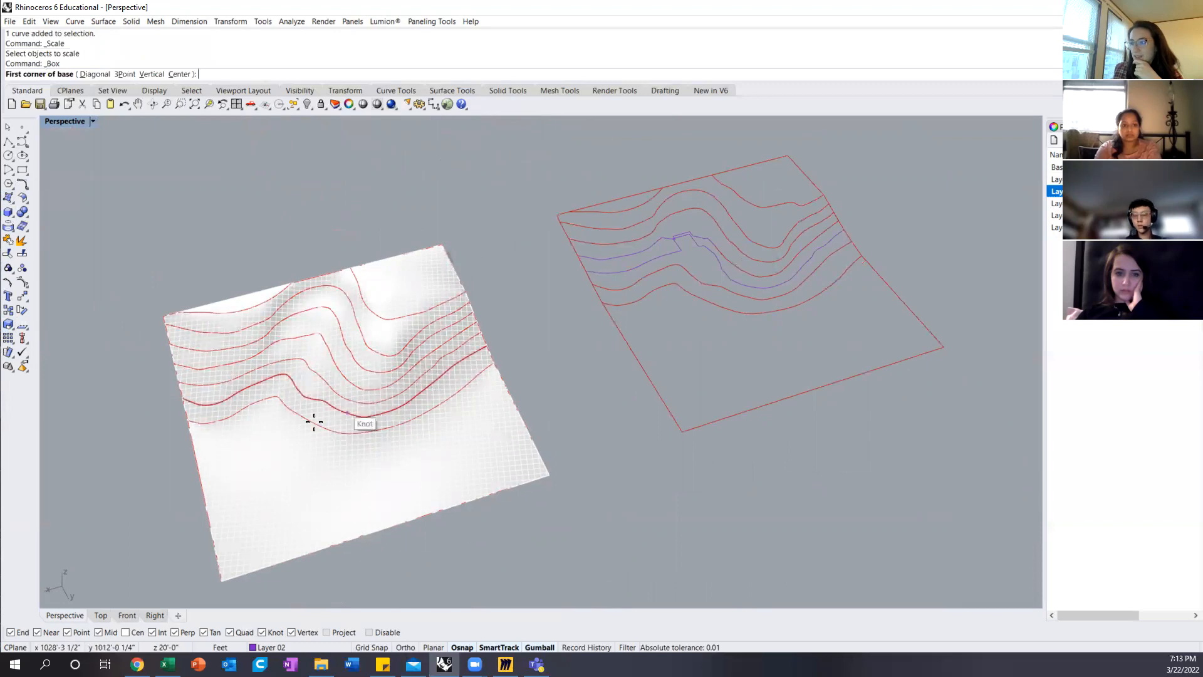
{"action": "scroll", "coordinate": [313, 422], "scroll_direction": "up", "scroll_amount": 5}
{"action": "scroll", "coordinate": [283, 370], "scroll_direction": "down", "scroll_amount": 5}
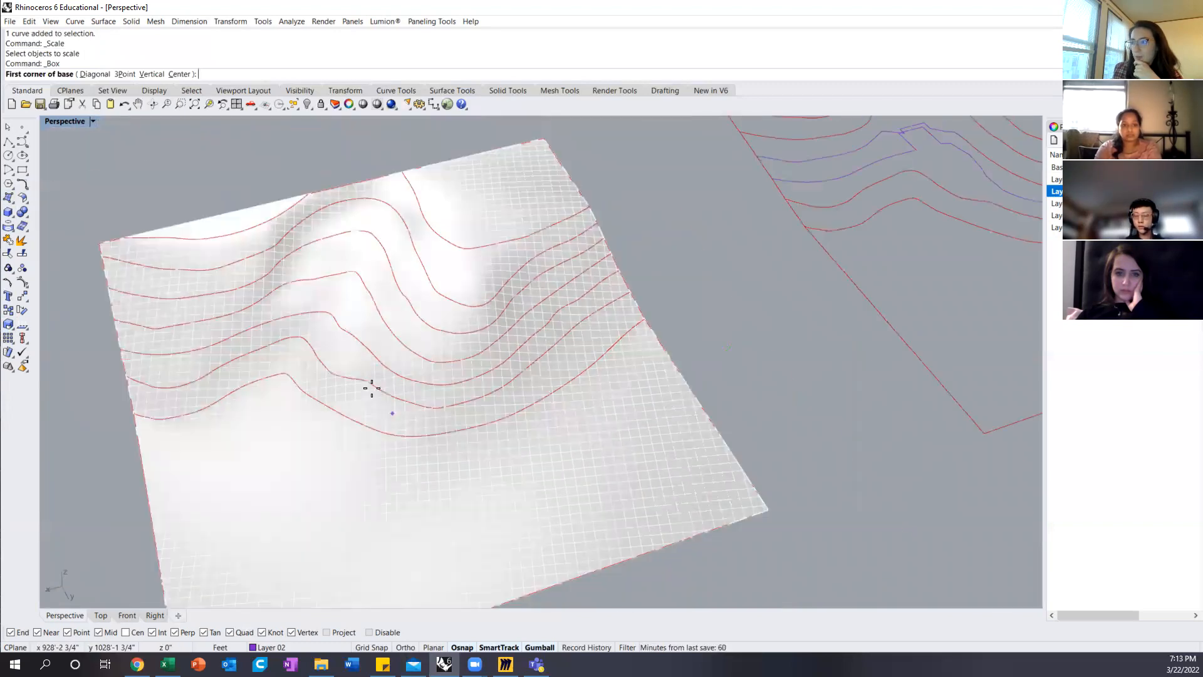
{"action": "left_click", "coordinate": [329, 311]}
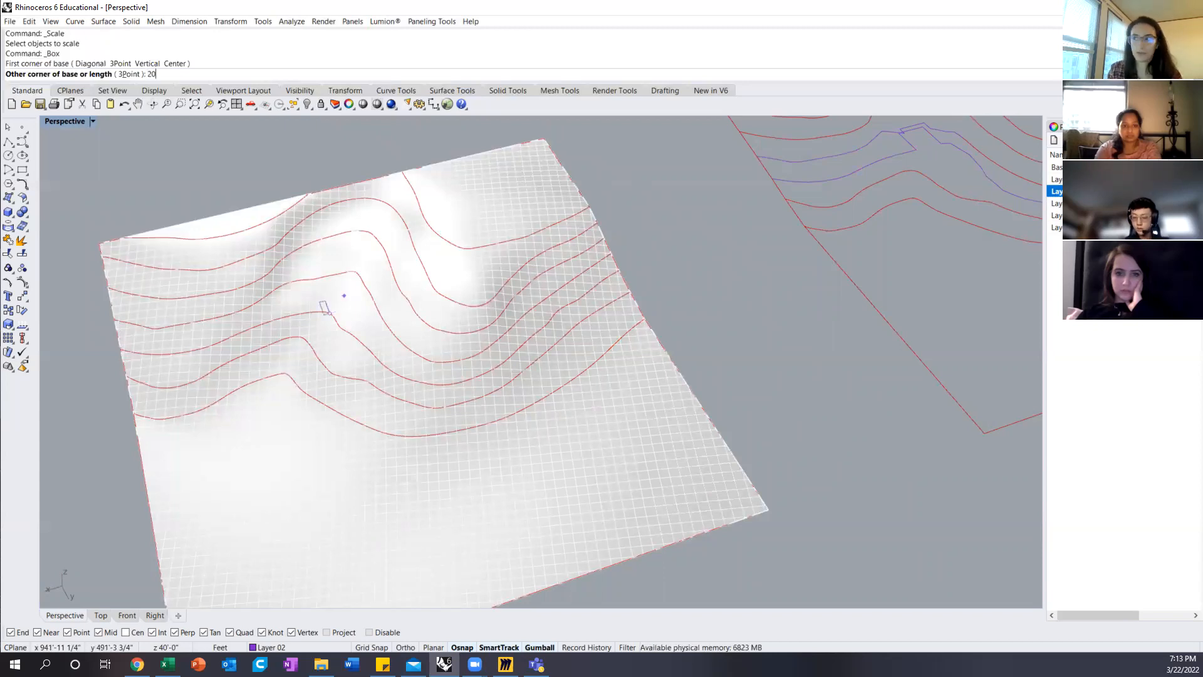
{"action": "key", "text": "Return"}
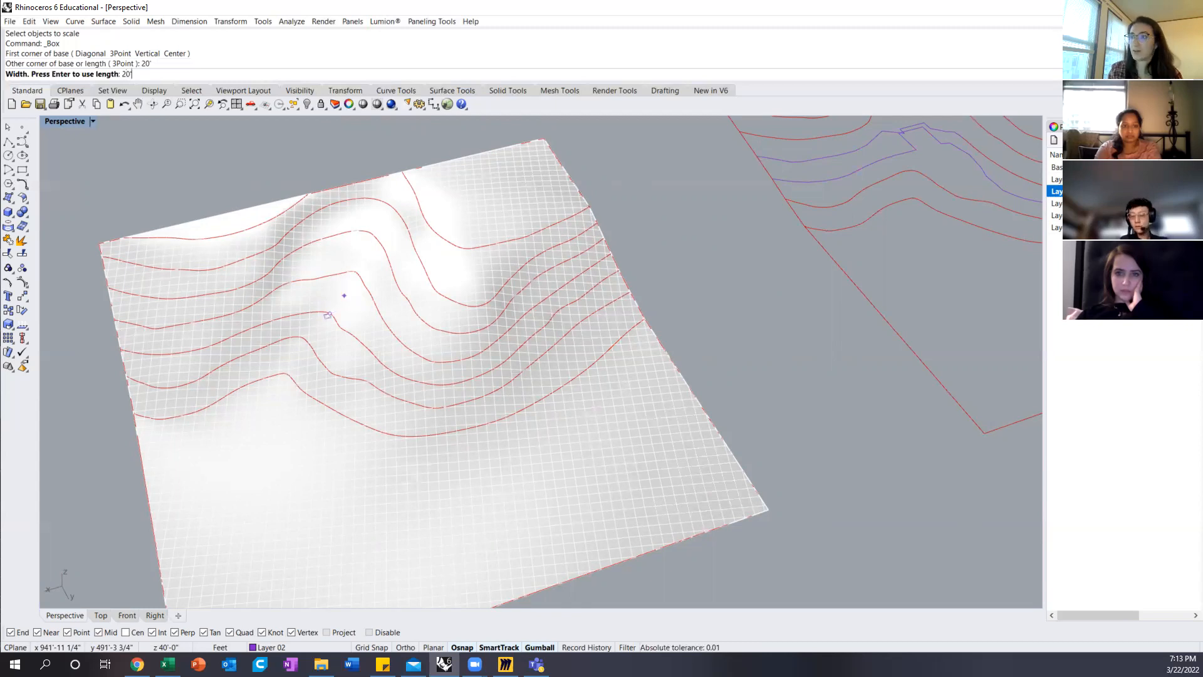
{"action": "key", "text": "Return"}
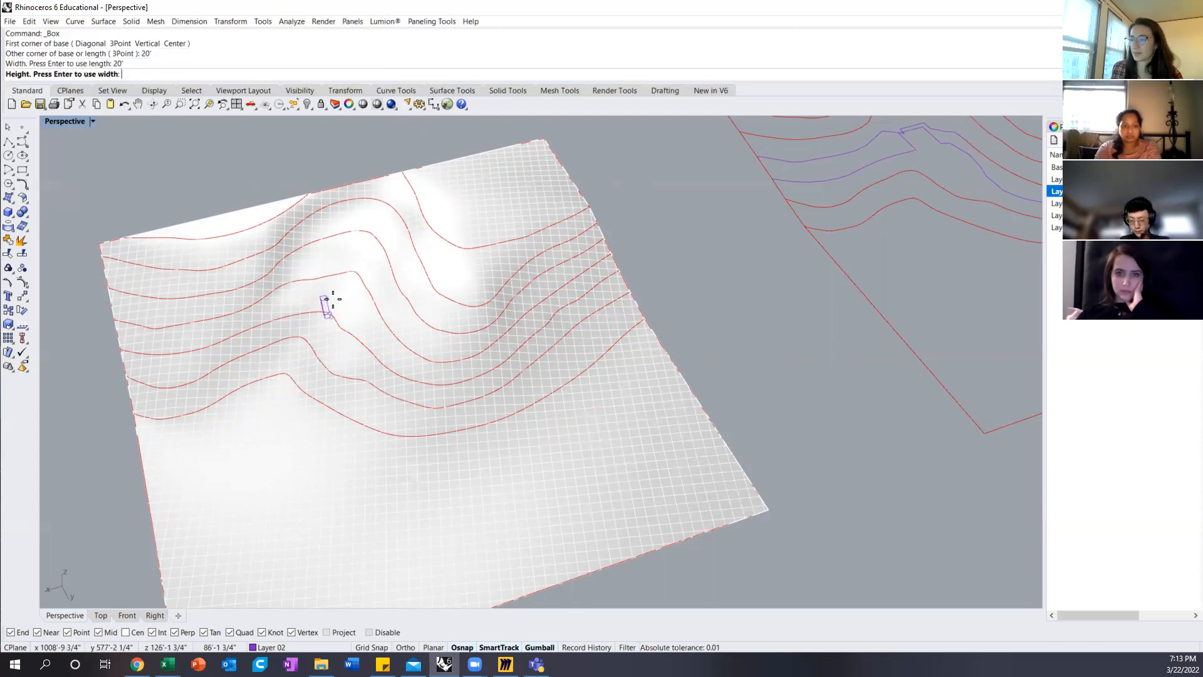
{"action": "scroll", "coordinate": [327, 313], "scroll_direction": "up", "scroll_amount": 5}
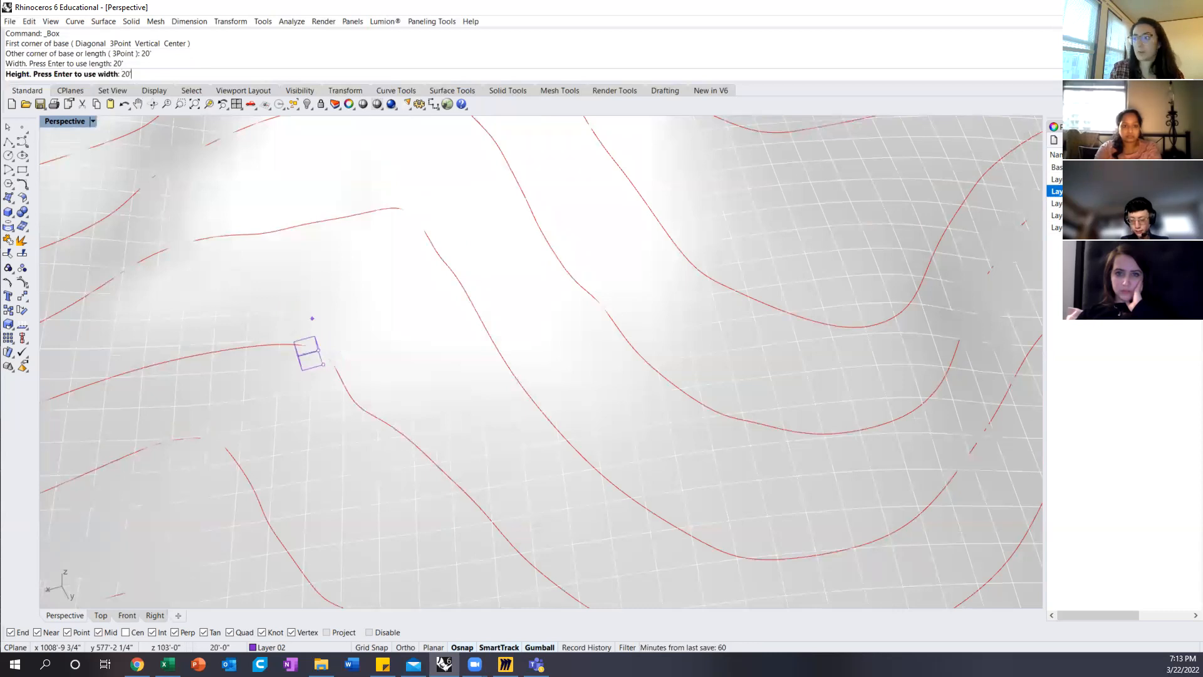
{"action": "key", "text": "Return"}
{"action": "scroll", "coordinate": [383, 321], "scroll_direction": "down", "scroll_amount": 6}
{"action": "right_click_drag", "start_coordinate": [387, 312], "coordinate": [359, 296]}
{"action": "scroll", "coordinate": [304, 245], "scroll_direction": "up", "scroll_amount": 8}
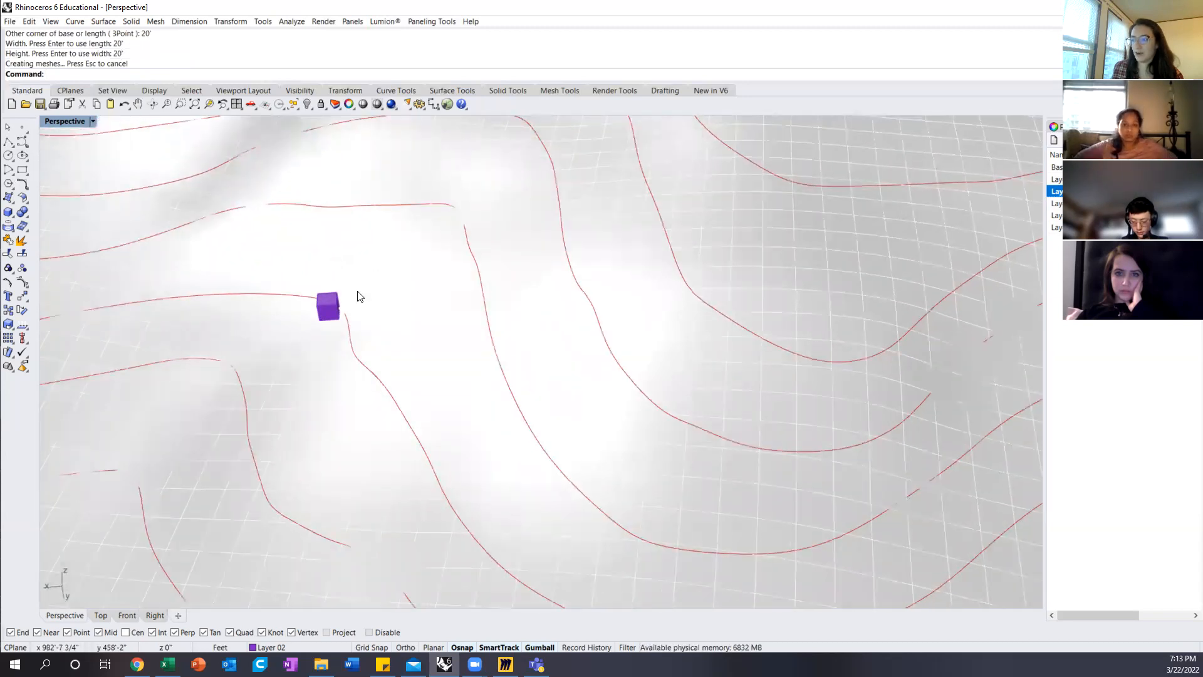
Step: Show the original terrain with the small box in the Top view
{"action": "left_click", "coordinate": [104, 615]}
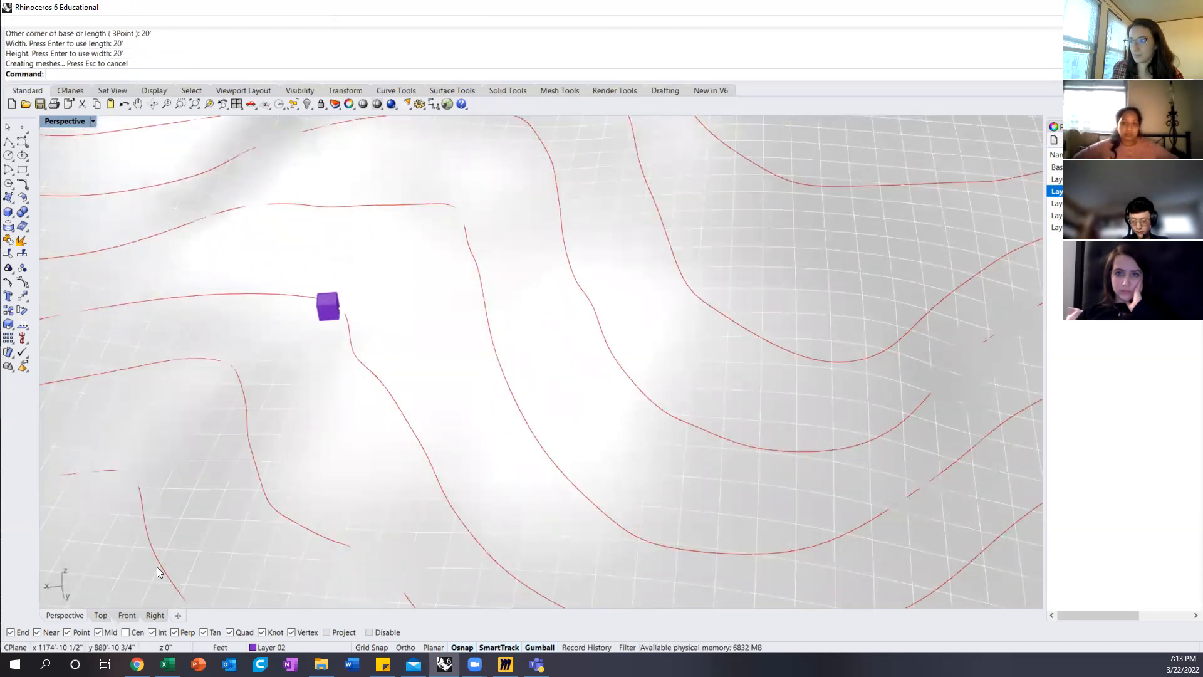
{"action": "scroll", "coordinate": [407, 348], "scroll_direction": "down", "scroll_amount": 5}
{"action": "scroll", "coordinate": [648, 323], "scroll_direction": "up", "scroll_amount": 6}
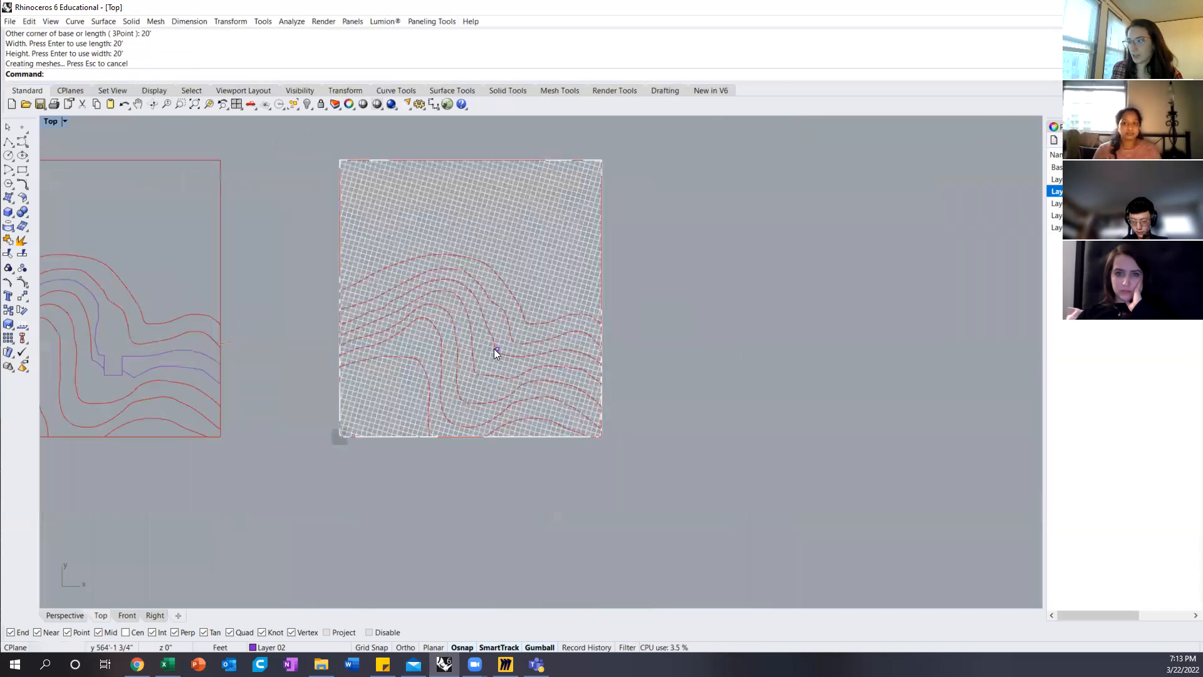
{"action": "left_click", "coordinate": [21, 173]}
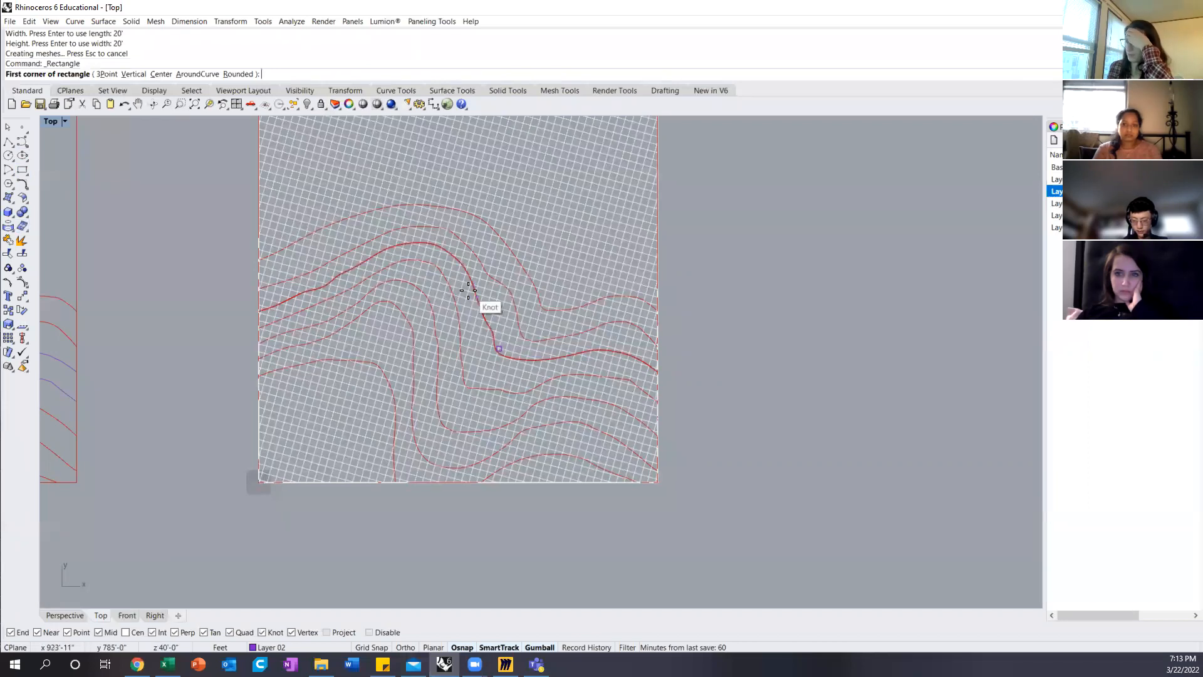
{"action": "left_click", "coordinate": [8, 129]}
Step: Move the small box onto the next contour downhill on the original terrain
{"action": "scroll", "coordinate": [496, 352], "scroll_direction": "up", "scroll_amount": 5}
{"action": "left_click", "coordinate": [501, 344]}
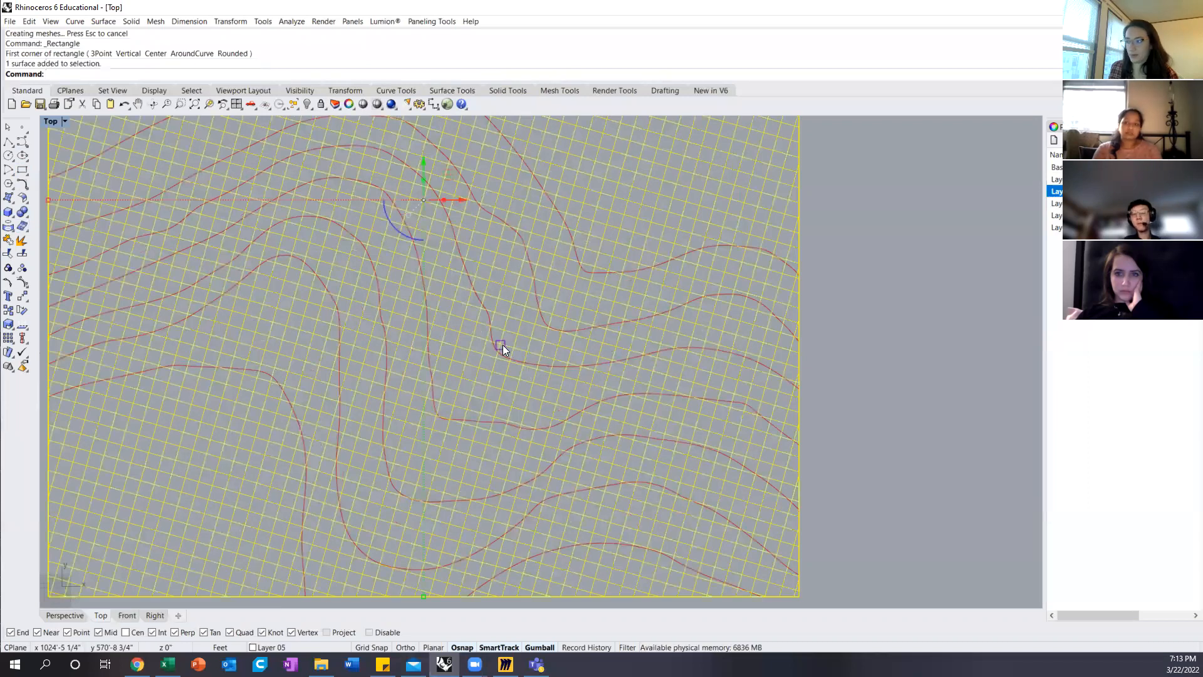
{"action": "left_click", "coordinate": [505, 345]}
{"action": "left_click", "coordinate": [557, 386]}
{"action": "type", "text": "m"}
{"action": "key", "text": "Return"}
{"action": "left_click", "coordinate": [499, 344]}
{"action": "scroll", "coordinate": [473, 421], "scroll_direction": "up", "scroll_amount": 3}
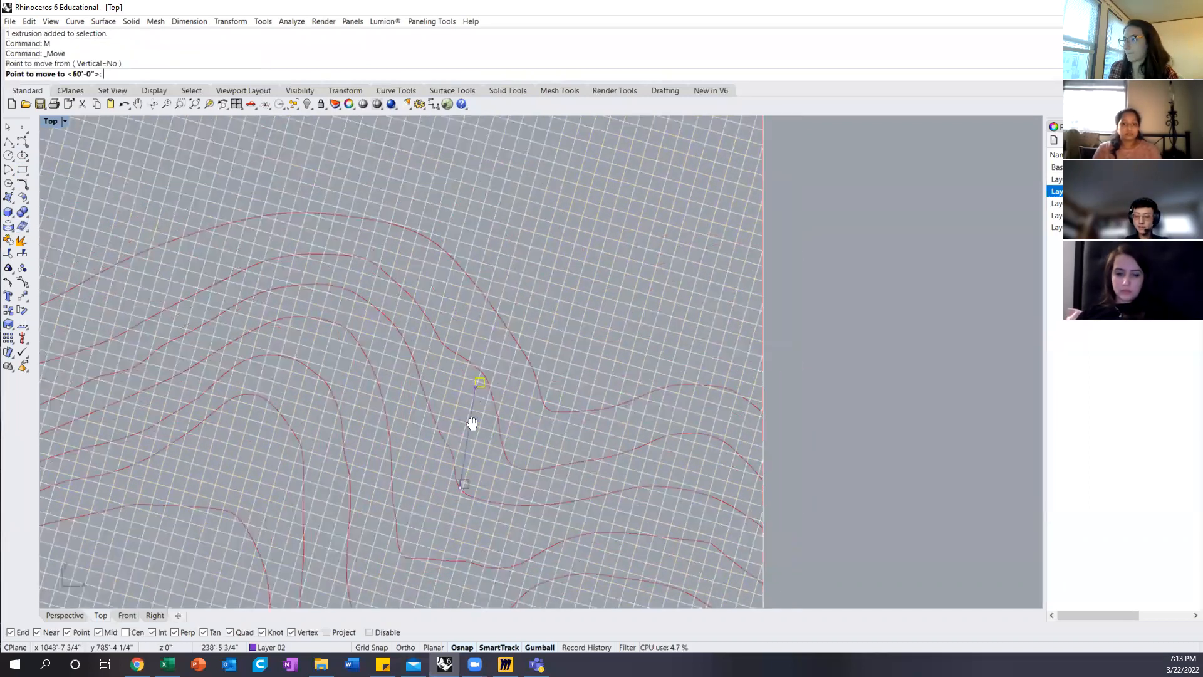
{"action": "left_click", "coordinate": [439, 427]}
{"action": "left_click", "coordinate": [555, 316]}
{"action": "scroll", "coordinate": [525, 314], "scroll_direction": "down", "scroll_amount": 2}
{"action": "scroll", "coordinate": [489, 408], "scroll_direction": "up", "scroll_amount": 2}
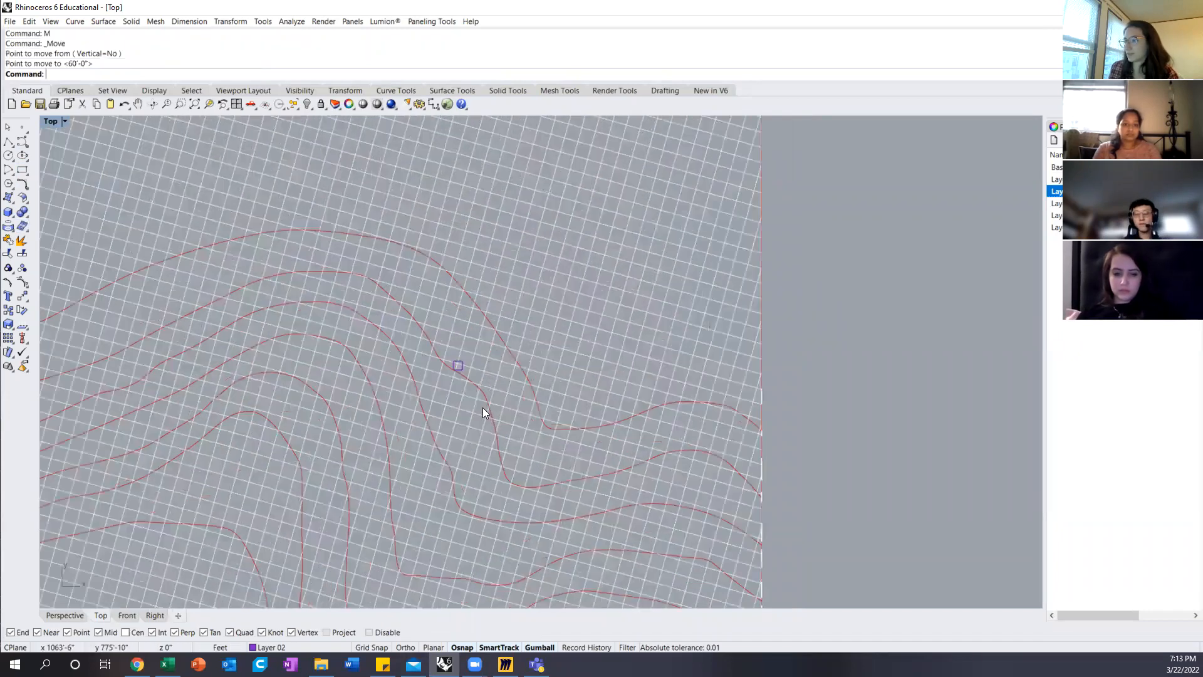
Step: Draw a large rectangle around the small box, spanning the surrounding contours of the original terrain
{"action": "left_click", "coordinate": [23, 170]}
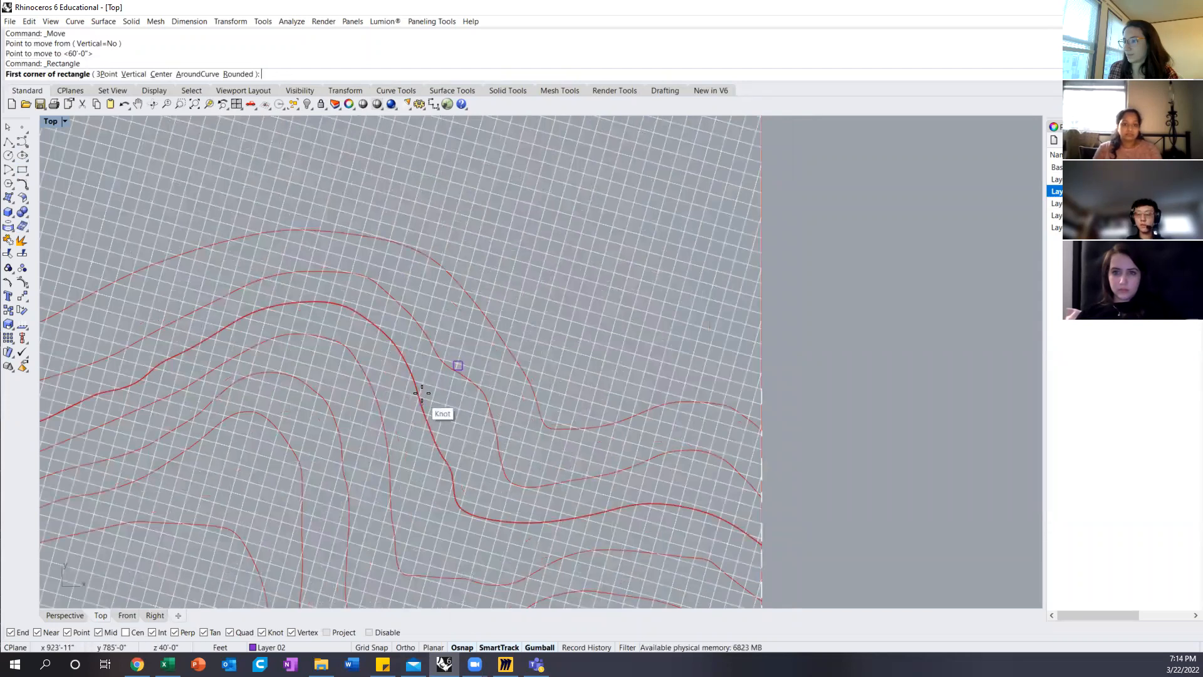
{"action": "left_click", "coordinate": [405, 407]}
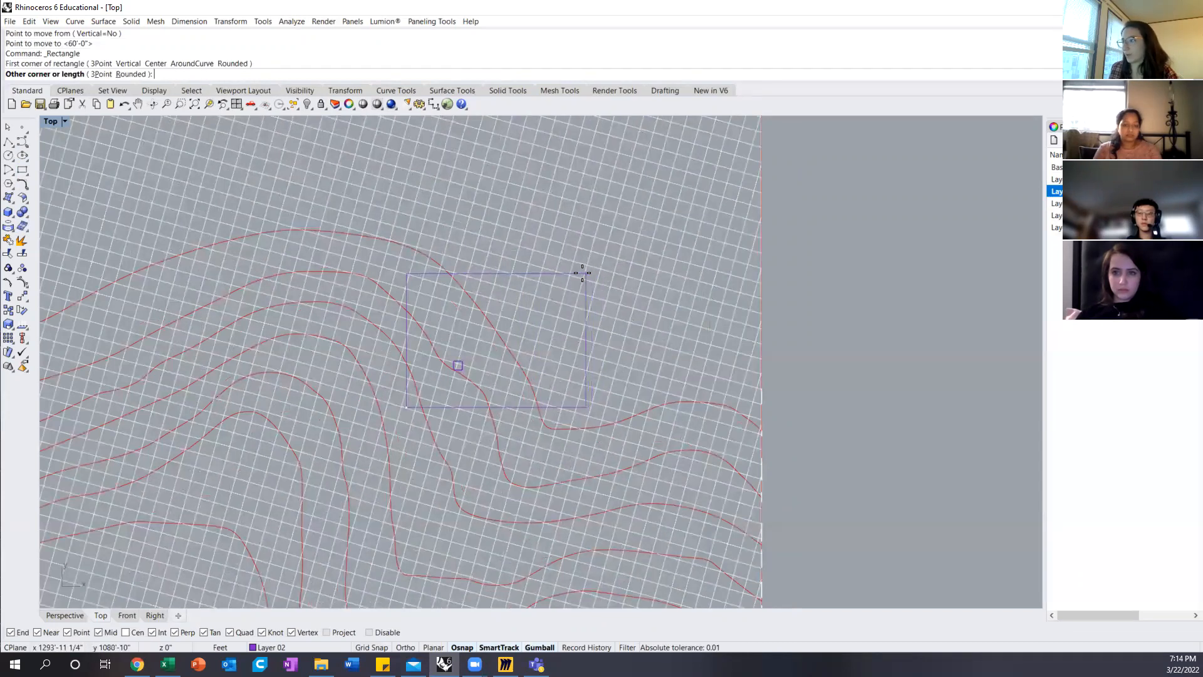
{"action": "left_click", "coordinate": [555, 236]}
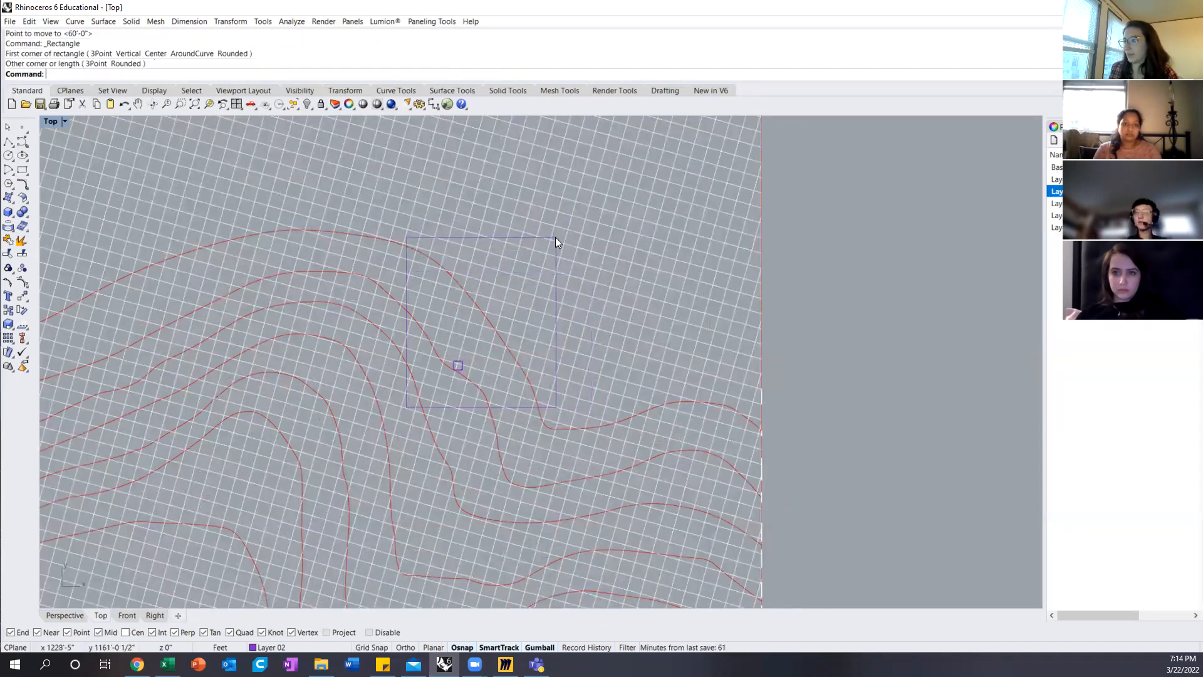
Step: Extrude the rectangle around the small box upward with ExtrudeCrv in the Perspective view, with Solid set to No
{"action": "left_click", "coordinate": [64, 615]}
{"action": "scroll", "coordinate": [456, 376], "scroll_direction": "down", "scroll_amount": 5}
{"action": "left_click", "coordinate": [407, 464]}
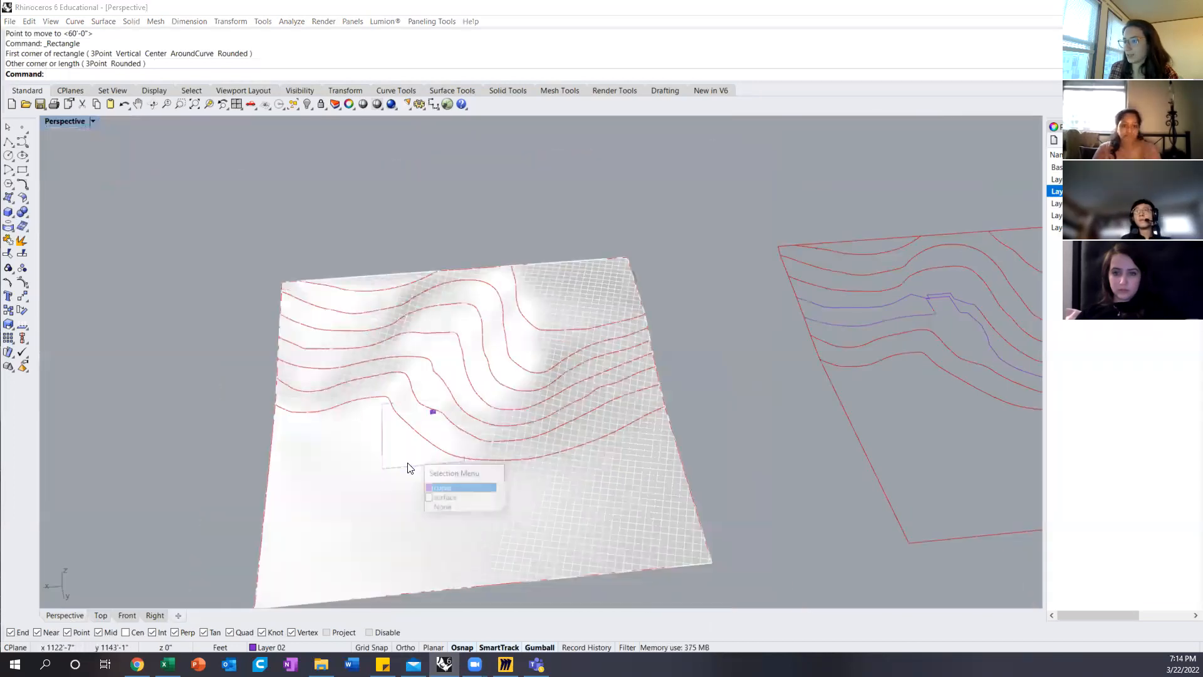
{"action": "left_click", "coordinate": [467, 488]}
{"action": "type", "text": "Extr"}
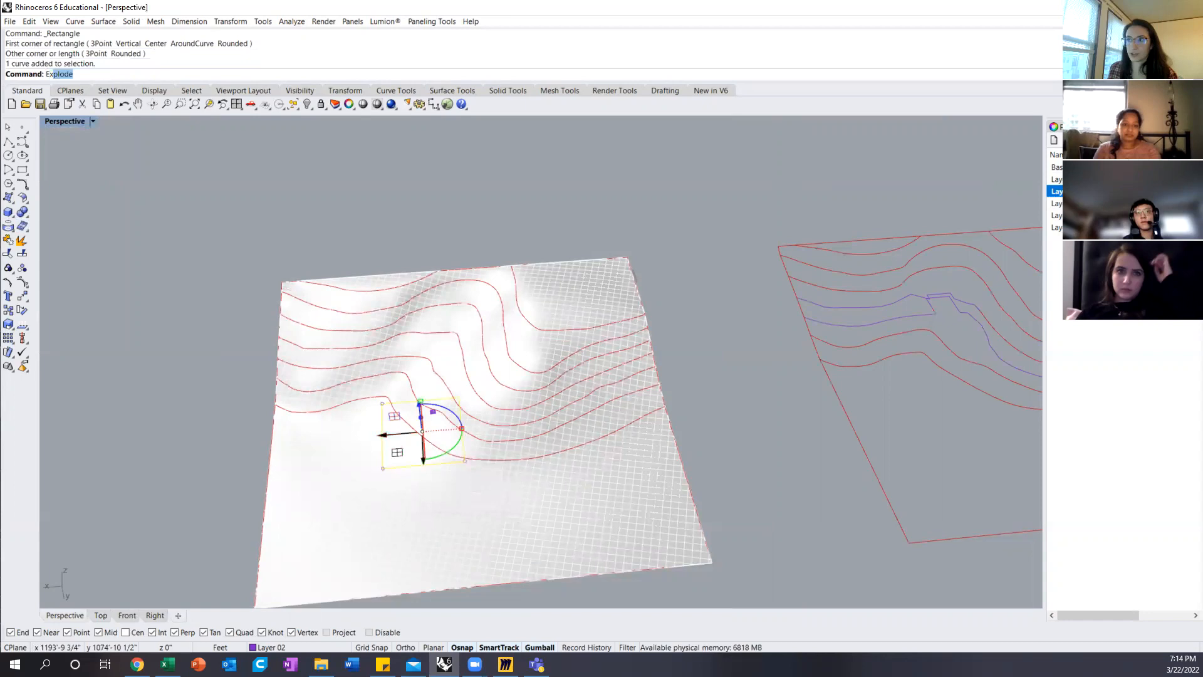
{"action": "type", "text": "udeCrv"}
{"action": "key", "text": "Return"}
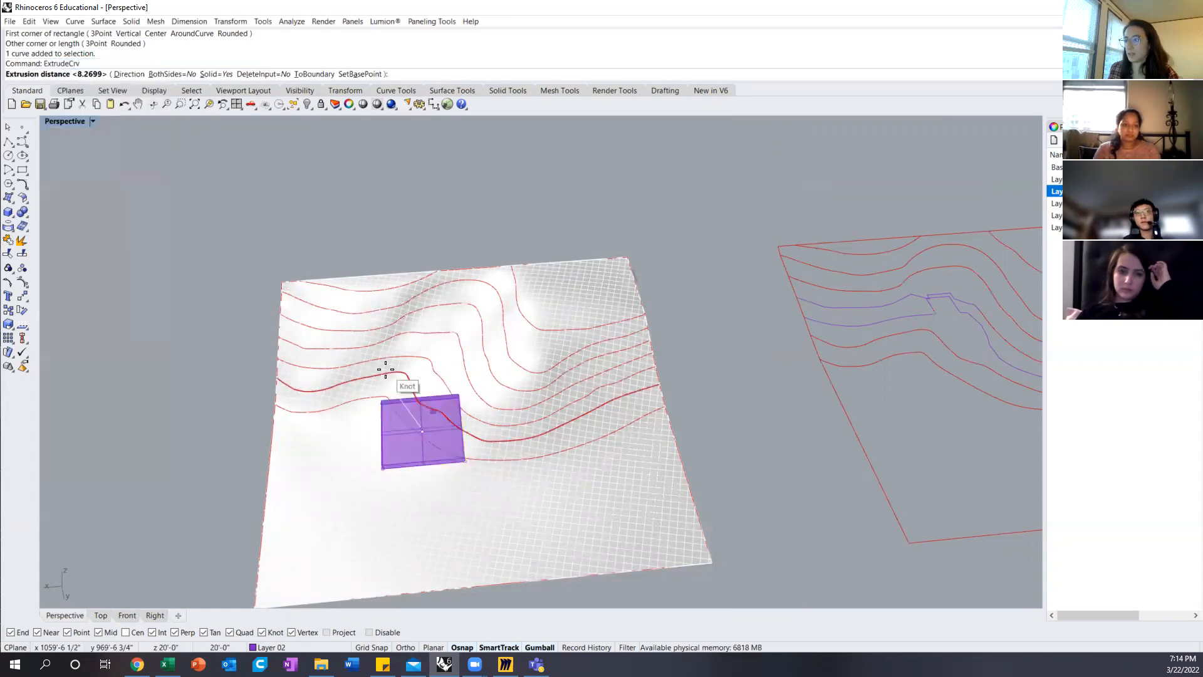
{"action": "left_click", "coordinate": [216, 74]}
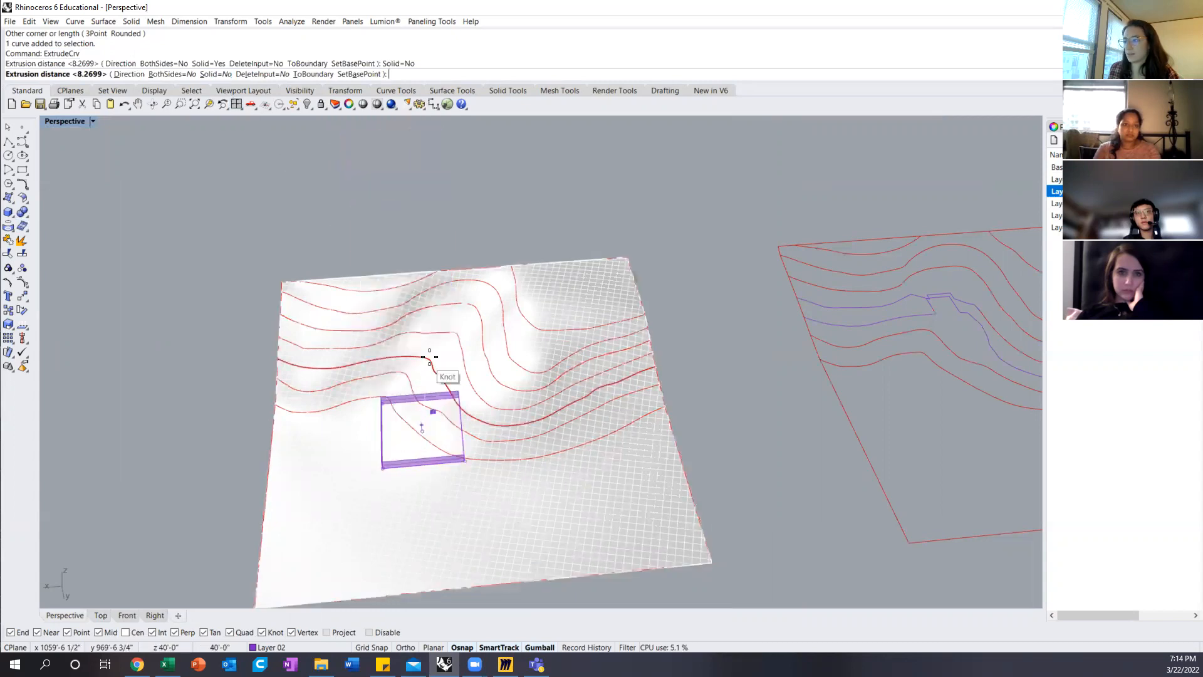
{"action": "left_click", "coordinate": [223, 419]}
Step: Lower the extruded rectangle walls vertically so that they pass completely through the terrain surface
{"action": "right_click_drag", "start_coordinate": [223, 418], "coordinate": [596, 449]}
{"action": "left_click", "coordinate": [627, 350]}
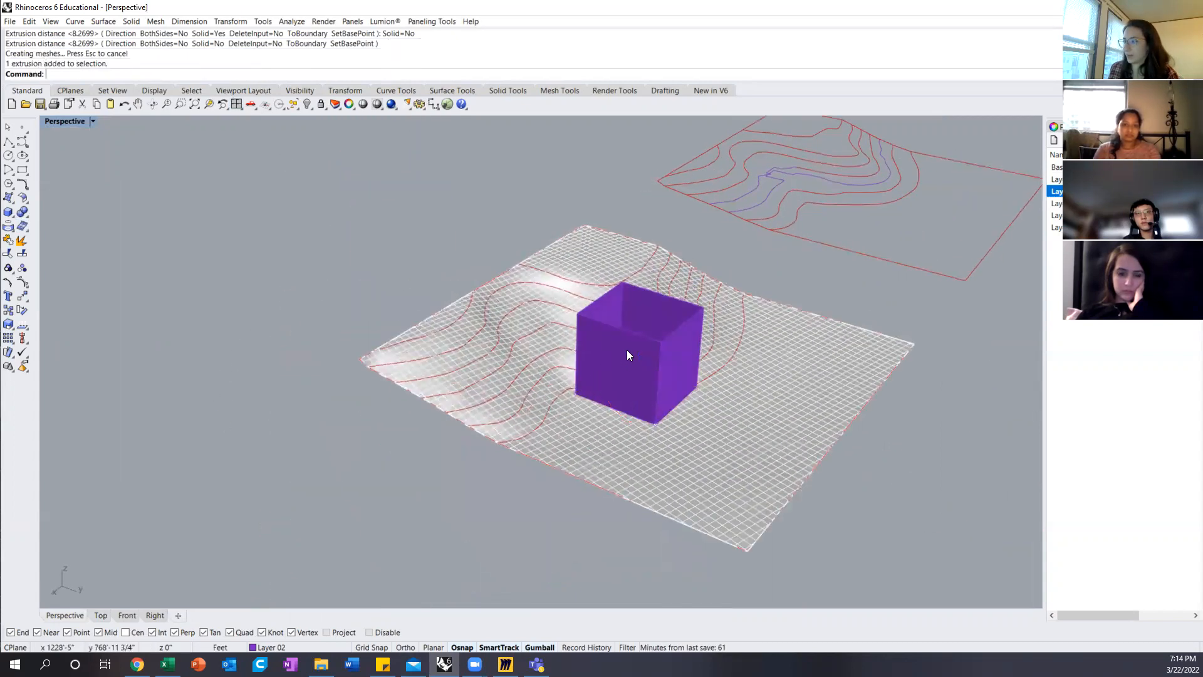
{"action": "left_click_drag", "start_coordinate": [640, 333], "coordinate": [637, 349]}
{"action": "right_click_drag", "start_coordinate": [700, 360], "coordinate": [671, 396]}
{"action": "left_click", "coordinate": [670, 395]}
{"action": "right_click_drag", "start_coordinate": [594, 412], "coordinate": [350, 292]}
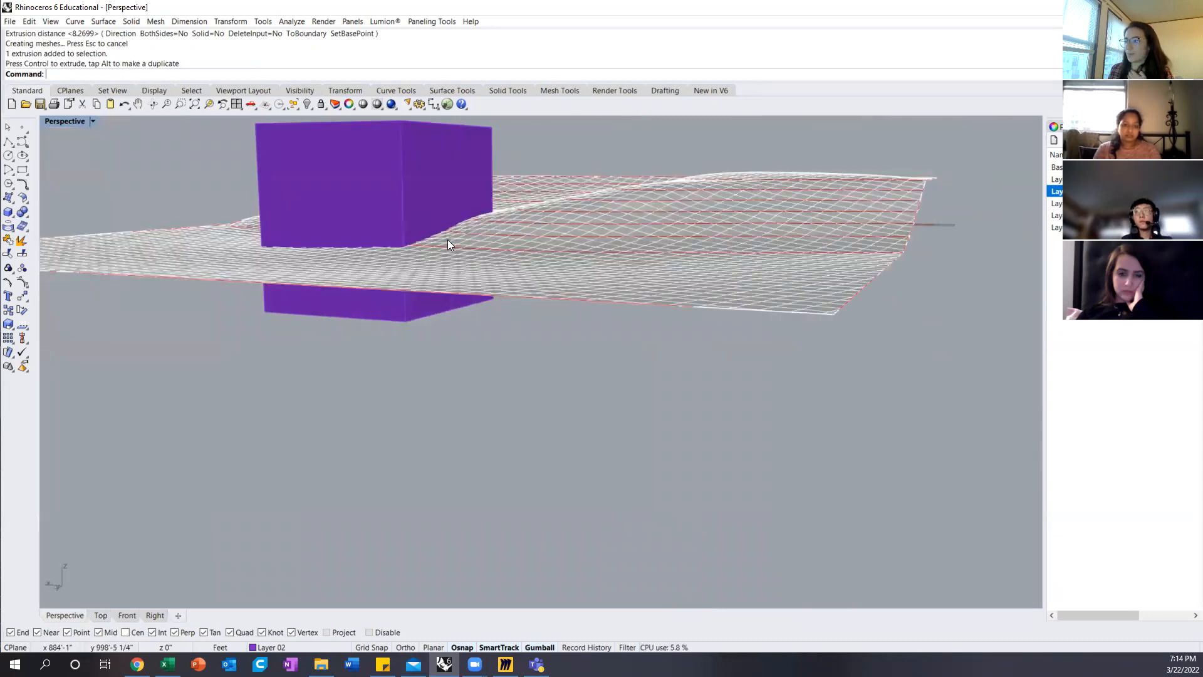
{"action": "right_click_drag", "start_coordinate": [496, 227], "coordinate": [569, 311]}
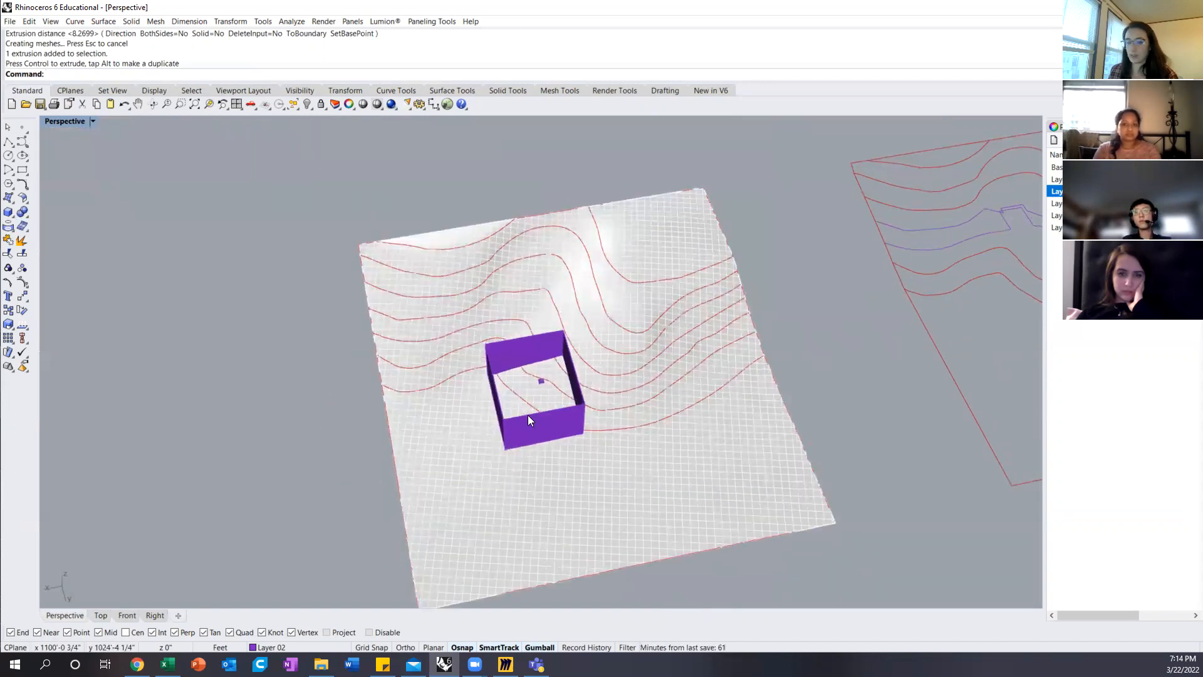
{"action": "key", "text": "Return"}
{"action": "left_click", "coordinate": [511, 432]}
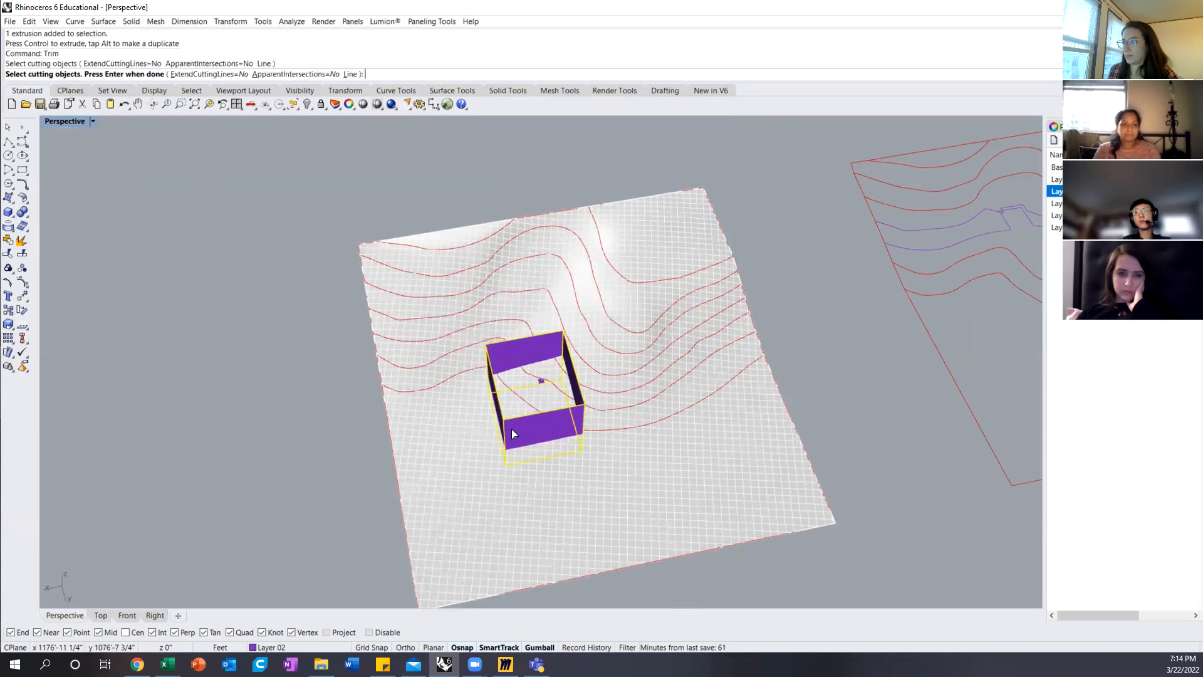
{"action": "key", "text": "Return"}
{"action": "key", "text": "Return"}
{"action": "scroll", "coordinate": [481, 337], "scroll_direction": "down", "scroll_amount": 5}
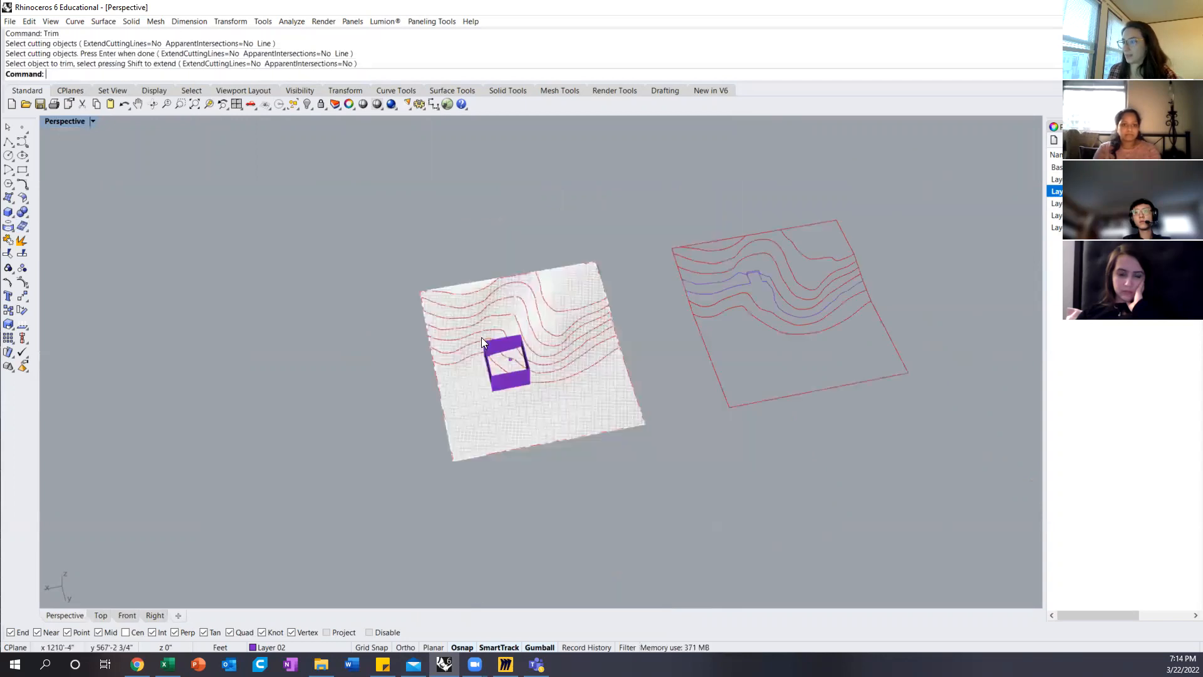
Step: Duplicate the original terrain together with its contours, small box and extruded walls into the empty space beside it
{"action": "left_click_drag", "start_coordinate": [633, 455], "coordinate": [376, 268]}
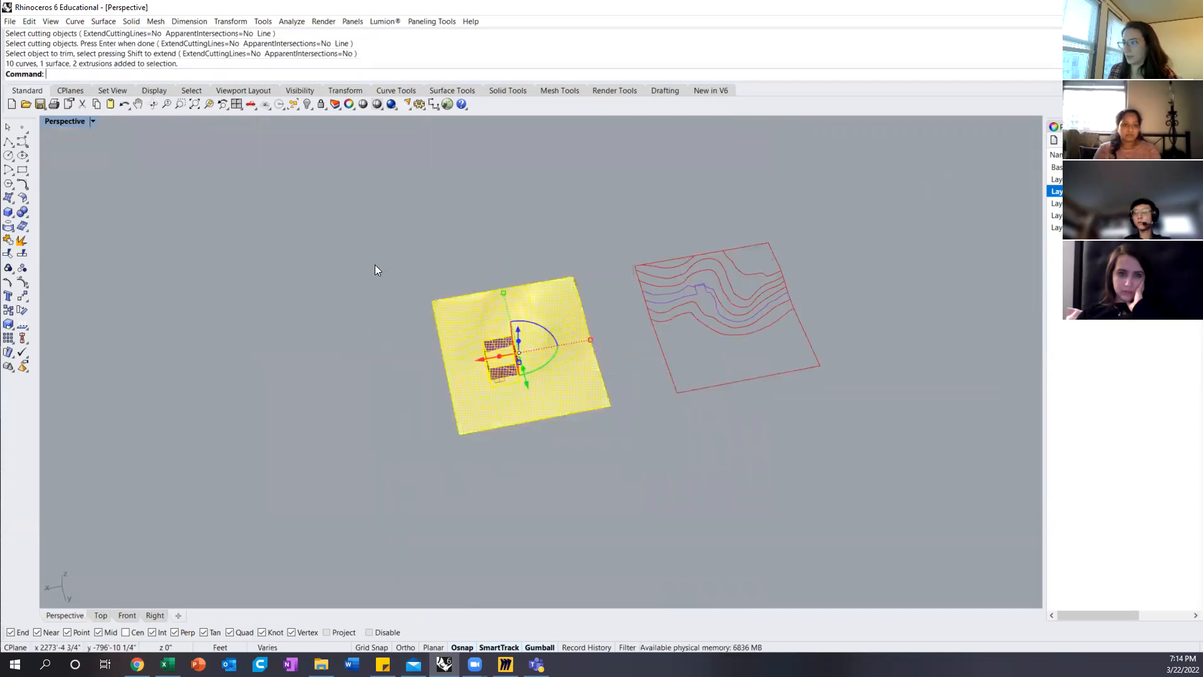
{"action": "left_click_drag", "start_coordinate": [482, 358], "coordinate": [241, 382]}
{"action": "key", "text": "alt"}
{"action": "key", "text": "Escape"}
Step: Trim away the copied terrain surface outside the extruded walls, and delete the copy's walls
{"action": "scroll", "coordinate": [254, 433], "scroll_direction": "up", "scroll_amount": 3}
{"action": "type", "text": "trim"}
{"action": "key", "text": "Return"}
{"action": "left_click", "coordinate": [288, 410]}
{"action": "key", "text": "Return"}
{"action": "left_click", "coordinate": [251, 438]}
{"action": "key", "text": "Return"}
{"action": "left_click", "coordinate": [290, 404]}
{"action": "key", "text": "Delete"}
{"action": "scroll", "coordinate": [295, 394], "scroll_direction": "up", "scroll_amount": 4}
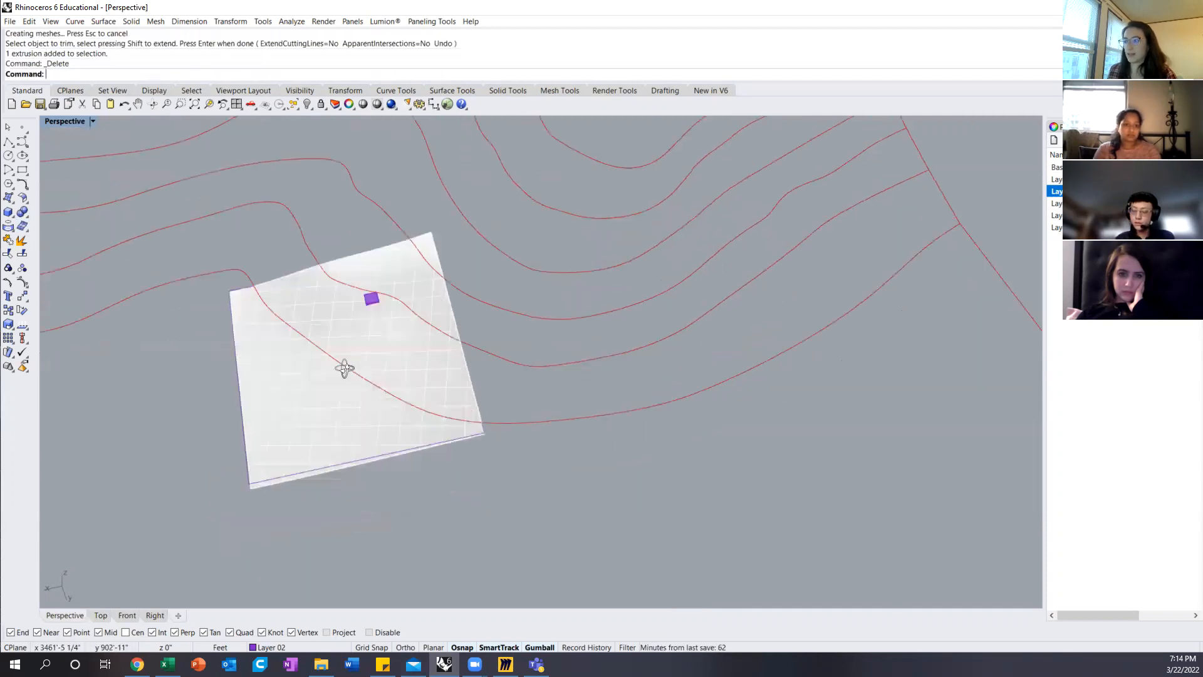
Step: Raise the small box vertically so that it sticks up out of the trimmed terrain patch
{"action": "scroll", "coordinate": [347, 368], "scroll_direction": "down", "scroll_amount": 8}
{"action": "right_click_drag", "start_coordinate": [358, 333], "coordinate": [348, 339]}
{"action": "left_click", "coordinate": [306, 253]}
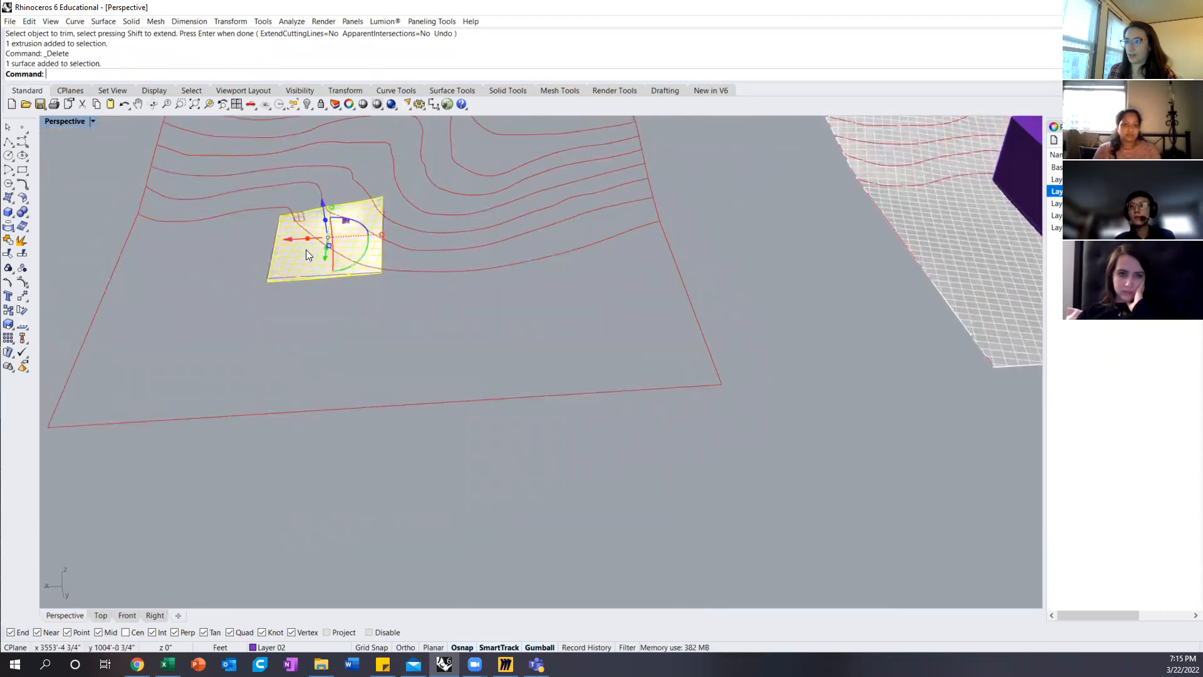
{"action": "type", "text": "ZS"}
{"action": "key", "text": "Return"}
{"action": "left_click", "coordinate": [306, 250]}
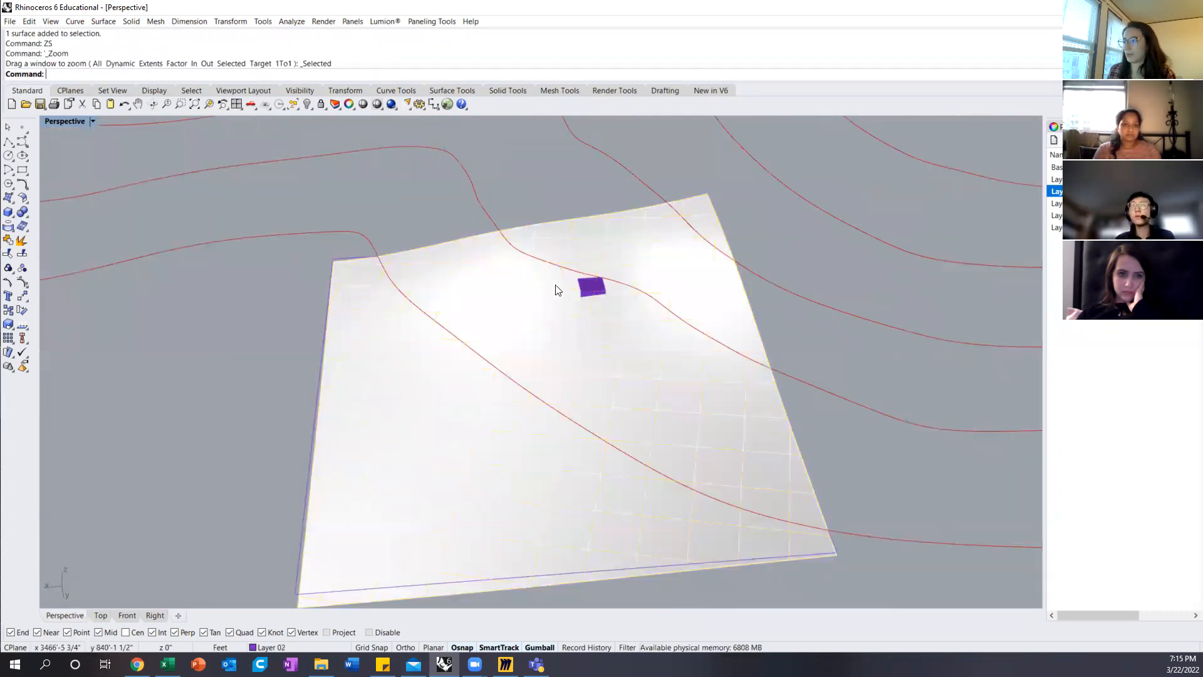
{"action": "left_click", "coordinate": [588, 289]}
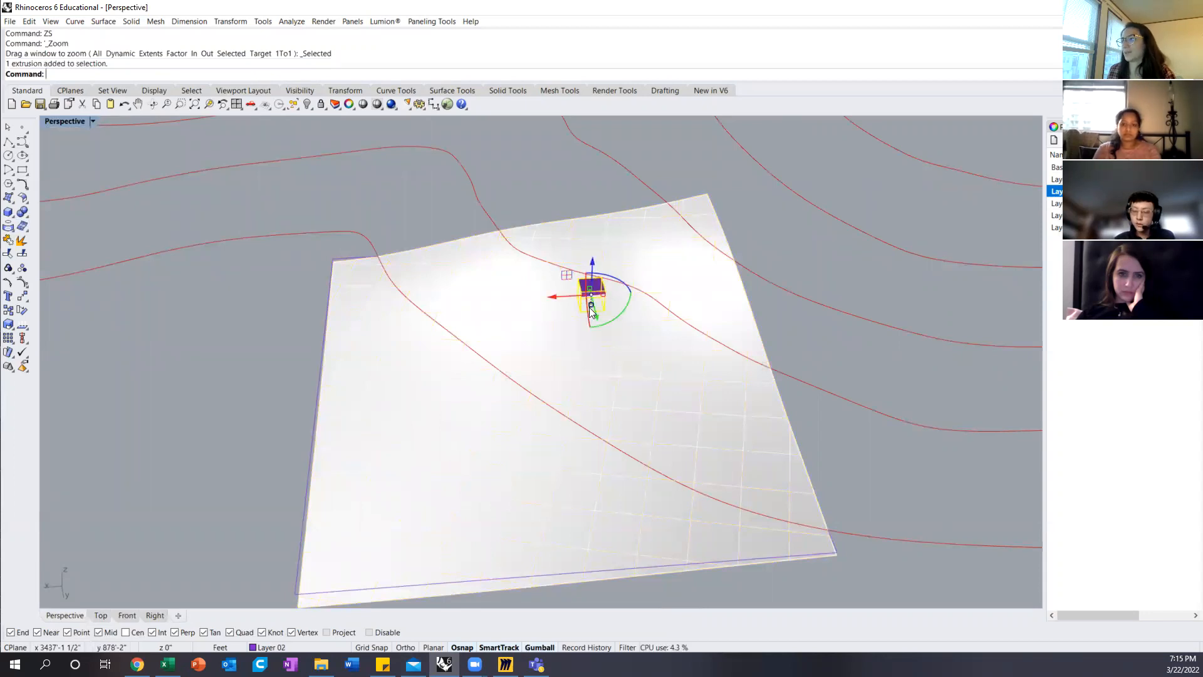
{"action": "right_click_drag", "start_coordinate": [606, 248], "coordinate": [569, 194]}
{"action": "left_click_drag", "start_coordinate": [627, 313], "coordinate": [625, 290]}
{"action": "right_click_drag", "start_coordinate": [683, 370], "coordinate": [739, 465]}
{"action": "key", "text": "Escape"}
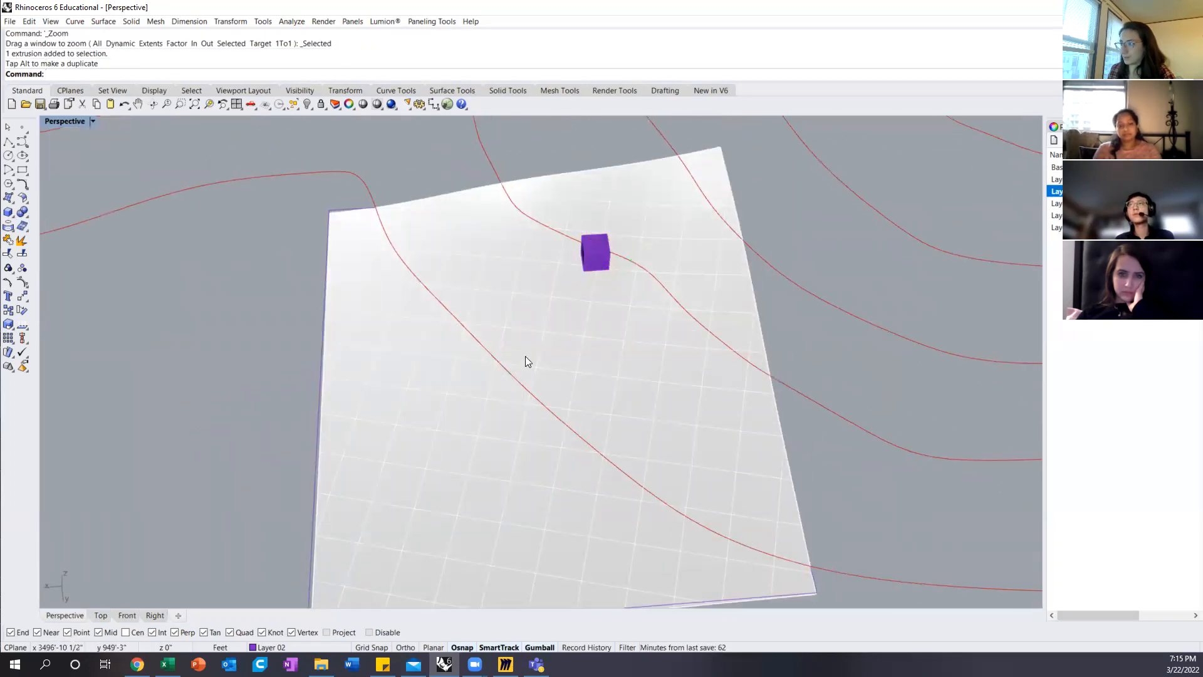
Step: Select in turn the two contours that cross the terrain patch to check which levels it spans
{"action": "scroll", "coordinate": [525, 361], "scroll_direction": "down", "scroll_amount": 3}
{"action": "right_click_drag", "start_coordinate": [615, 341], "coordinate": [592, 385]}
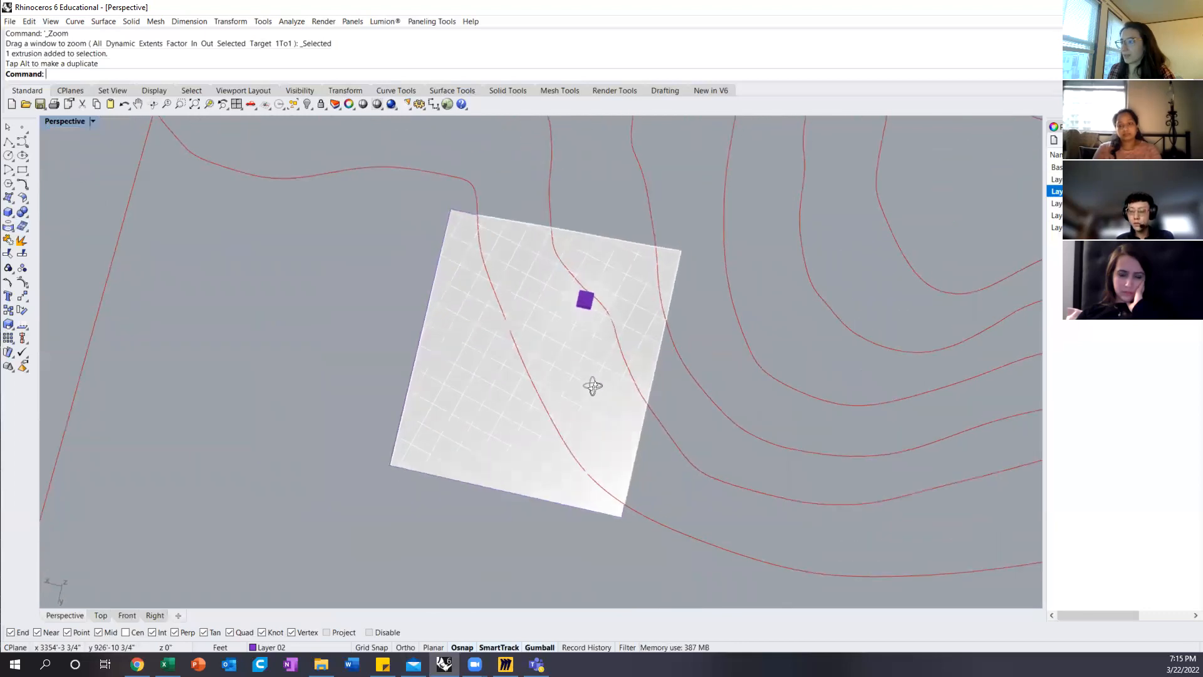
{"action": "left_click", "coordinate": [518, 348]}
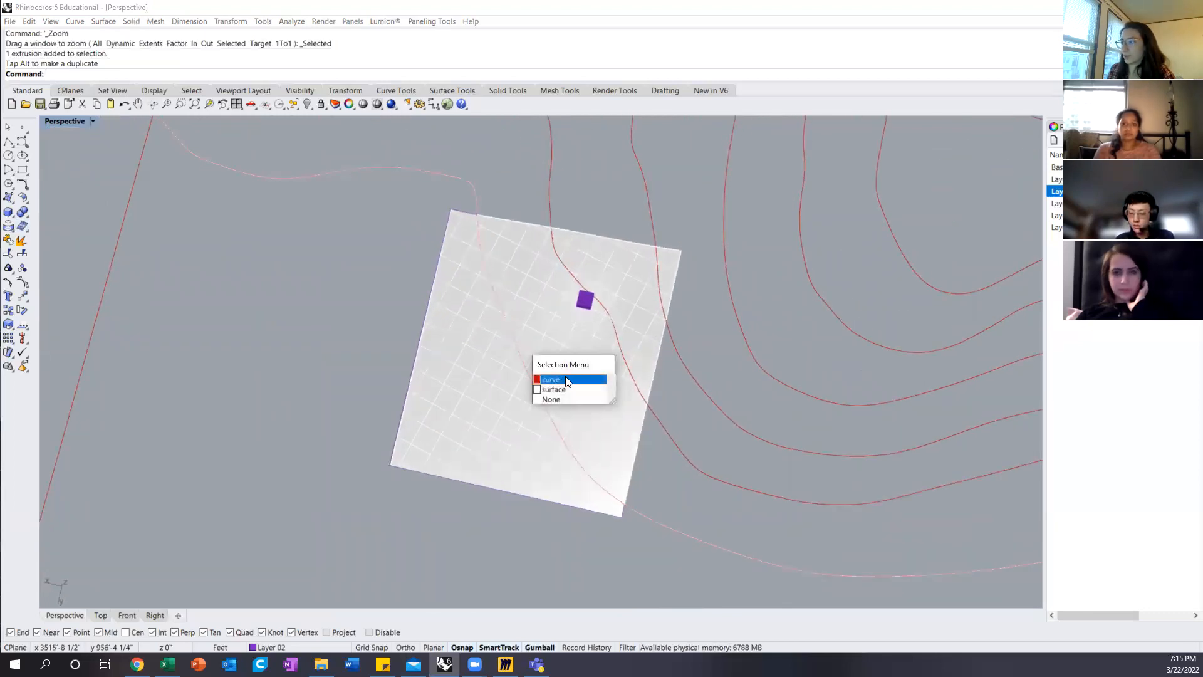
{"action": "left_click", "coordinate": [567, 379]}
{"action": "left_click", "coordinate": [615, 329]}
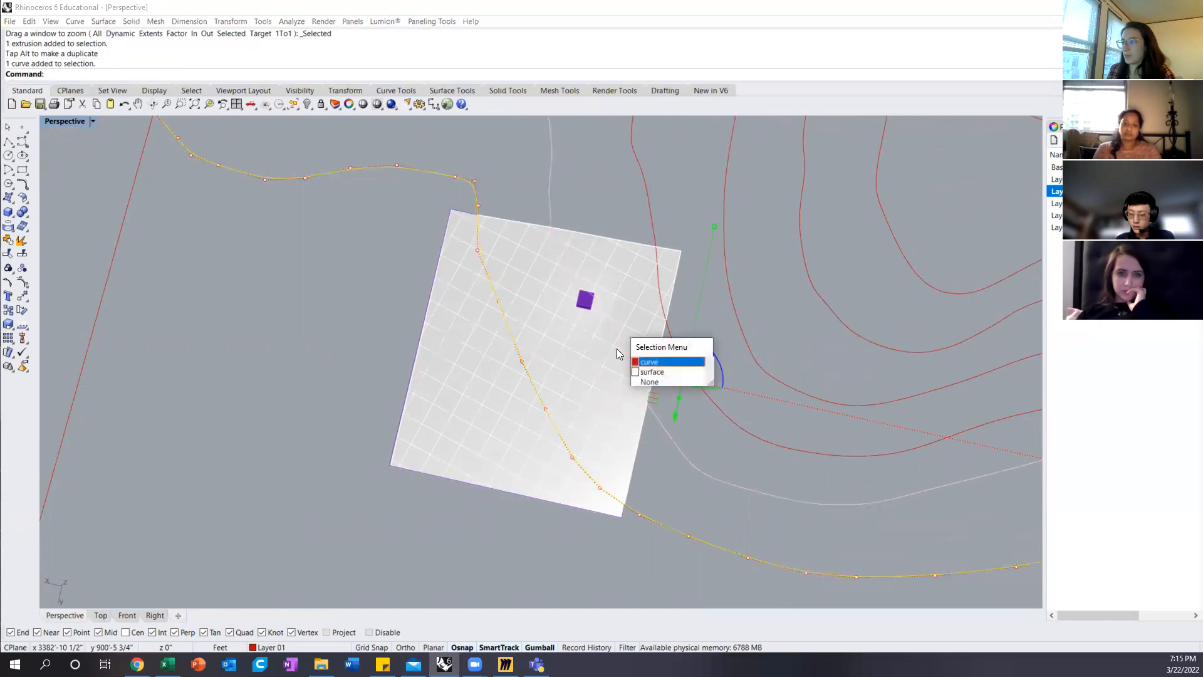
{"action": "left_click", "coordinate": [641, 361]}
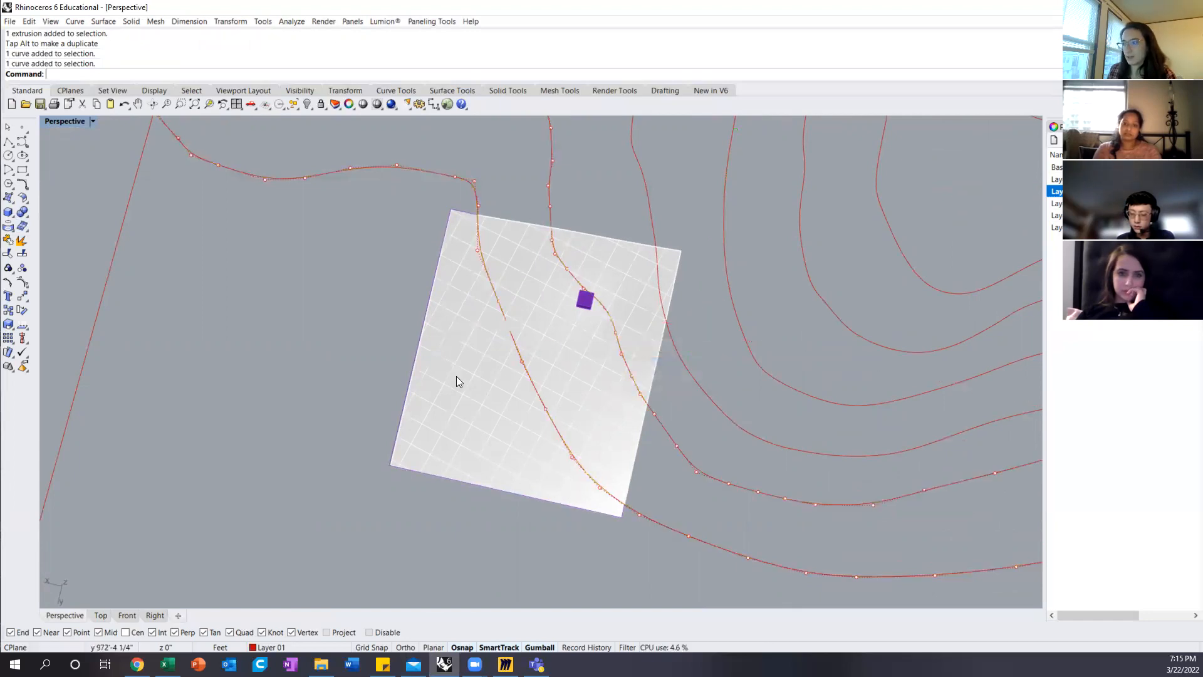
{"action": "scroll", "coordinate": [513, 372], "scroll_direction": "down", "scroll_amount": 4}
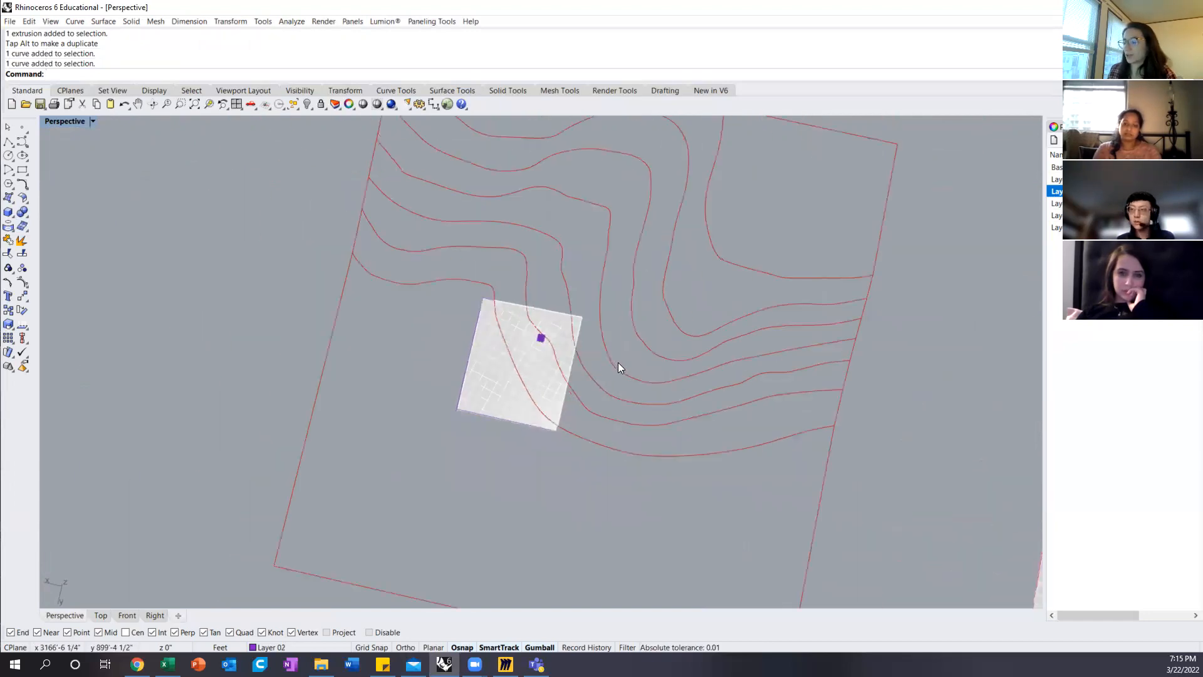
Step: Duplicate the terrain patch with its outline and small box, placing the copy clear of the surrounding contours
{"action": "scroll", "coordinate": [617, 362], "scroll_direction": "down", "scroll_amount": 5}
{"action": "right_click_drag", "start_coordinate": [539, 422], "coordinate": [571, 385]}
{"action": "left_click_drag", "start_coordinate": [529, 399], "coordinate": [597, 311]}
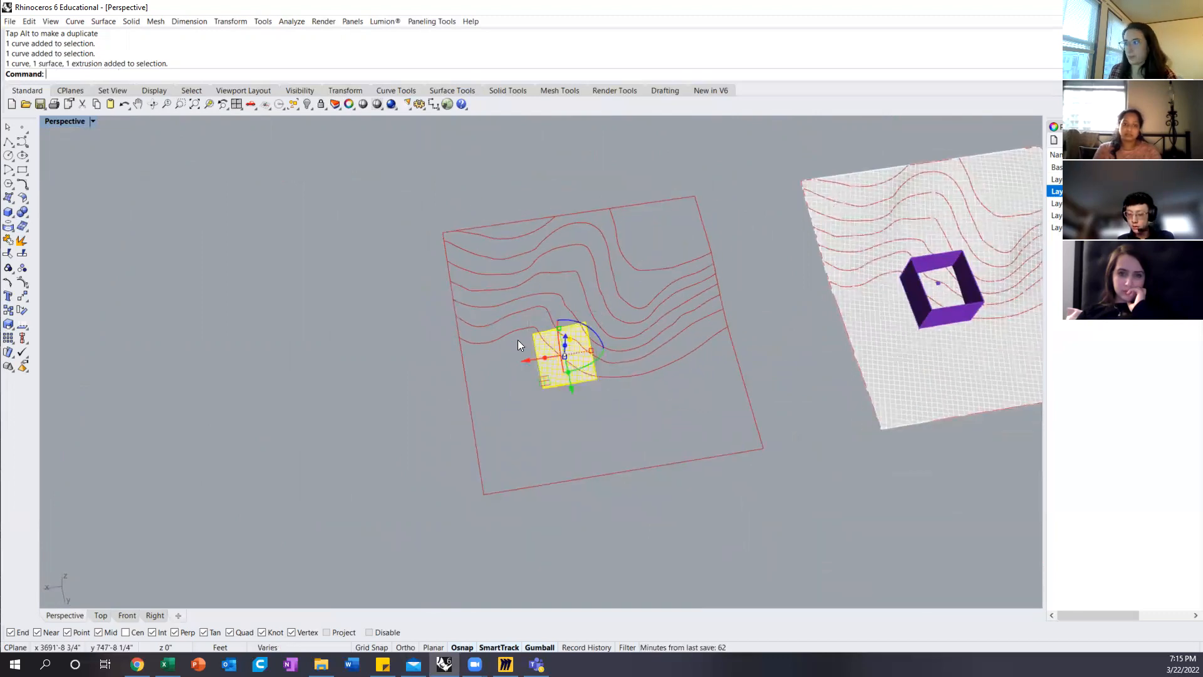
{"action": "left_click_drag", "start_coordinate": [522, 361], "coordinate": [231, 368]}
{"action": "right_click_drag", "start_coordinate": [424, 335], "coordinate": [575, 261]}
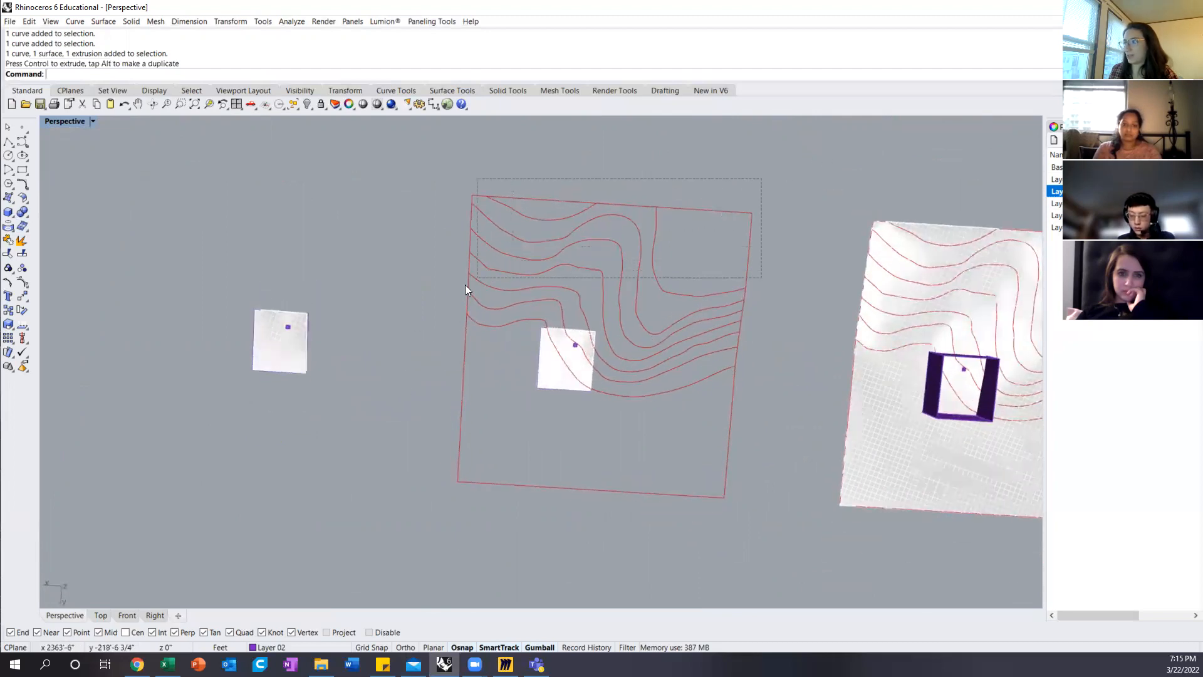
{"action": "left_click_drag", "start_coordinate": [440, 311], "coordinate": [439, 310]}
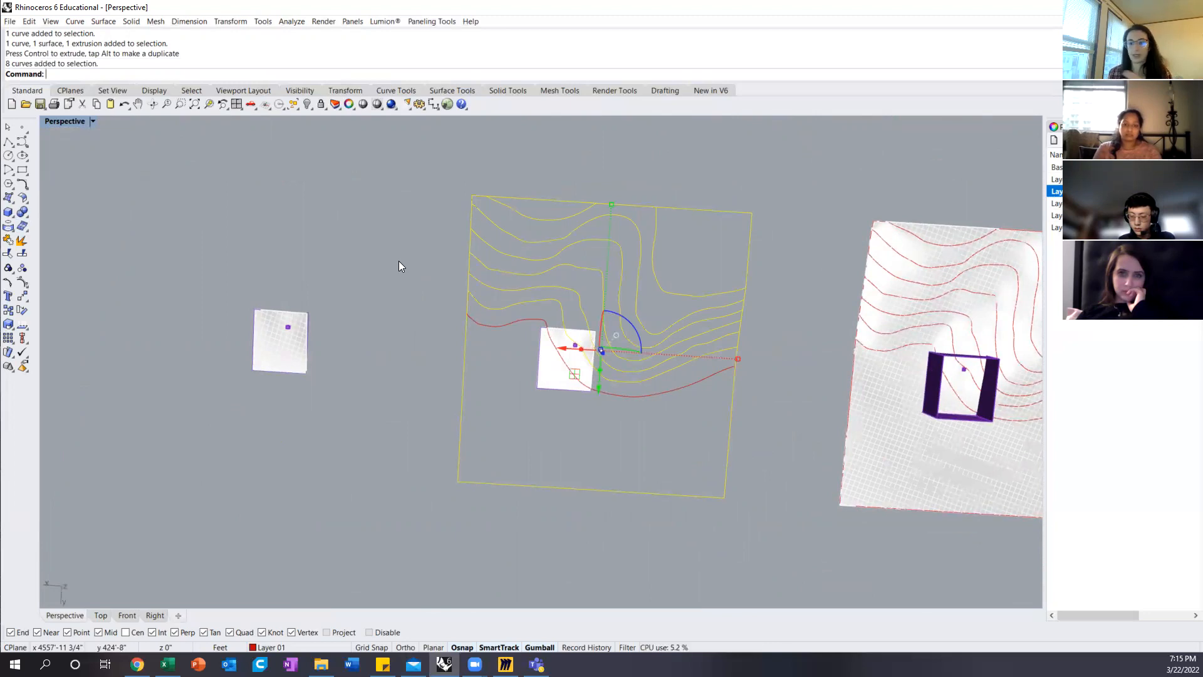
{"action": "right_click_drag", "start_coordinate": [322, 411], "coordinate": [377, 336]}
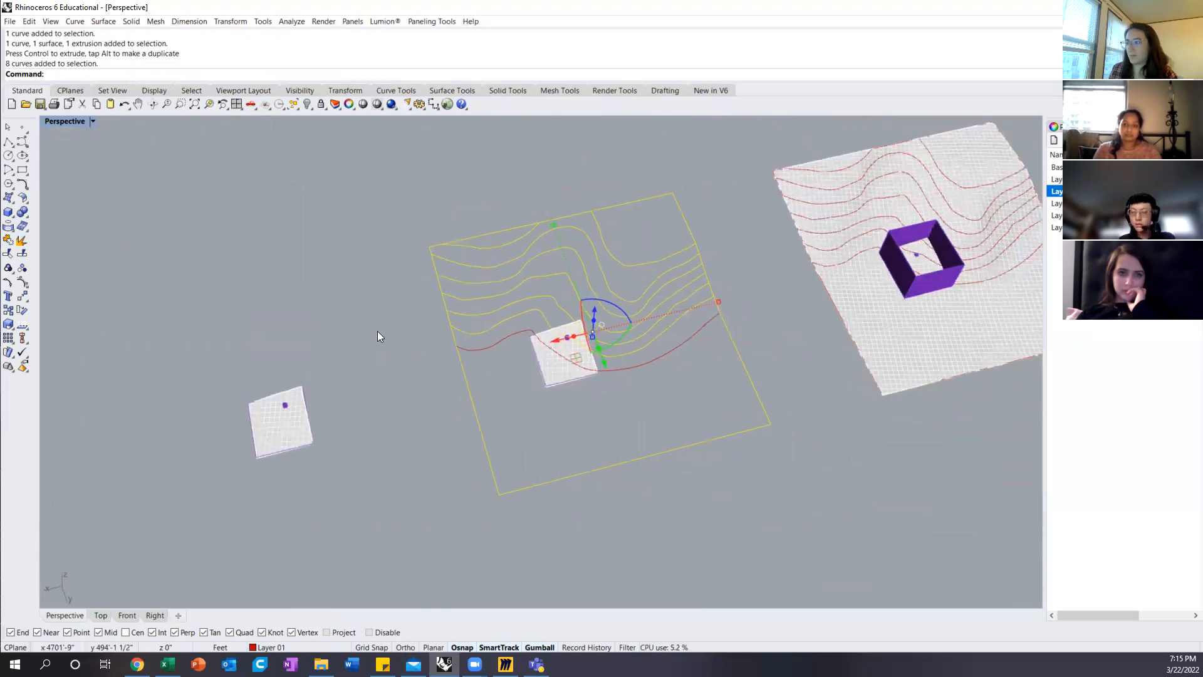
{"action": "key", "text": "Escape"}
Step: Delete the rectangular outline curve of the isolated terrain patch, keeping its surface and small box
{"action": "scroll", "coordinate": [295, 438], "scroll_direction": "up", "scroll_amount": 3}
{"action": "left_click", "coordinate": [246, 468]}
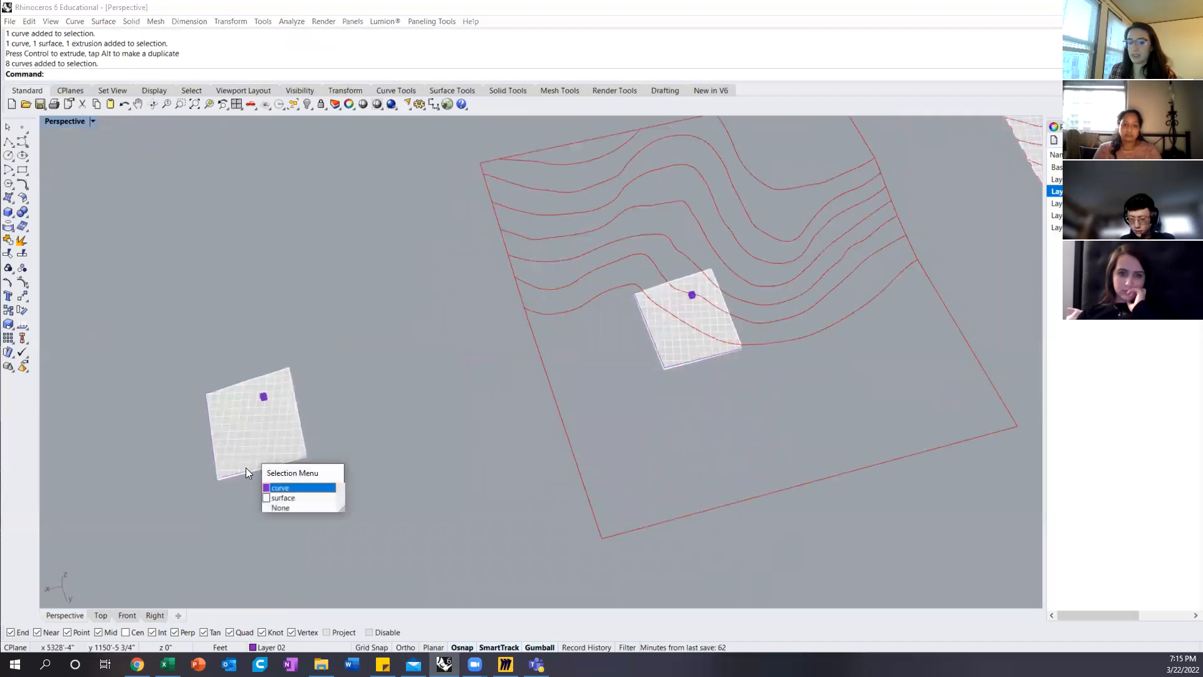
{"action": "key", "text": "Return"}
{"action": "key", "text": "Delete"}
{"action": "right_click_drag", "start_coordinate": [268, 438], "coordinate": [264, 376]}
Step: Generate contours on the isolated patch surface with Contour in the Front view, using a vertical direction and 5' spacing
{"action": "left_click", "coordinate": [128, 613]}
{"action": "scroll", "coordinate": [506, 368], "scroll_direction": "down", "scroll_amount": 4}
{"action": "scroll", "coordinate": [811, 365], "scroll_direction": "up", "scroll_amount": 4}
{"action": "scroll", "coordinate": [882, 430], "scroll_direction": "up", "scroll_amount": 4}
{"action": "scroll", "coordinate": [808, 347], "scroll_direction": "up", "scroll_amount": 3}
{"action": "right_click_drag", "start_coordinate": [808, 349], "coordinate": [727, 376]}
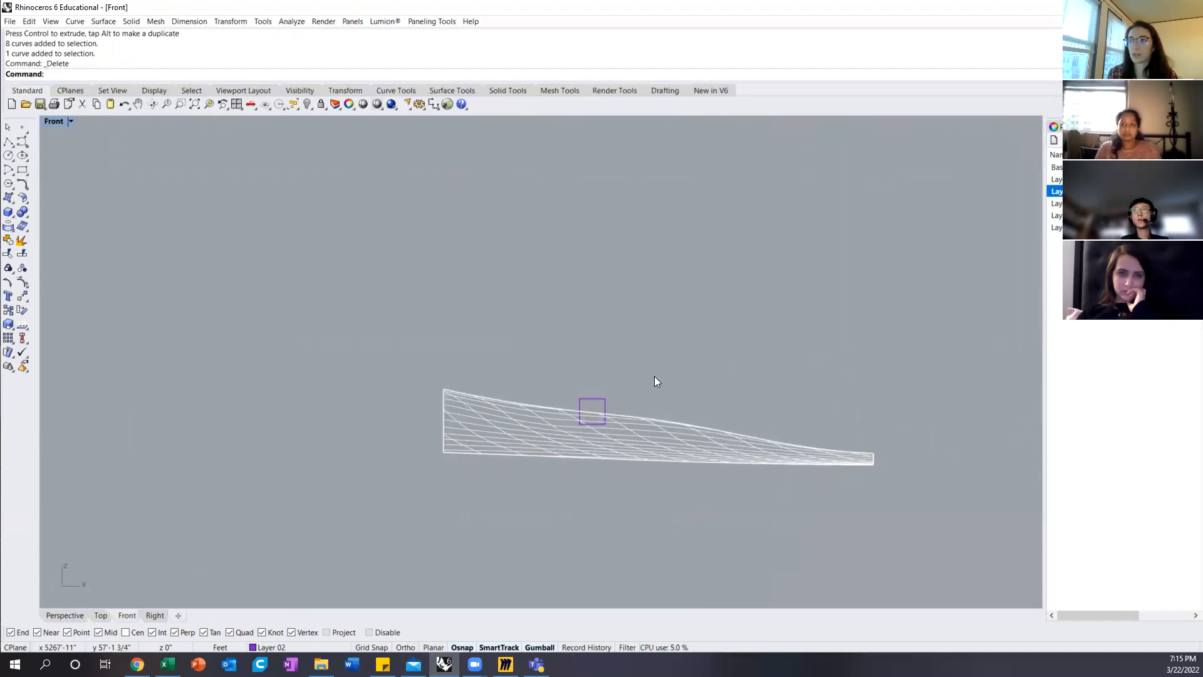
{"action": "type", "text": "tour"}
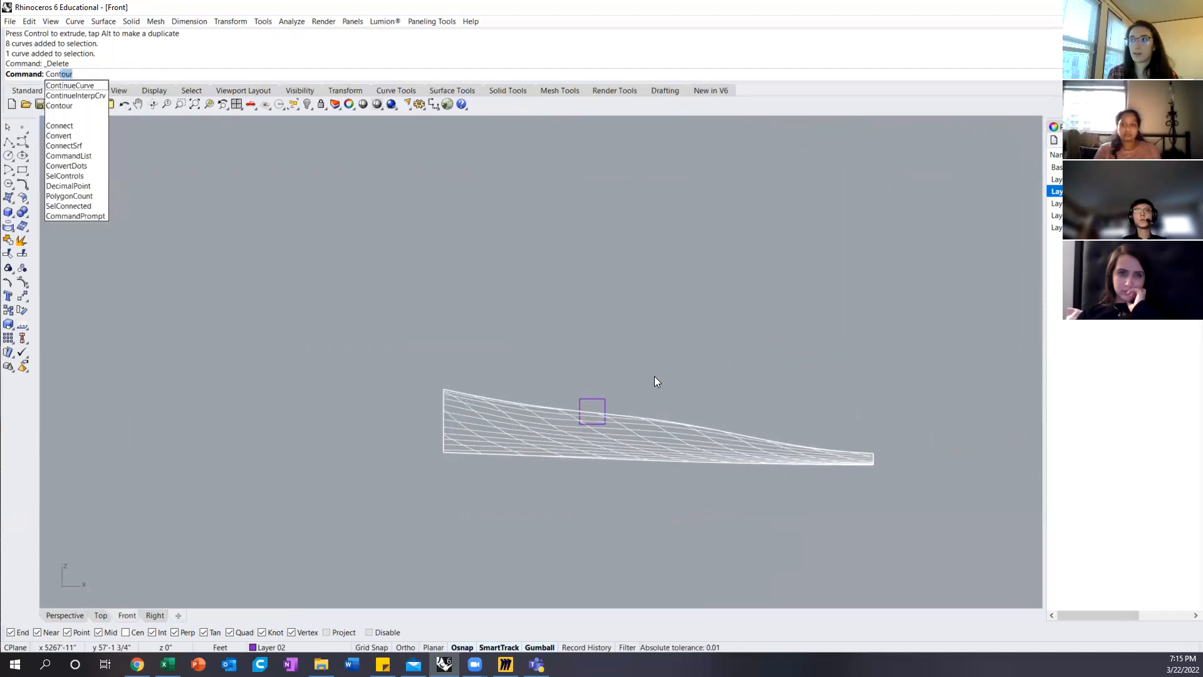
{"action": "key", "text": "Return"}
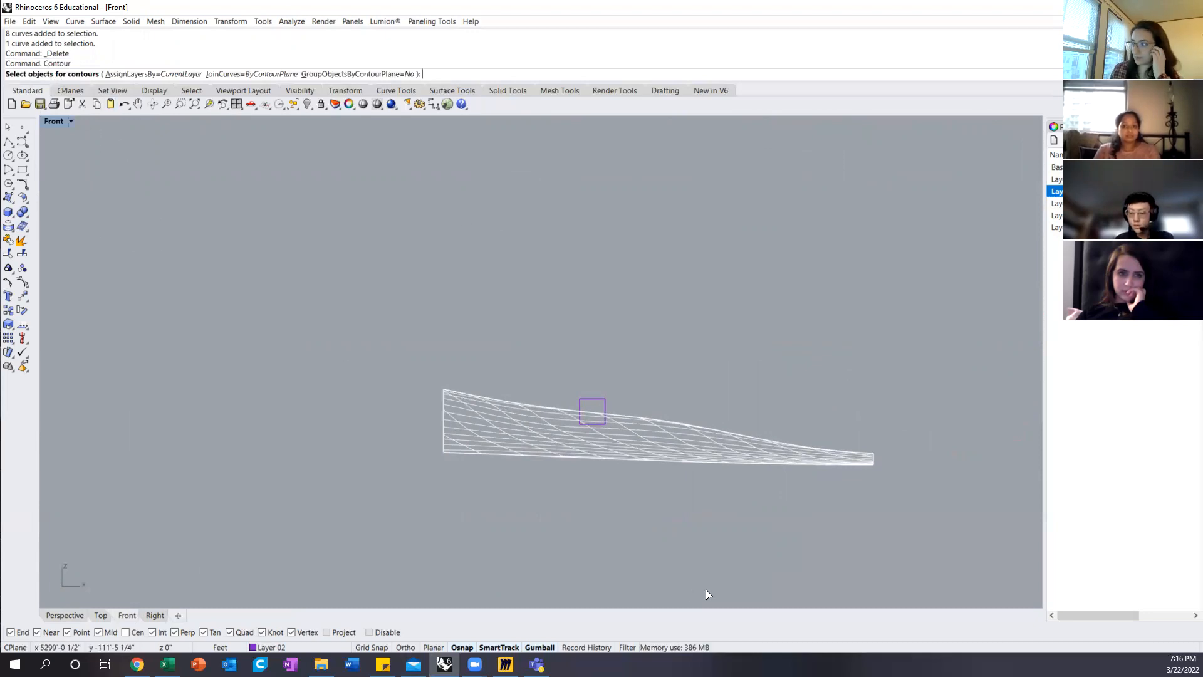
{"action": "left_click", "coordinate": [649, 453]}
{"action": "key", "text": "Return"}
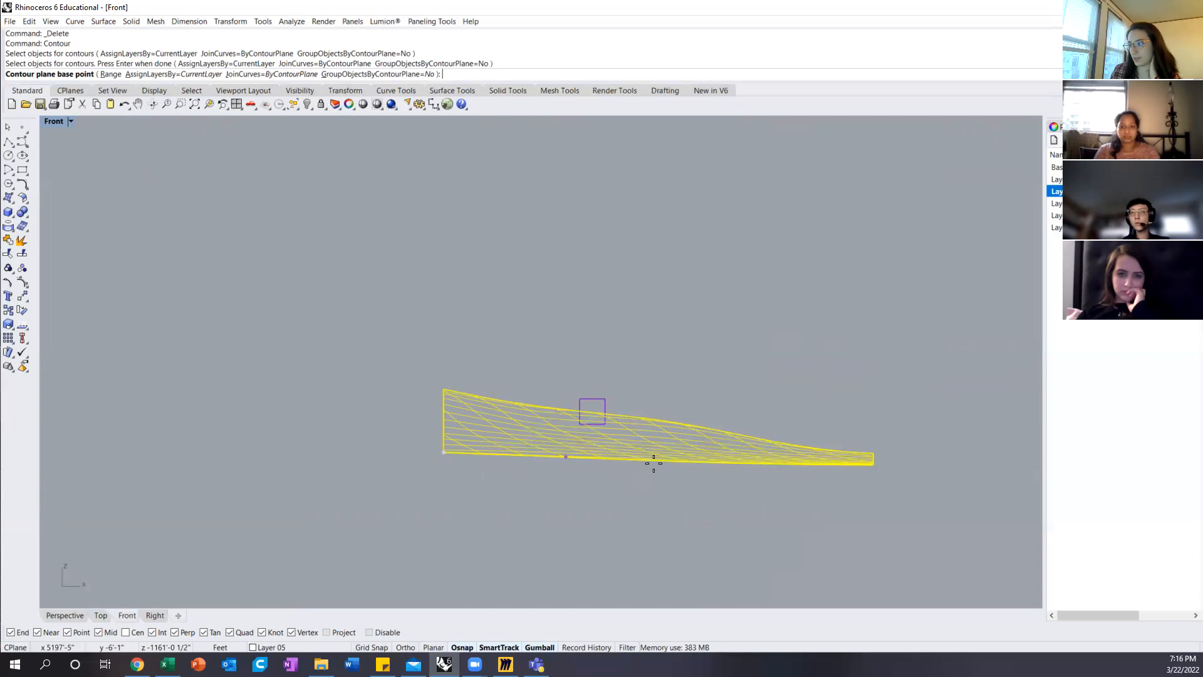
{"action": "left_click", "coordinate": [646, 480]}
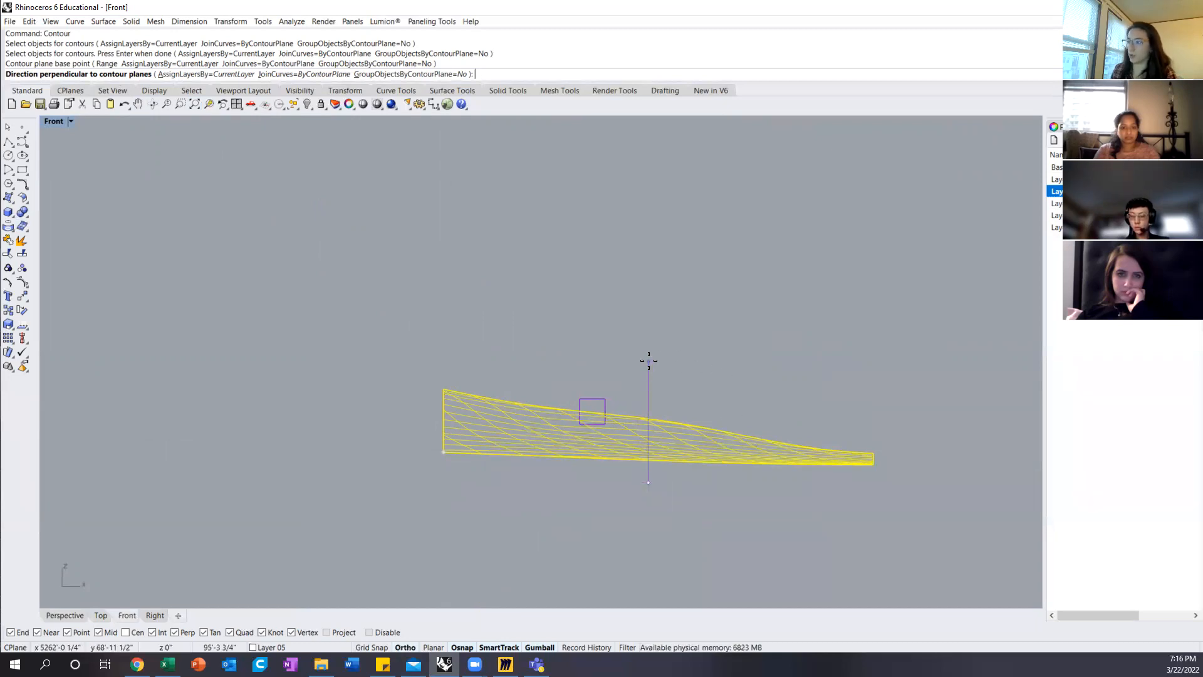
{"action": "left_click", "coordinate": [649, 360]}
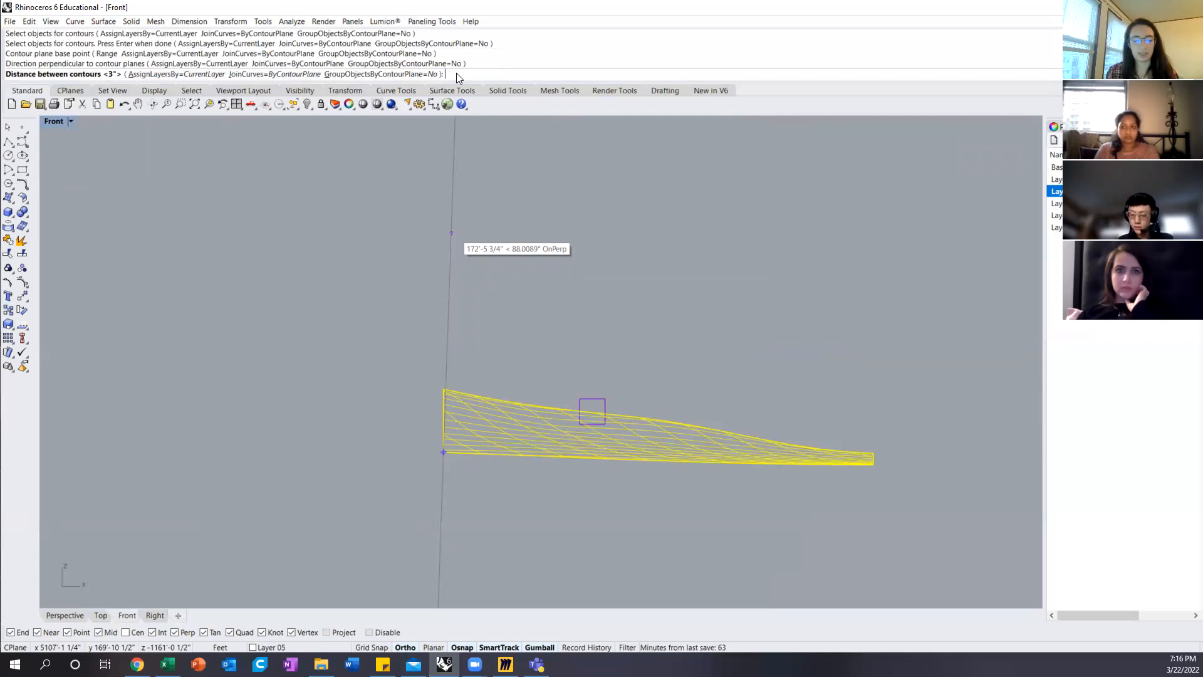
{"action": "type", "text": "5"}
{"action": "key", "text": "Return"}
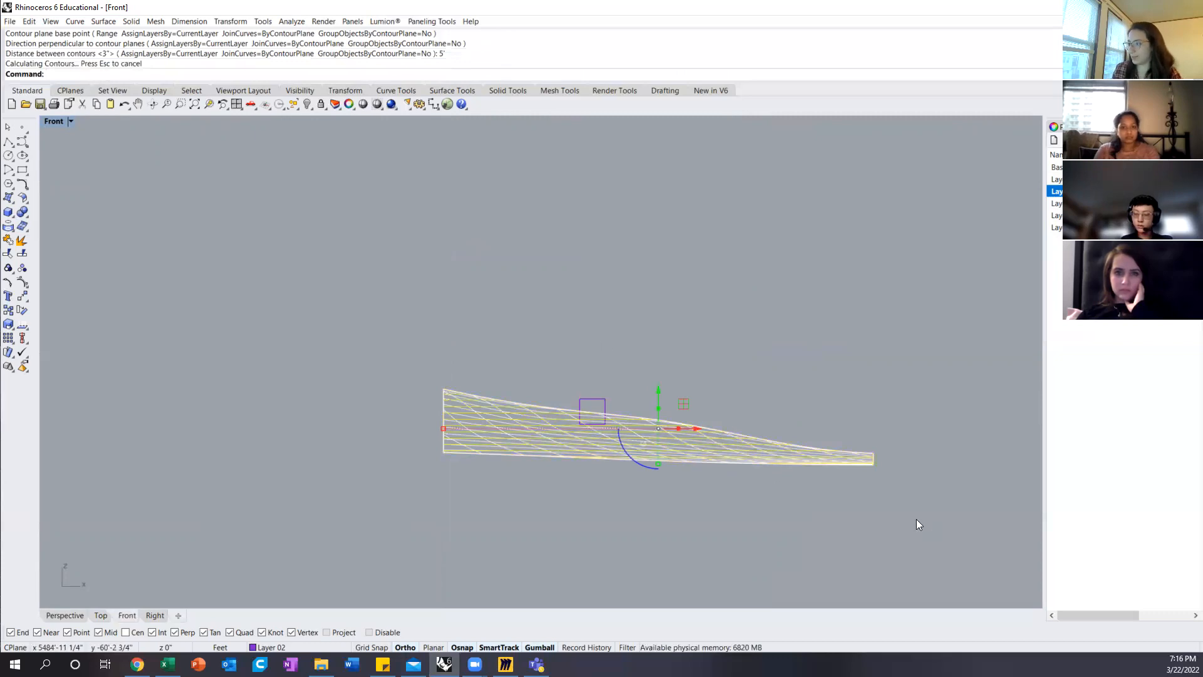
Step: Examine the levels of the new contours one after another in the Front view
{"action": "scroll", "coordinate": [558, 457], "scroll_direction": "up", "scroll_amount": 5}
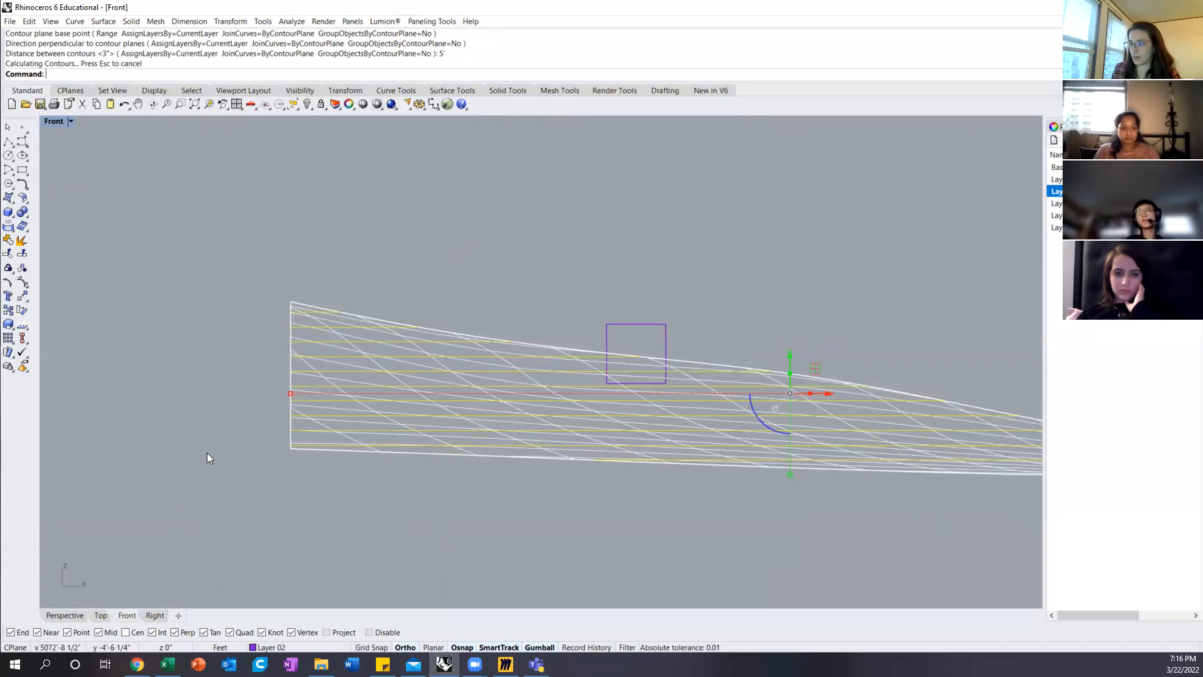
{"action": "left_click", "coordinate": [246, 456]}
{"action": "scroll", "coordinate": [341, 343], "scroll_direction": "up", "scroll_amount": 3}
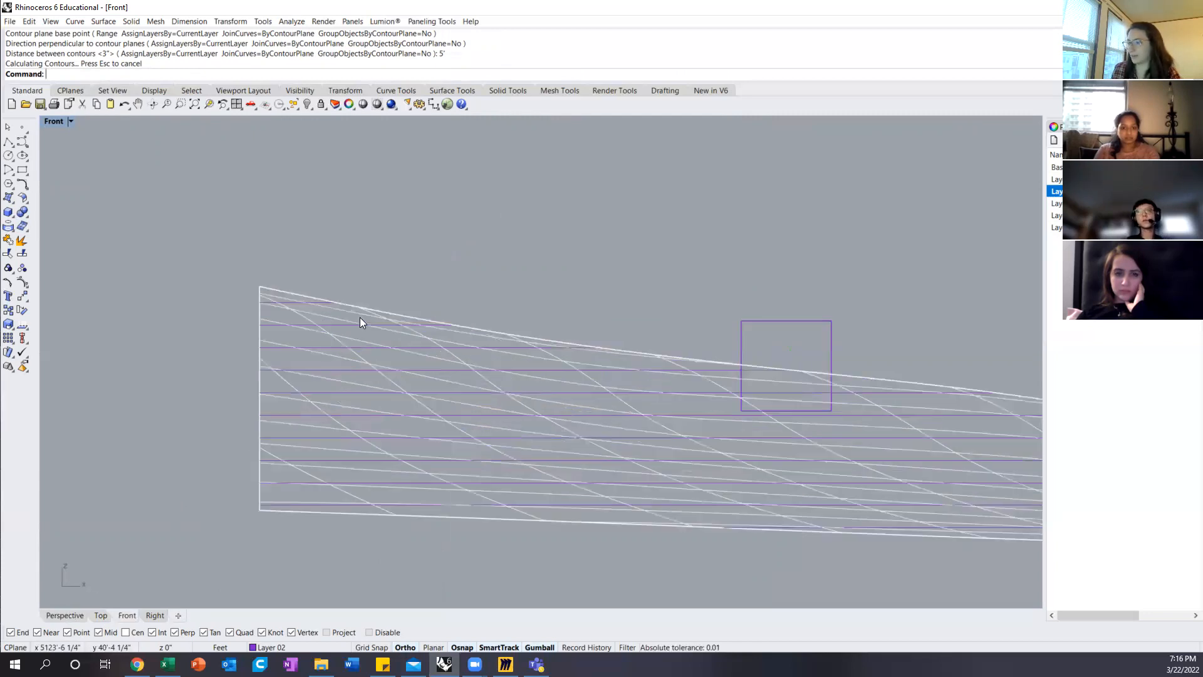
{"action": "left_click", "coordinate": [335, 327]}
{"action": "left_click", "coordinate": [366, 355]}
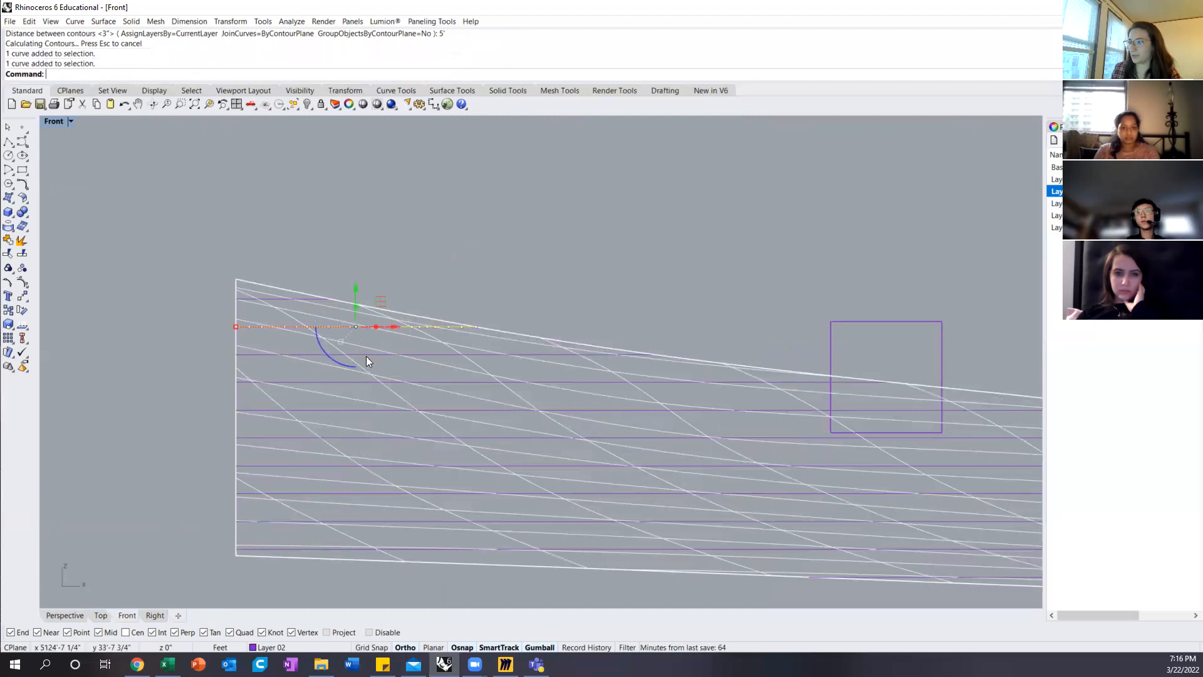
{"action": "left_click", "coordinate": [375, 383]}
{"action": "left_click", "coordinate": [371, 410]}
{"action": "left_click", "coordinate": [352, 437]}
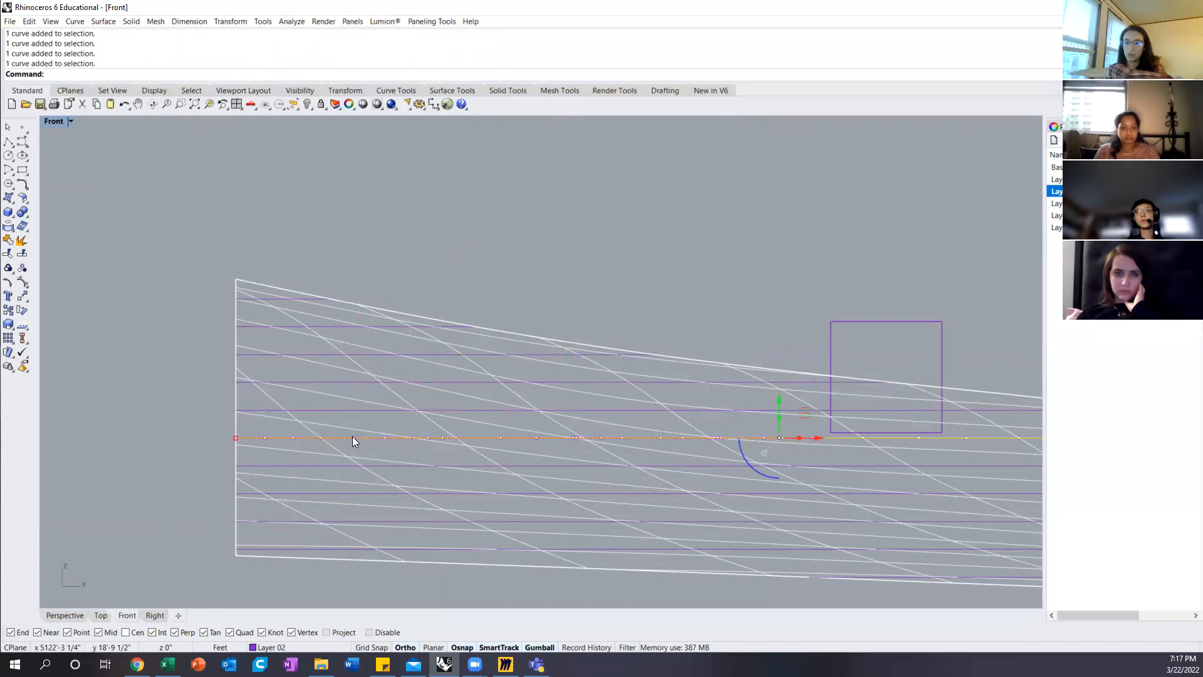
Step: Inspect the new contours around the small box on the isolated patch in the Perspective view
{"action": "left_click", "coordinate": [63, 613]}
{"action": "left_click", "coordinate": [379, 408]}
{"action": "right_click_drag", "start_coordinate": [344, 386], "coordinate": [251, 432]}
{"action": "scroll", "coordinate": [249, 354], "scroll_direction": "up", "scroll_amount": 10}
{"action": "right_click_drag", "start_coordinate": [233, 386], "coordinate": [370, 337]}
{"action": "left_click", "coordinate": [349, 342]}
{"action": "right_click_drag", "start_coordinate": [536, 319], "coordinate": [518, 344]}
{"action": "scroll", "coordinate": [451, 393], "scroll_direction": "down", "scroll_amount": 6}
{"action": "right_click_drag", "start_coordinate": [553, 395], "coordinate": [532, 424]}
Step: Compare one contour on the isolated patch with the matching contour on the original terrain in the Perspective view
{"action": "left_click", "coordinate": [419, 396]}
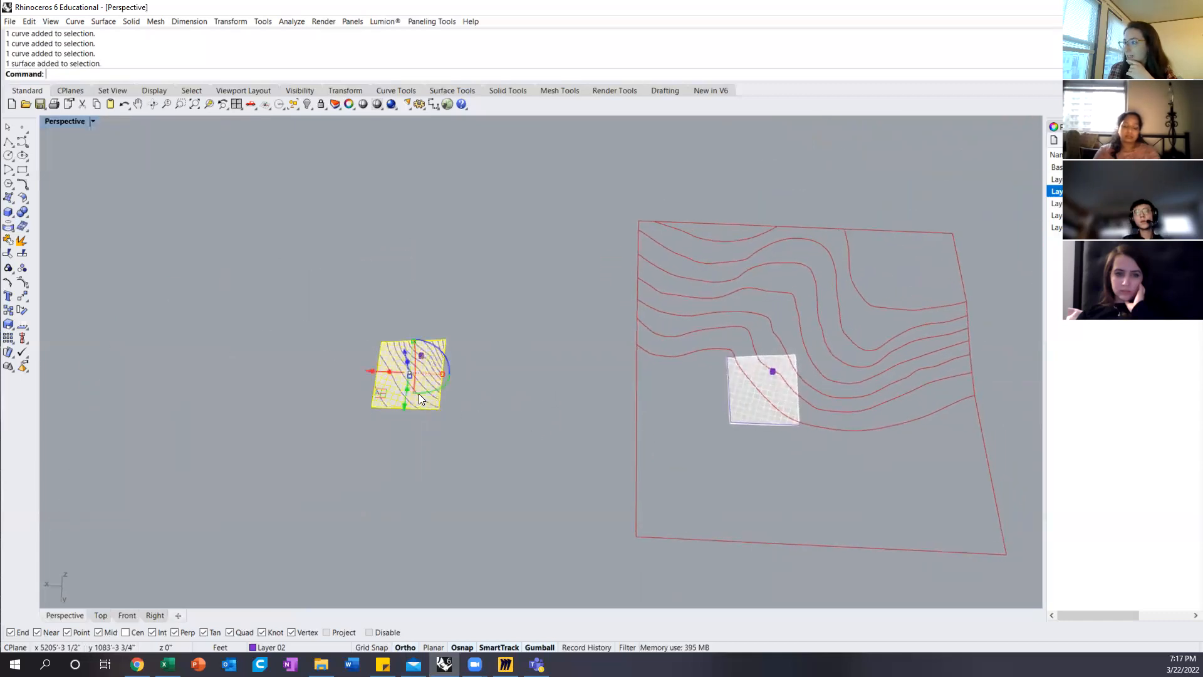
{"action": "scroll", "coordinate": [419, 393], "scroll_direction": "up", "scroll_amount": 4}
{"action": "left_click", "coordinate": [421, 412]}
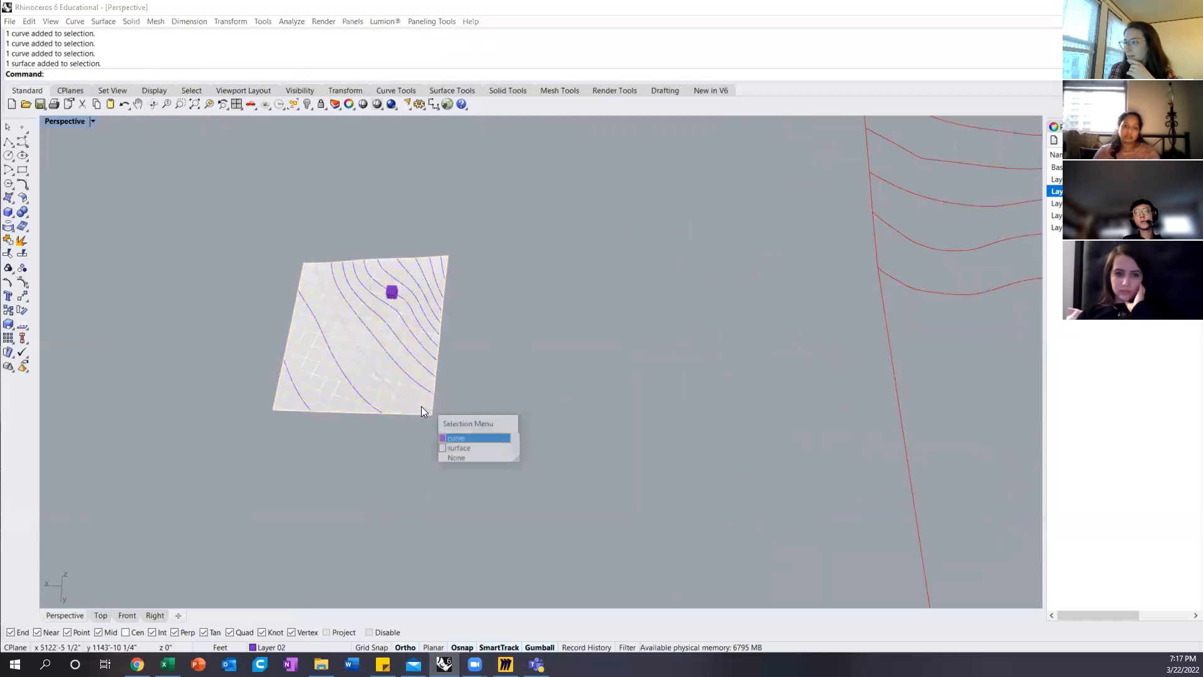
{"action": "left_click", "coordinate": [476, 438]}
{"action": "scroll", "coordinate": [377, 416], "scroll_direction": "down", "scroll_amount": 1}
{"action": "scroll", "coordinate": [377, 413], "scroll_direction": "down", "scroll_amount": 2}
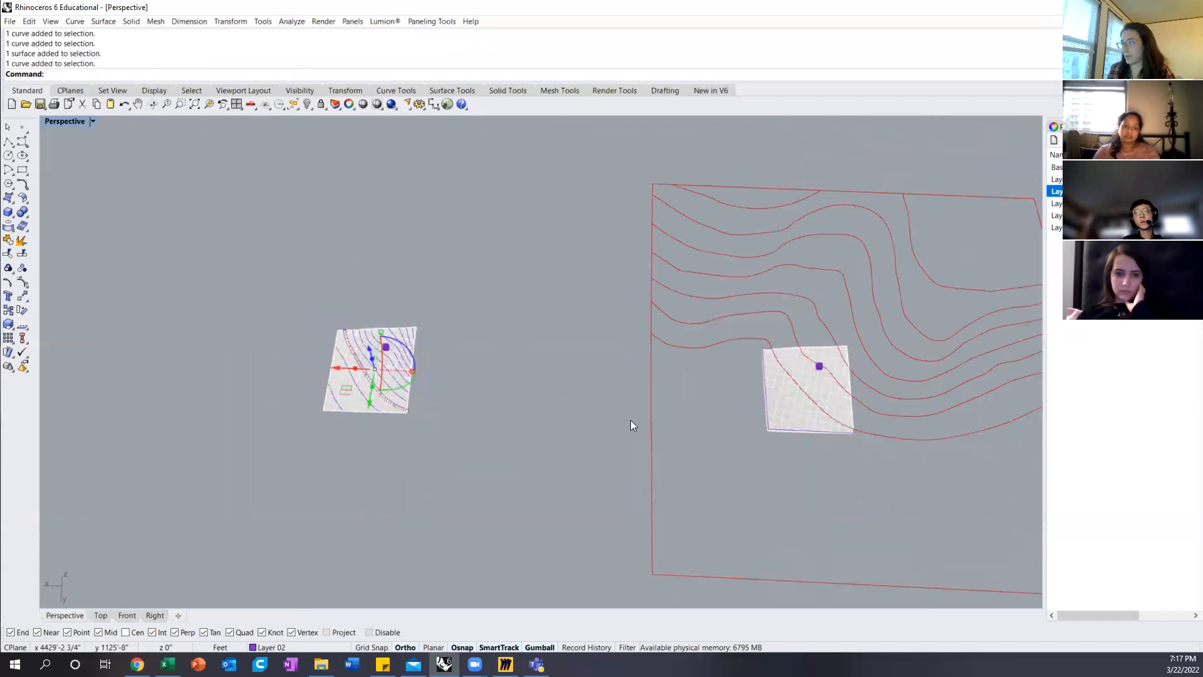
{"action": "left_click", "coordinate": [811, 401]}
{"action": "left_click", "coordinate": [836, 426]}
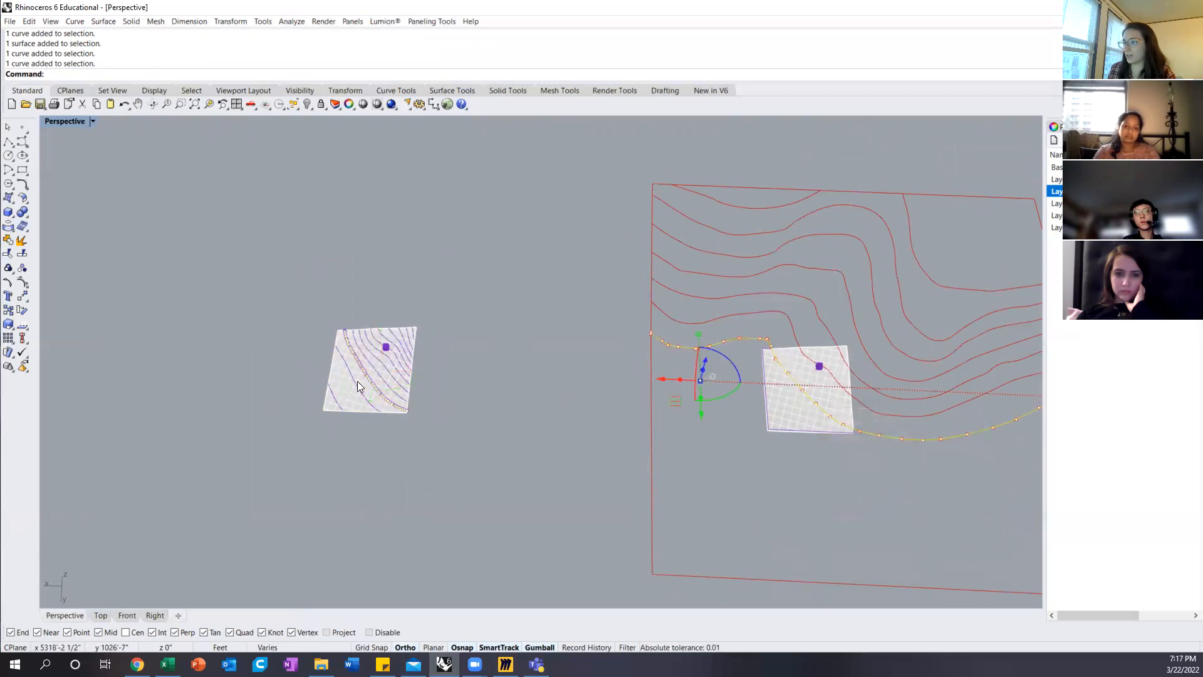
{"action": "scroll", "coordinate": [359, 387], "scroll_direction": "up", "scroll_amount": 1}
Step: Show the isolated patch from the Top view in Shaded display mode
{"action": "left_click", "coordinate": [102, 614]}
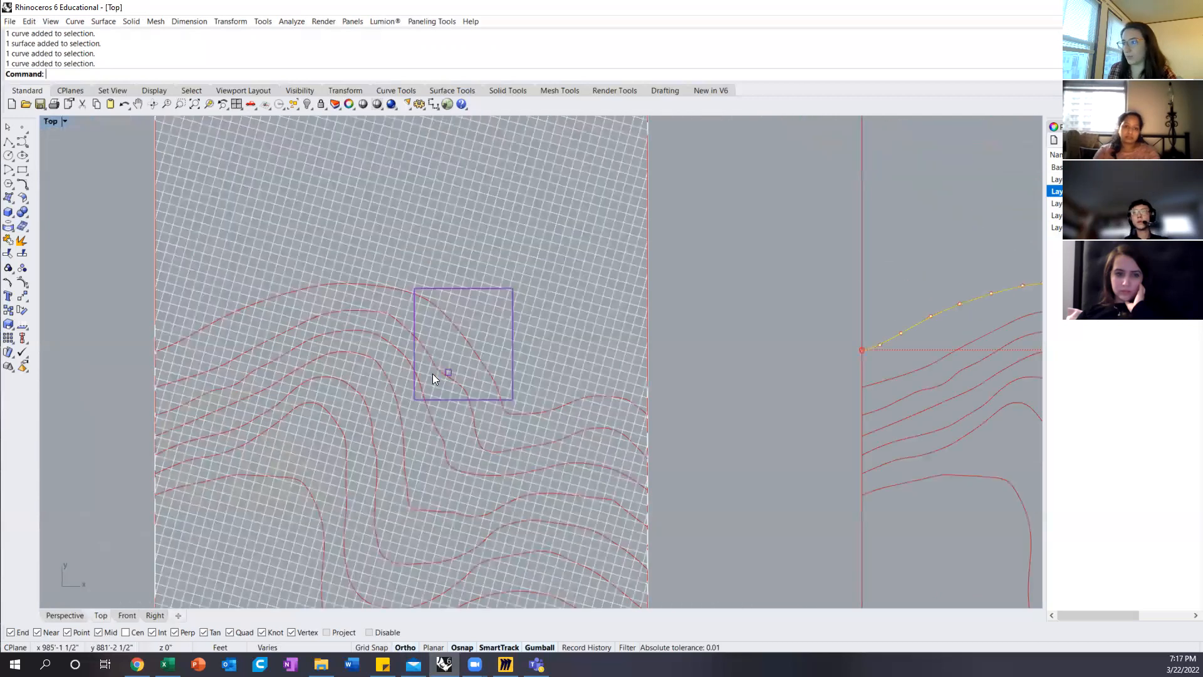
{"action": "scroll", "coordinate": [461, 367], "scroll_direction": "down", "scroll_amount": 4}
{"action": "scroll", "coordinate": [788, 370], "scroll_direction": "up", "scroll_amount": 4}
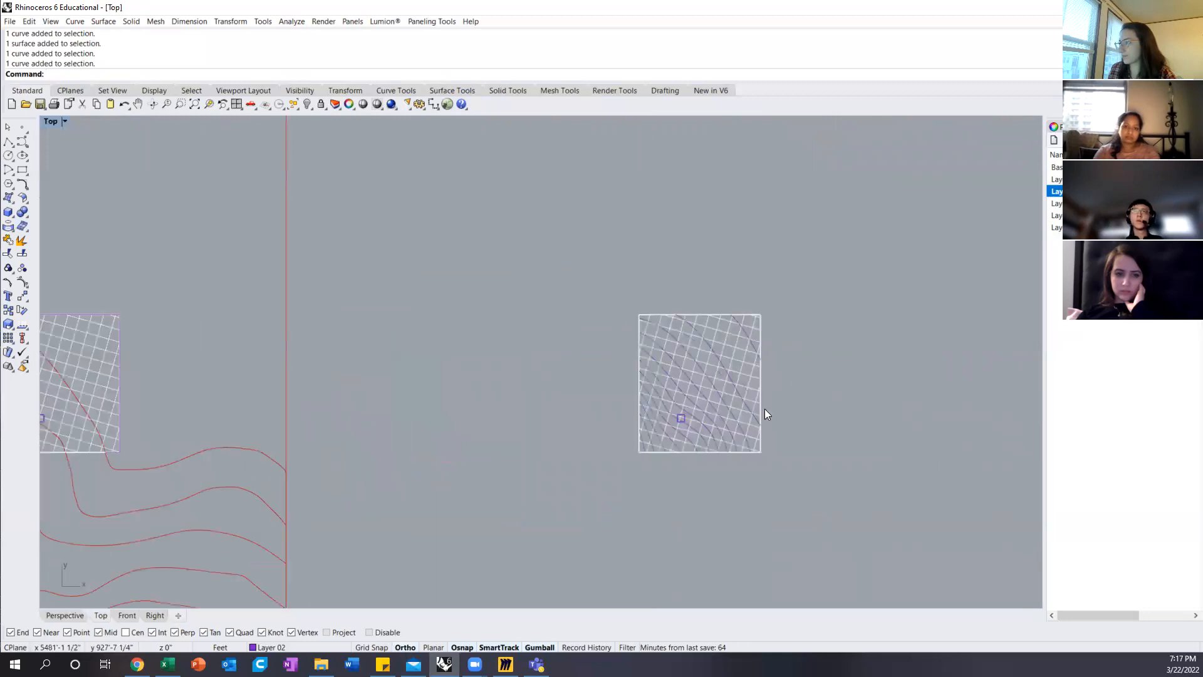
{"action": "left_click", "coordinate": [64, 122]}
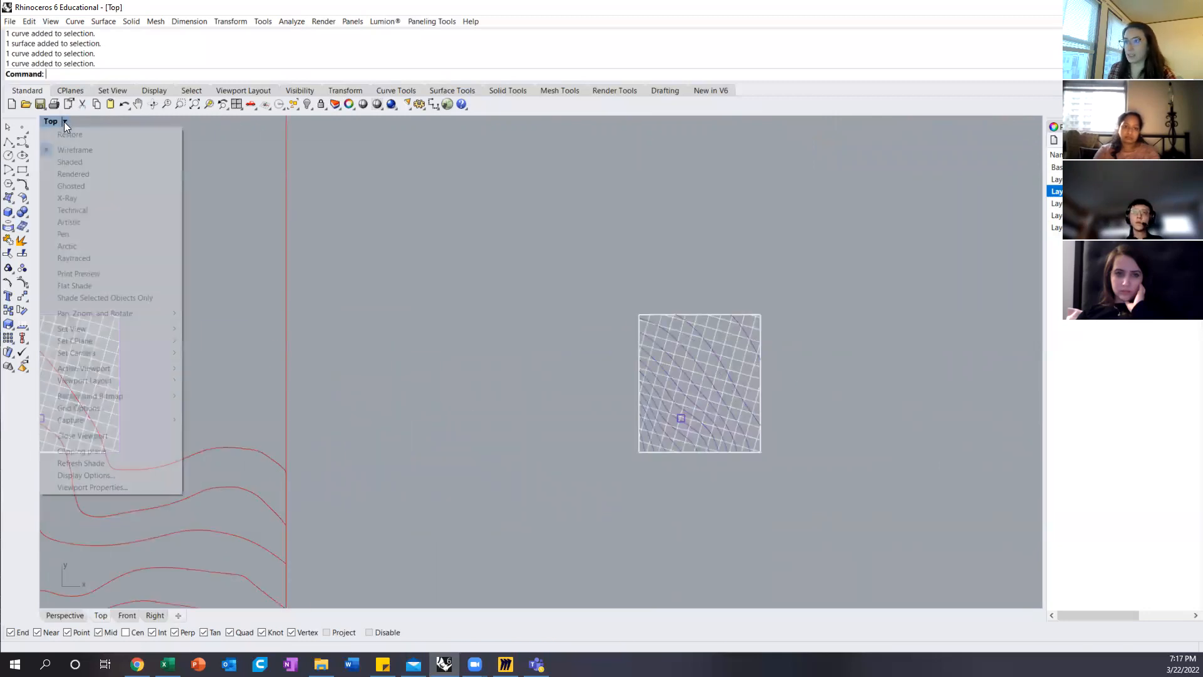
{"action": "left_click", "coordinate": [73, 163]}
{"action": "scroll", "coordinate": [750, 417], "scroll_direction": "up", "scroll_amount": 2}
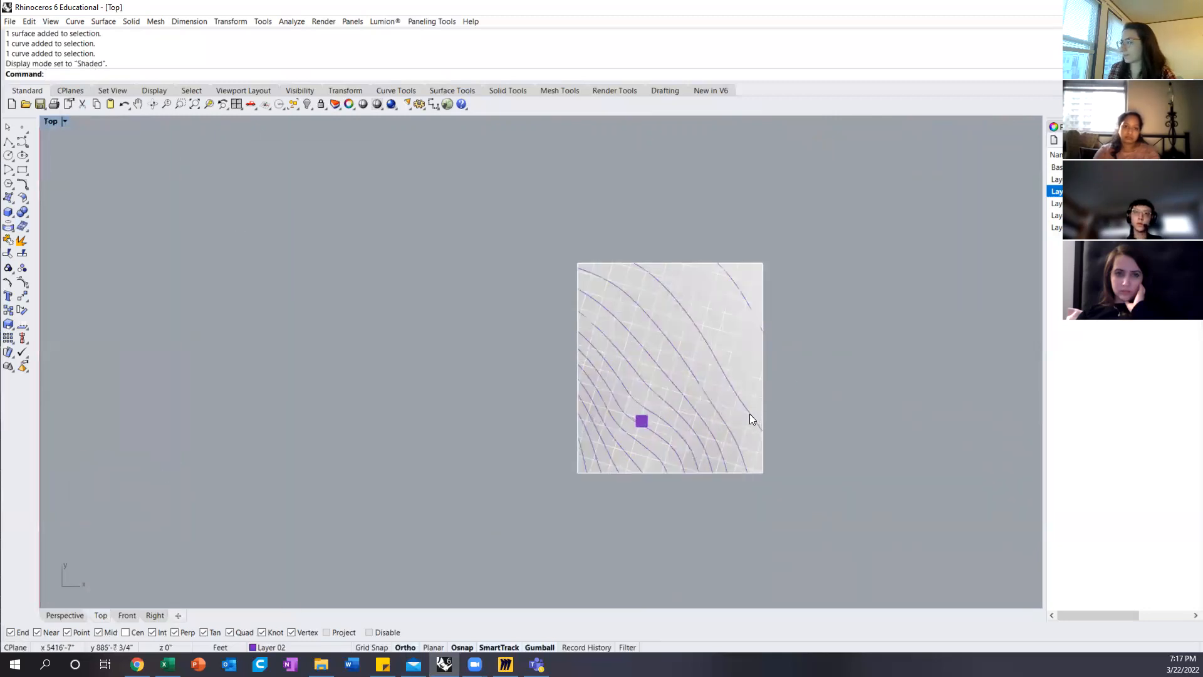
Step: Place a text label reading 1000' at the lower end of a contour near the isolated patch's lower-right corner
{"action": "left_click", "coordinate": [7, 297]}
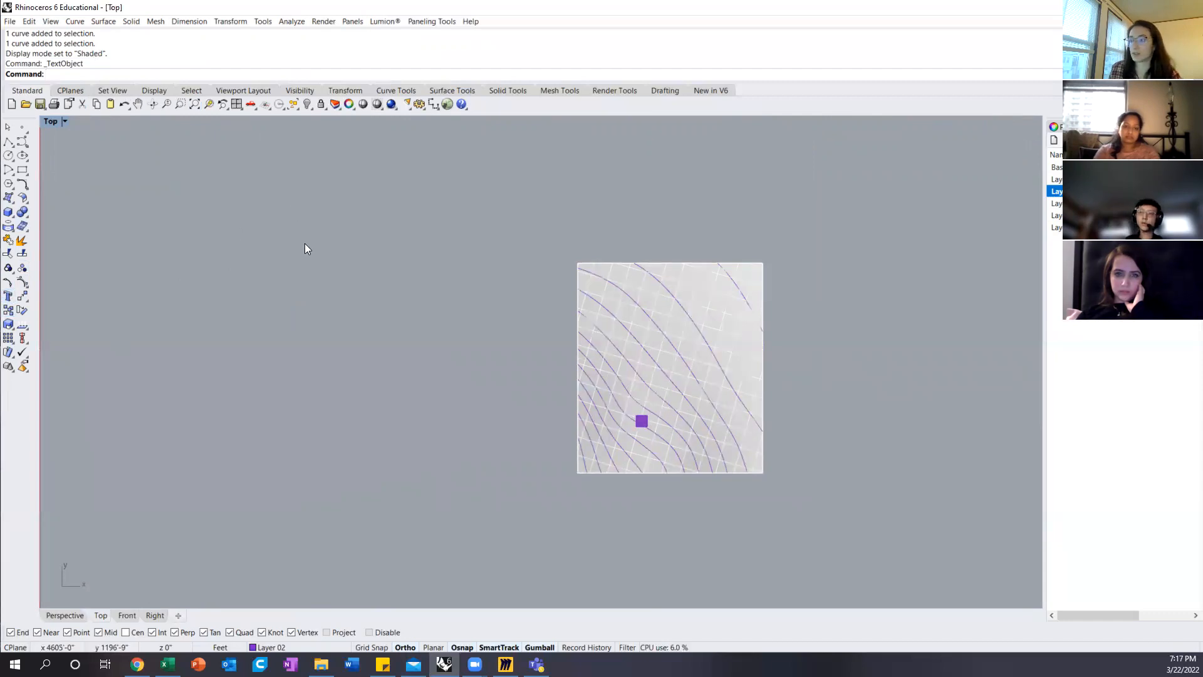
{"action": "type", "text": "Text"}
{"action": "key", "text": "Return"}
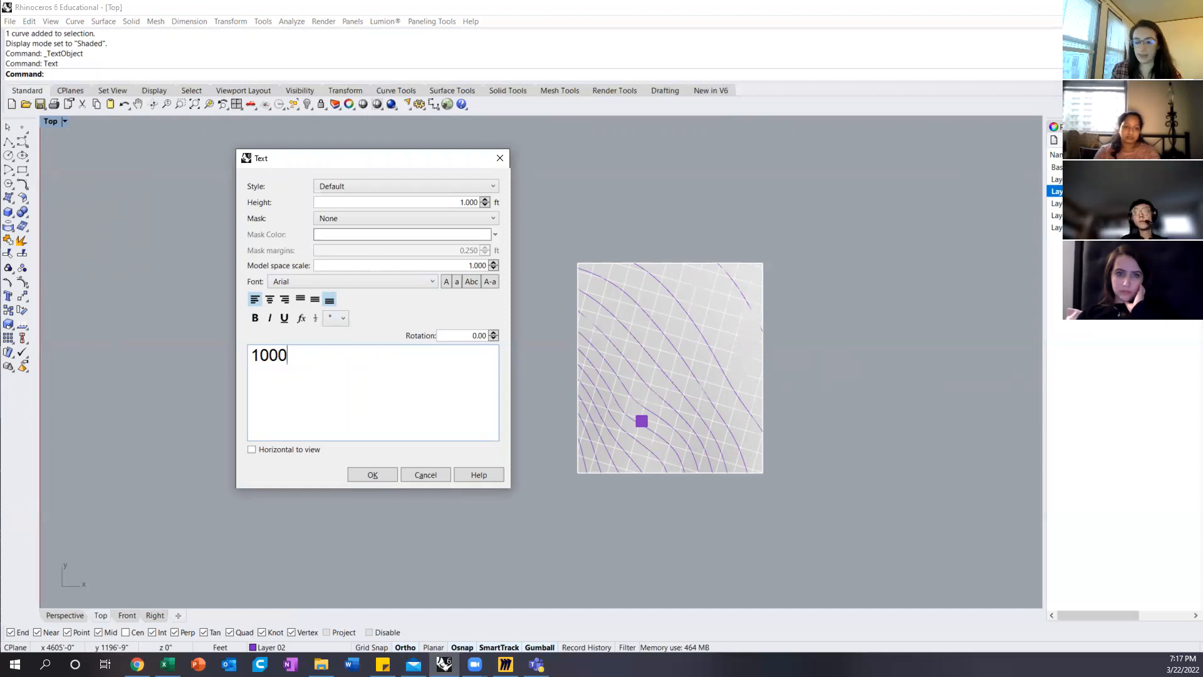
{"action": "type", "text": "'"}
{"action": "left_click", "coordinate": [376, 475]}
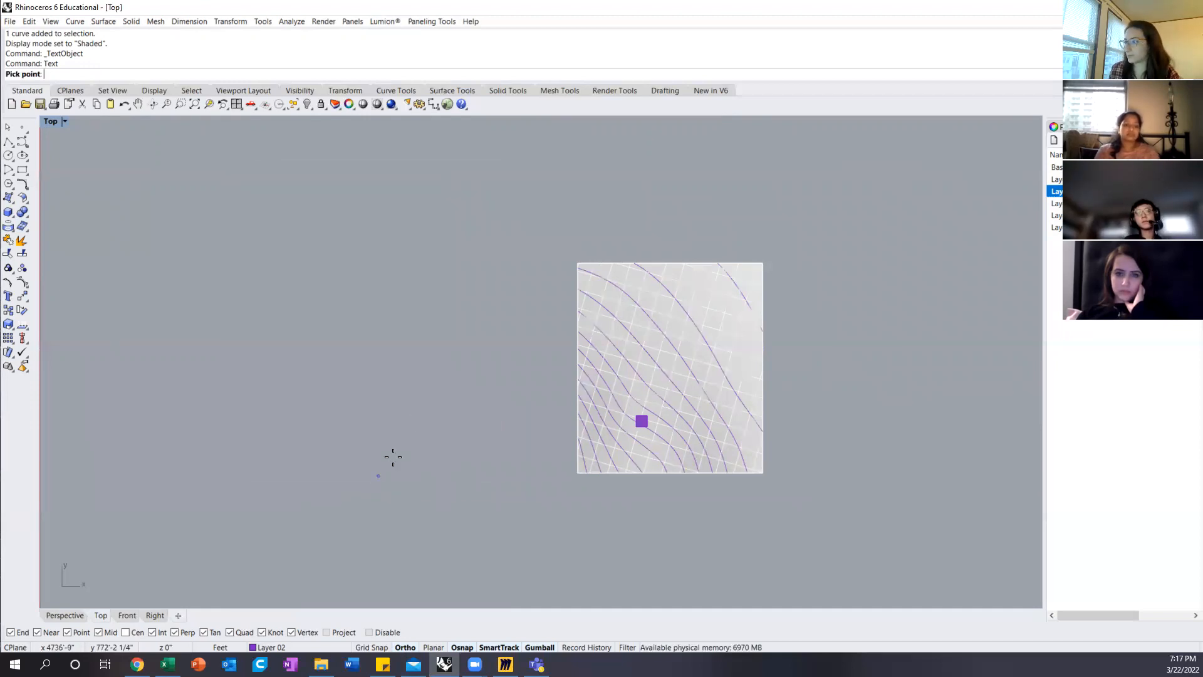
{"action": "left_click", "coordinate": [750, 491]}
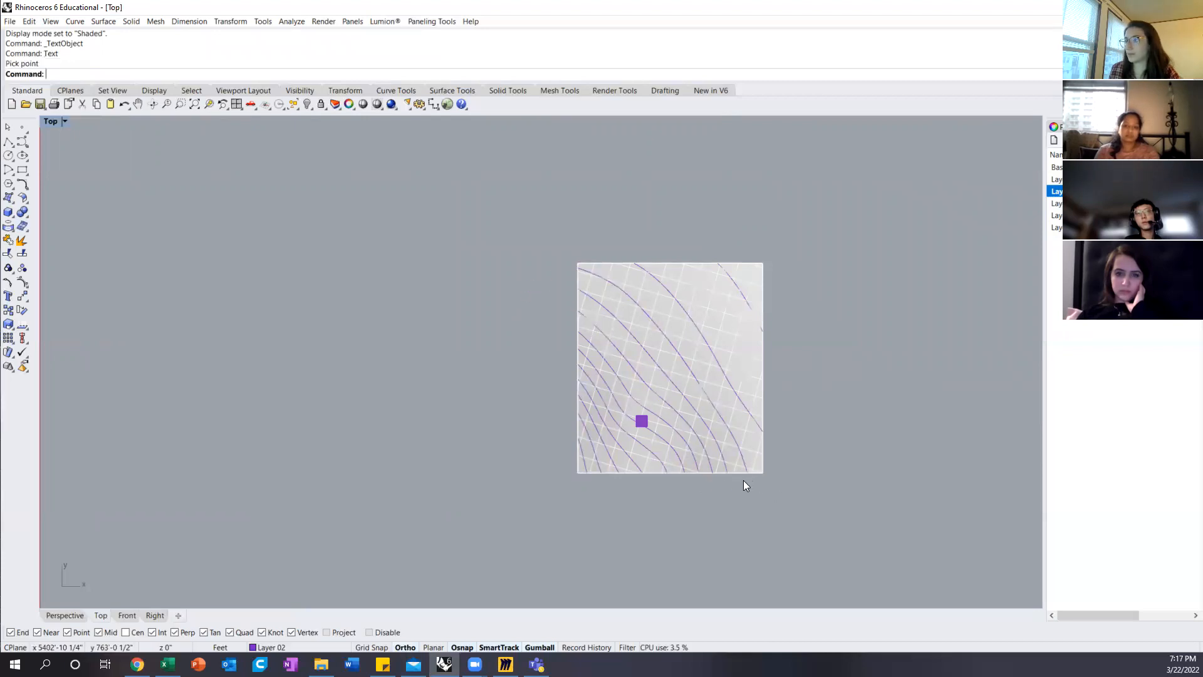
Step: Enlarge the 1000' label to a readable size and move it just outside the patch's lower edge
{"action": "left_click", "coordinate": [752, 477]}
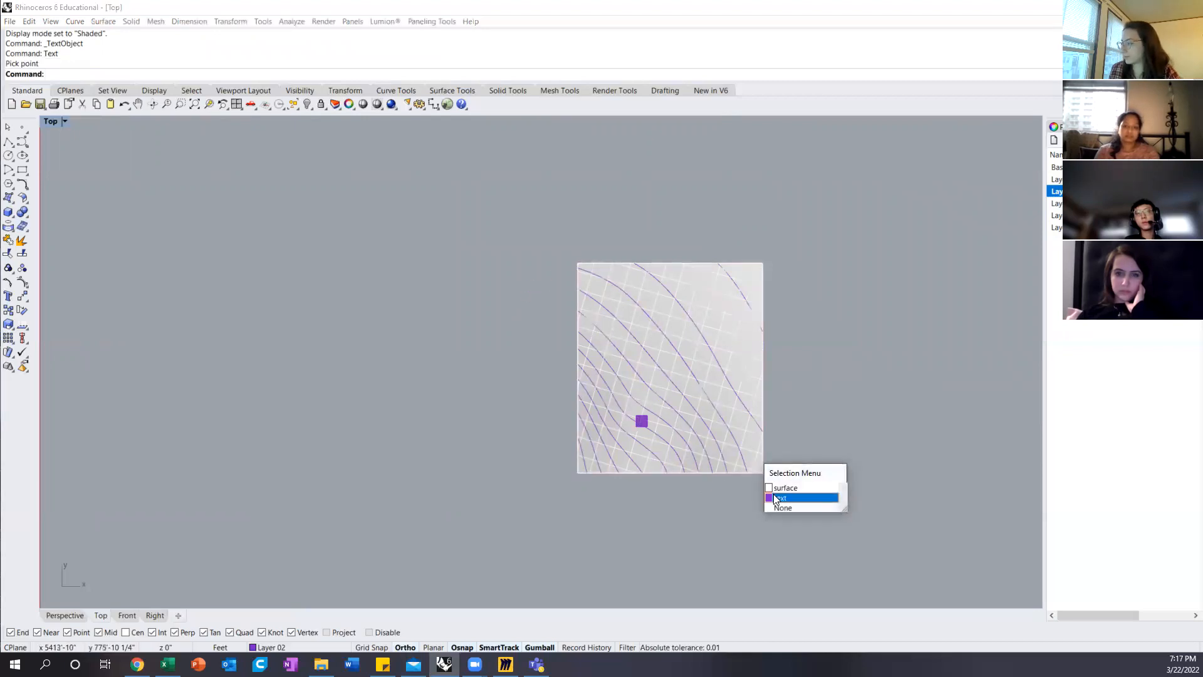
{"action": "left_click", "coordinate": [777, 497]}
{"action": "scroll", "coordinate": [730, 456], "scroll_direction": "up", "scroll_amount": 10}
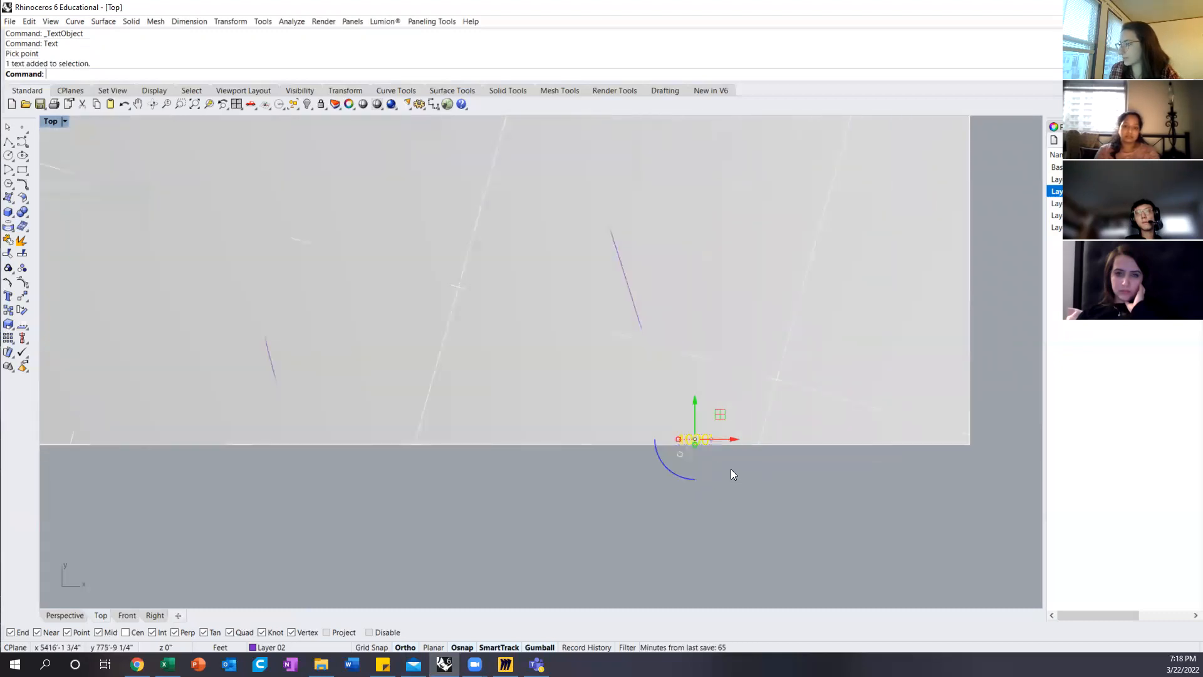
{"action": "left_click_drag", "start_coordinate": [631, 415], "coordinate": [312, 410]}
{"action": "scroll", "coordinate": [517, 381], "scroll_direction": "down", "scroll_amount": 20}
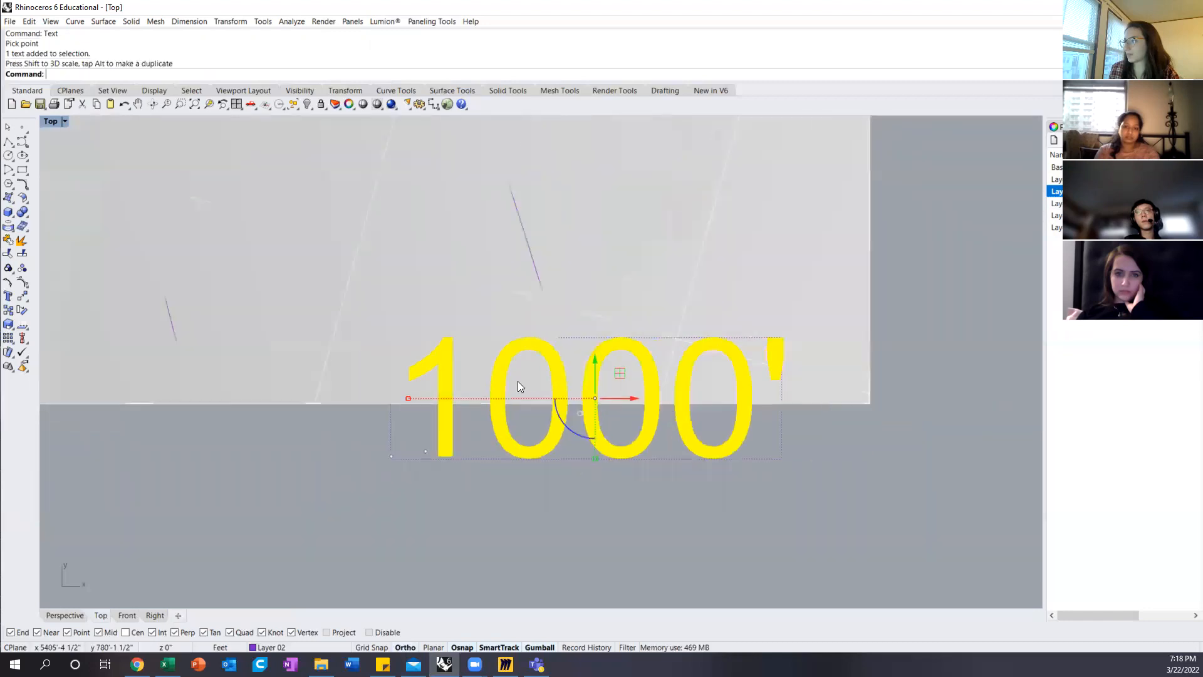
{"action": "left_click_drag", "start_coordinate": [544, 342], "coordinate": [549, 364]}
{"action": "left_click", "coordinate": [776, 415]}
{"action": "scroll", "coordinate": [736, 419], "scroll_direction": "down", "scroll_amount": 8}
{"action": "right_click_drag", "start_coordinate": [701, 445], "coordinate": [694, 522]}
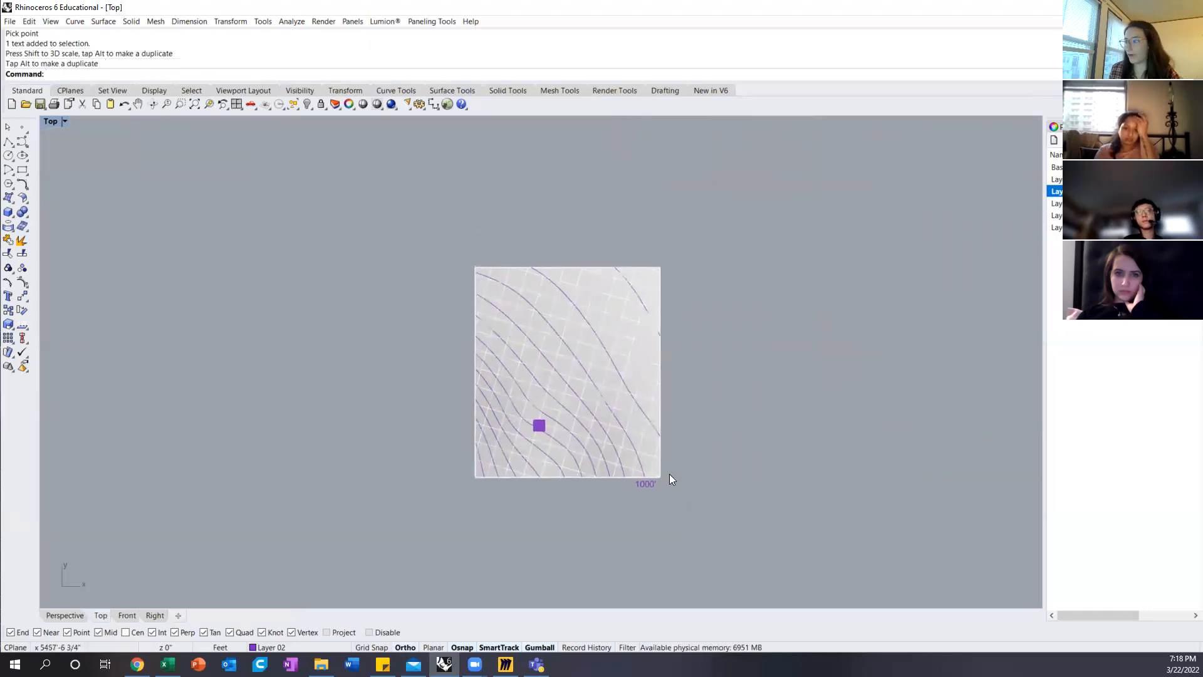
Step: Copy the 1000' label to just outside the patch's upper-left corner, beside the opposite contour end
{"action": "left_click", "coordinate": [649, 484]}
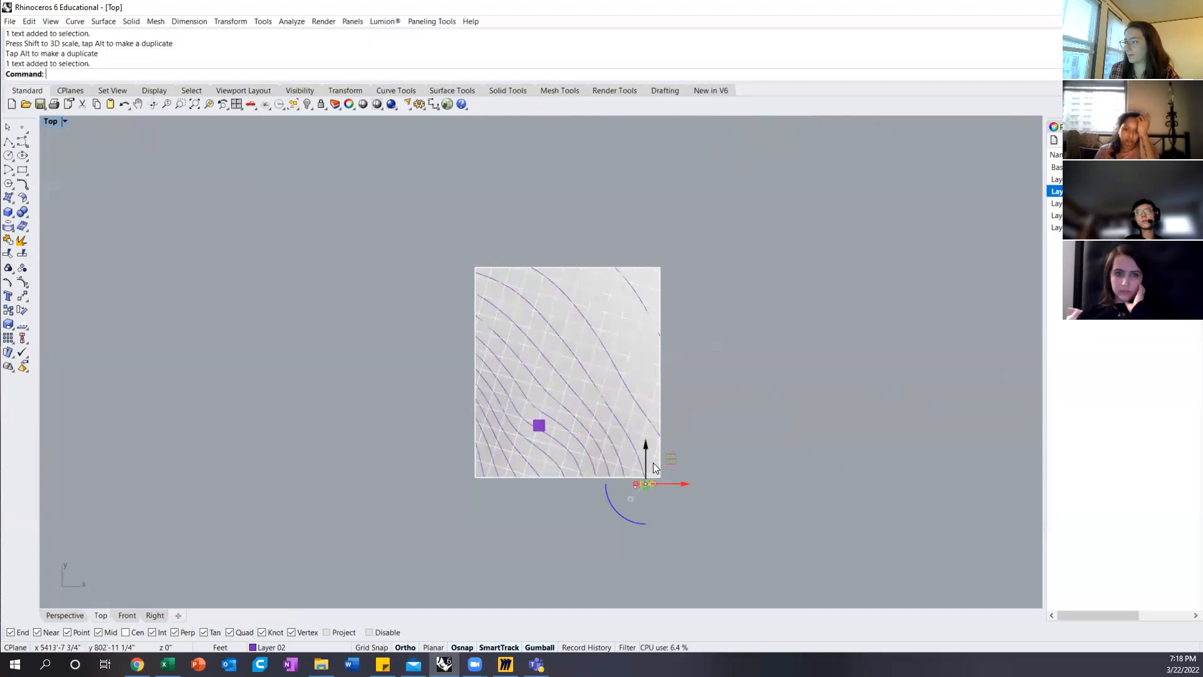
{"action": "left_click_drag", "start_coordinate": [673, 460], "coordinate": [485, 240]}
{"action": "key", "text": "Escape"}
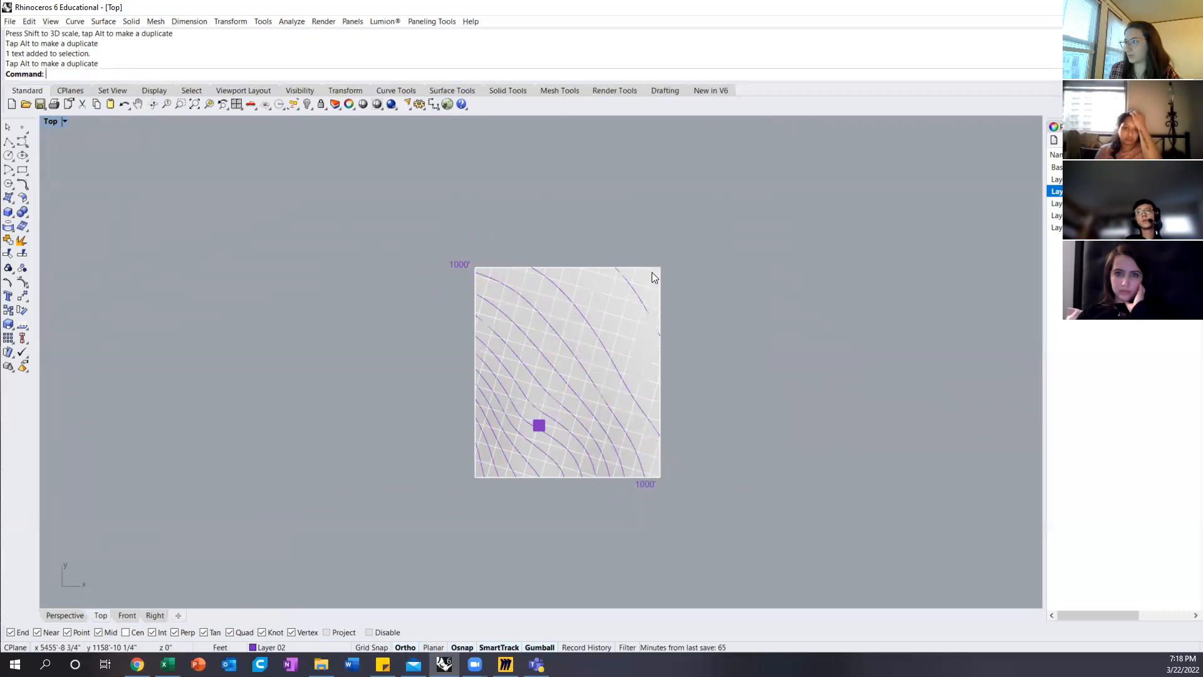
Step: Examine the contours next to the labelled one on the isolated patch in the Top view
{"action": "left_click", "coordinate": [488, 313]}
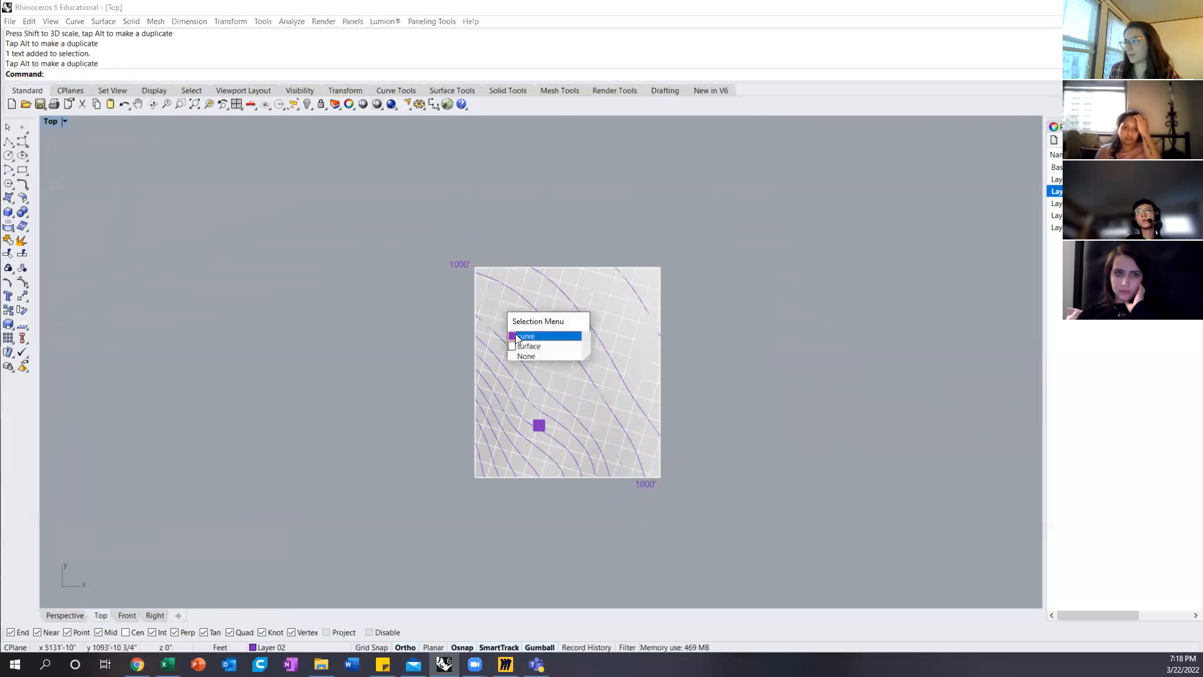
{"action": "left_click", "coordinate": [512, 341]}
{"action": "left_click", "coordinate": [491, 332]}
{"action": "left_click", "coordinate": [519, 355]}
{"action": "key", "text": "Escape"}
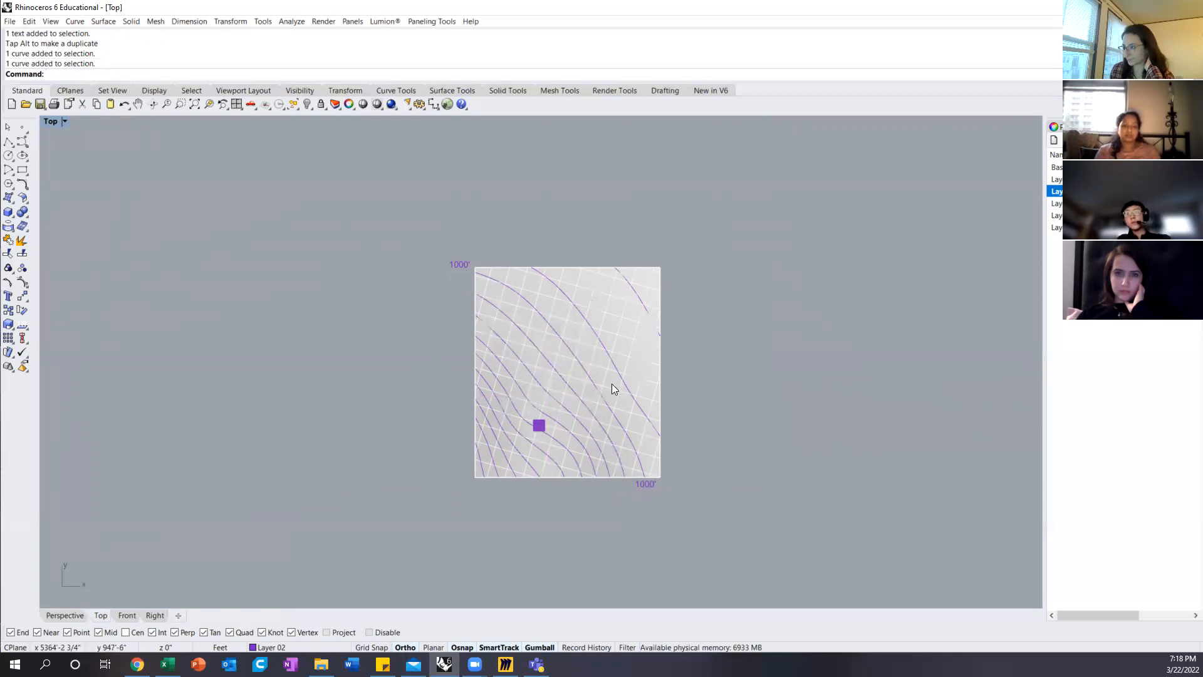
{"action": "scroll", "coordinate": [588, 382], "scroll_direction": "up", "scroll_amount": 3}
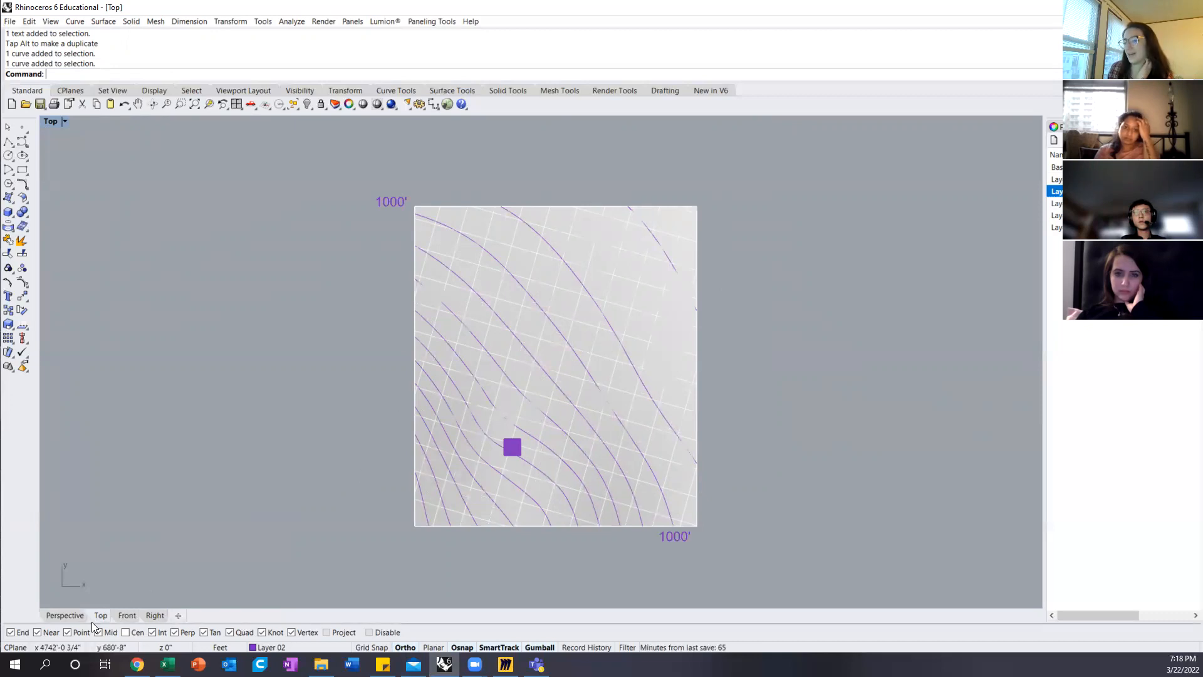
Step: Examine the patch surface with its 1000' labels and small box from several angles in the Perspective view
{"action": "left_click", "coordinate": [65, 615]}
{"action": "right_click_drag", "start_coordinate": [395, 354], "coordinate": [414, 374]}
{"action": "left_click", "coordinate": [415, 374]}
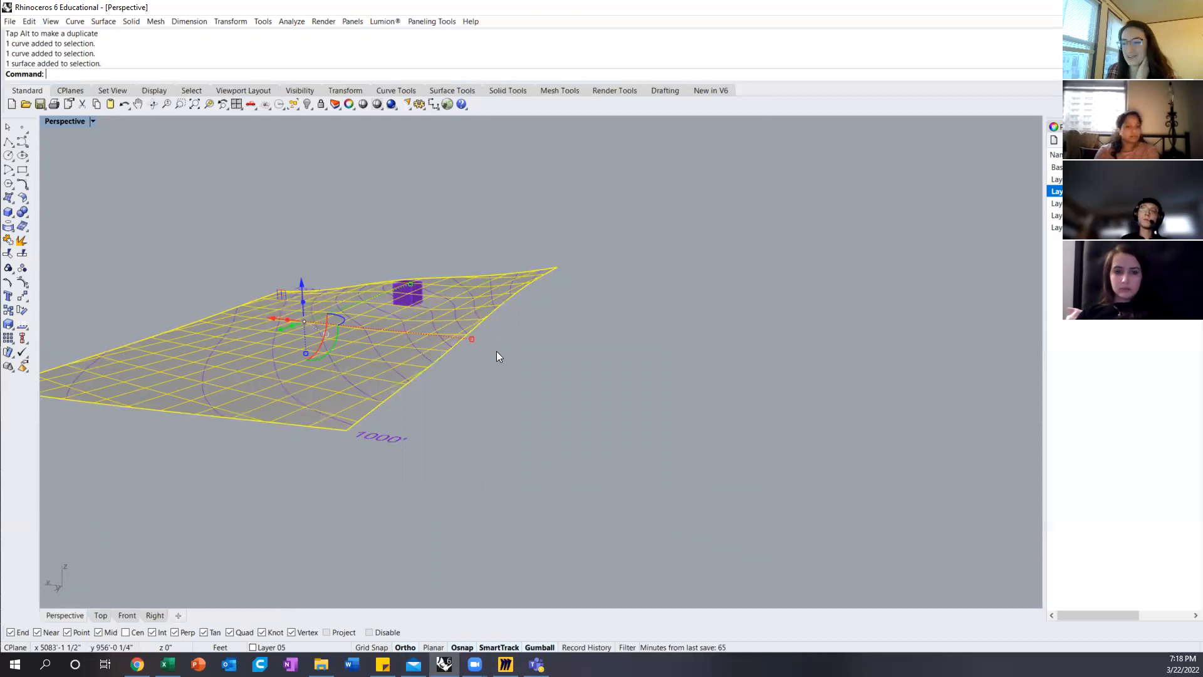
{"action": "left_click", "coordinate": [1055, 127]}
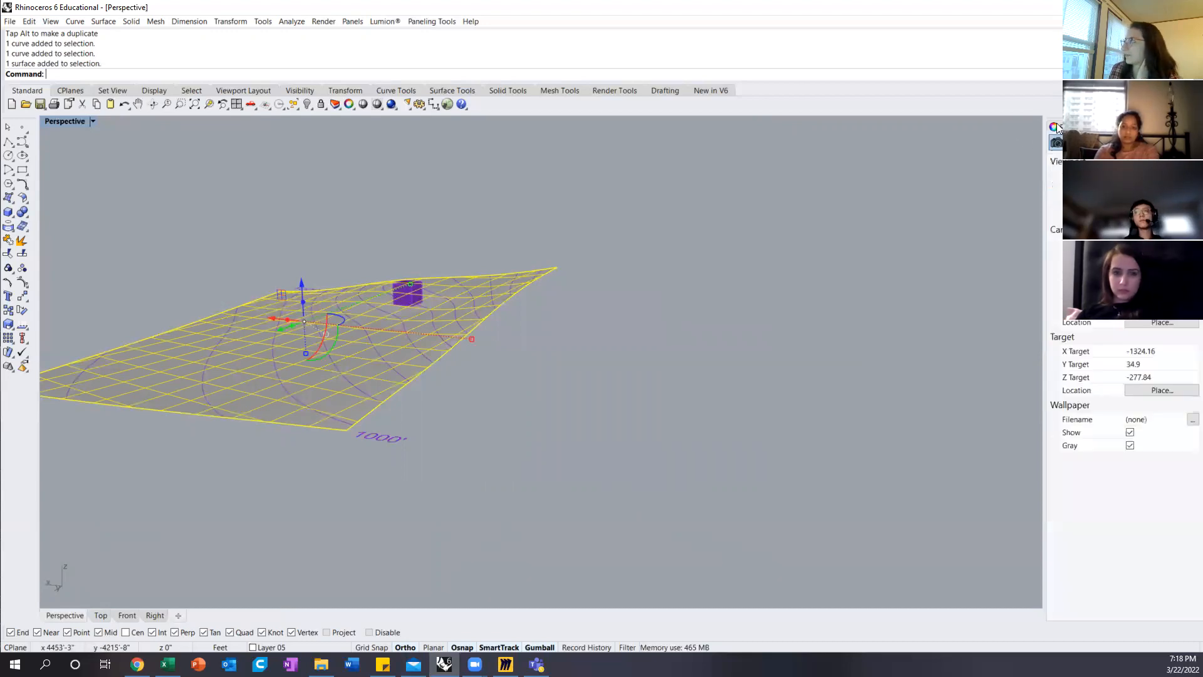
{"action": "left_click", "coordinate": [616, 301]}
{"action": "left_click", "coordinate": [405, 362]}
{"action": "right_click_drag", "start_coordinate": [463, 398], "coordinate": [588, 424]}
{"action": "left_click", "coordinate": [656, 425]}
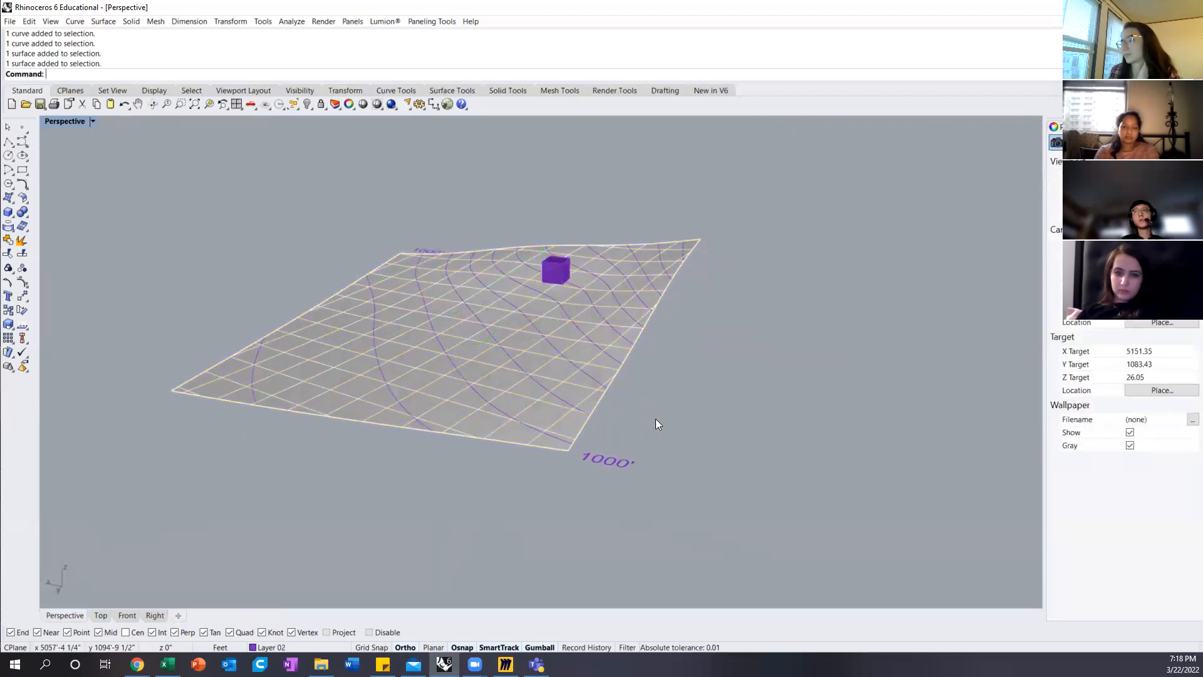
{"action": "scroll", "coordinate": [648, 424], "scroll_direction": "up", "scroll_amount": 2}
{"action": "scroll", "coordinate": [648, 424], "scroll_direction": "down", "scroll_amount": 4}
{"action": "mouse_move", "coordinate": [648, 422]}
{"action": "right_mouse_down"}
{"action": "mouse_move", "coordinate": [695, 401]}
{"action": "mouse_move", "coordinate": [654, 422]}
{"action": "right_mouse_up"}
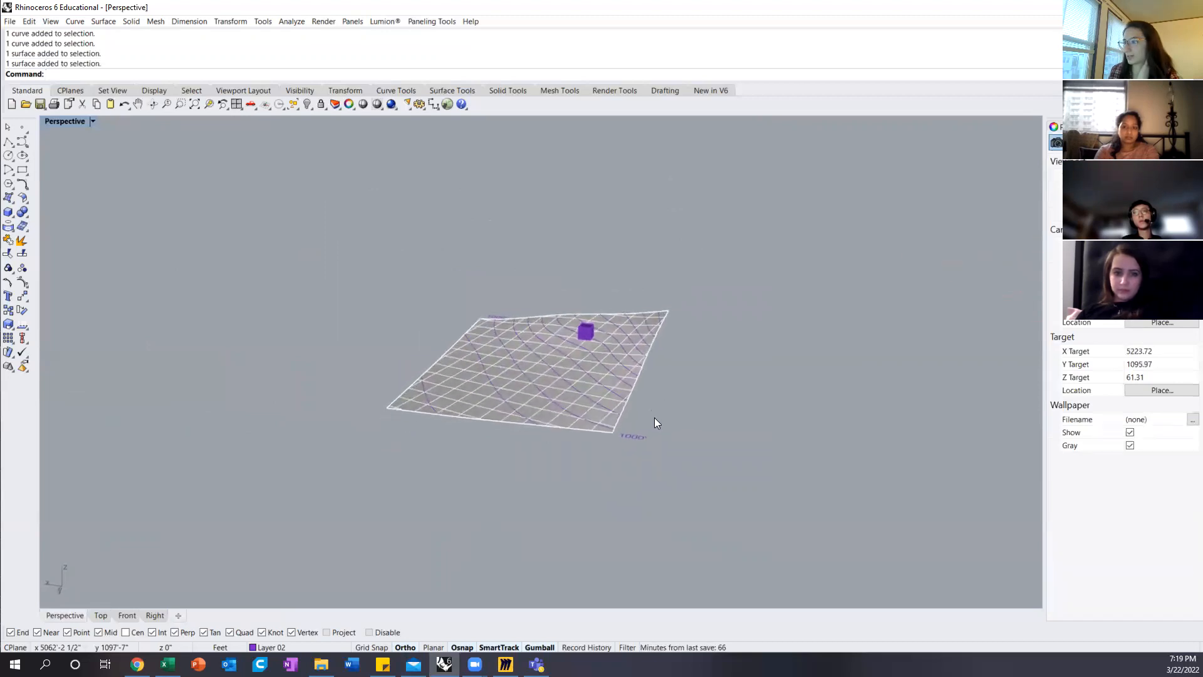
Step: Extrude the isolated patch surface vertically downward into a solid terrain block with ExtrudeSrf
{"action": "left_click", "coordinate": [530, 404]}
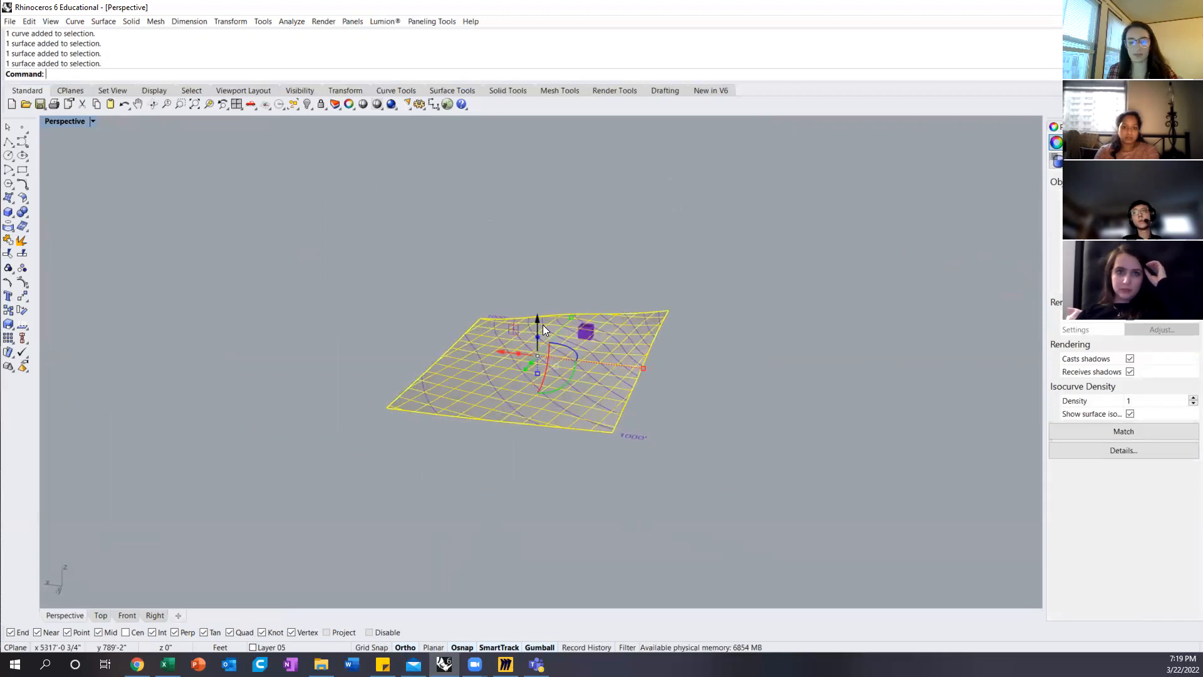
{"action": "type", "text": "ExtrudeCrv"}
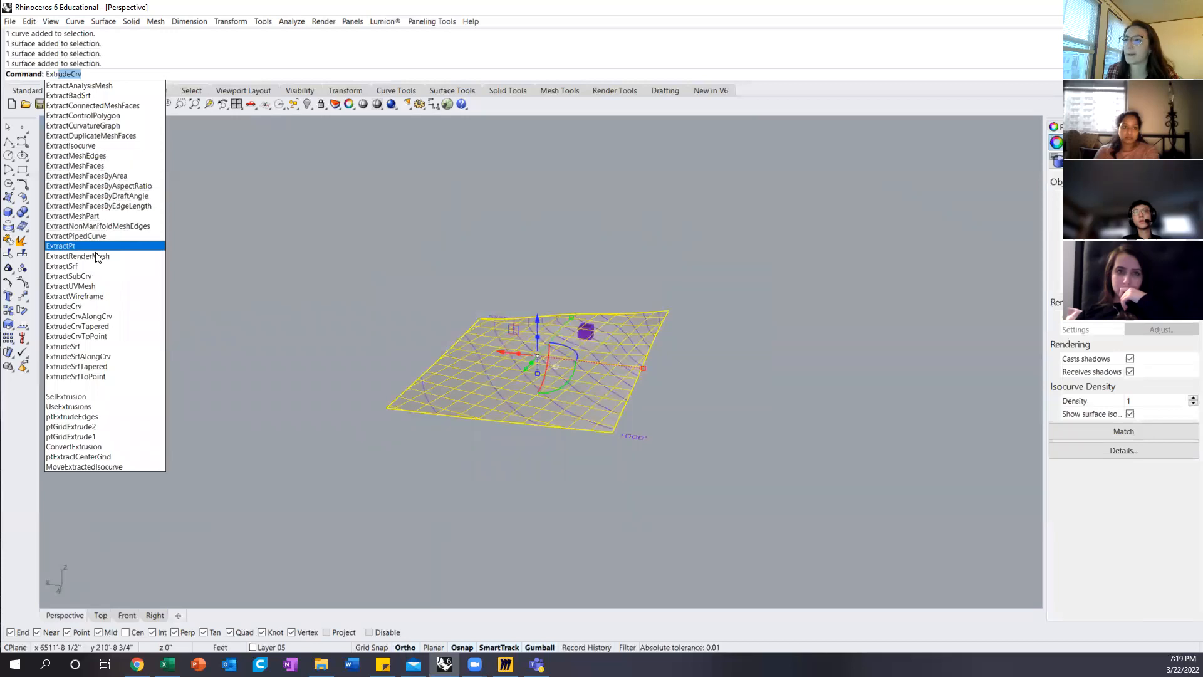
{"action": "left_click", "coordinate": [82, 346]}
{"action": "right_click_drag", "start_coordinate": [521, 351], "coordinate": [603, 423]}
{"action": "left_click", "coordinate": [704, 420]}
{"action": "left_click", "coordinate": [689, 457]}
{"action": "right_click_drag", "start_coordinate": [690, 457], "coordinate": [785, 493]}
{"action": "scroll", "coordinate": [517, 446], "scroll_direction": "up", "scroll_amount": 4}
Step: Change the extruded terrain block's layer to Layer 05
{"action": "left_click", "coordinate": [517, 450]}
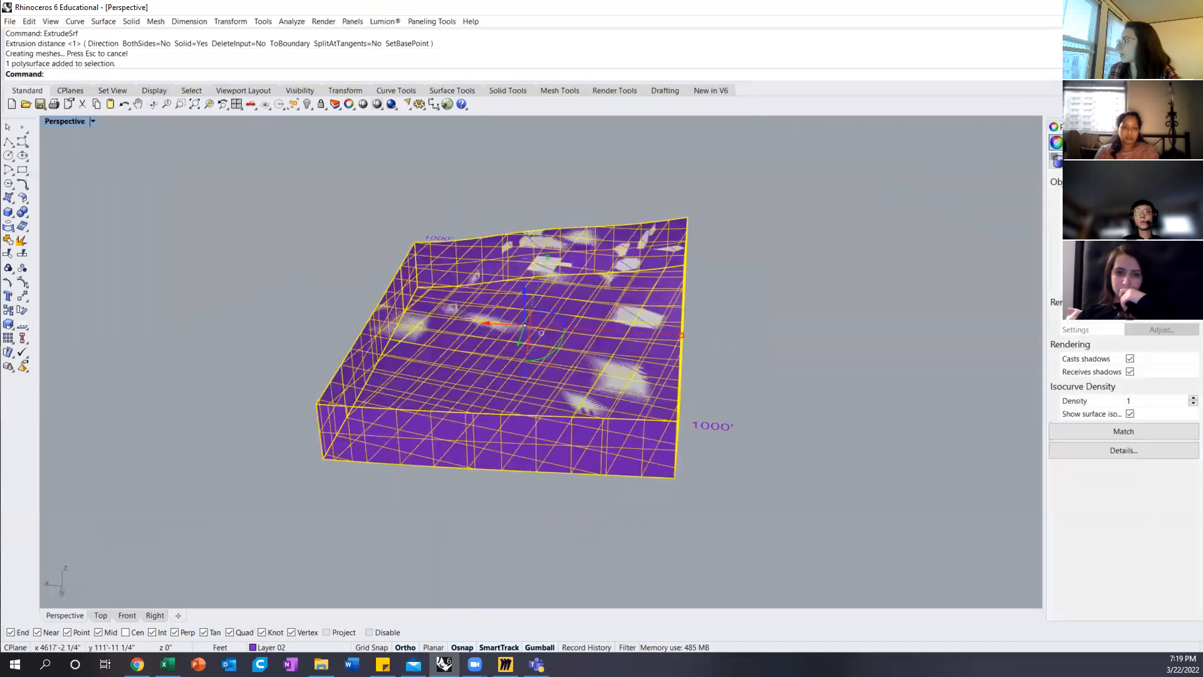
{"action": "left_click", "coordinate": [1104, 127]}
{"action": "right_click", "coordinate": [1075, 228]}
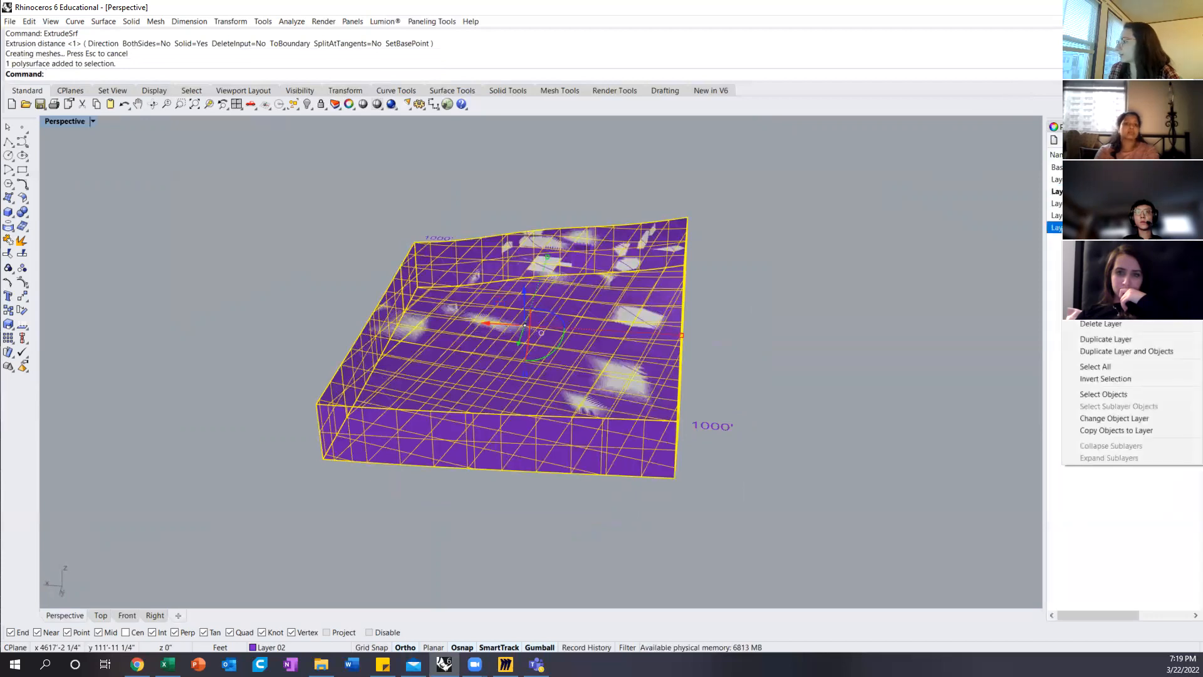
{"action": "left_click", "coordinate": [1110, 418]}
{"action": "left_click", "coordinate": [794, 348]}
Step: Rescale the terrain block's depth vertically with Scale1D, using the top corner beside the 1000' label as base and the bottom corner as reference
{"action": "right_click_drag", "start_coordinate": [794, 348], "coordinate": [766, 405]}
{"action": "left_click", "coordinate": [765, 405]}
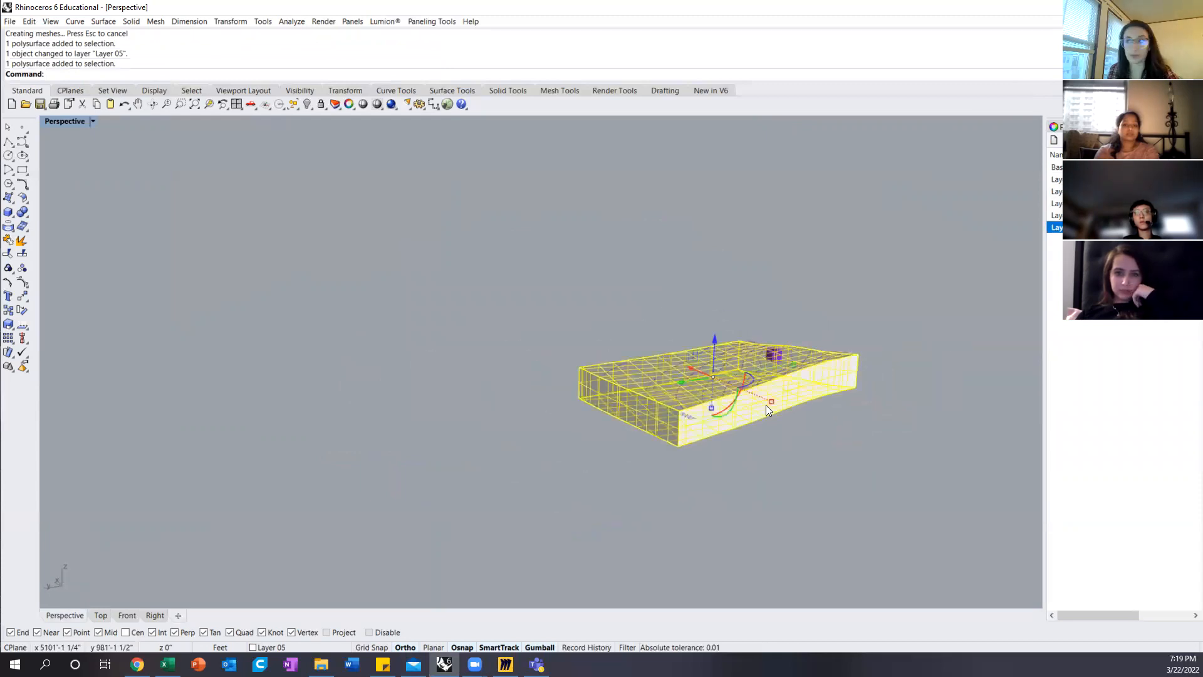
{"action": "type", "text": "sc"}
{"action": "left_click", "coordinate": [58, 95]}
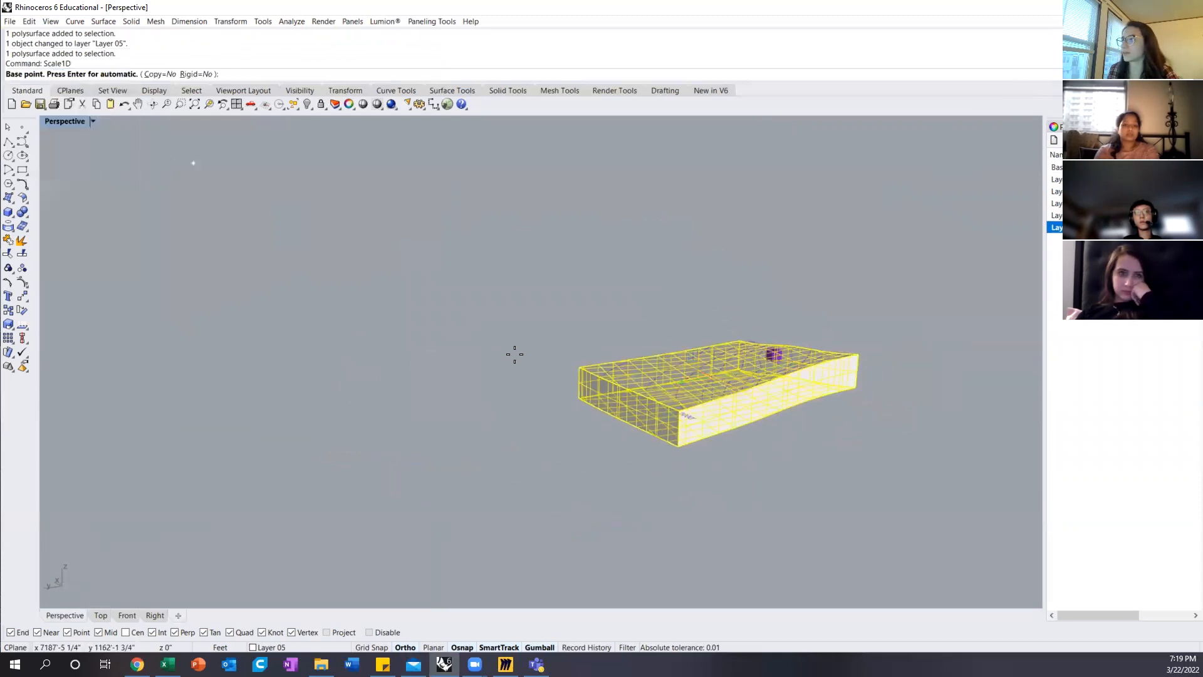
{"action": "scroll", "coordinate": [679, 409], "scroll_direction": "up", "scroll_amount": 5}
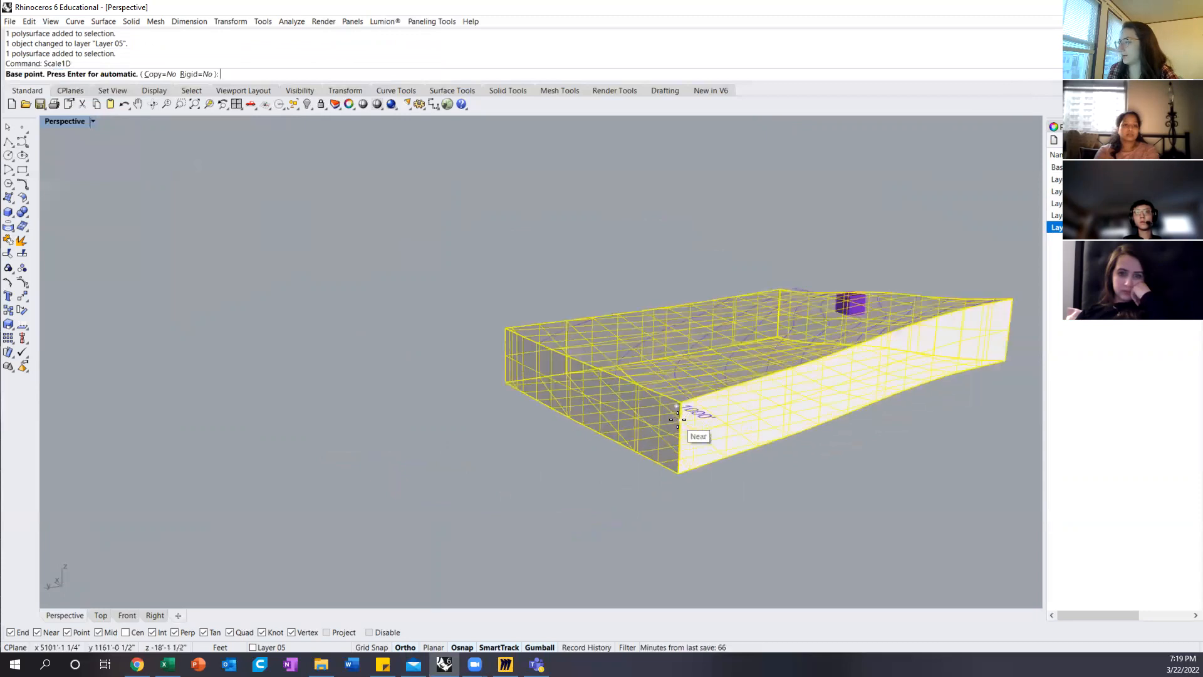
{"action": "left_click", "coordinate": [677, 389]}
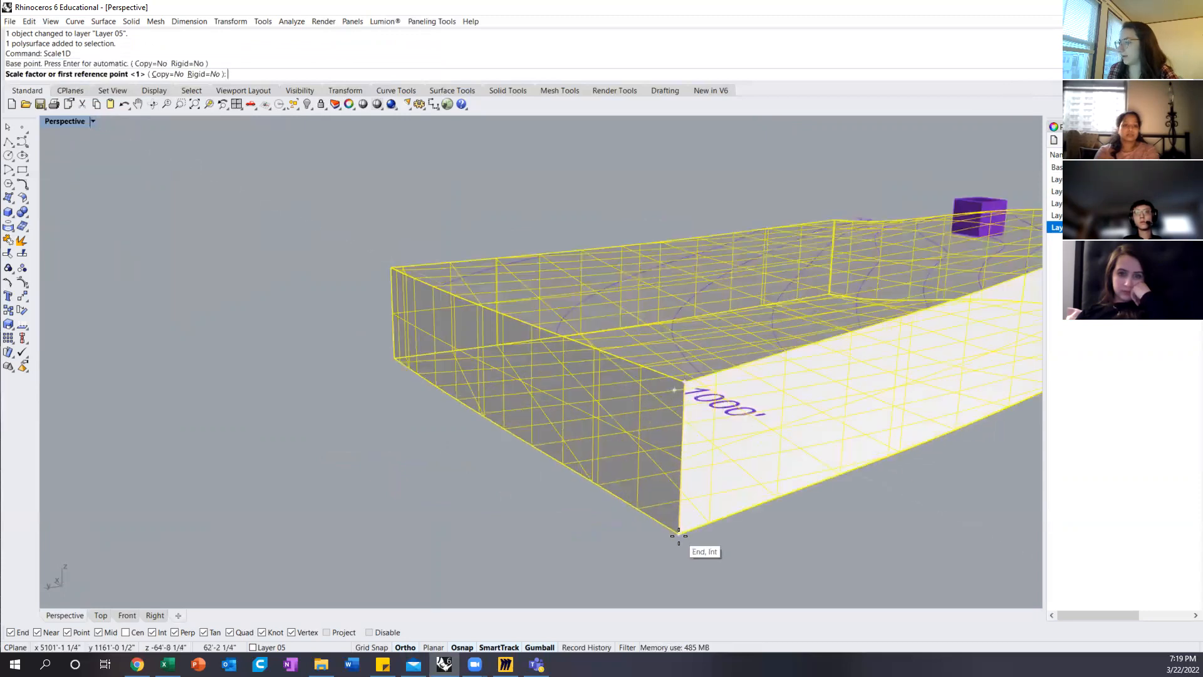
{"action": "left_click", "coordinate": [683, 535]}
{"action": "scroll", "coordinate": [682, 539], "scroll_direction": "down", "scroll_amount": 5}
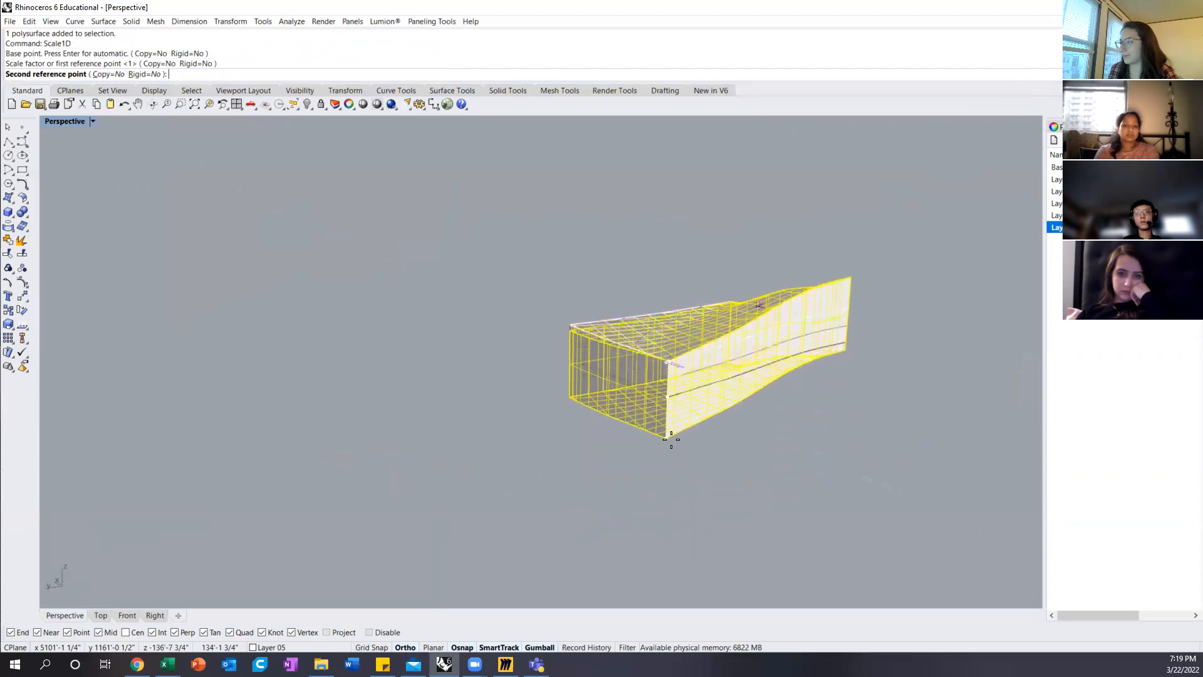
{"action": "left_click", "coordinate": [664, 408]}
{"action": "scroll", "coordinate": [683, 380], "scroll_direction": "up", "scroll_amount": 4}
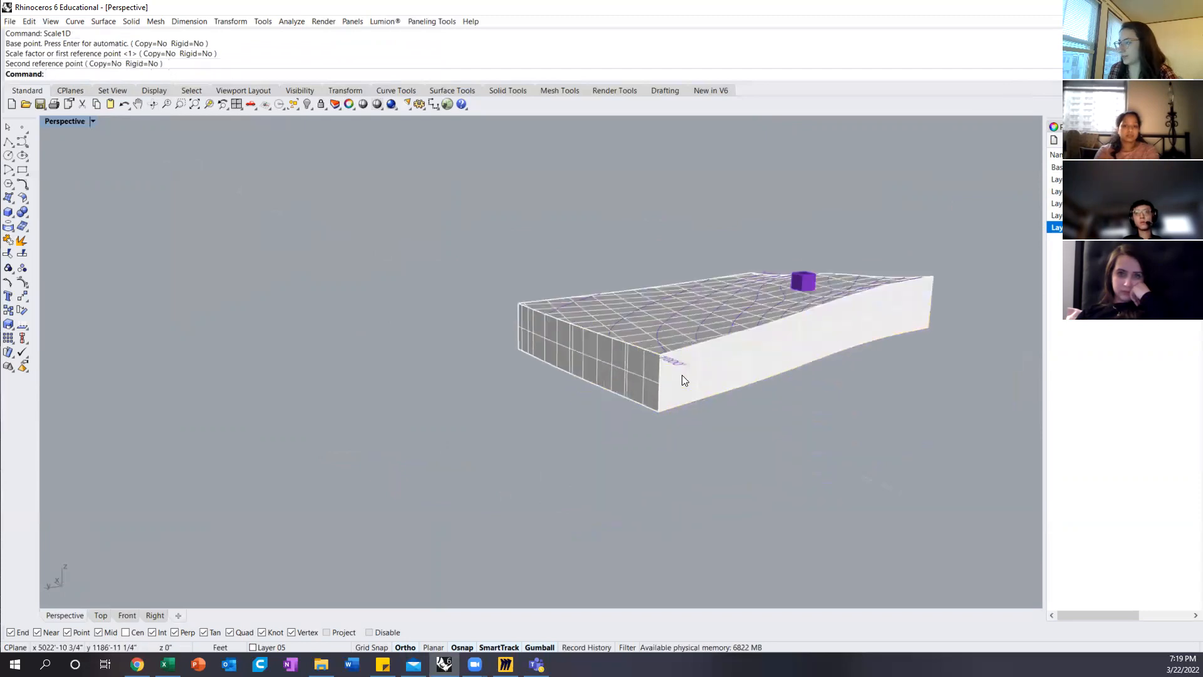
Step: Undo the terrain block's scaling, layer change and extrusion, and re-extrude the patch surface downward into a deeper solid with ExtrudeSrf
{"action": "key", "text": "ctrl+z"}
{"action": "key", "text": "ctrl+z"}
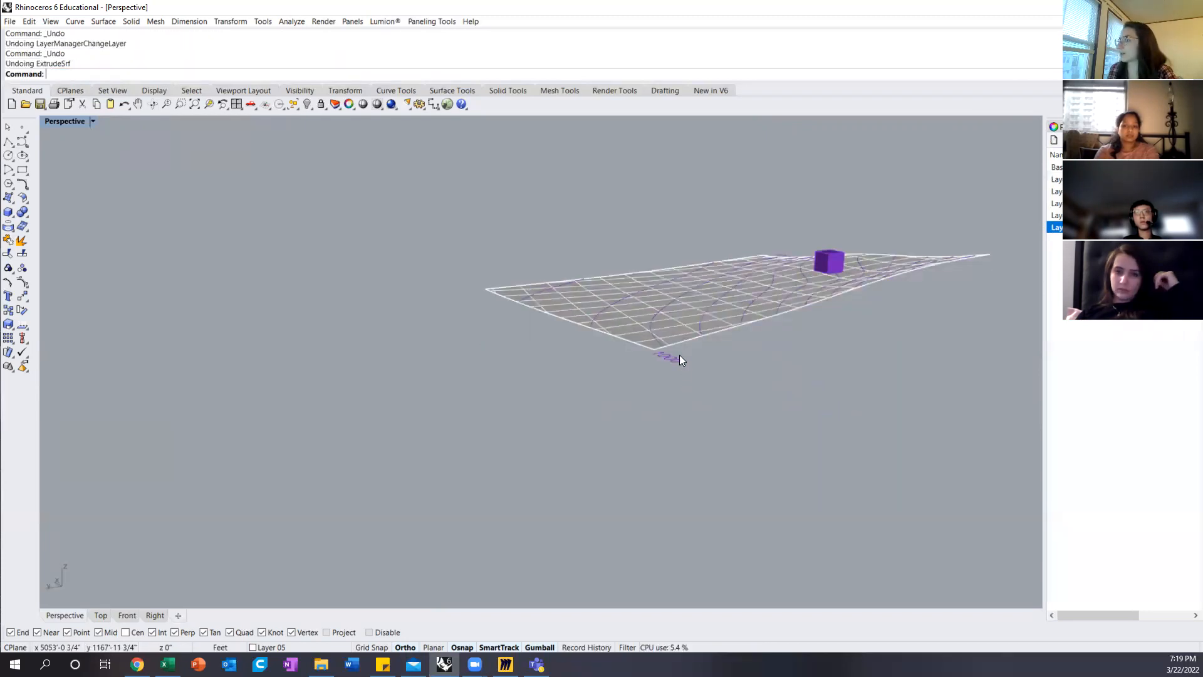
{"action": "left_click", "coordinate": [677, 328]}
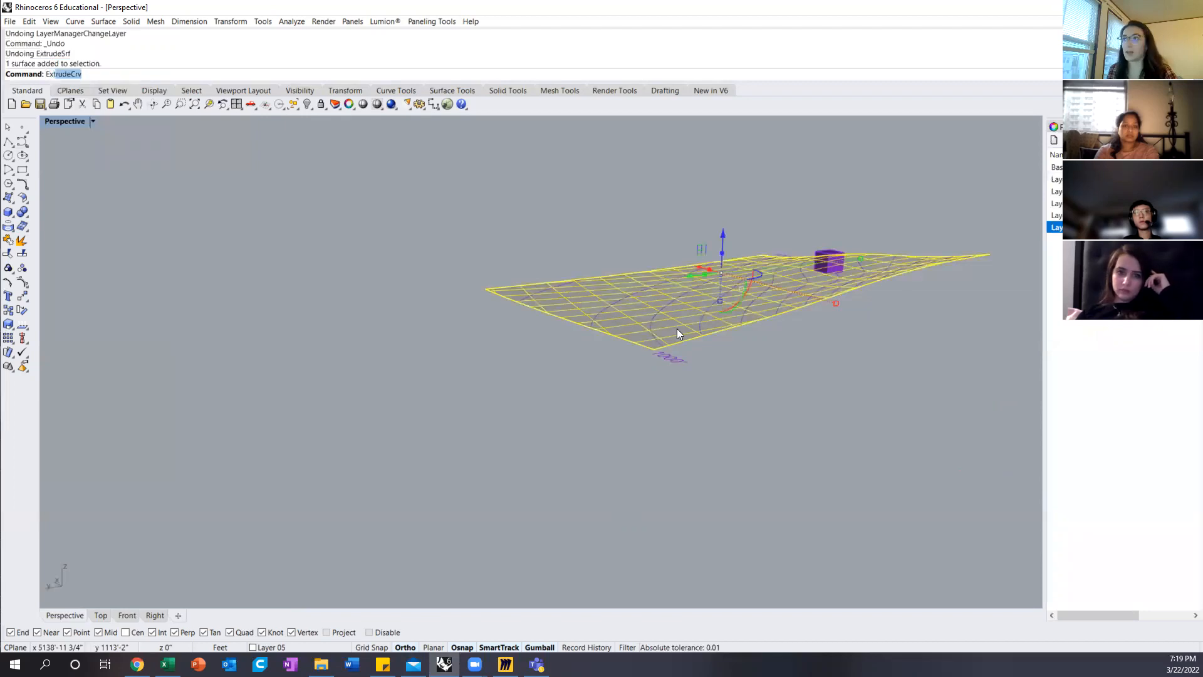
{"action": "type", "text": "Extr"}
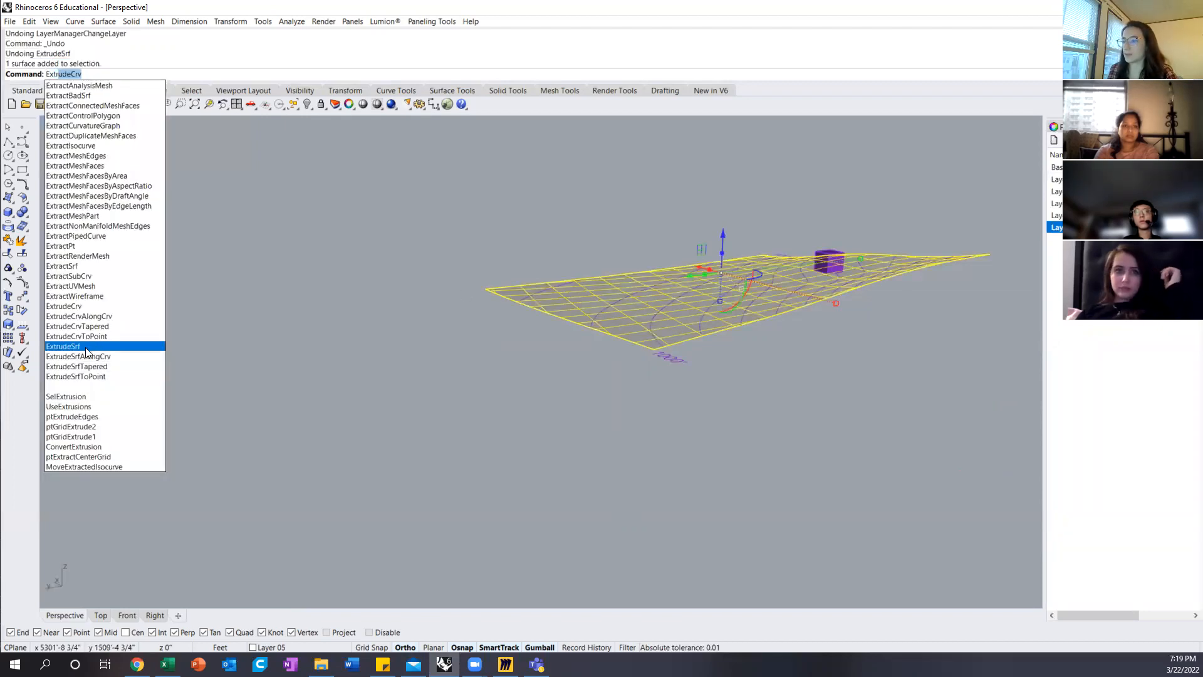
{"action": "left_click", "coordinate": [147, 344]}
{"action": "scroll", "coordinate": [725, 396], "scroll_direction": "down", "scroll_amount": 3}
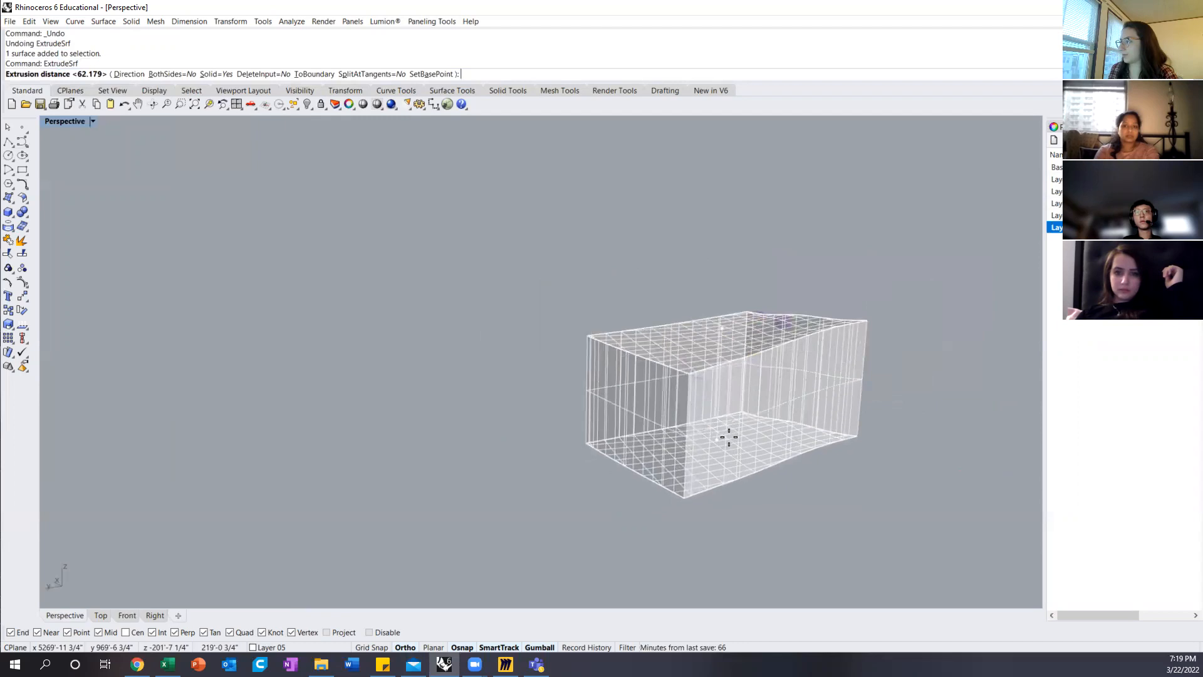
{"action": "left_click", "coordinate": [727, 422]}
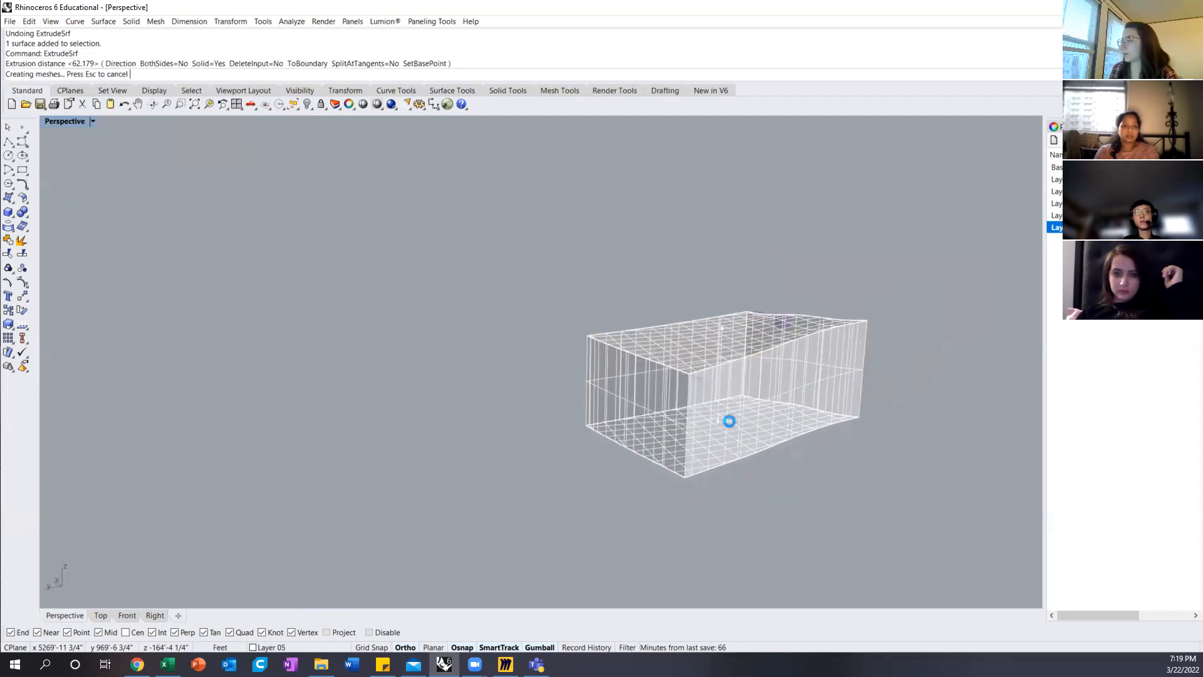
Step: Draw a solid box around the base of the terrain block, with a footprint extending beyond the block's edges
{"action": "right_click_drag", "start_coordinate": [490, 401], "coordinate": [569, 432]}
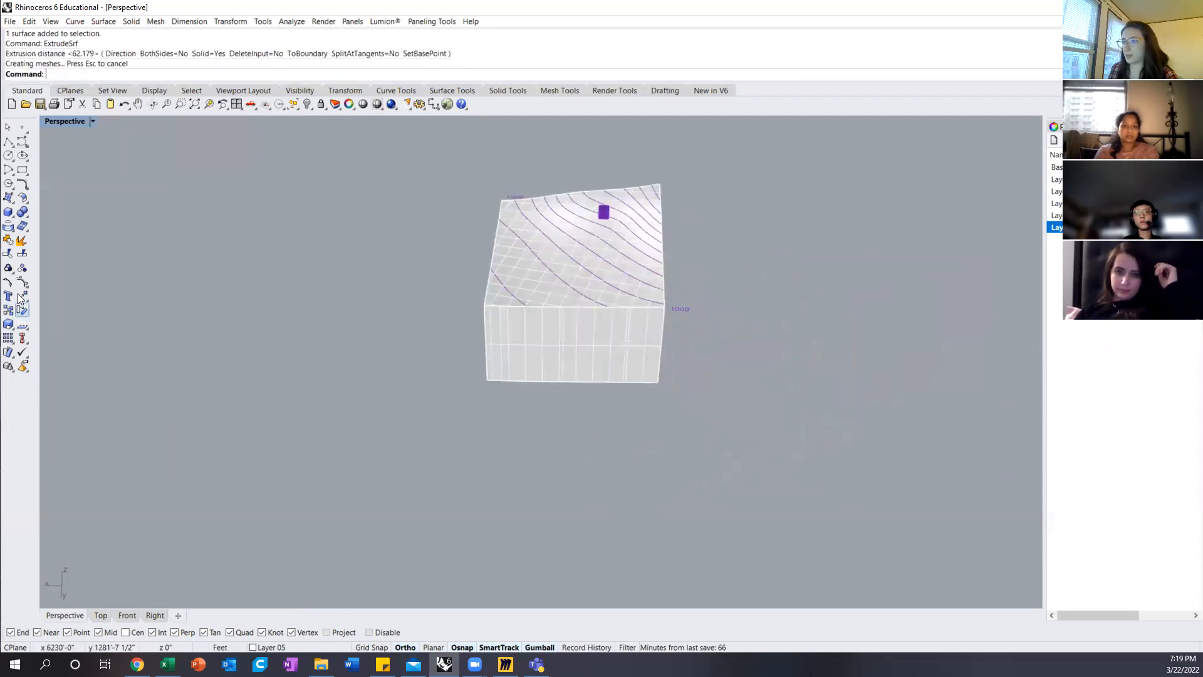
{"action": "left_click", "coordinate": [21, 214]}
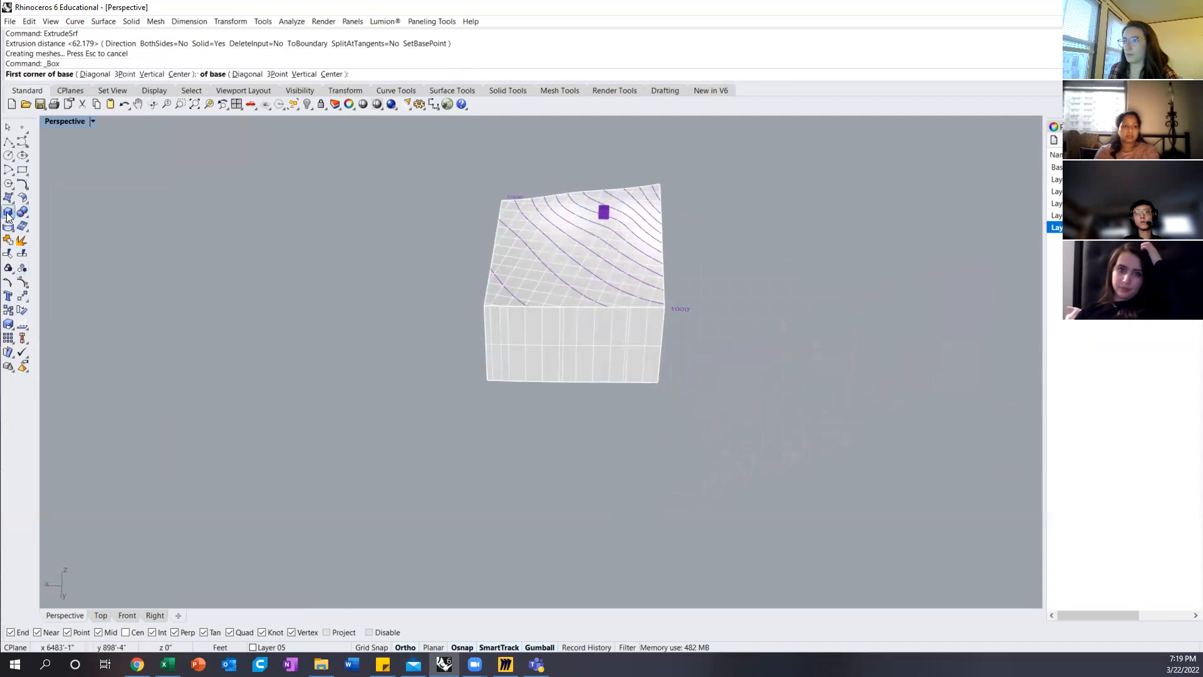
{"action": "left_click", "coordinate": [480, 384]}
{"action": "right_click_drag", "start_coordinate": [717, 322], "coordinate": [900, 451]}
{"action": "left_click", "coordinate": [896, 422]}
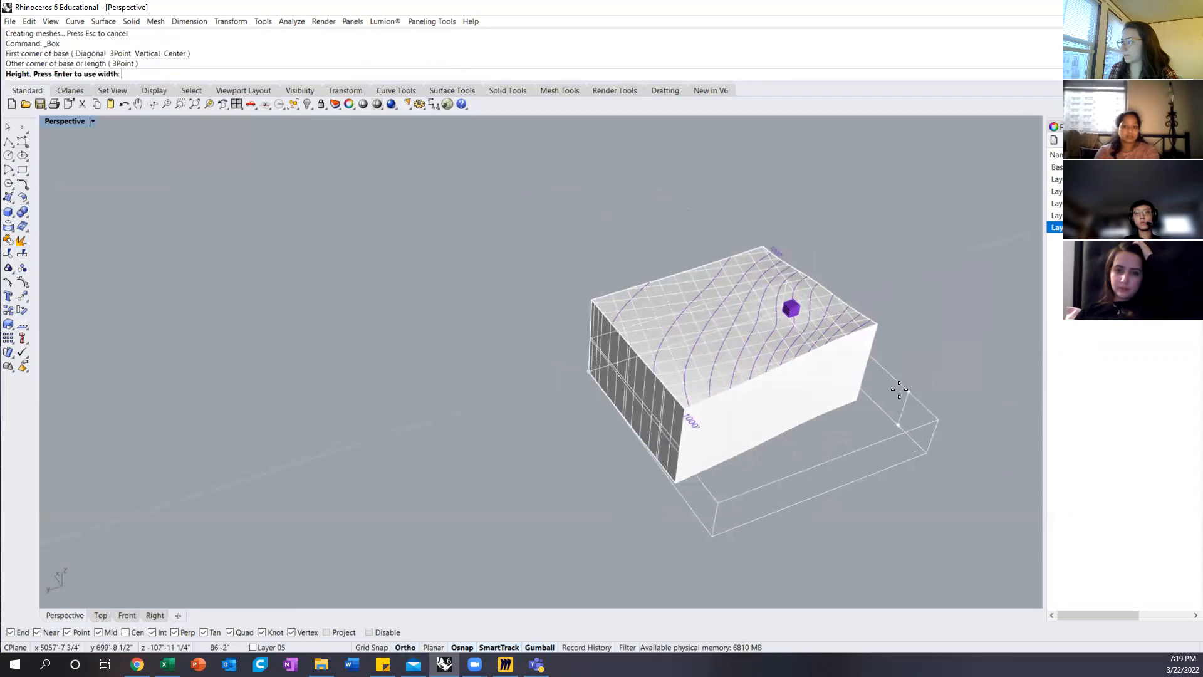
{"action": "left_click", "coordinate": [902, 382]}
Step: Move the box vertically so its flat top sits just below the lowest edge of the terrain surface
{"action": "right_click_drag", "start_coordinate": [897, 453], "coordinate": [756, 372]}
{"action": "left_click", "coordinate": [873, 449]}
{"action": "left_click_drag", "start_coordinate": [704, 340], "coordinate": [658, 347]}
{"action": "right_click_drag", "start_coordinate": [658, 347], "coordinate": [830, 390]}
{"action": "left_click_drag", "start_coordinate": [740, 395], "coordinate": [736, 367]}
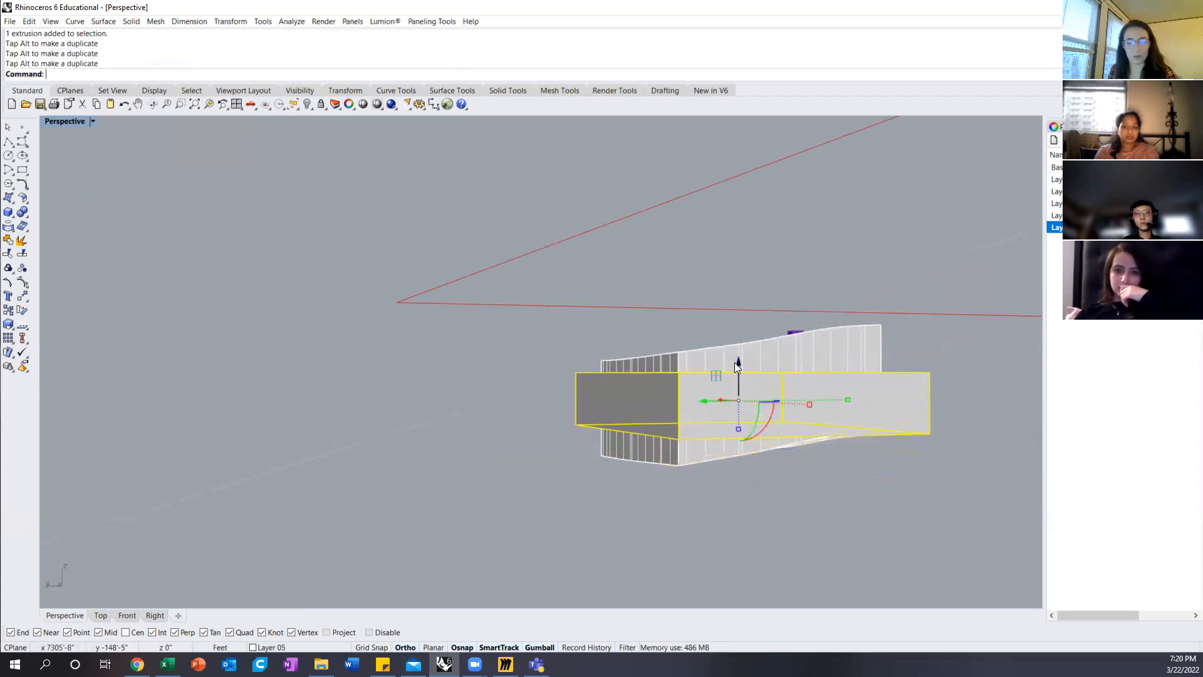
Step: Stretch the box downward past the terrain block's underside with Scale1D, using its top corner as base and bottom corner as reference
{"action": "key", "text": "Down"}
{"action": "key", "text": "Return"}
{"action": "left_click", "coordinate": [573, 373]}
{"action": "left_click", "coordinate": [573, 425]}
{"action": "left_click", "coordinate": [570, 469]}
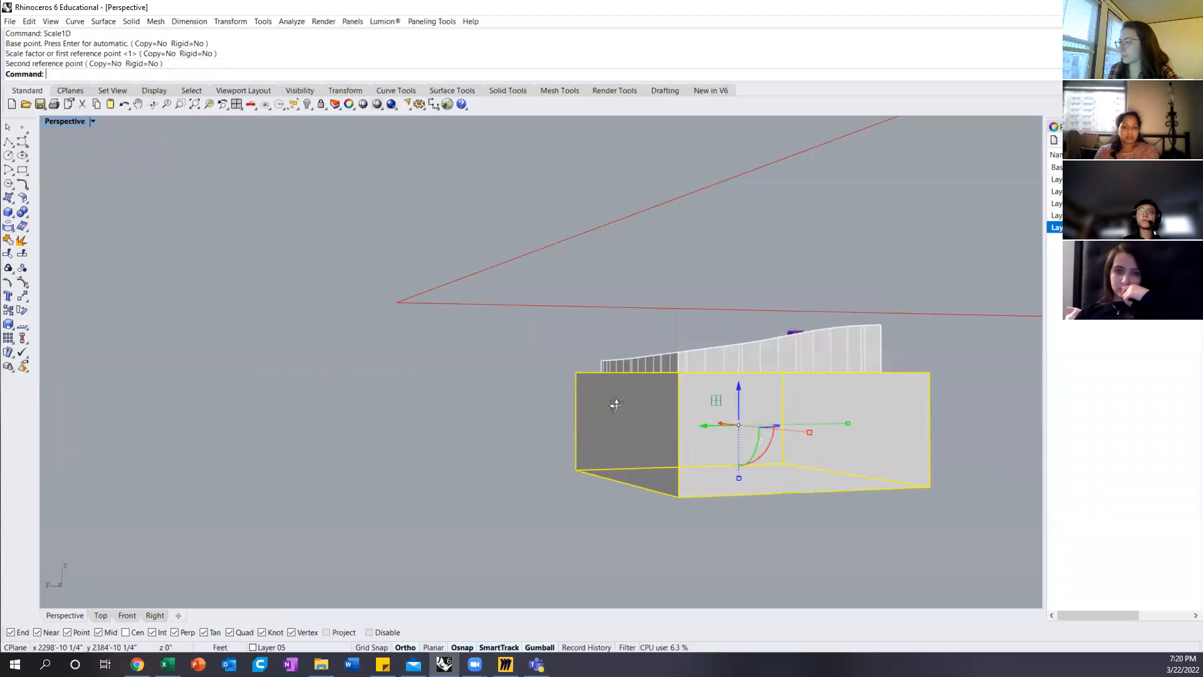
Step: Subtract the box from the terrain polysurface with BooleanDifference, leaving a thin terrain block with a flat base
{"action": "right_click_drag", "start_coordinate": [612, 403], "coordinate": [669, 449]}
{"action": "key", "text": "Escape"}
{"action": "type", "text": "boolean"}
{"action": "key", "text": "Return"}
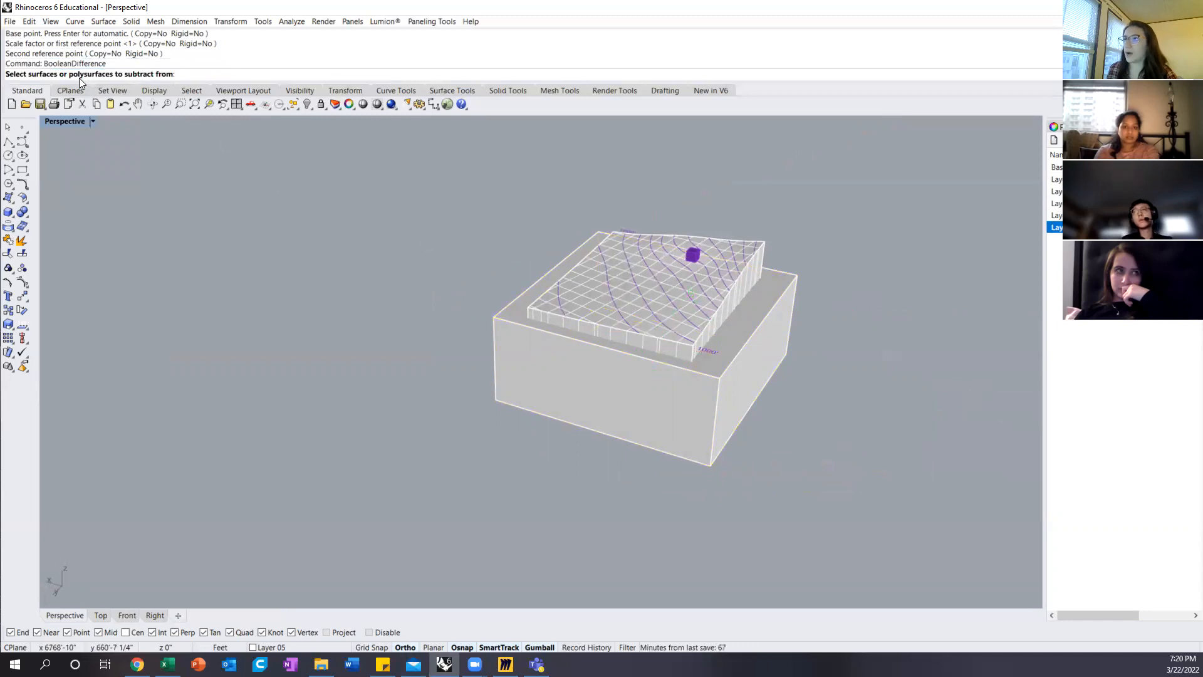
{"action": "left_click", "coordinate": [587, 292]}
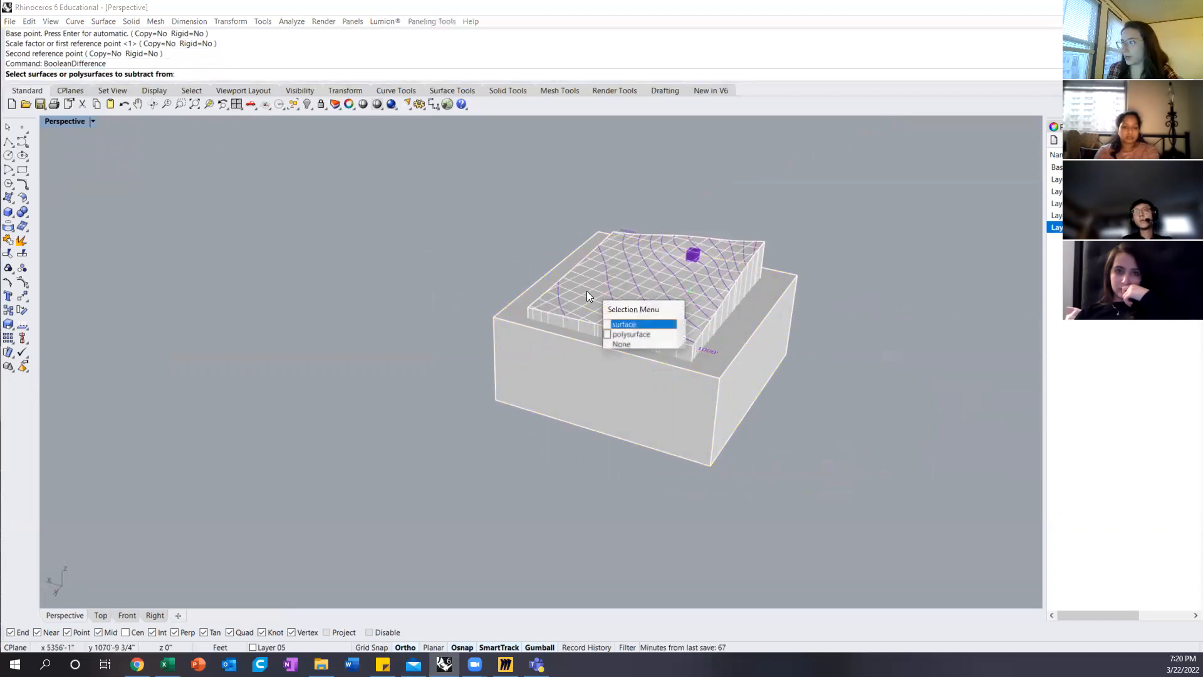
{"action": "left_click", "coordinate": [615, 335]}
{"action": "key", "text": "Return"}
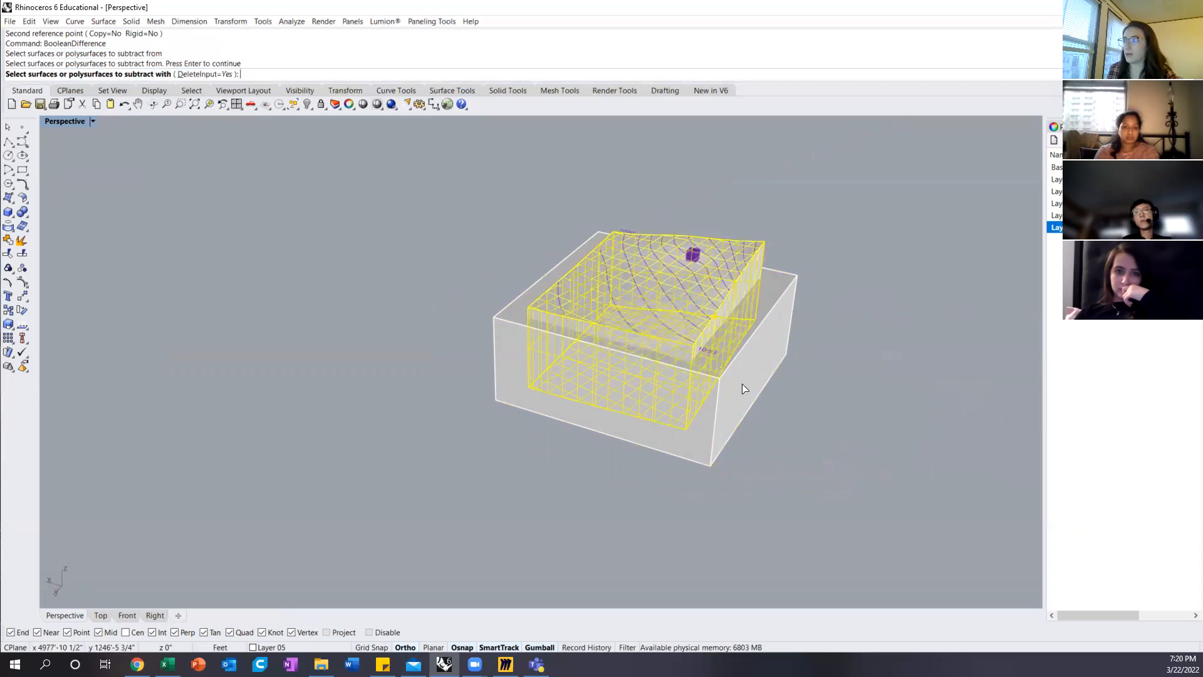
{"action": "left_click", "coordinate": [721, 431]}
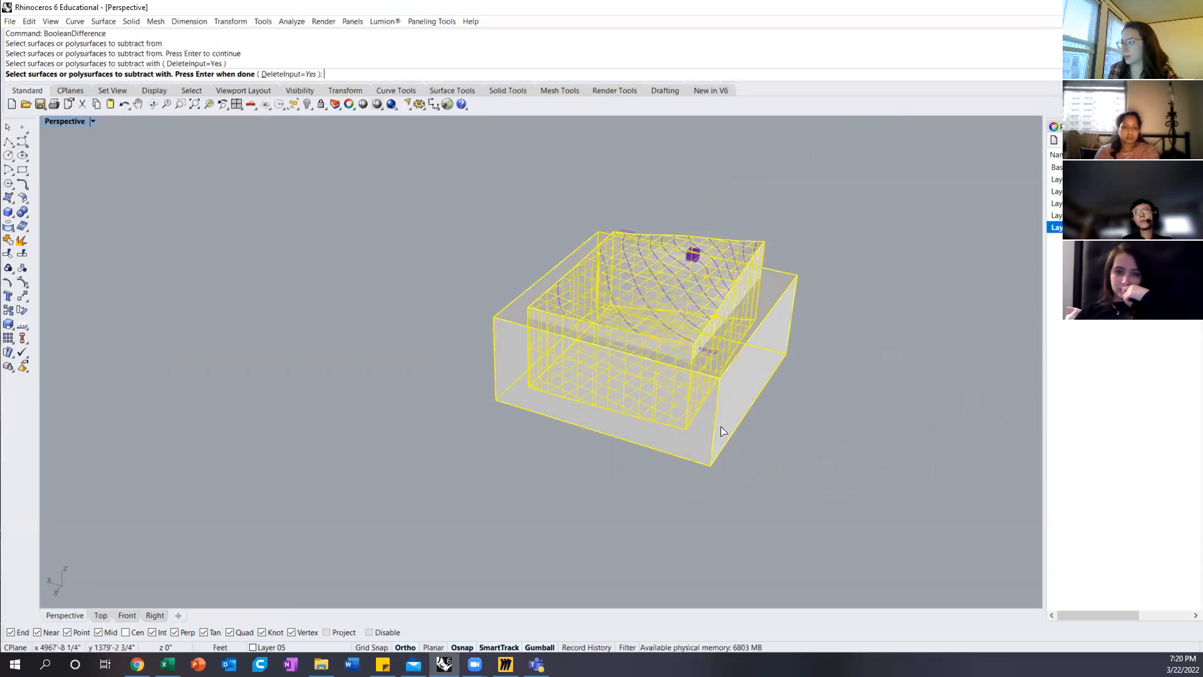
{"action": "key", "text": "Return"}
{"action": "right_click_drag", "start_coordinate": [741, 376], "coordinate": [566, 406]}
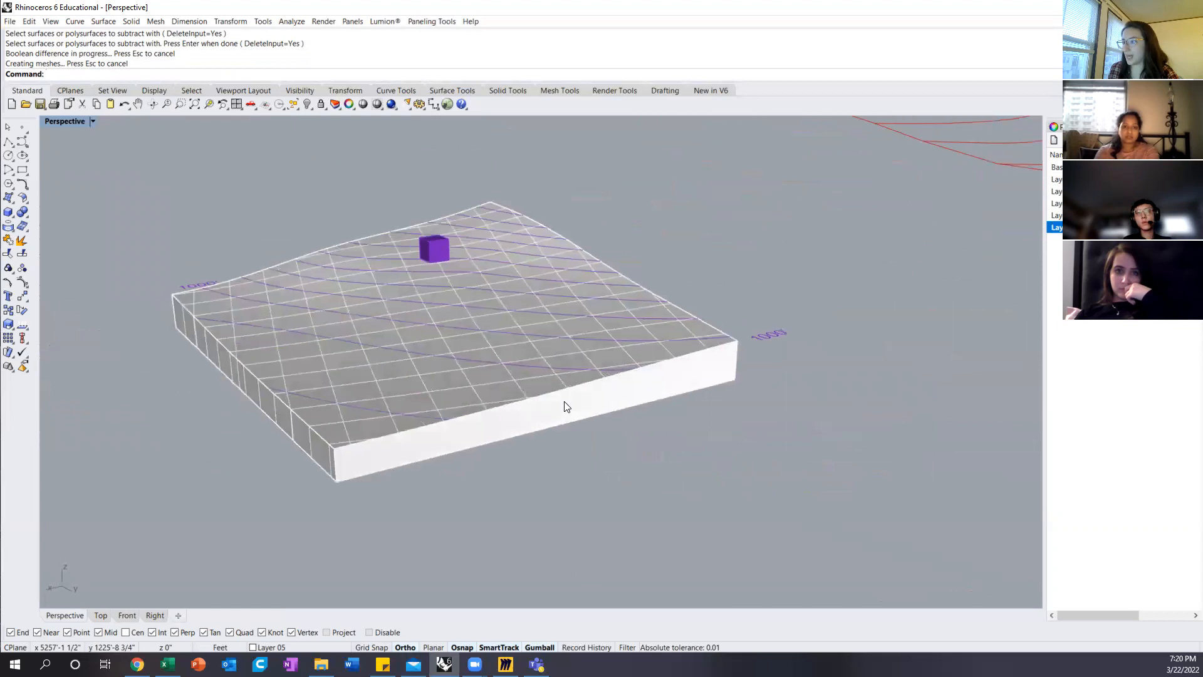
{"action": "right_click_drag", "start_coordinate": [394, 404], "coordinate": [236, 364]}
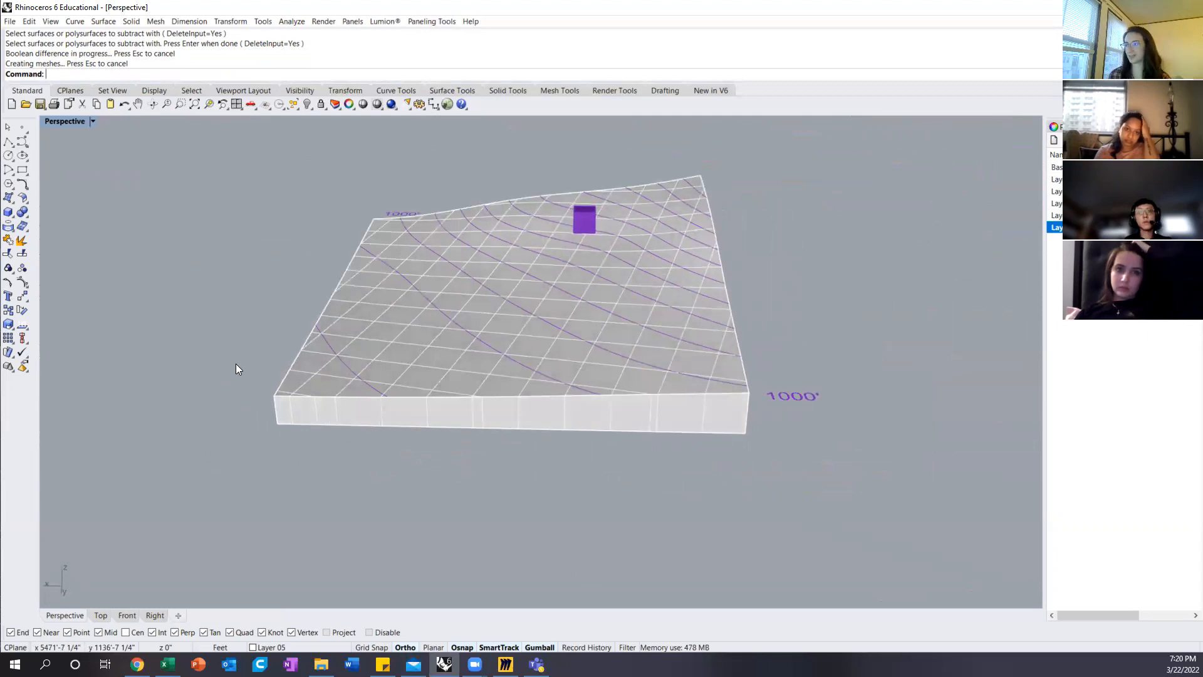